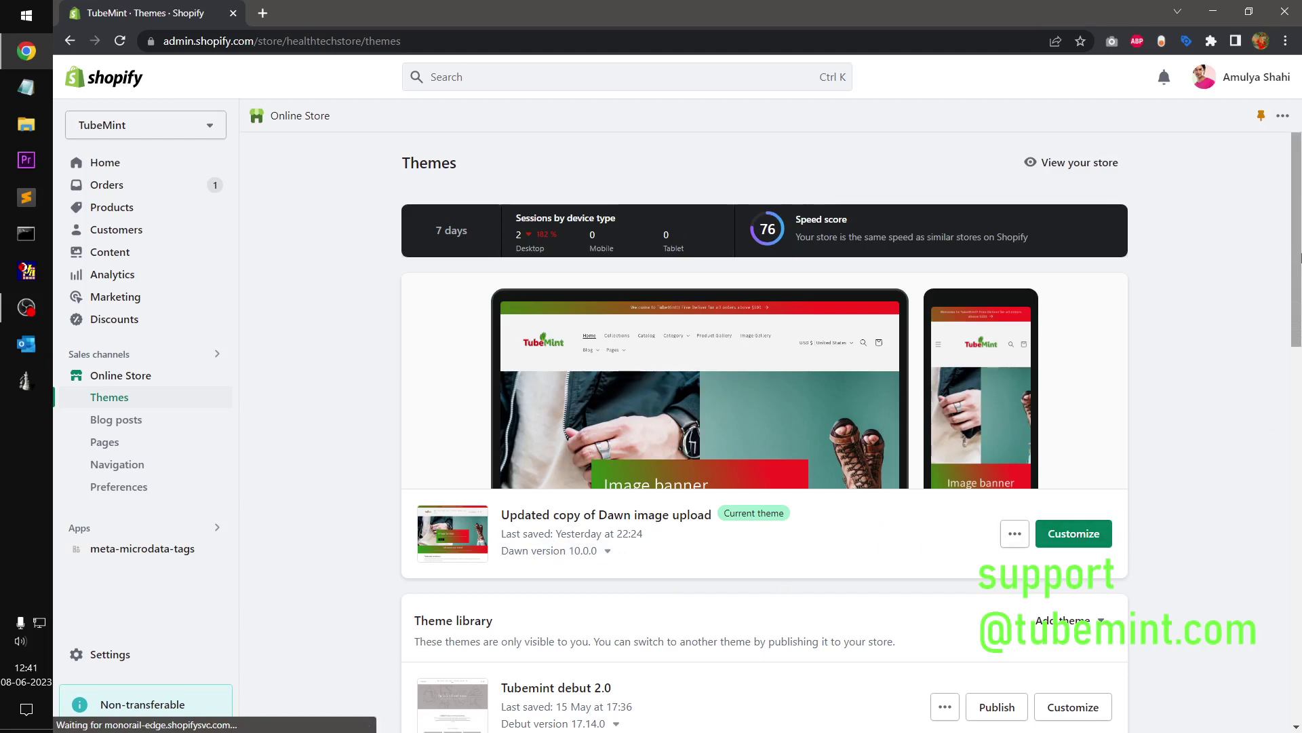
- Check today's date in the system calendar and close it
left_click_drag(1299, 256, 1299, 298)
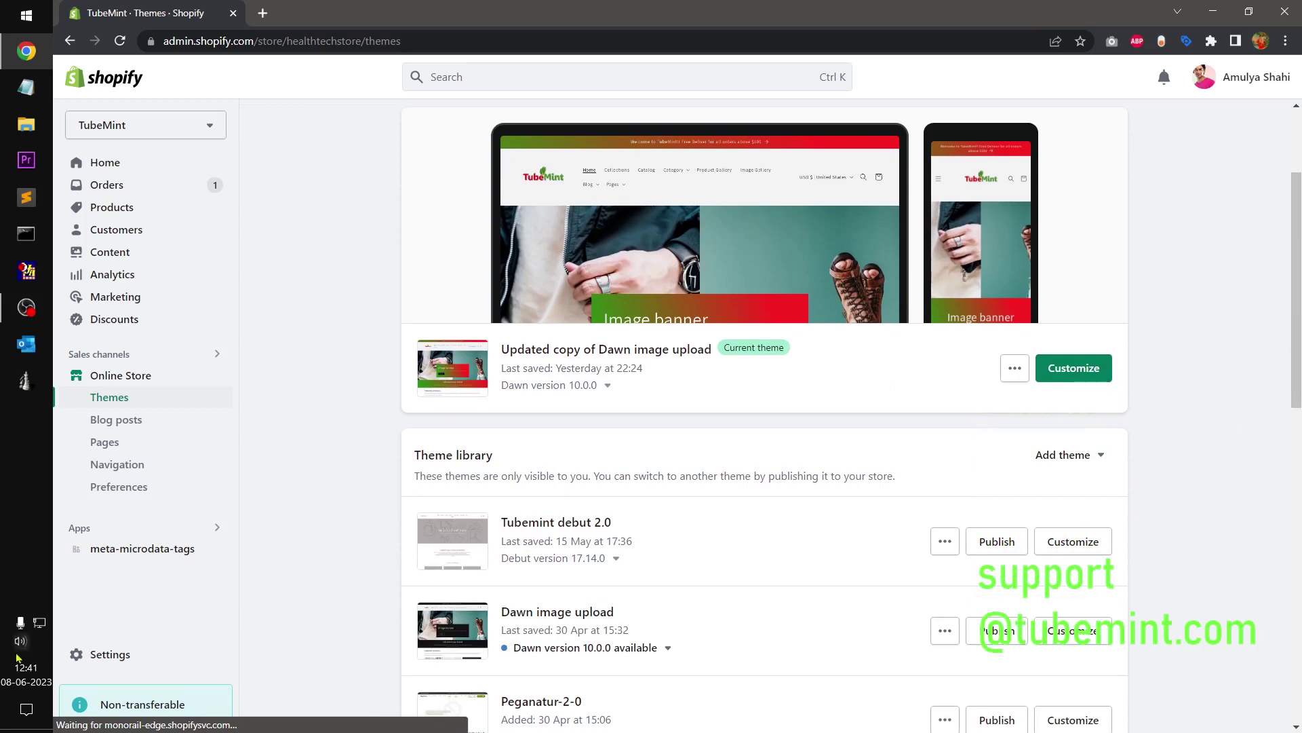
left_click(6, 689)
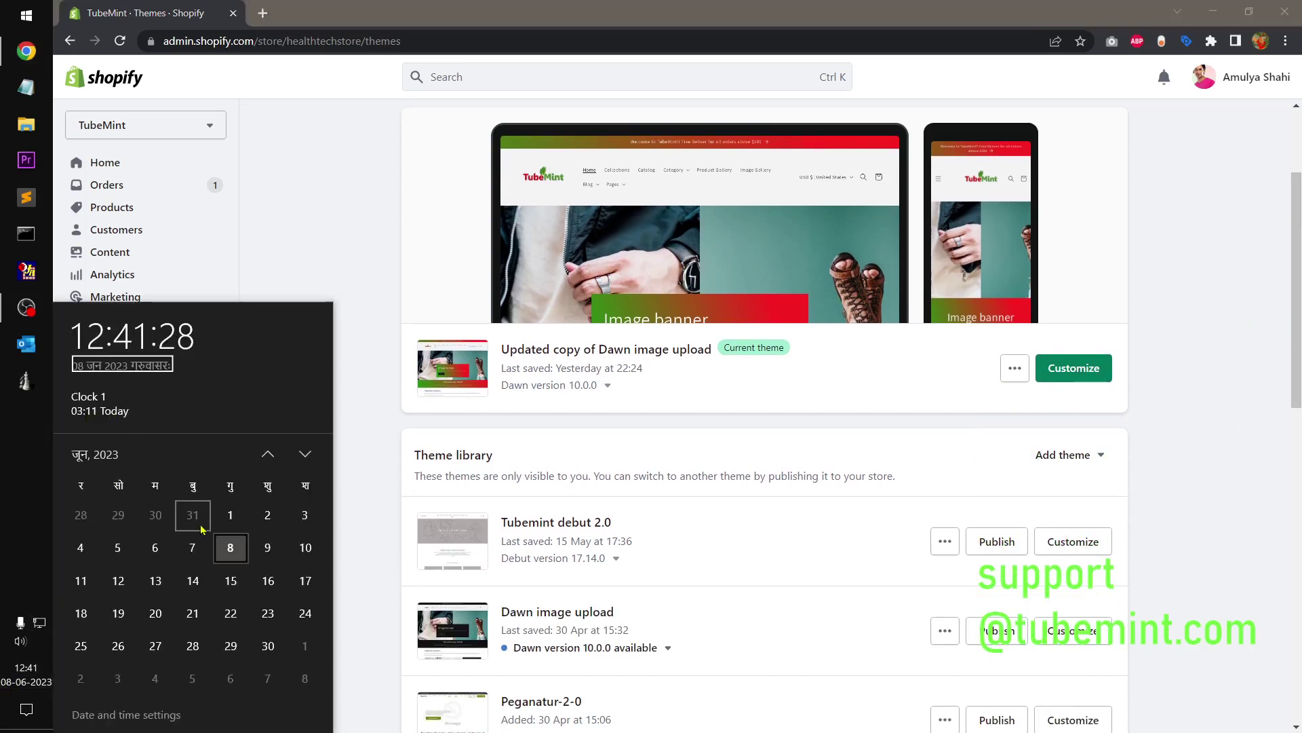
left_click(384, 314)
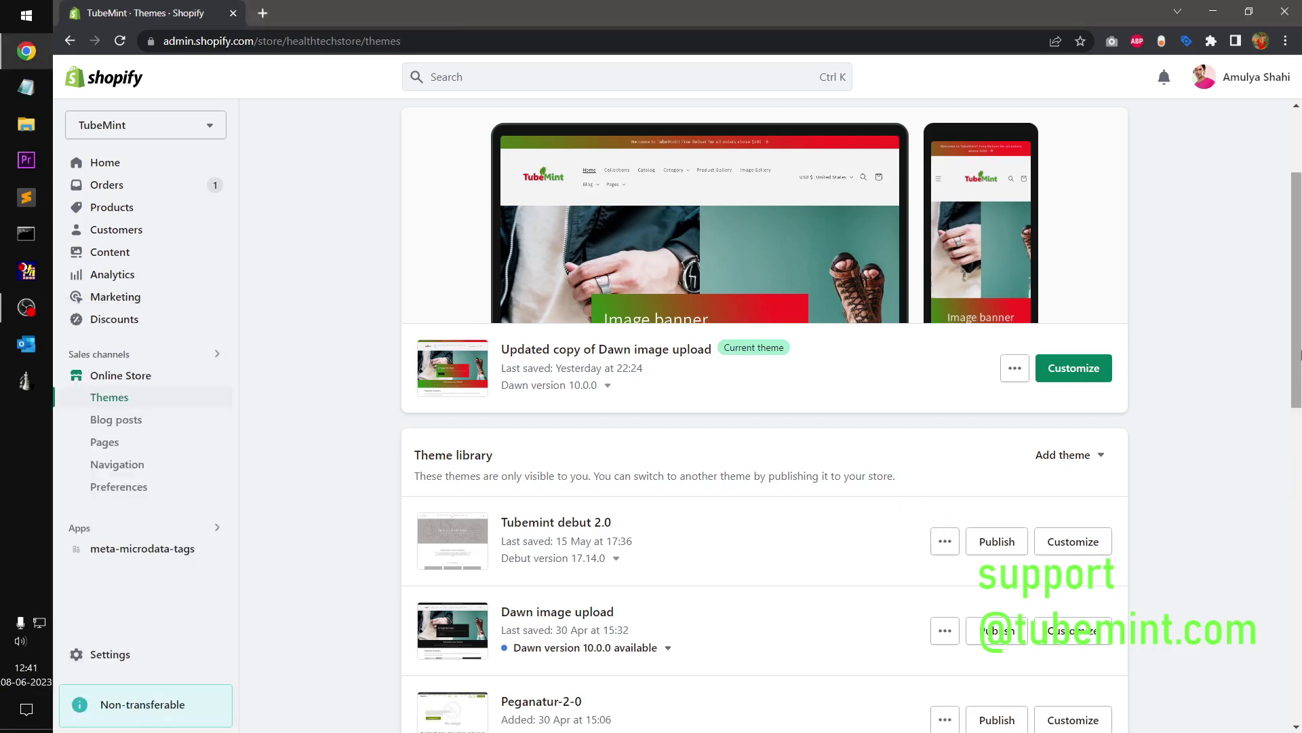
- Review the version update details of the Dawn image upload theme, and open the current theme for customization
scroll(530, 585, "down", 2)
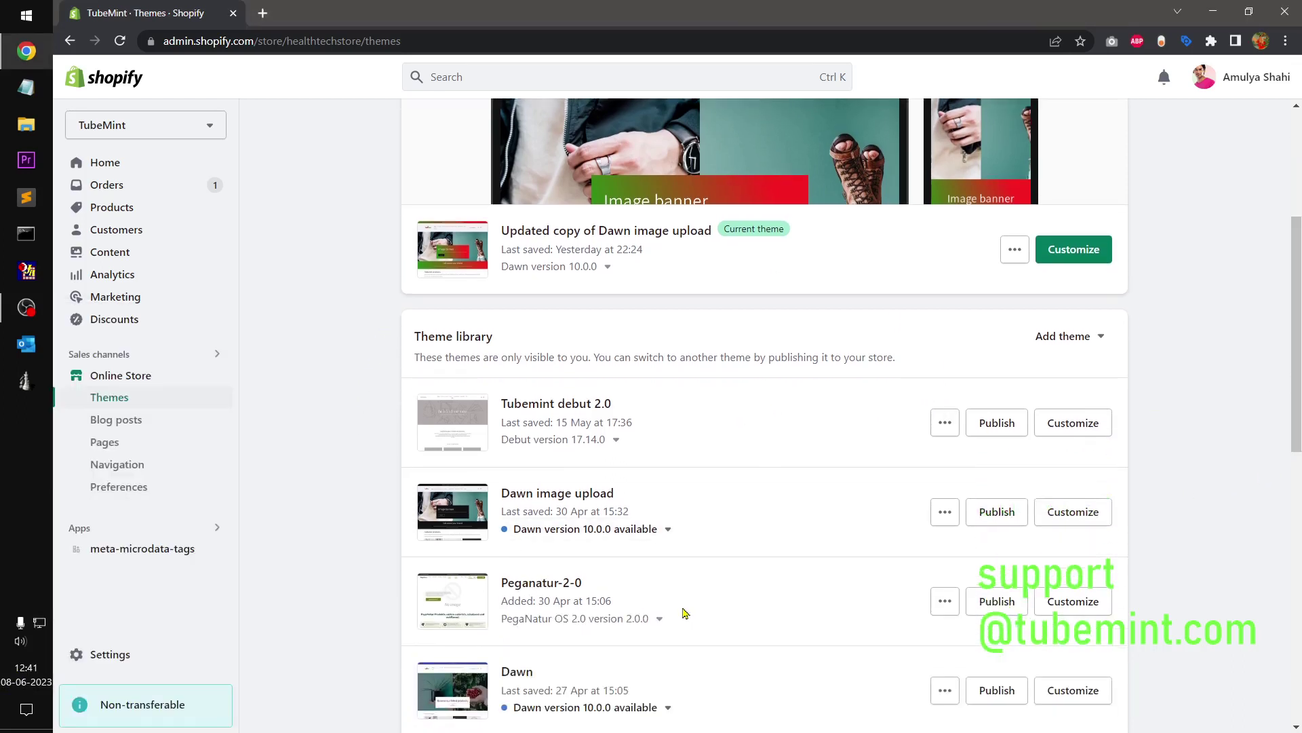
left_click(676, 538)
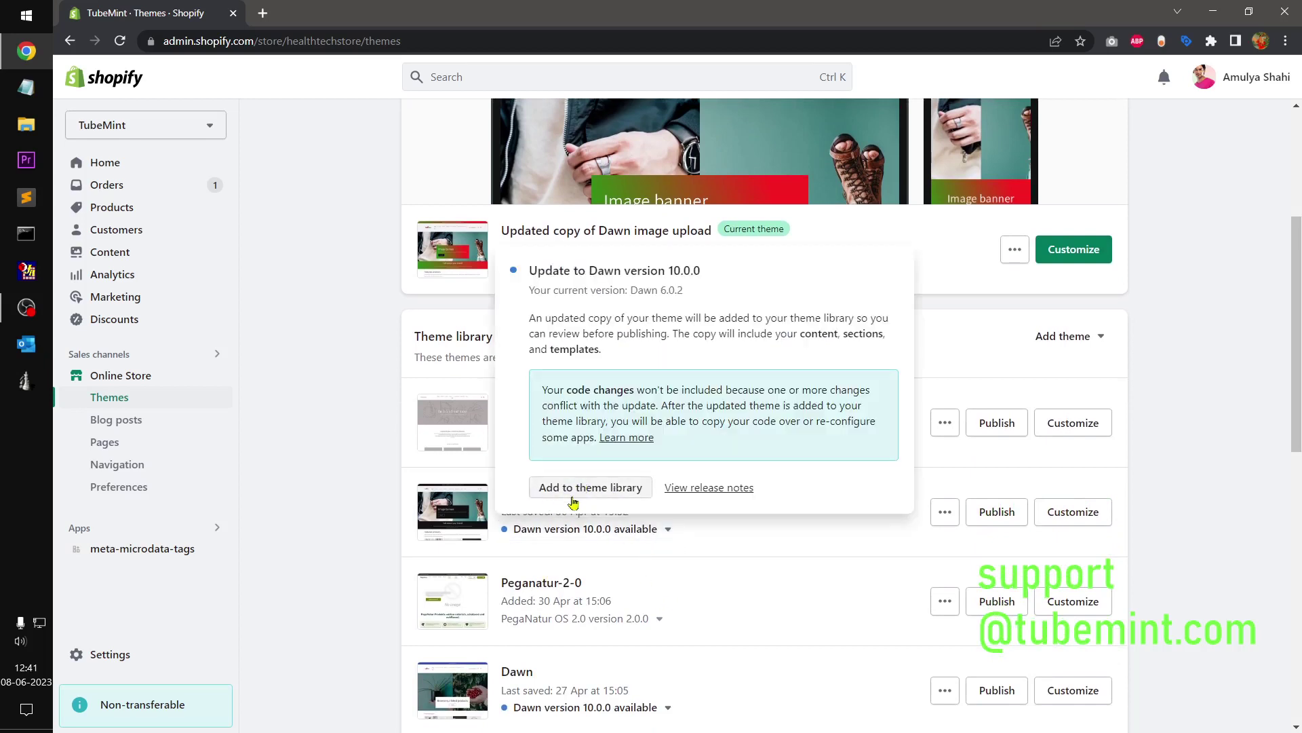
left_click(303, 458)
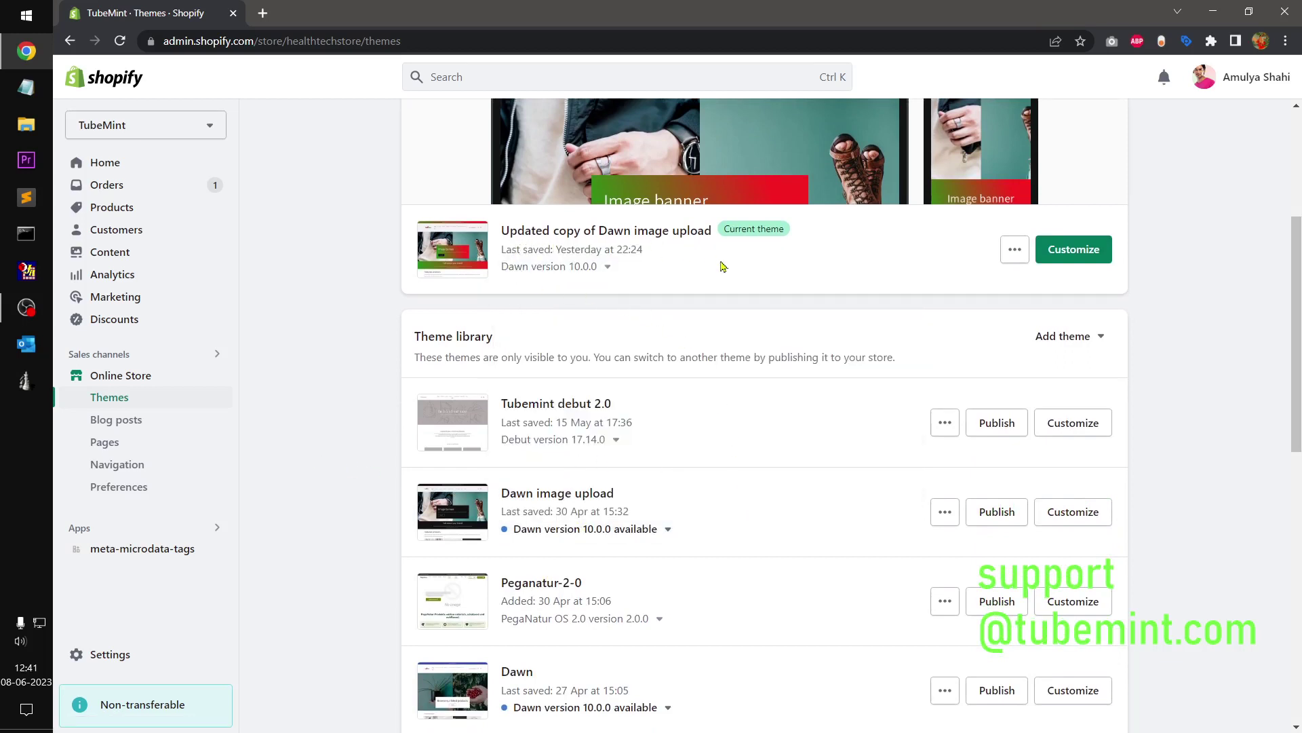
left_click(1066, 249)
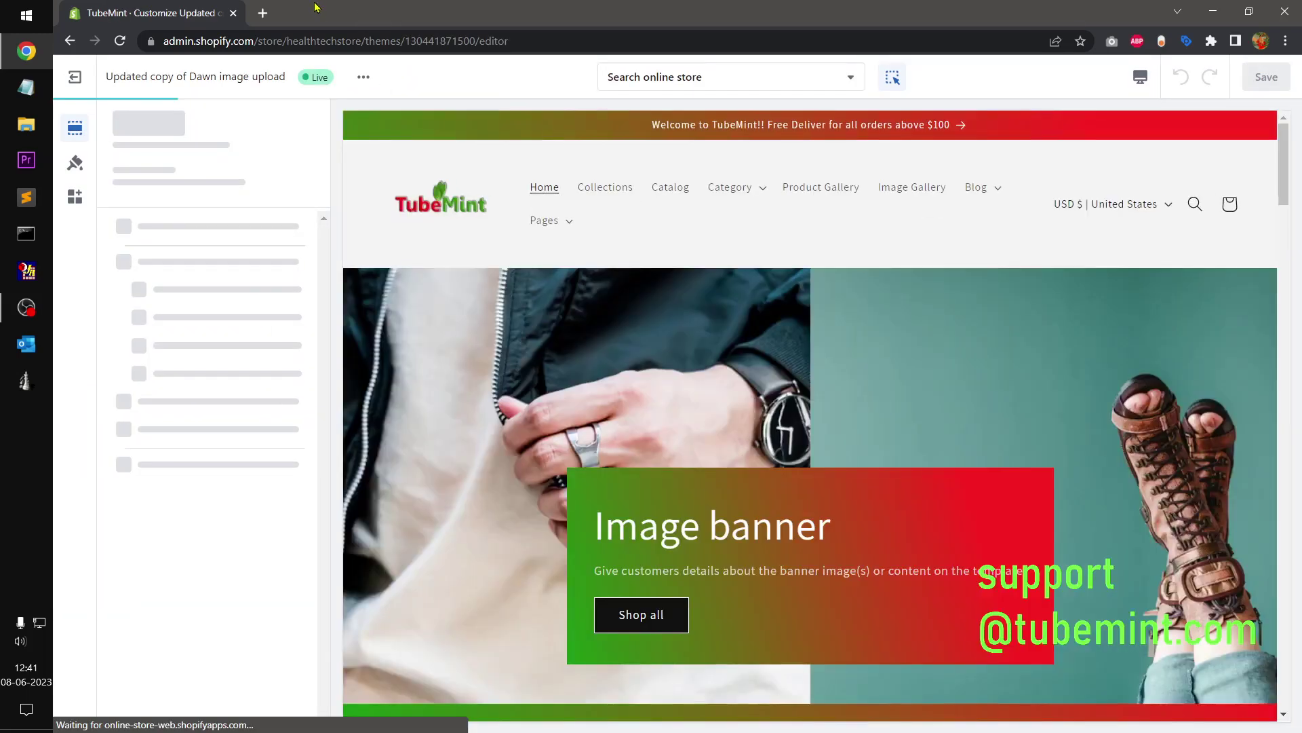
- Search Google for "shopify github dawn" in a new browser tab
left_click(263, 13)
left_click(280, 39)
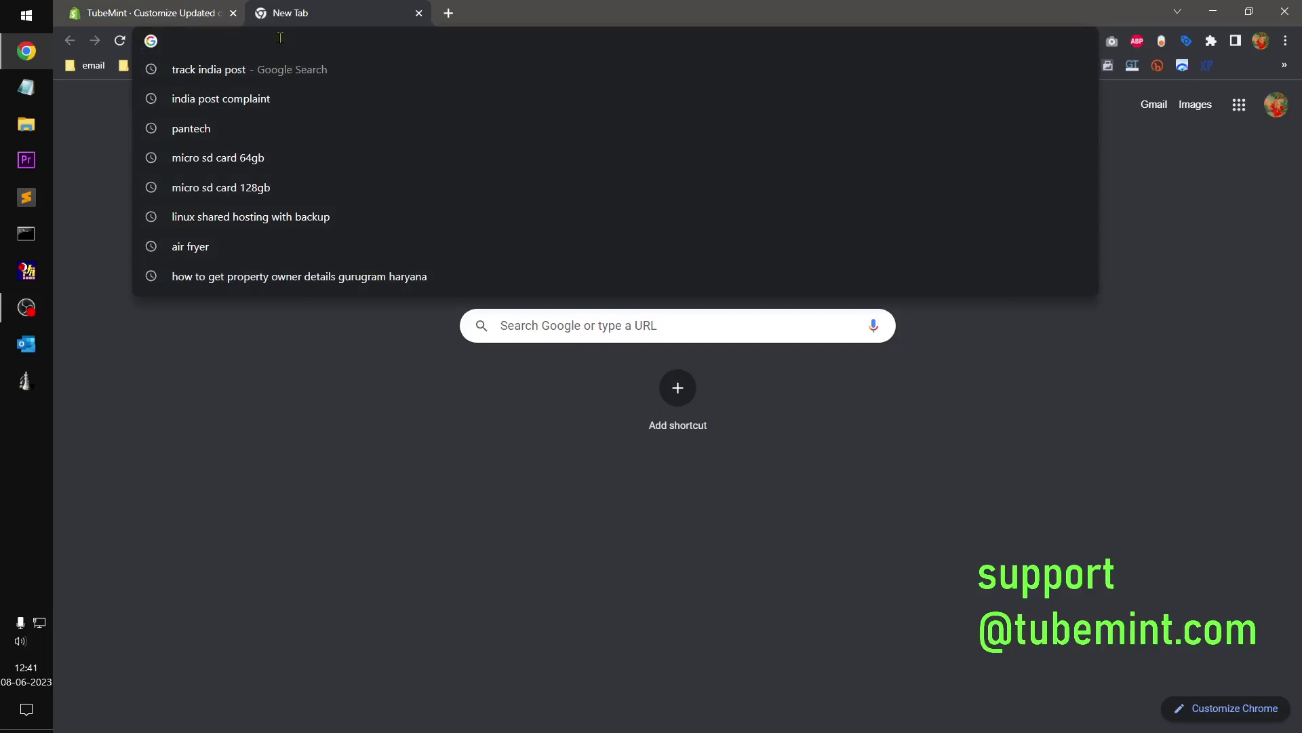
type("shoipfy git")
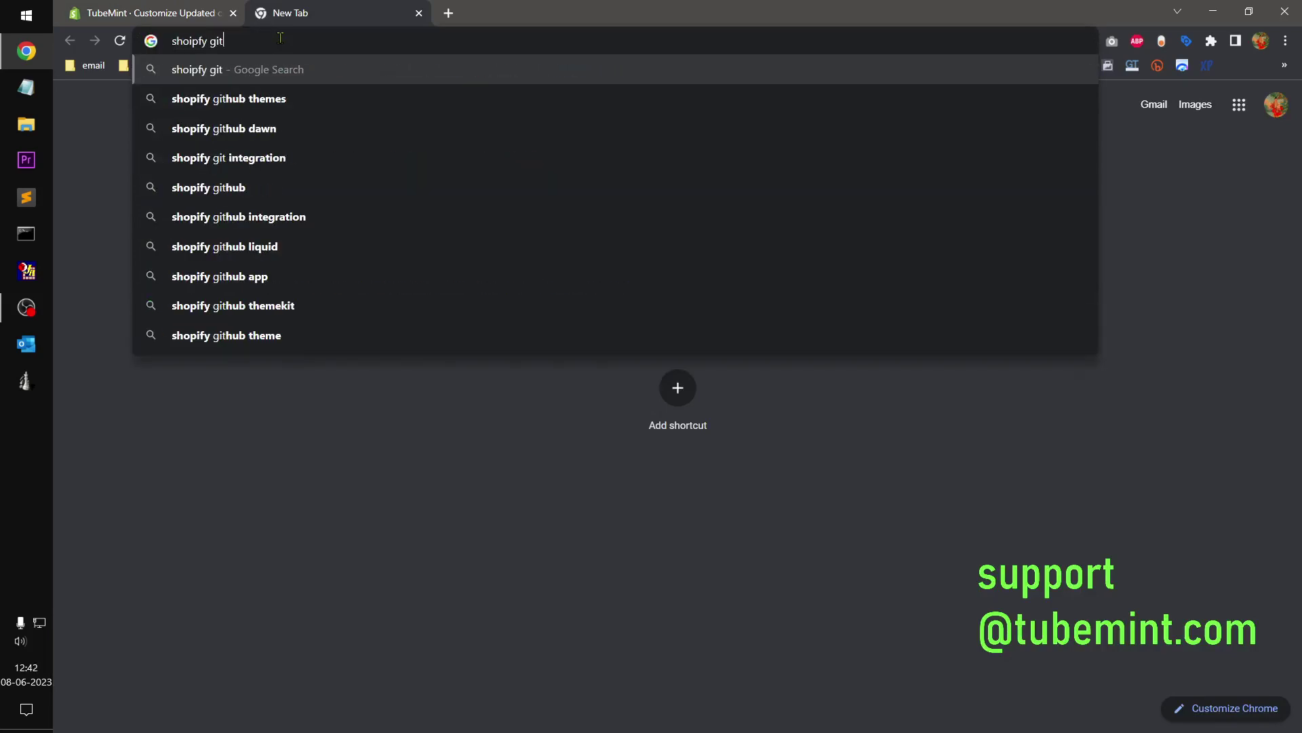
key("Down")
key("Down")
key("Return")
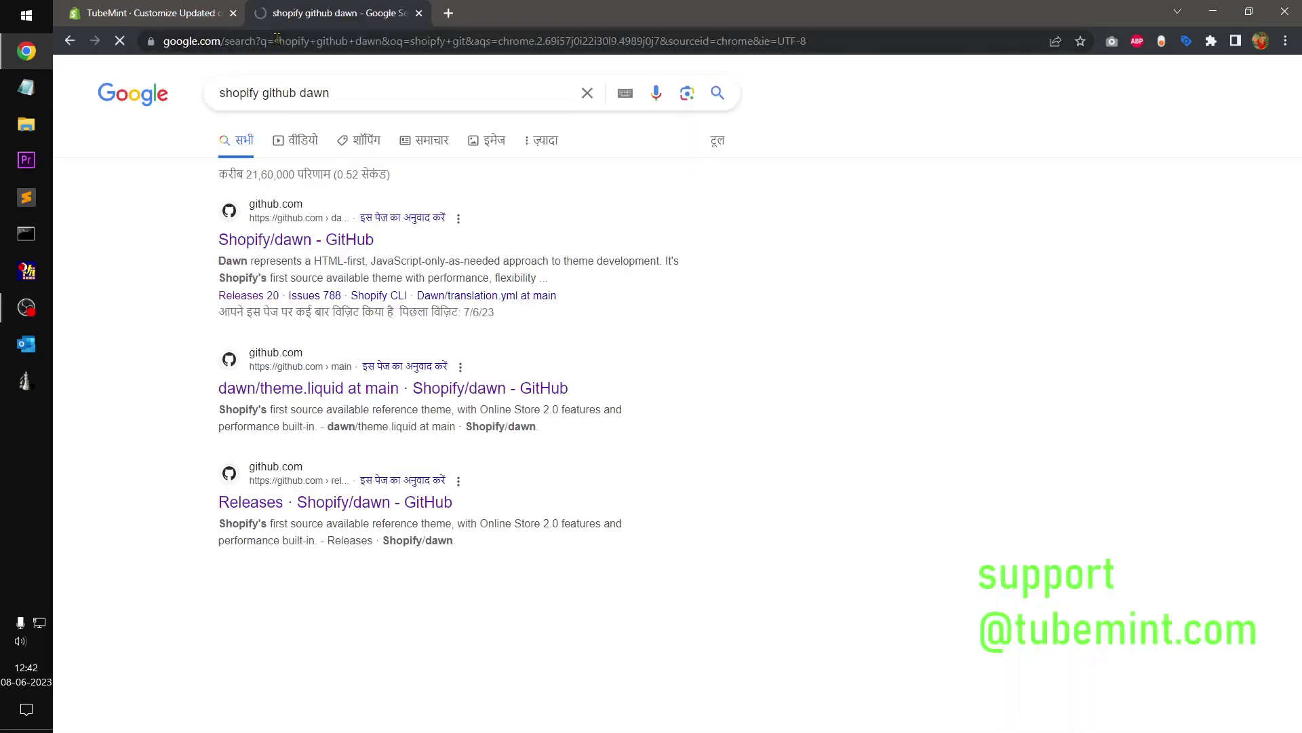
- Open the Shopify/dawn GitHub repository, close the search results, and go to the v10.0.0 release page
left_click(313, 241)
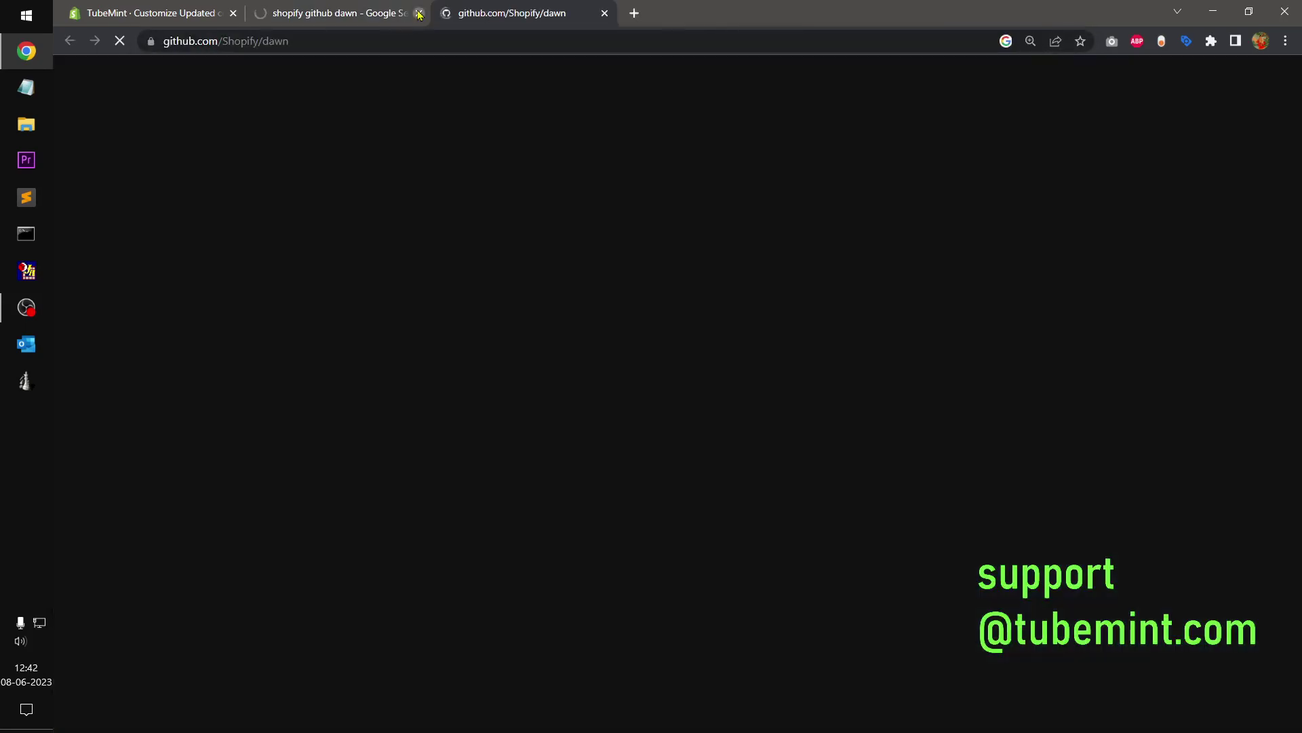
left_click(419, 13)
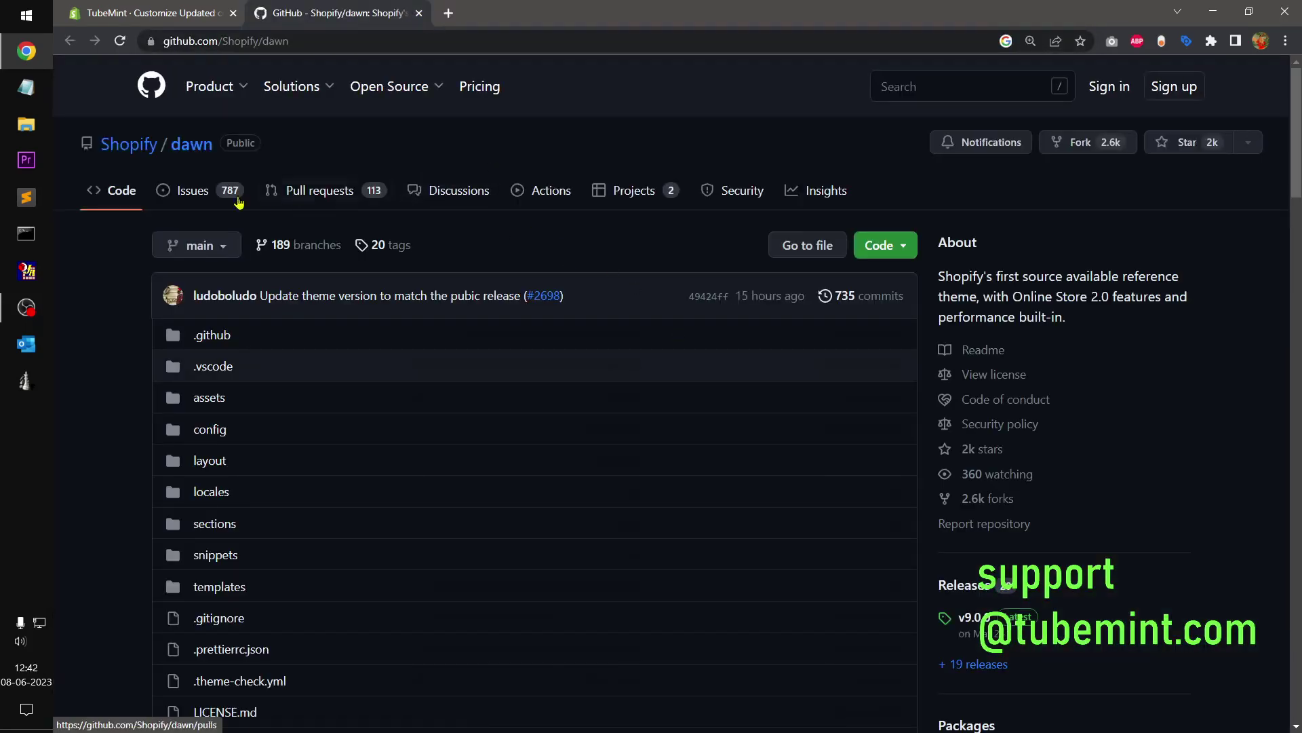
left_click(982, 668)
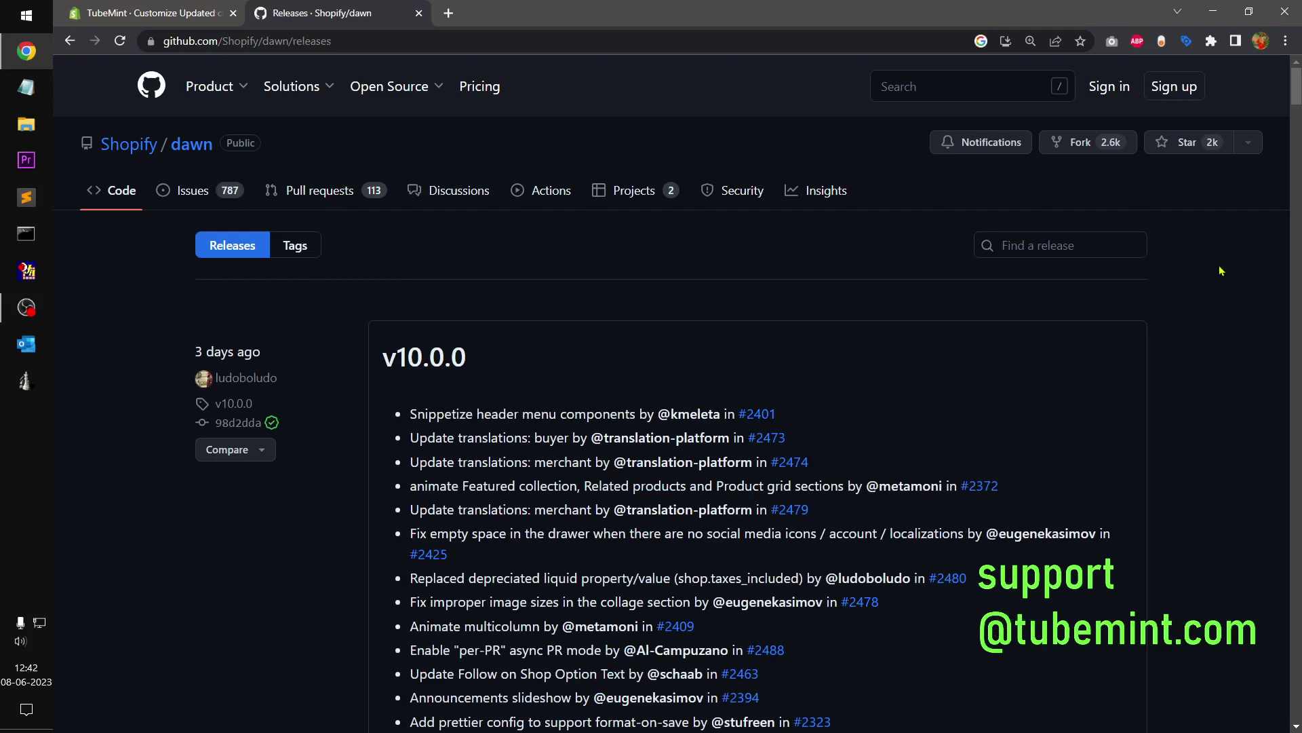
left_click(400, 366)
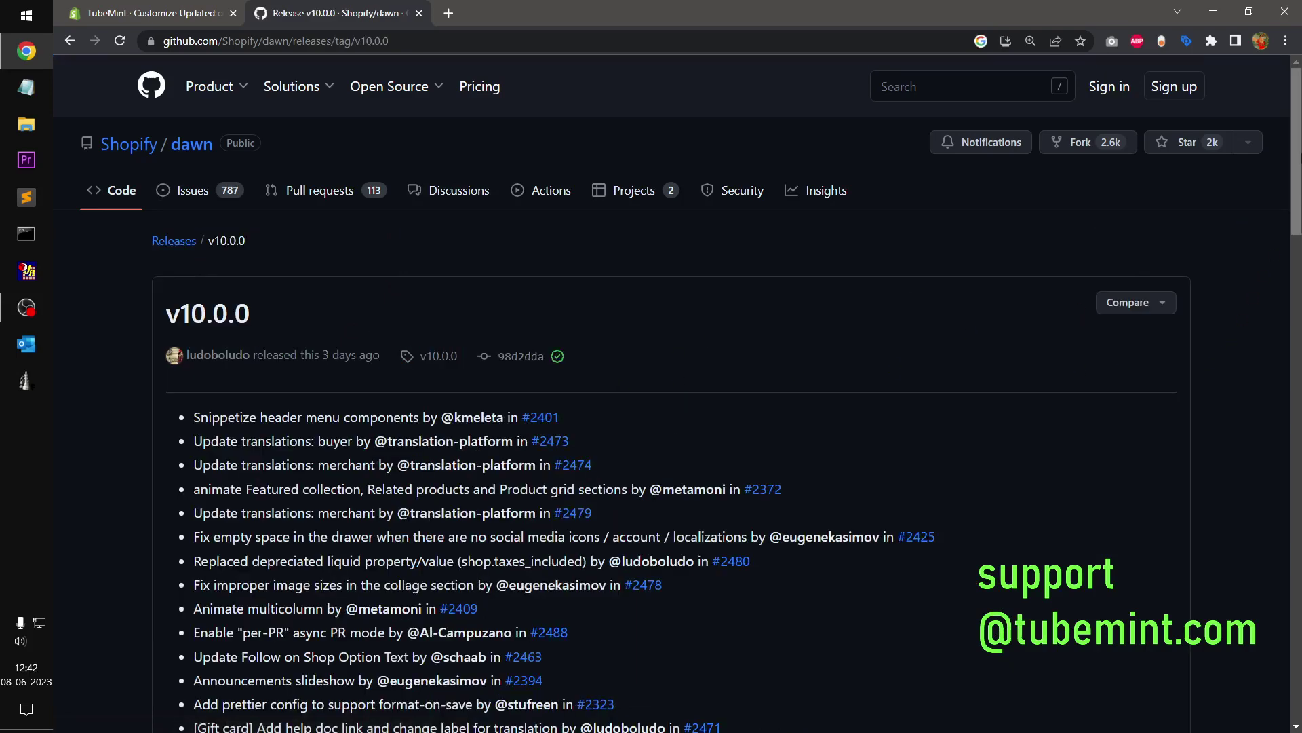
- Examine the list of changes in the Dawn v10.0.0 release notes
scroll(397, 361, "down", 7)
scroll(610, 393, "down", 18)
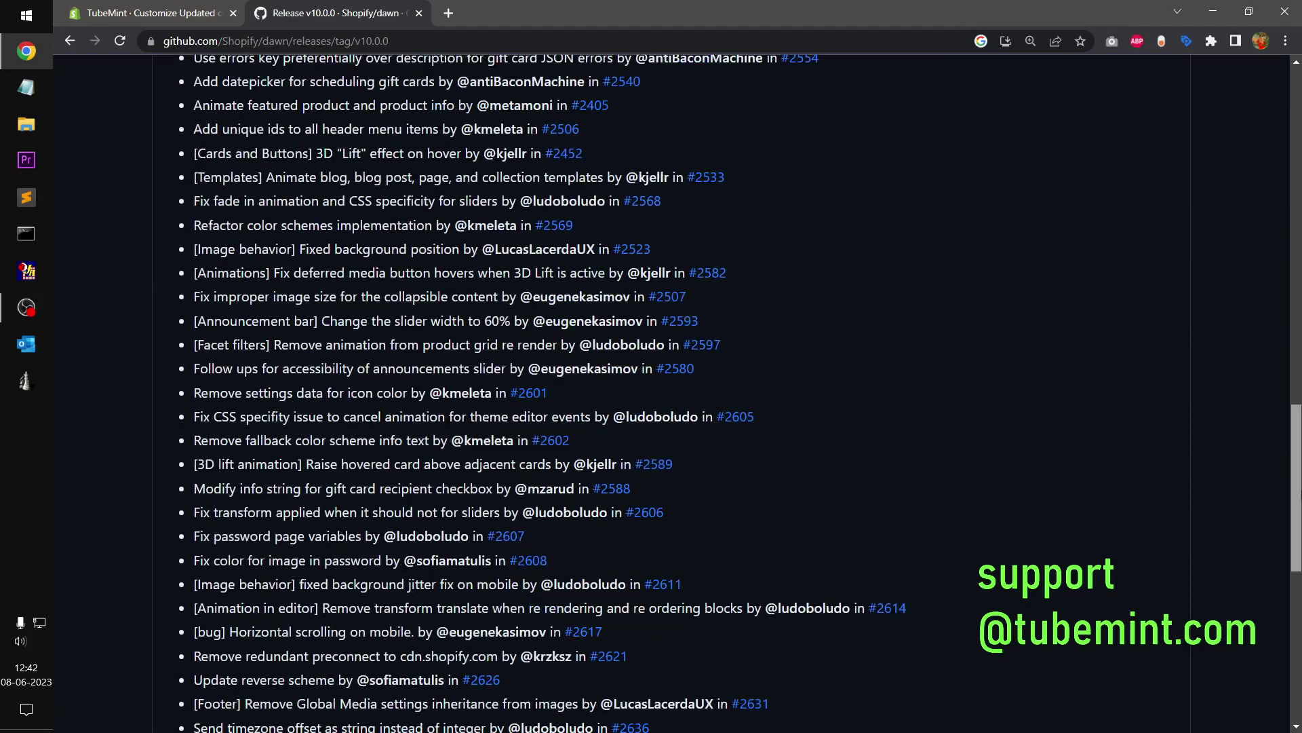
left_click_drag(1292, 609, 1292, 256)
scroll(845, 124, "up", 4)
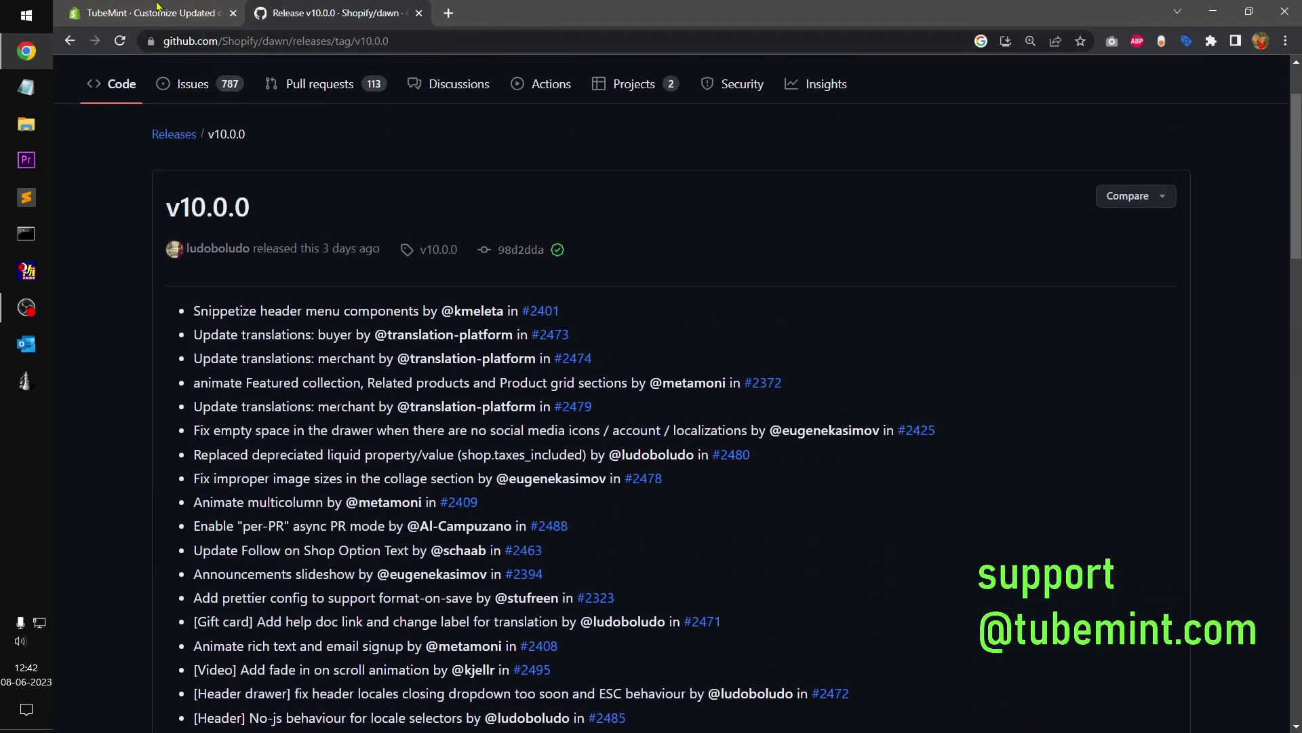
- View the live store from the theme editor, and move the GitHub release page's browser tab to first place
left_click(157, 7)
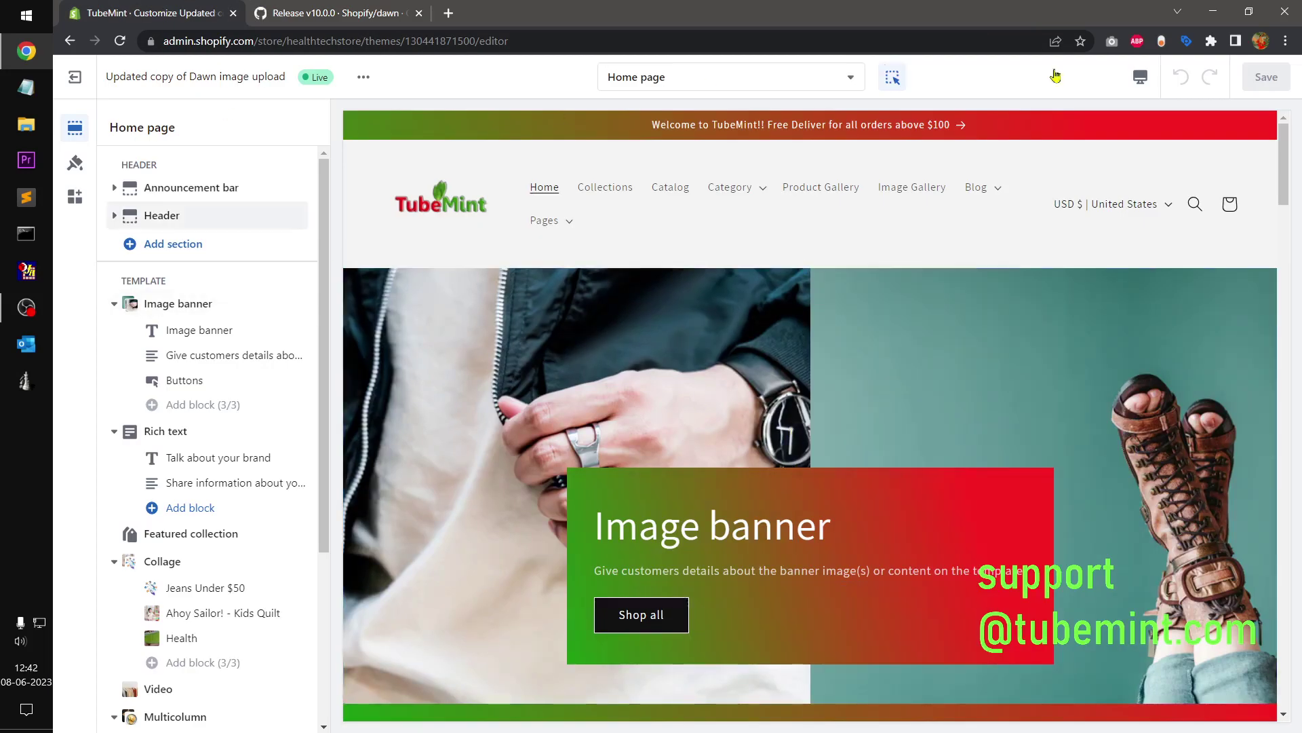
left_click(364, 77)
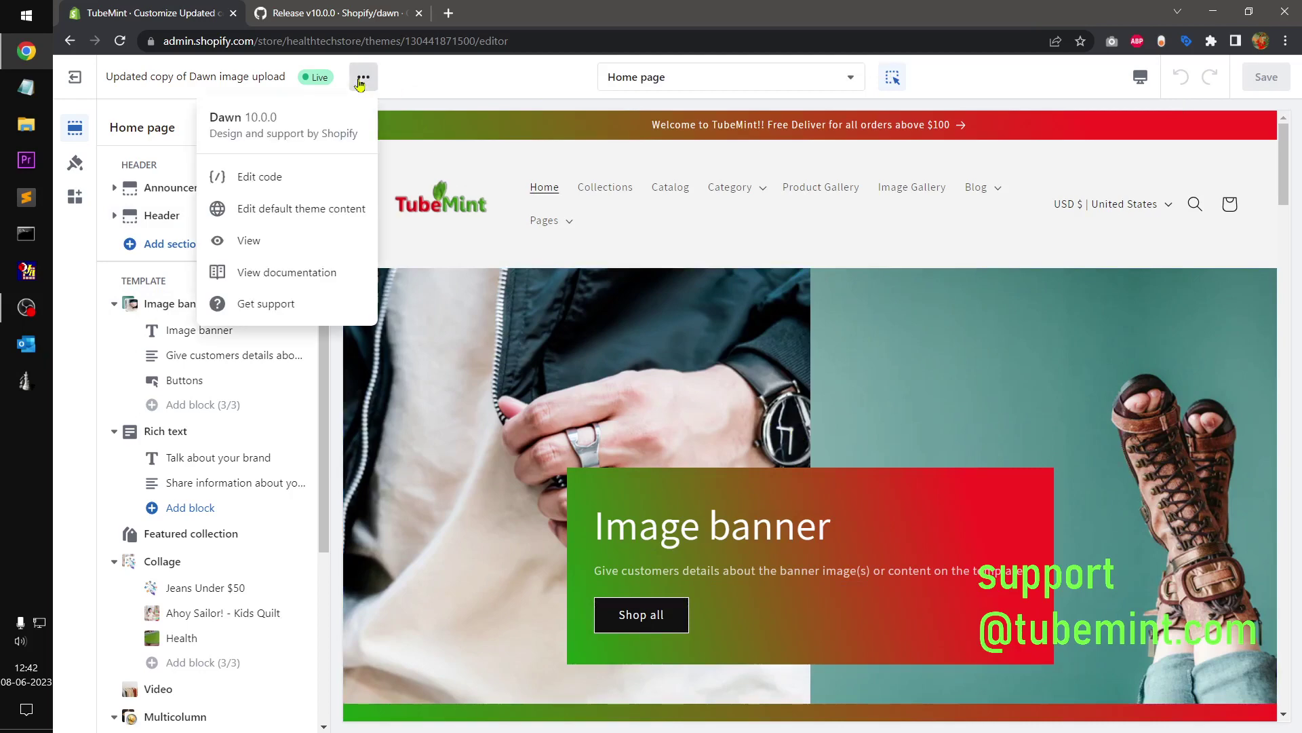
left_click(290, 243)
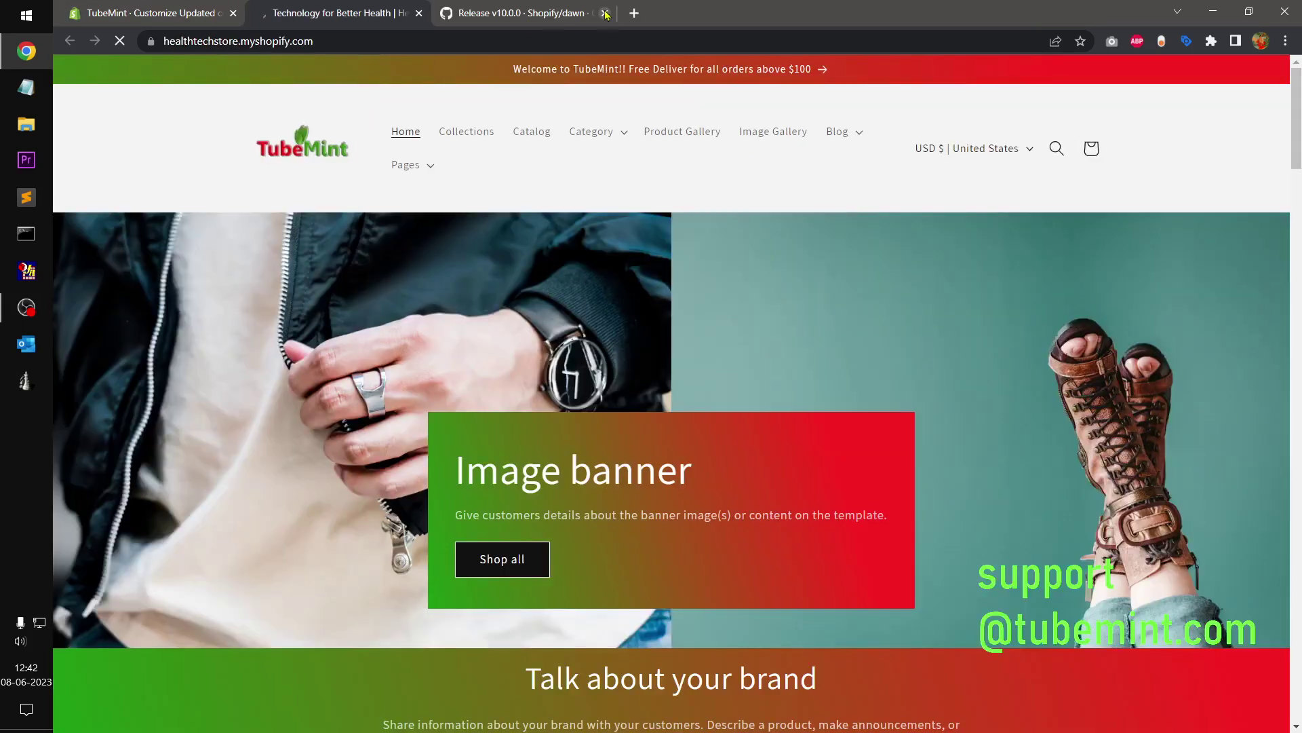
left_click_drag(606, 14, 244, 13)
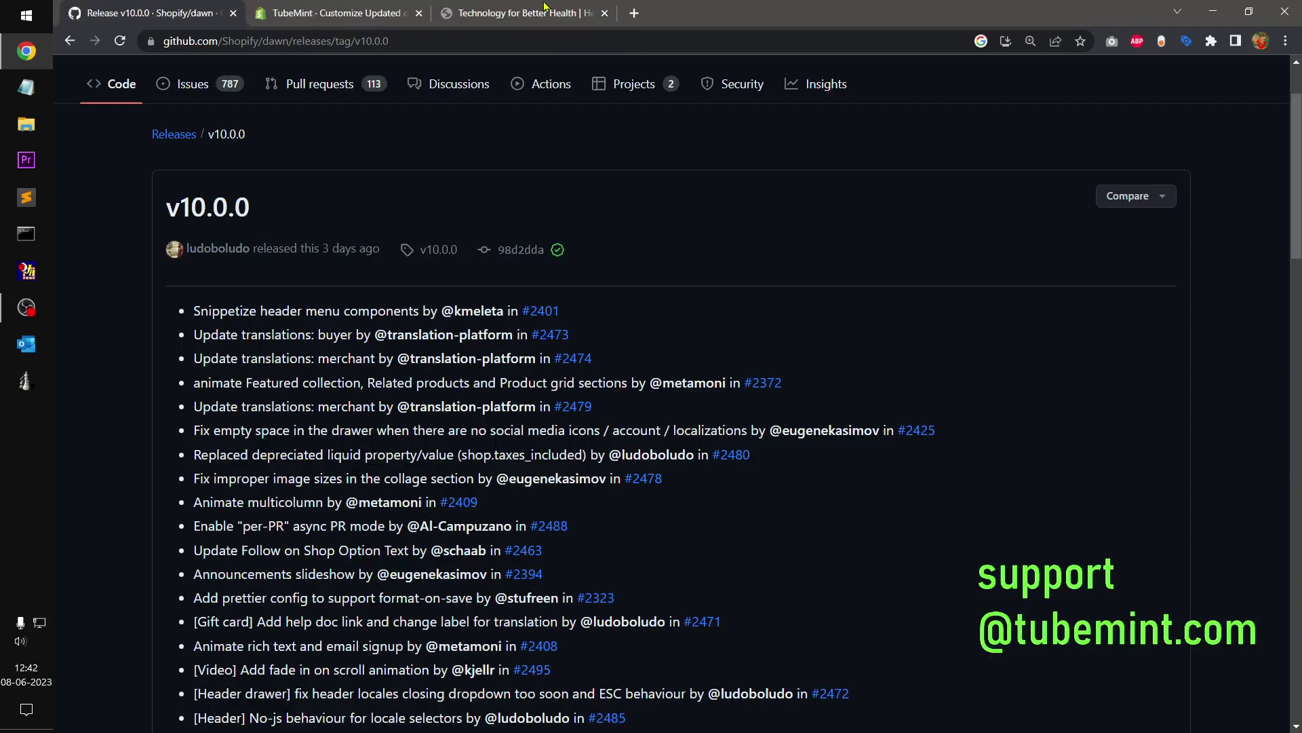
left_click(542, 7)
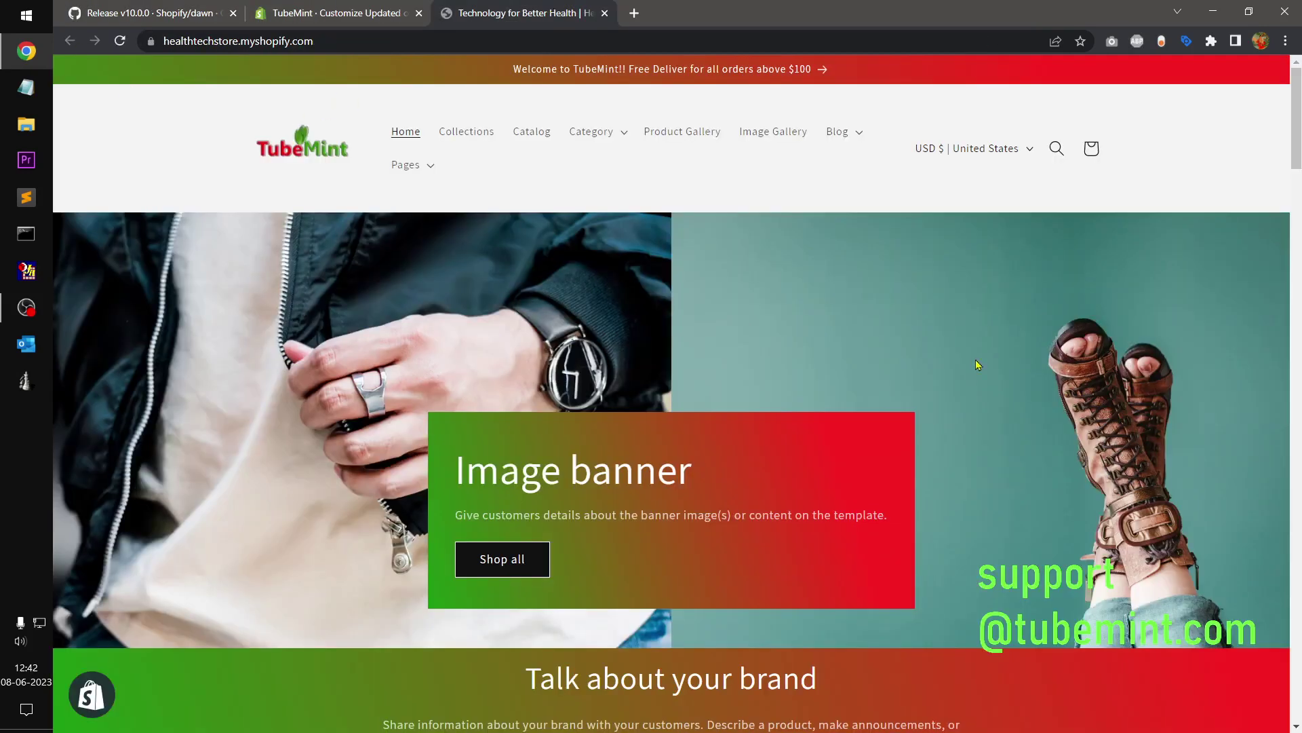
- Examine the store's home page sections, from the image banner through the featured products to the end of the page
scroll(974, 317, "down", 6)
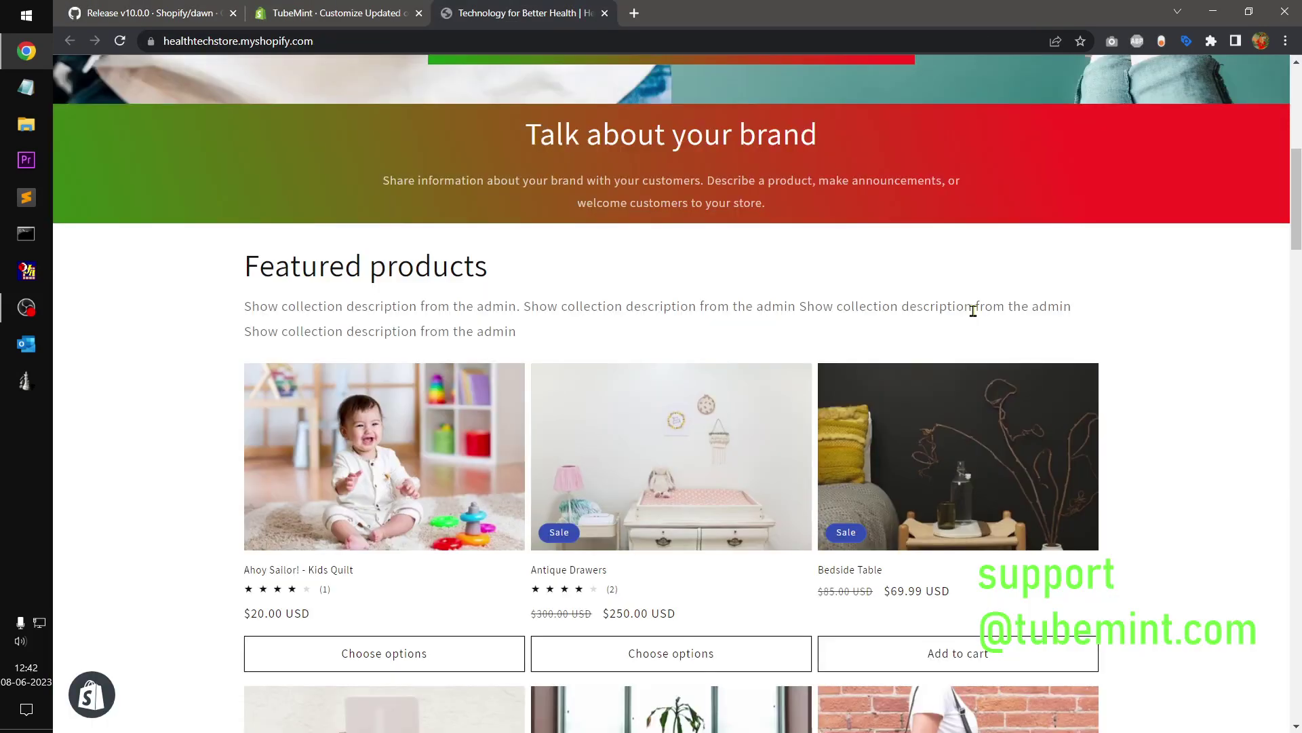
scroll(974, 317, "down", 7)
scroll(974, 317, "down", 20)
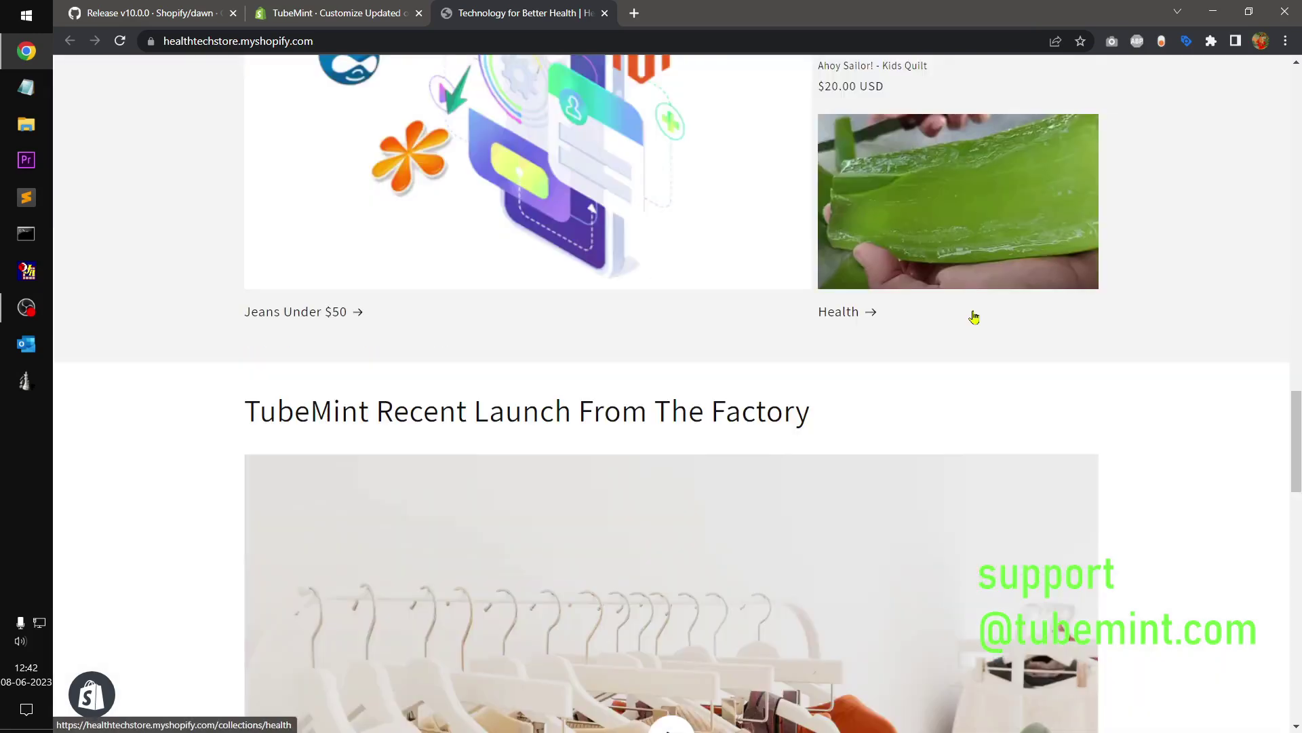
scroll(974, 317, "up", 20)
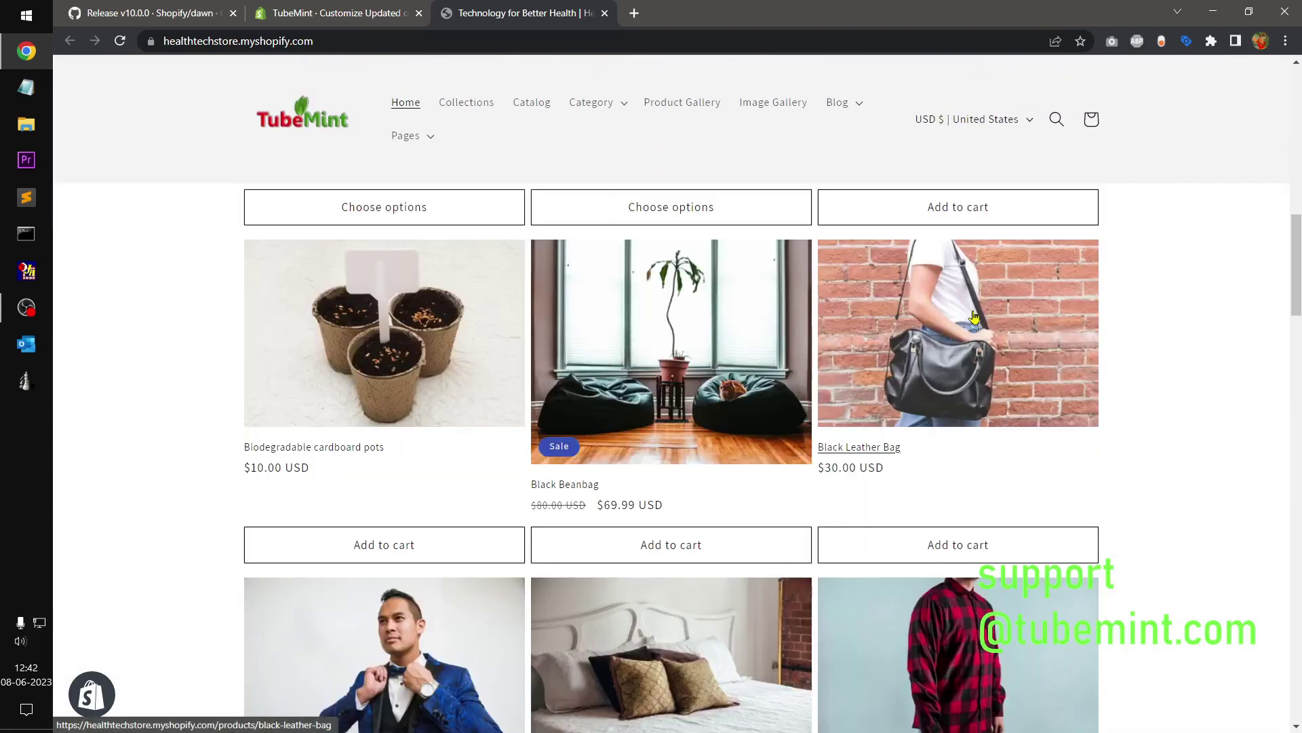
scroll(974, 317, "down", 20)
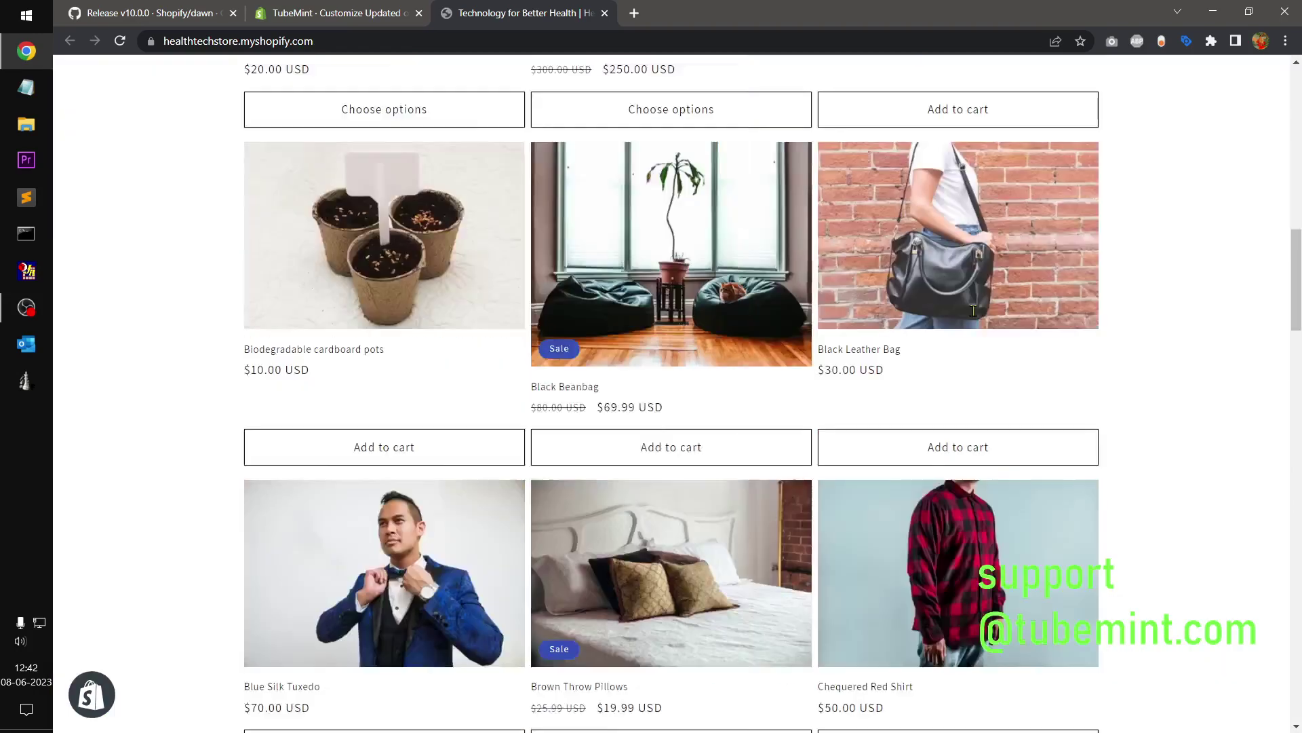
scroll(974, 317, "up", 8)
scroll(974, 317, "up", 15)
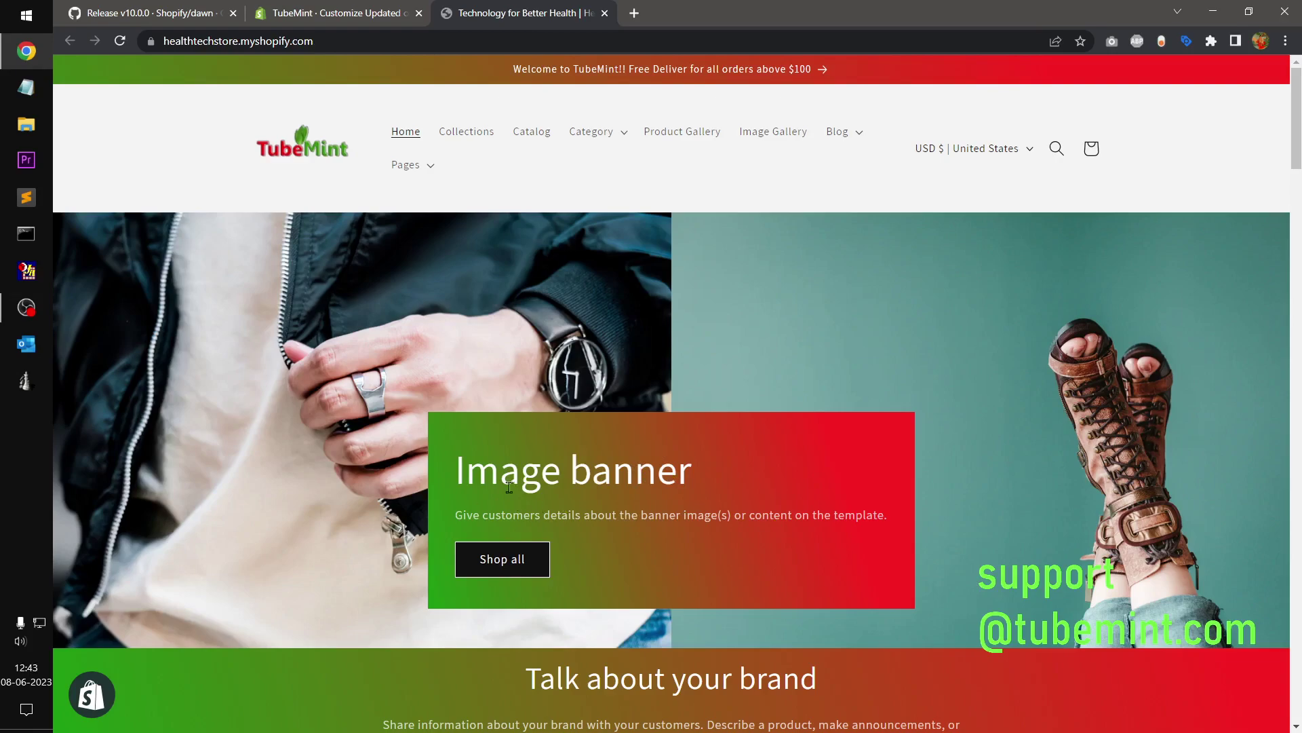
scroll(1290, 158, "down", 8)
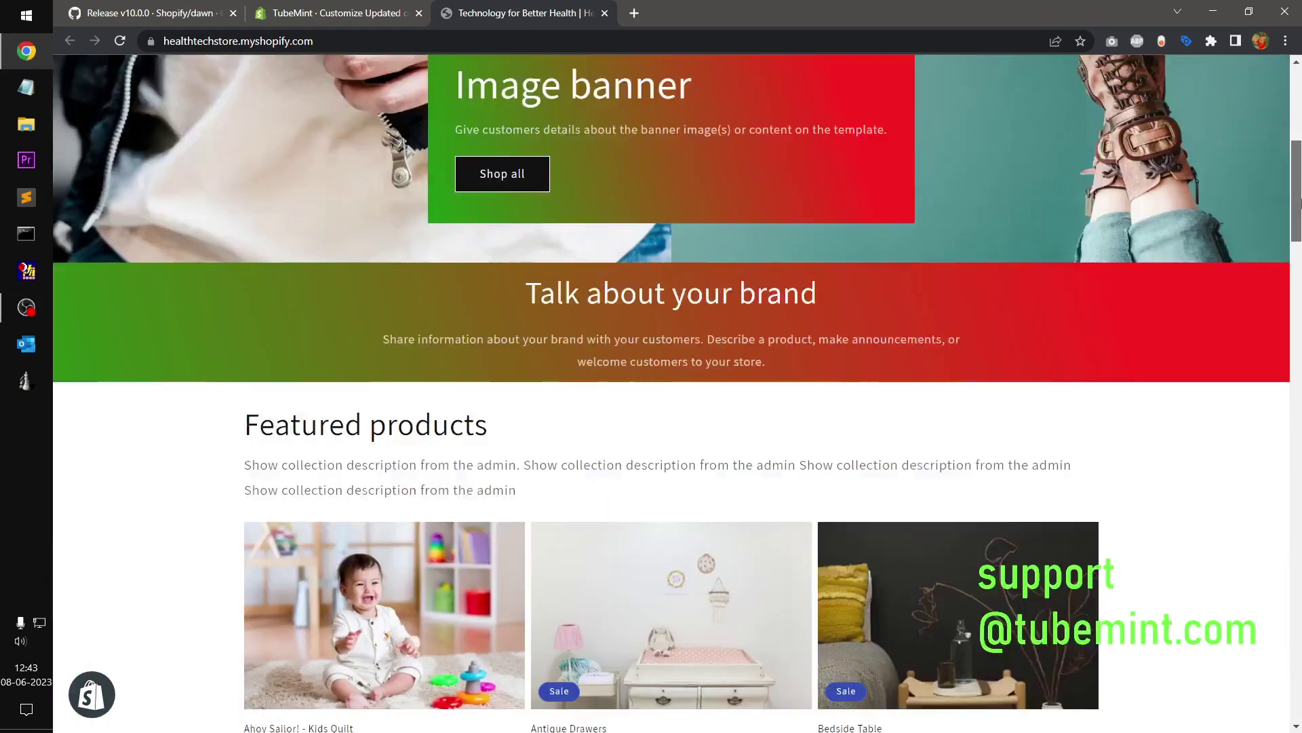
left_click_drag(1299, 201, 1299, 665)
scroll(573, 268, "up", 20)
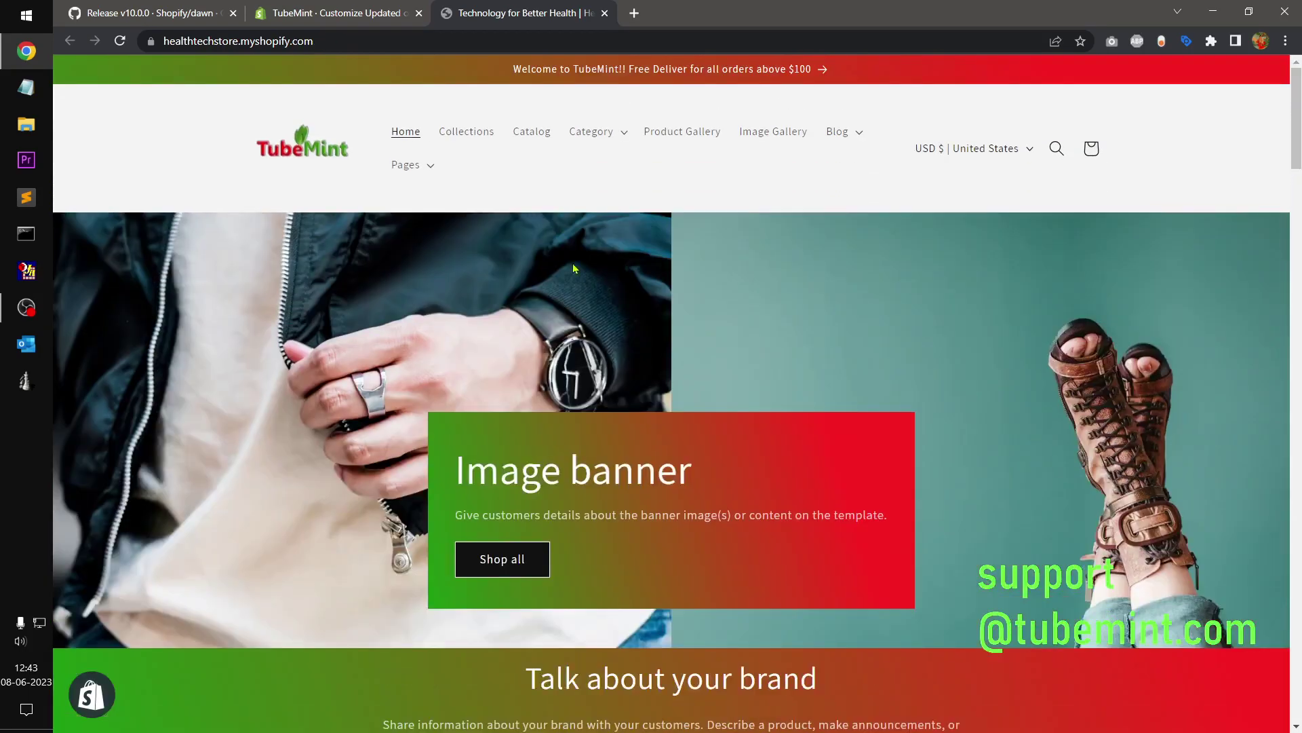
- Browse the store's catalog and open the Ahoy Sailor! - Kids Quilt product page
left_click(534, 133)
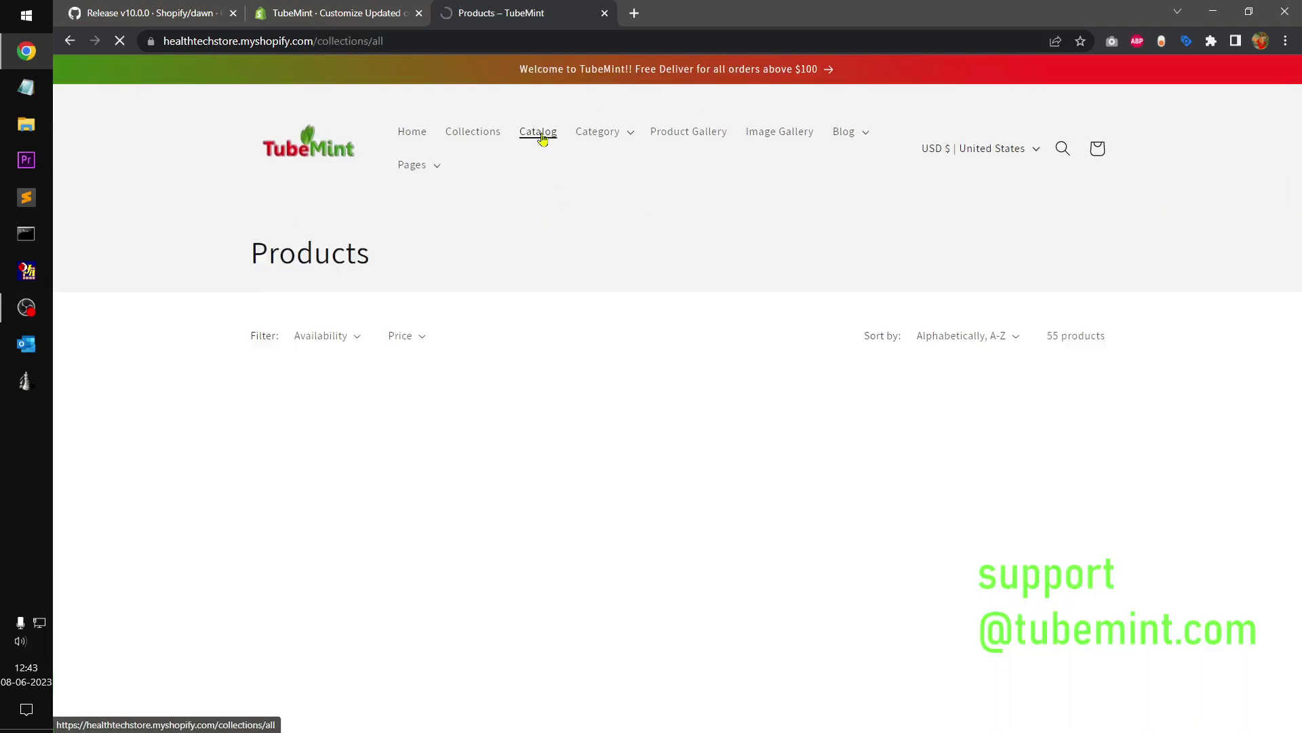
left_click_drag(1299, 251, 1299, 203)
scroll(1299, 482, "down", 10)
scroll(1299, 506, "up", 1)
left_click(390, 268)
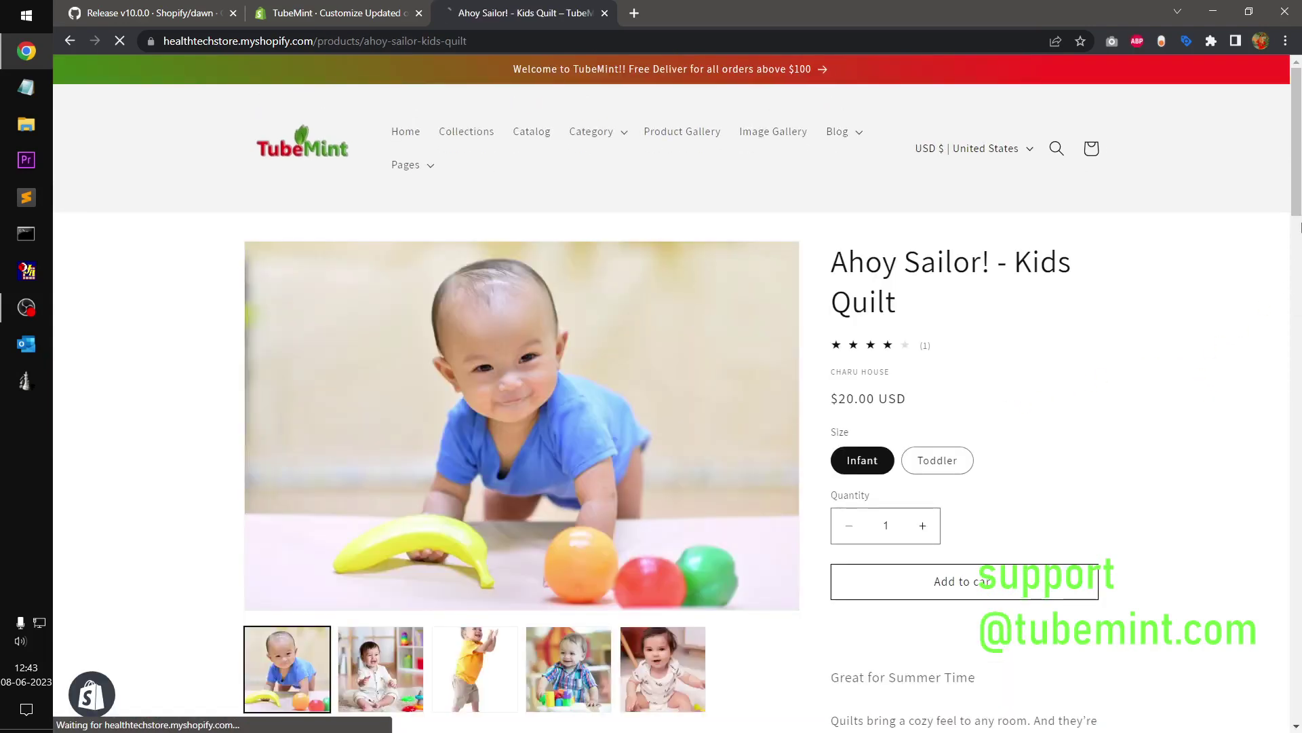
- Expand and collapse the Quilts Bring a Cozy Feel, Digitally printed quilts and Made from lofty microfiber rows below the product description
left_click_drag(1300, 161, 1300, 362)
scroll(1060, 395, "down", 8)
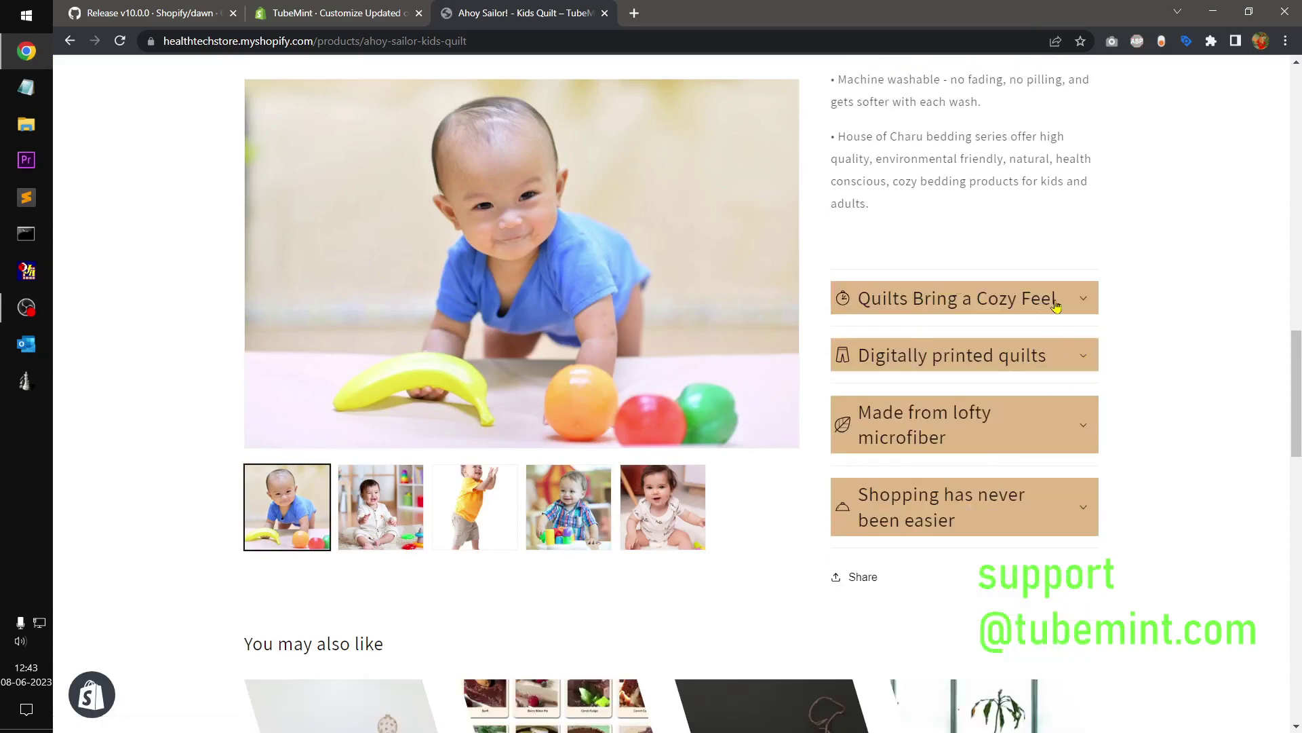
left_click(1088, 299)
left_click(1087, 299)
left_click(1086, 359)
left_click(1086, 359)
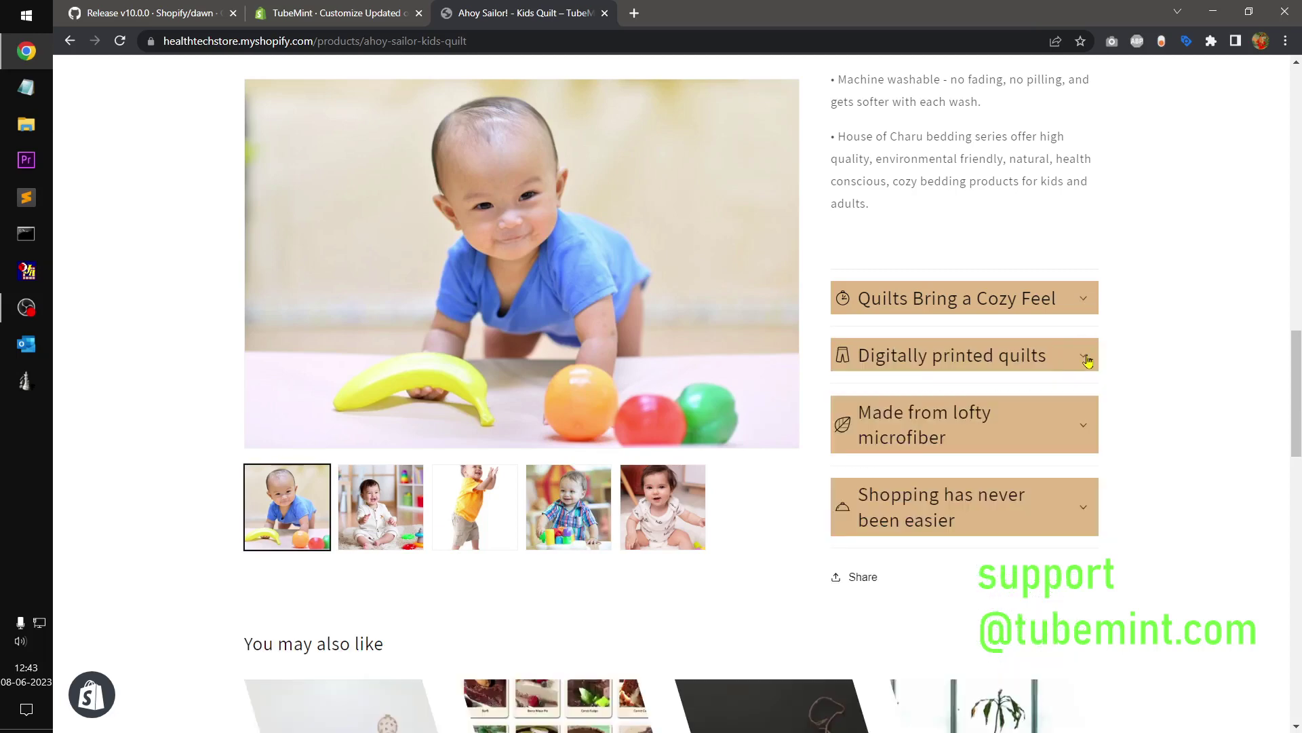
left_click(1083, 437)
left_click(1083, 428)
- Examine the related products section below the product details and highlight its "You may also like" heading
left_click_drag(1301, 366, 1300, 420)
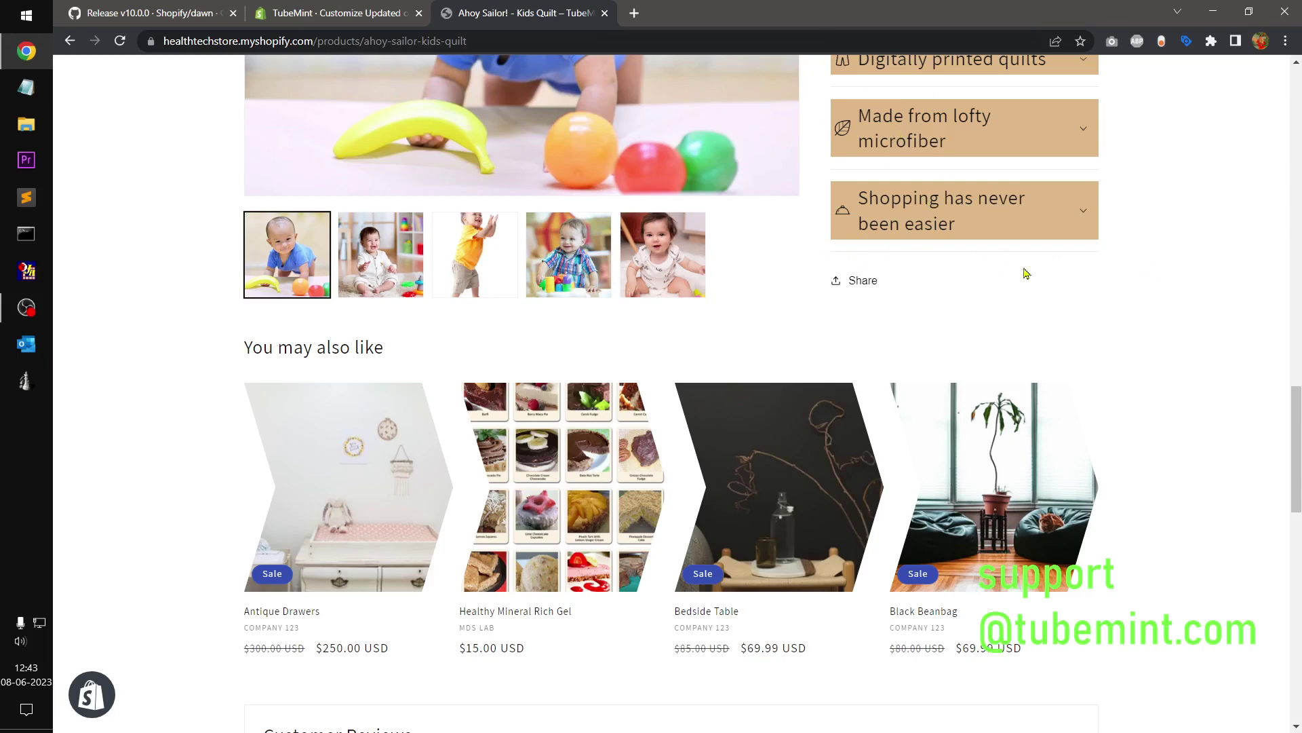
mouse_move(1293, 413)
left_mouse_down()
mouse_move(1294, 481)
mouse_move(1295, 439)
left_mouse_up()
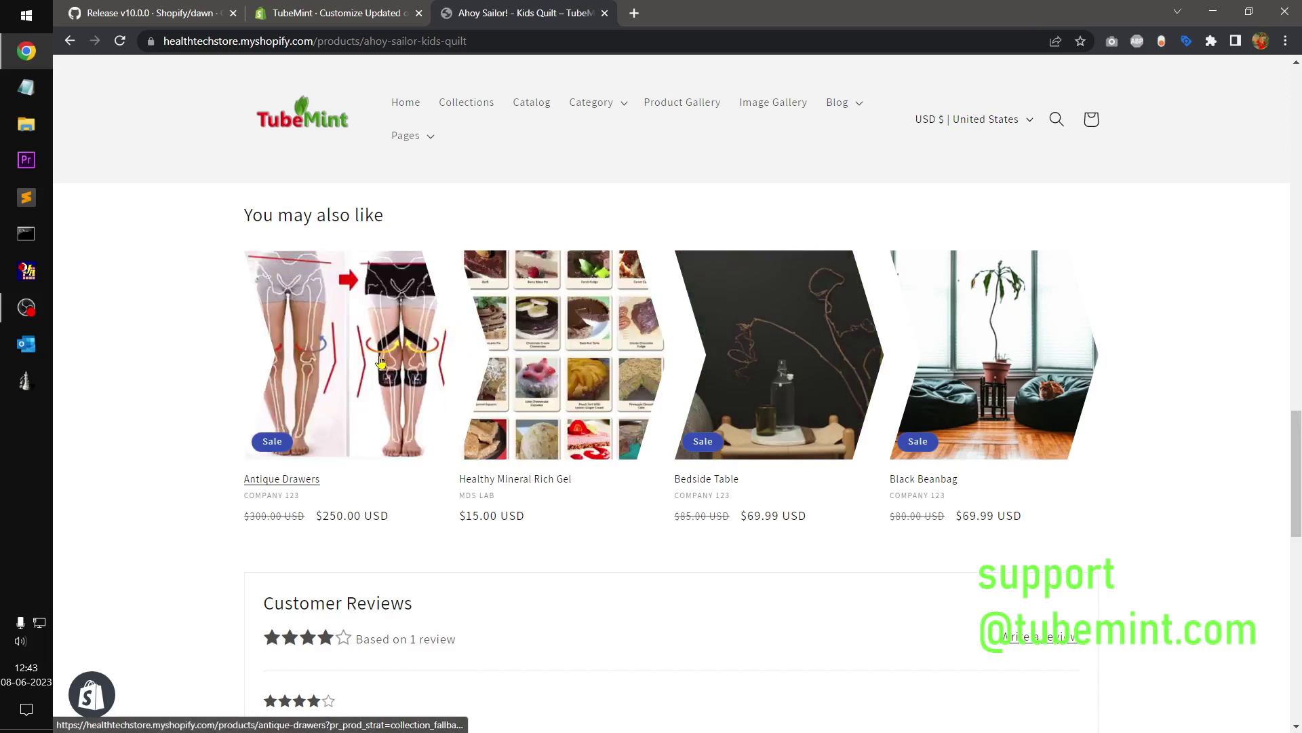
left_click_drag(245, 211, 390, 217)
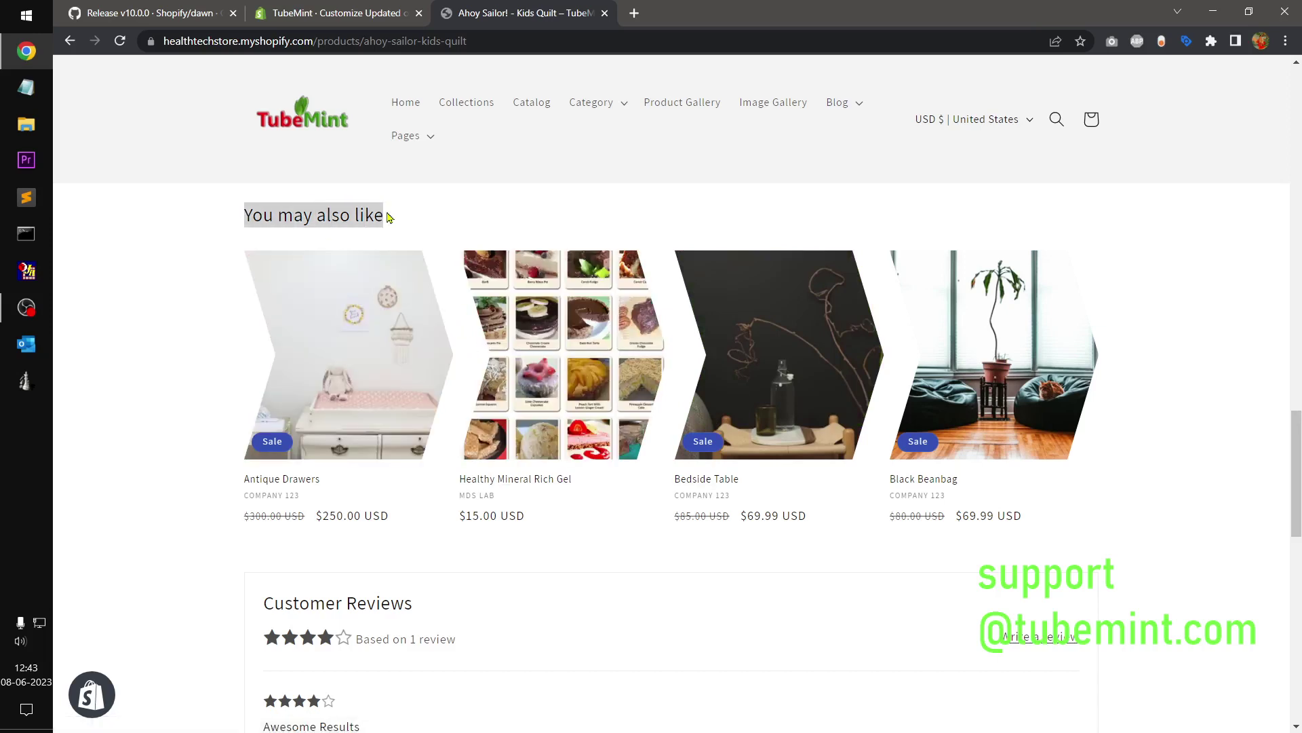
- Clear and reselect the "You may also like" heading text above the related products
left_click(485, 210)
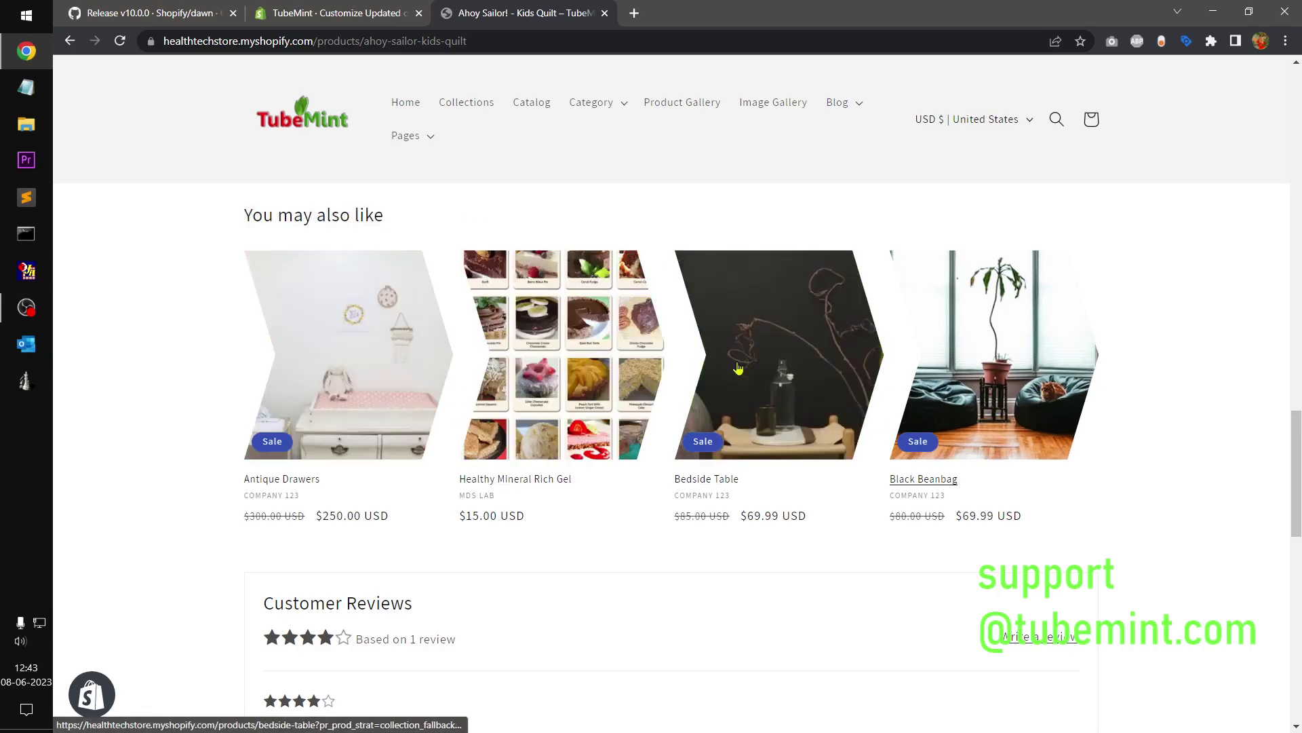
left_click_drag(249, 217, 471, 191)
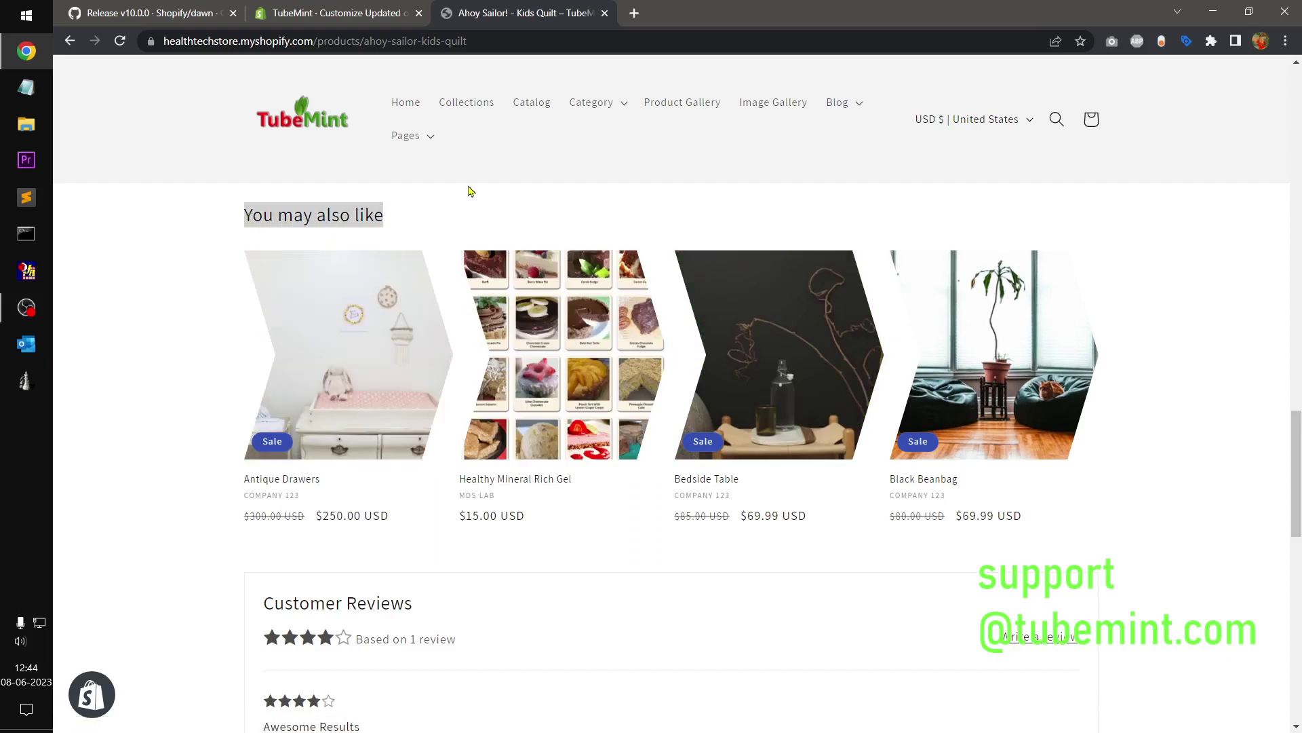
left_click(546, 205)
left_click_drag(245, 226, 397, 205)
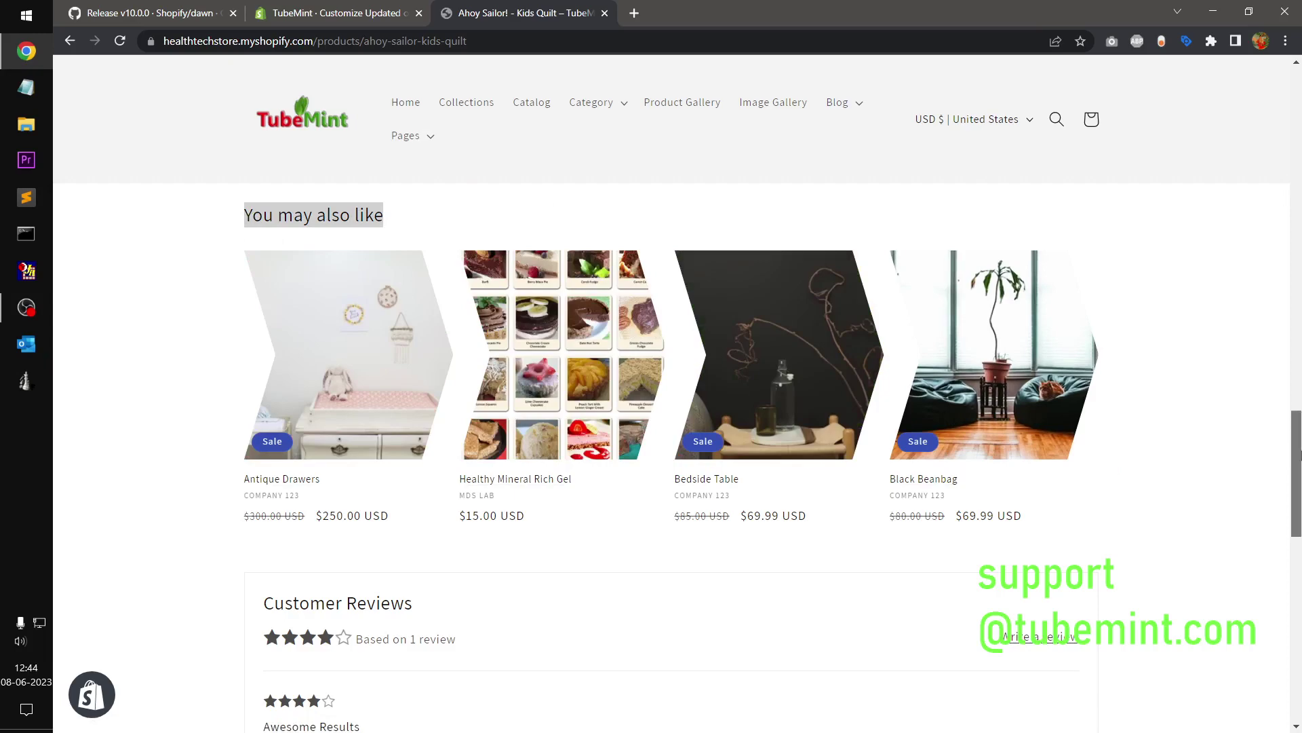
- Look through the store's Launch blog down to the footer and open the Clients page
left_click_drag(1298, 453, 1298, 100)
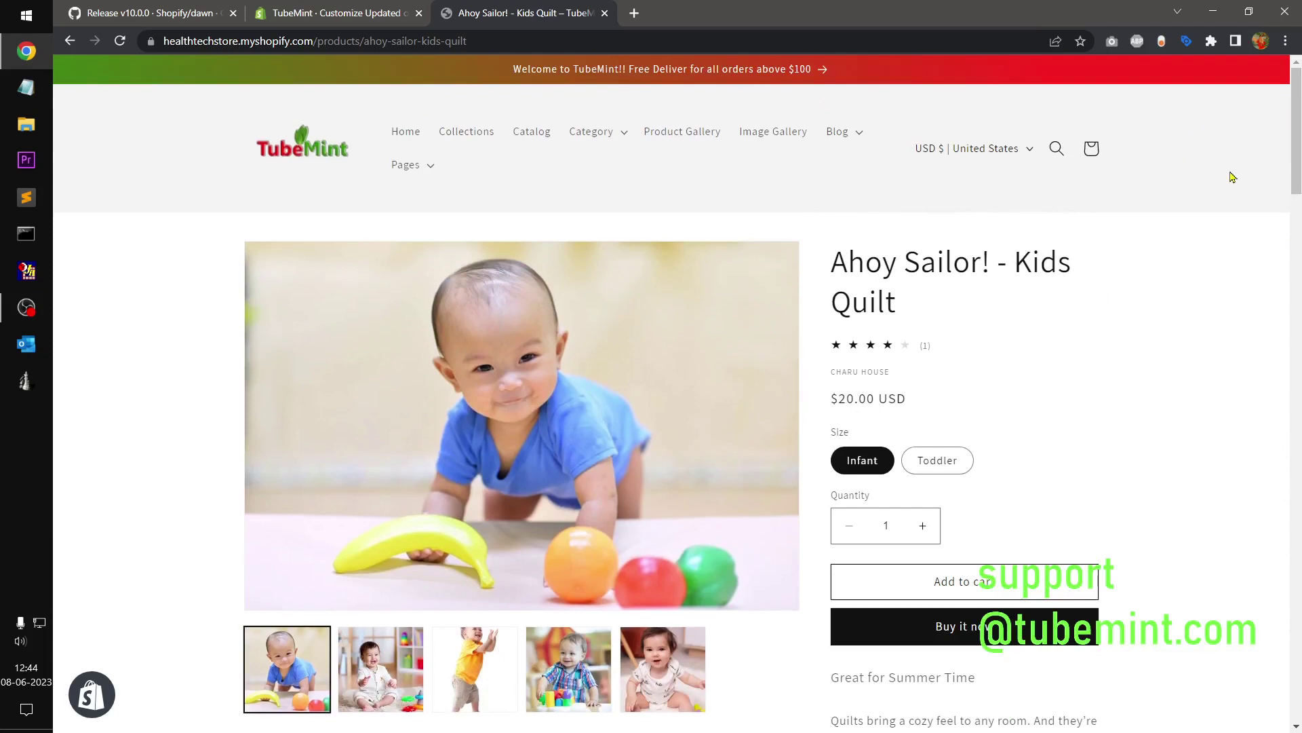
left_click(854, 135)
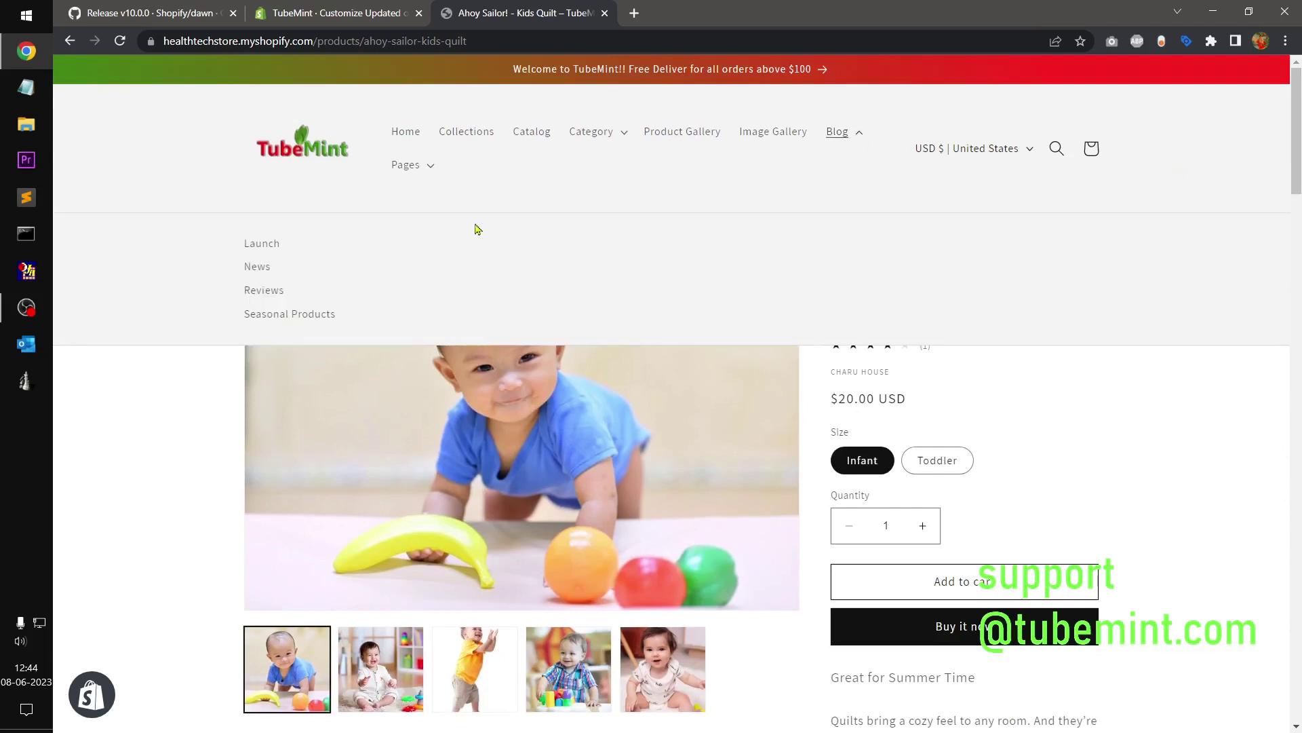
left_click(262, 246)
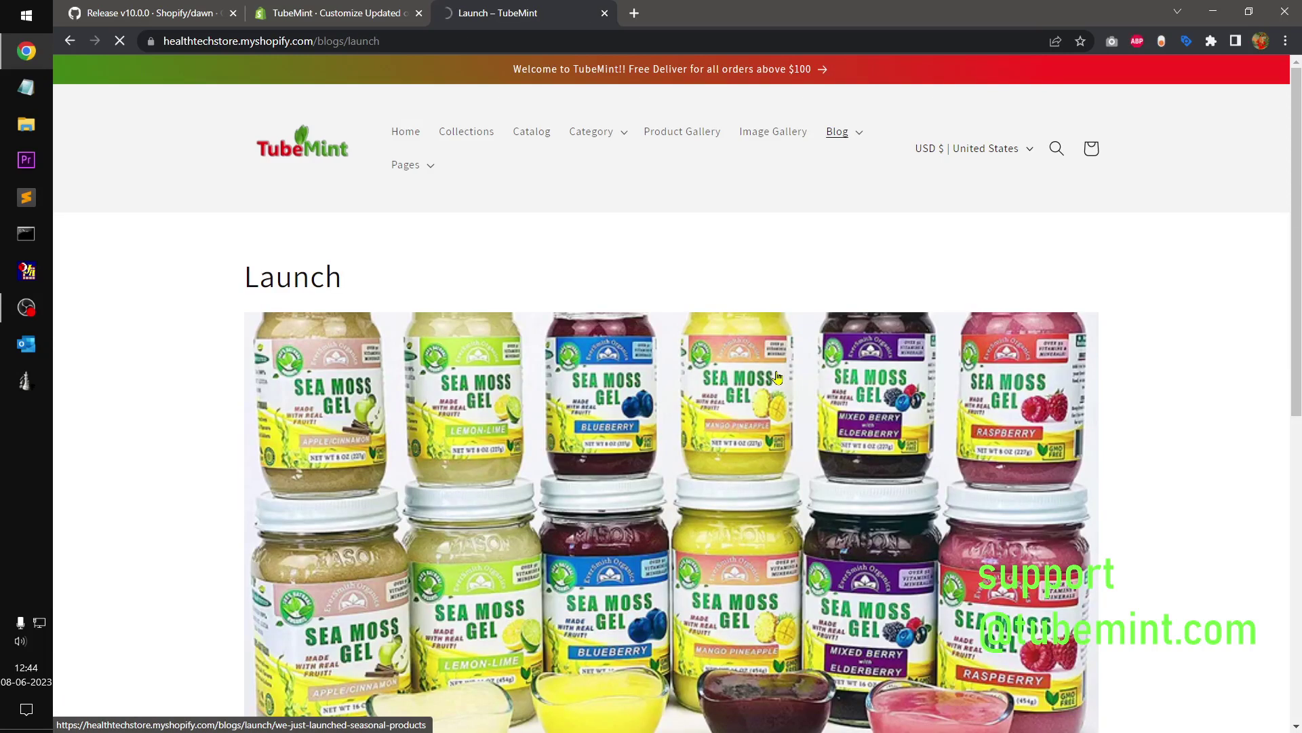
scroll(778, 377, "down", 8)
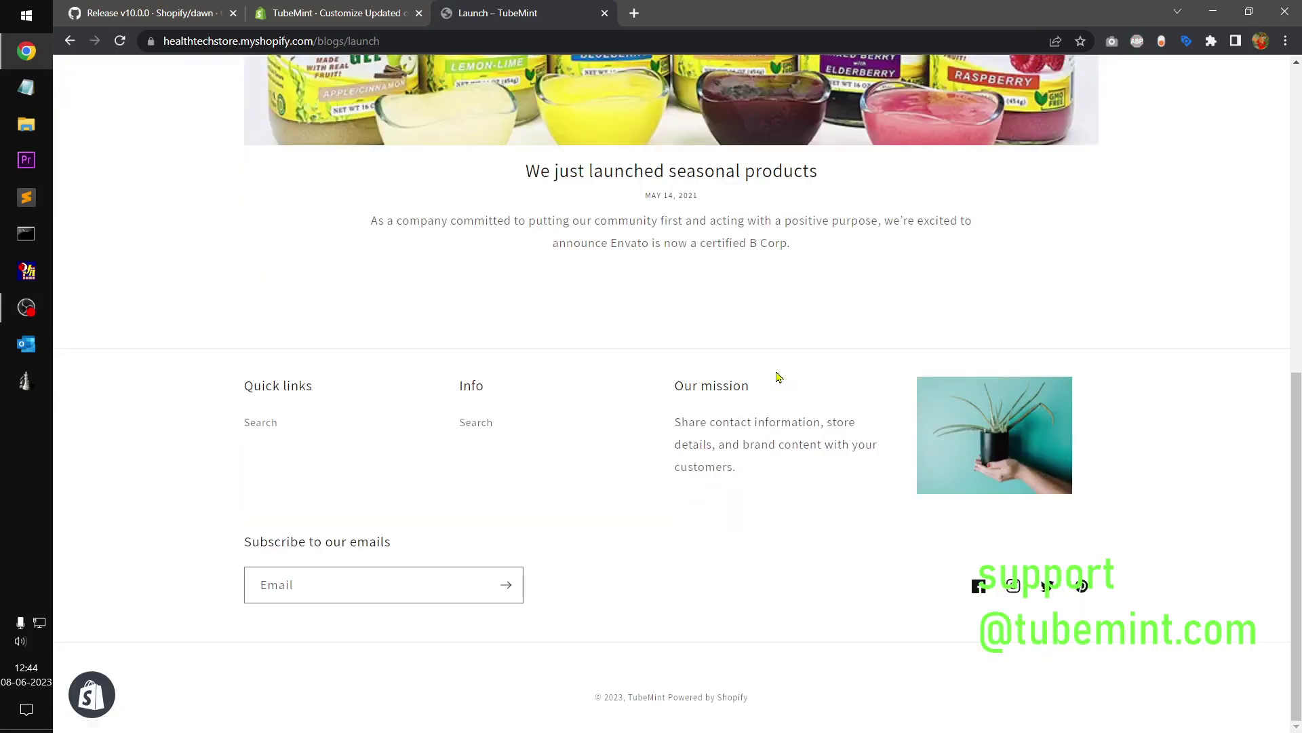
scroll(777, 377, "up", 10)
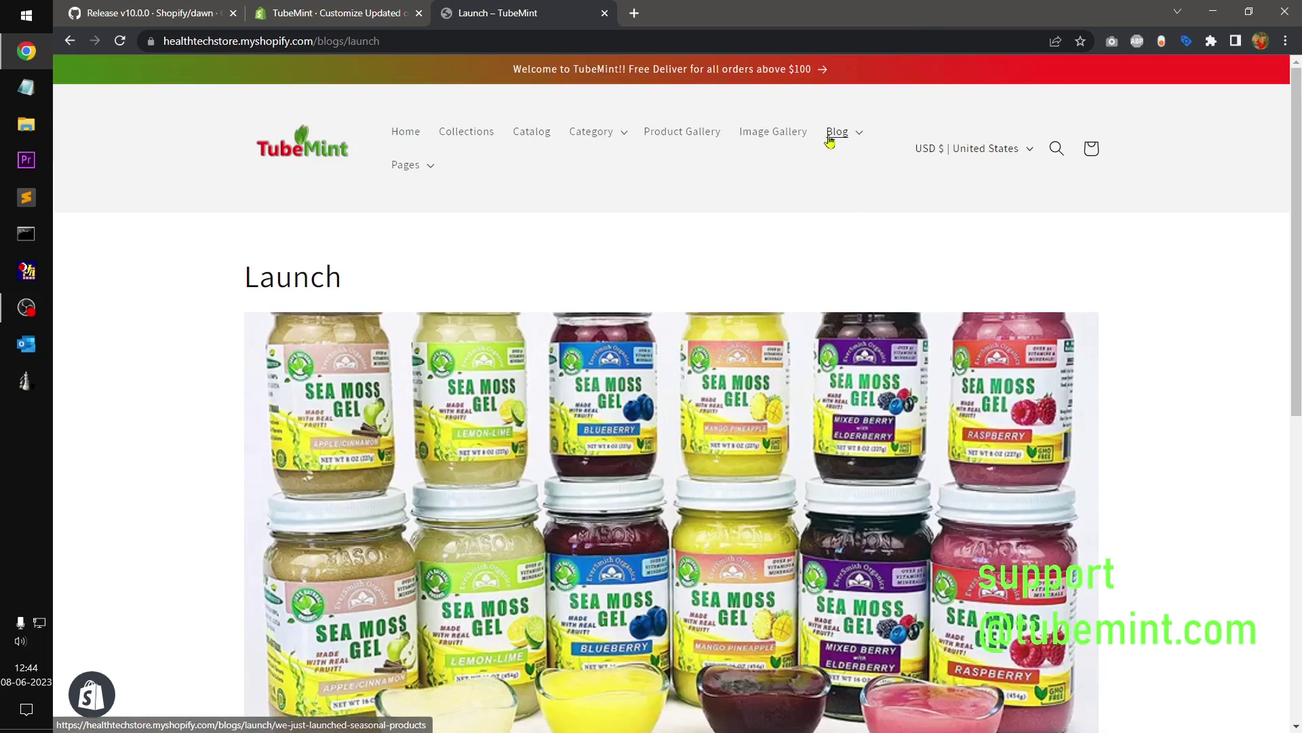
left_click(410, 165)
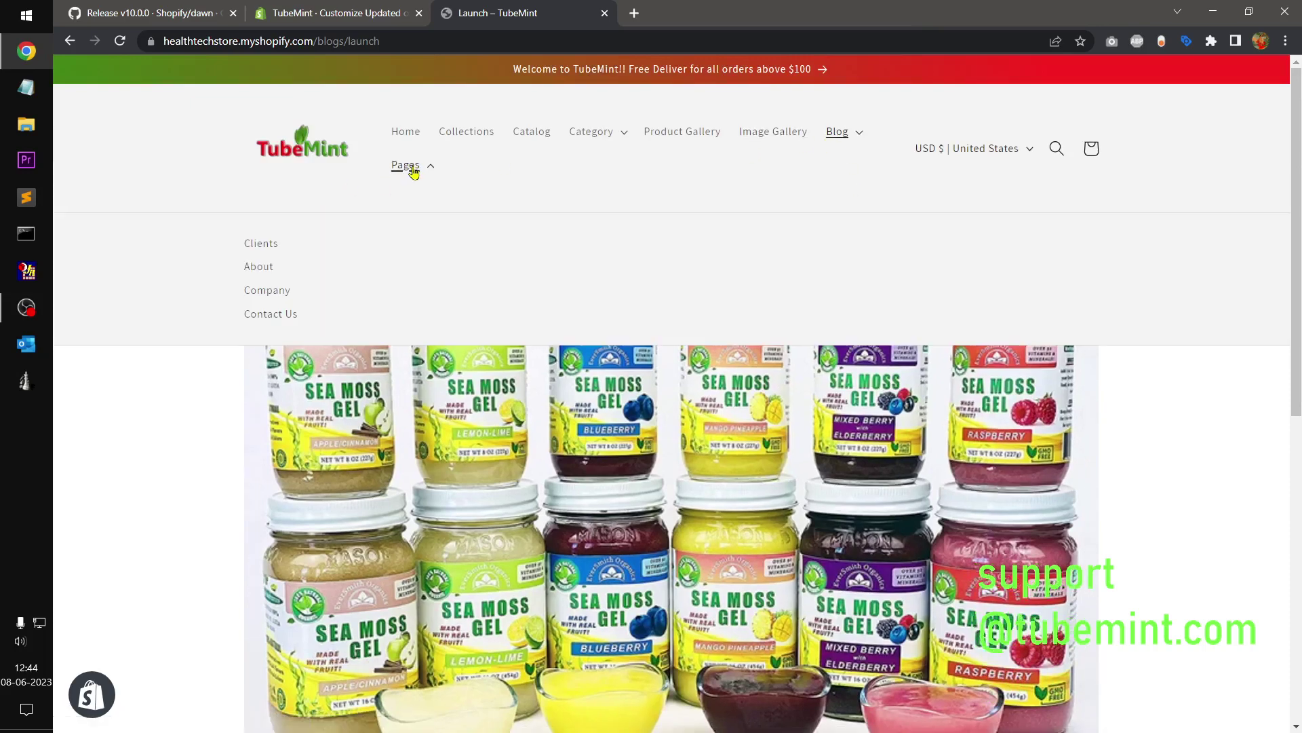
left_click(261, 244)
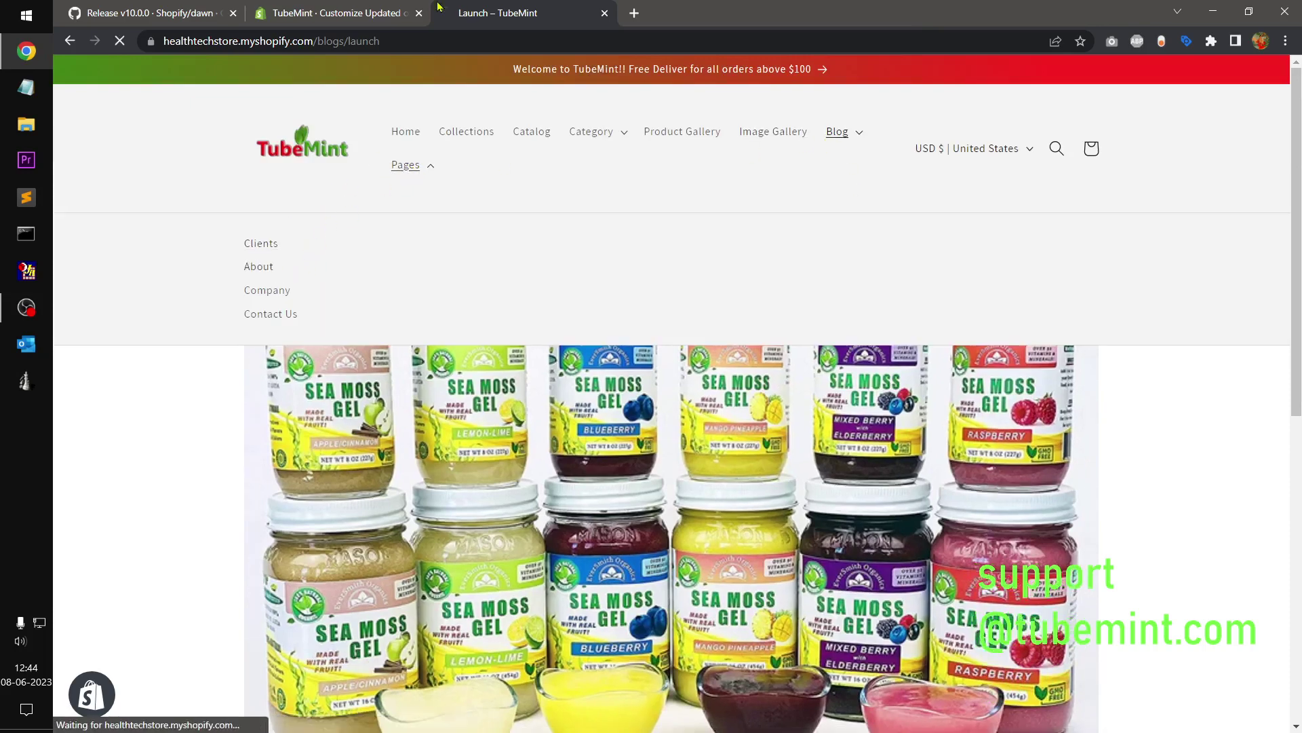
- Switch to the theme editor and examine the home page template's sections and preview down to the footer
left_click(347, 13)
left_click(413, 242)
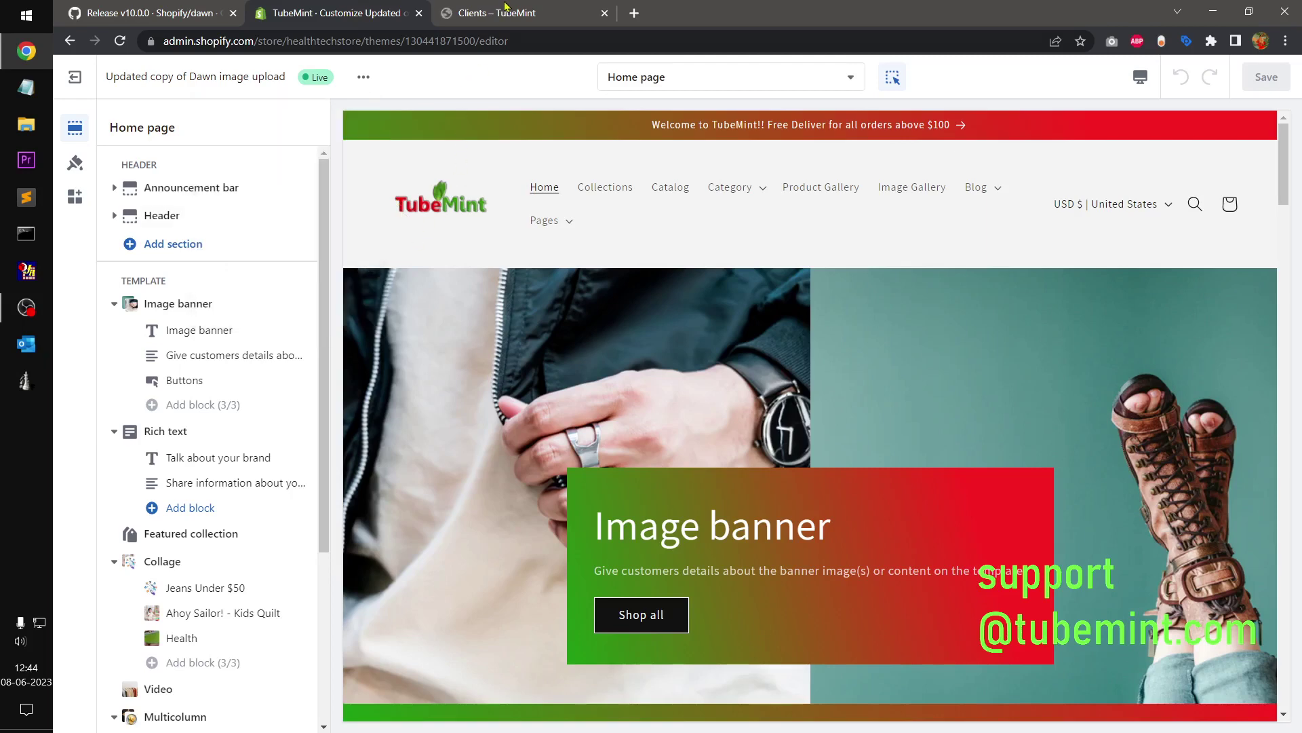
left_click(503, 9)
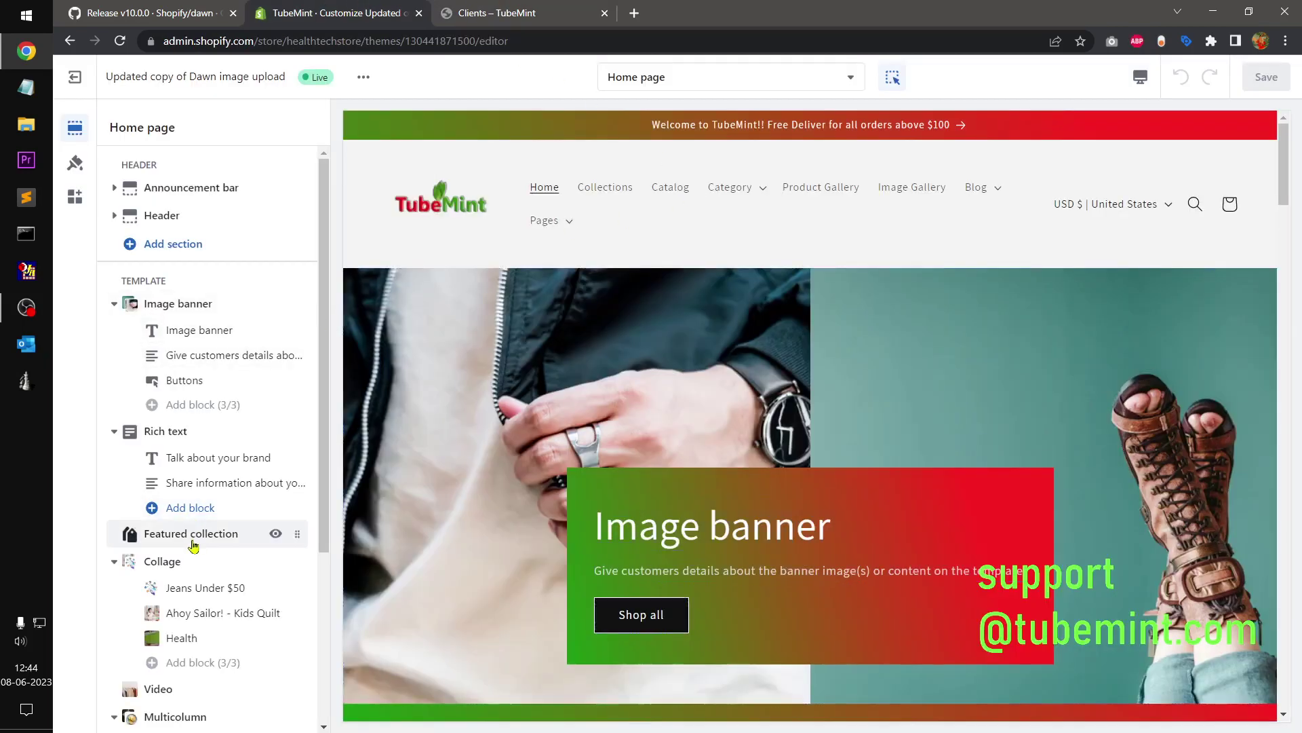
scroll(193, 544, "down", 4)
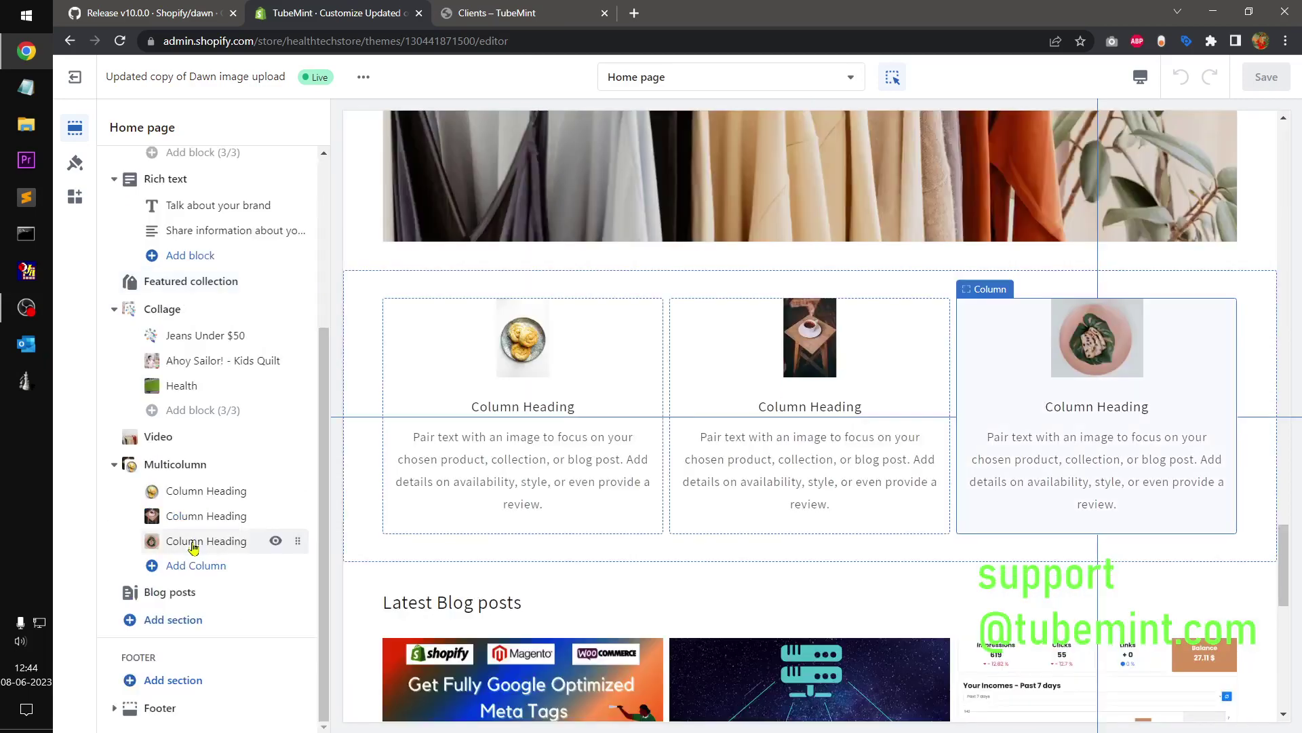
scroll(771, 578, "down", 10)
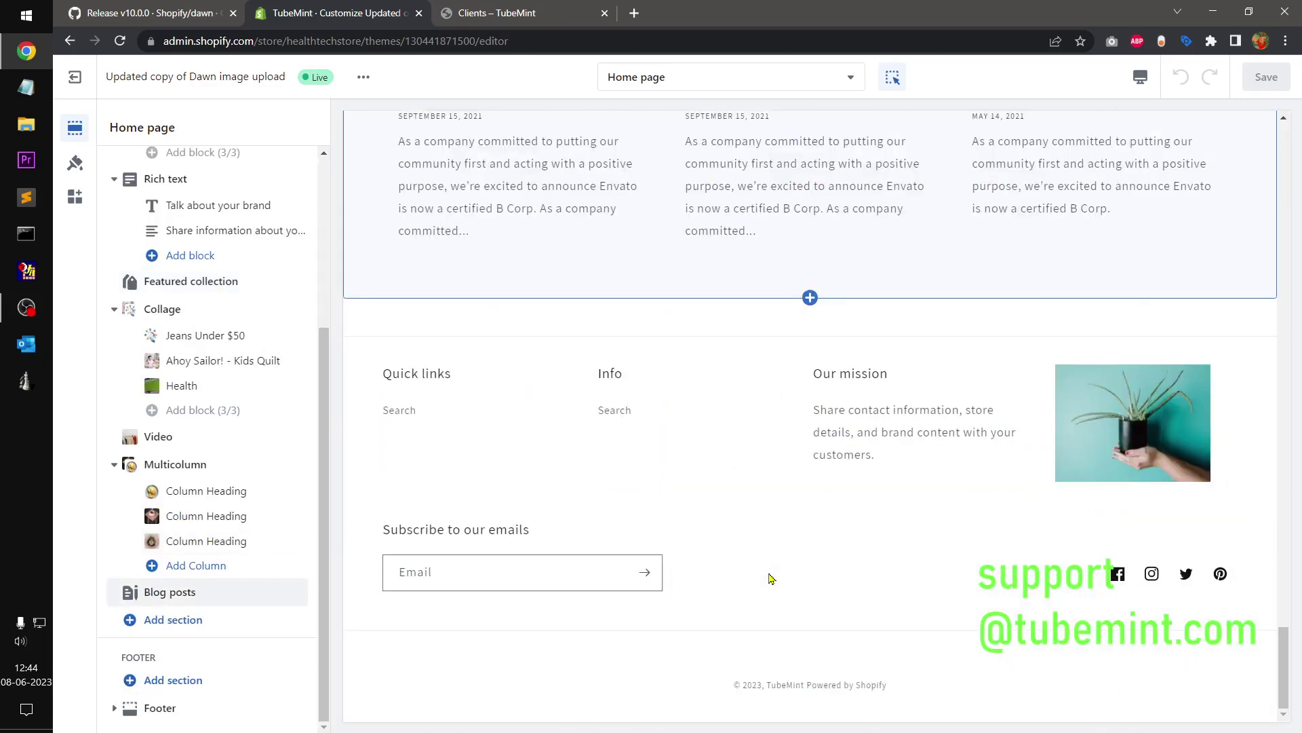
scroll(771, 578, "up", 15)
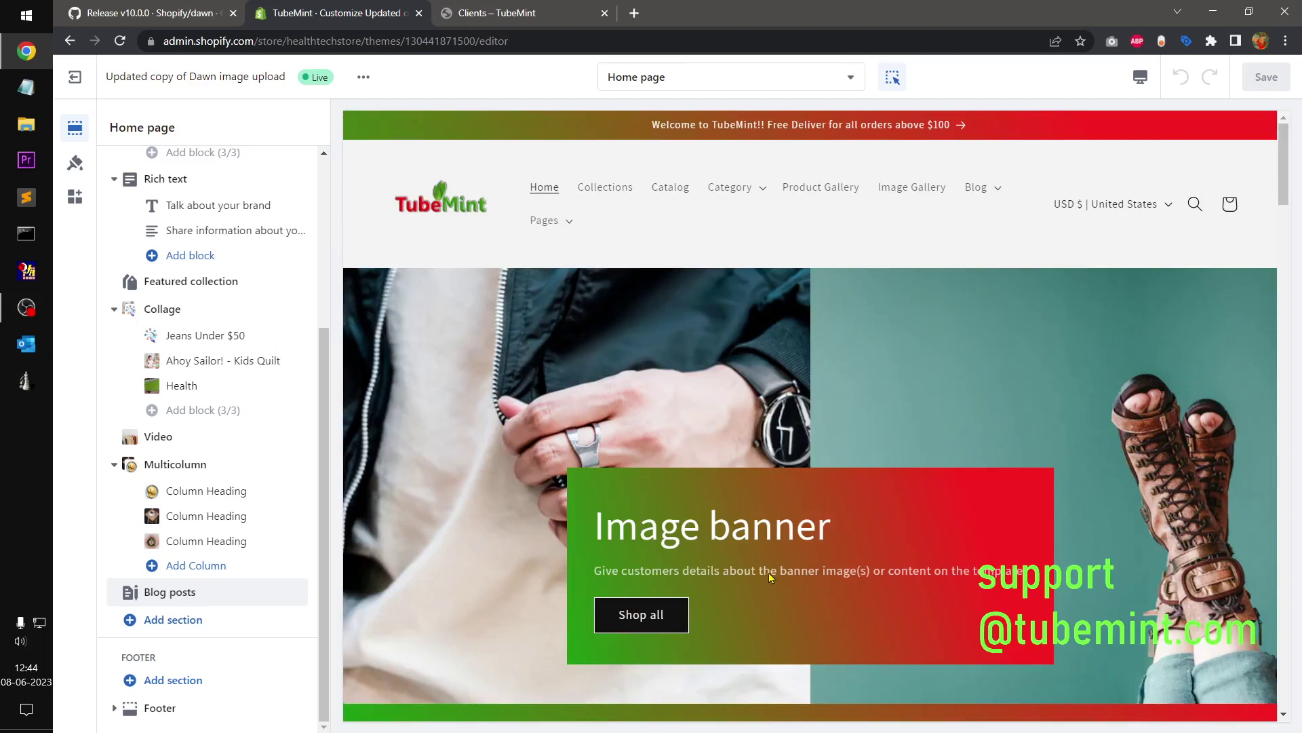
- Load the Default product template in the theme editor and close the storefront's Clients page
left_click(652, 80)
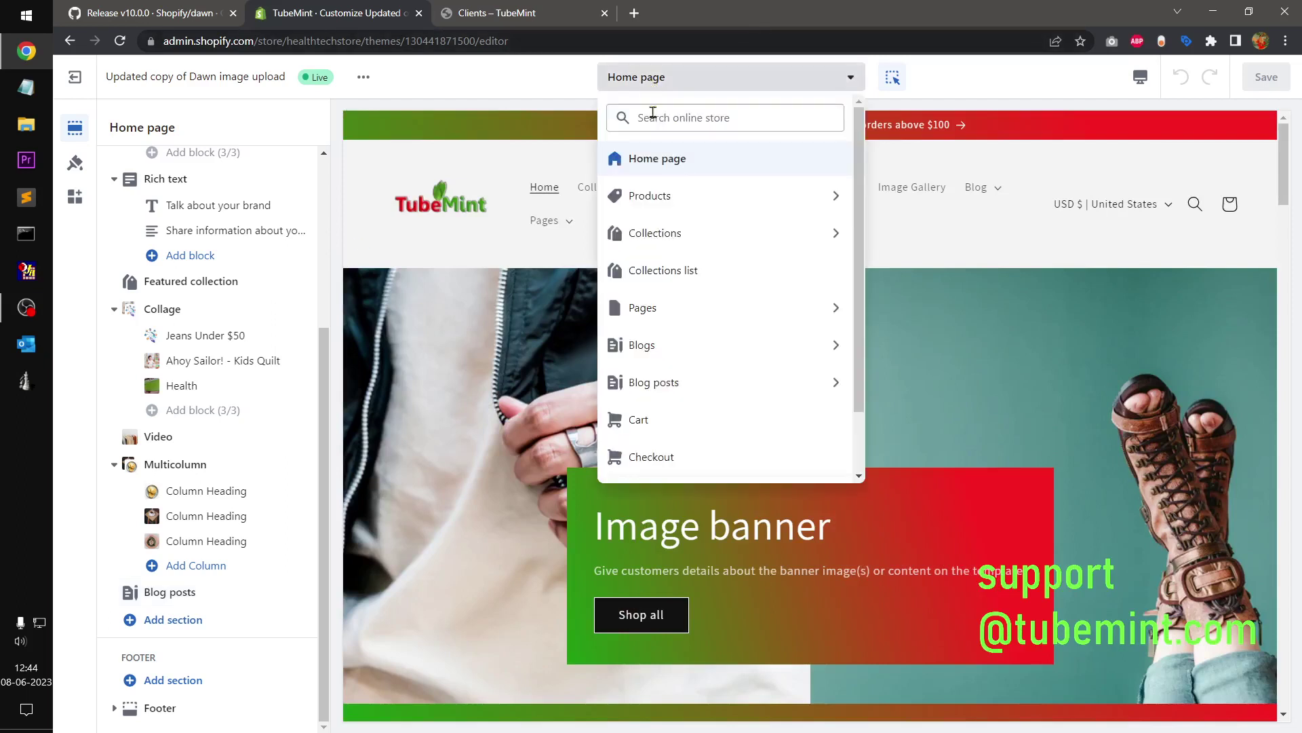
left_click(681, 194)
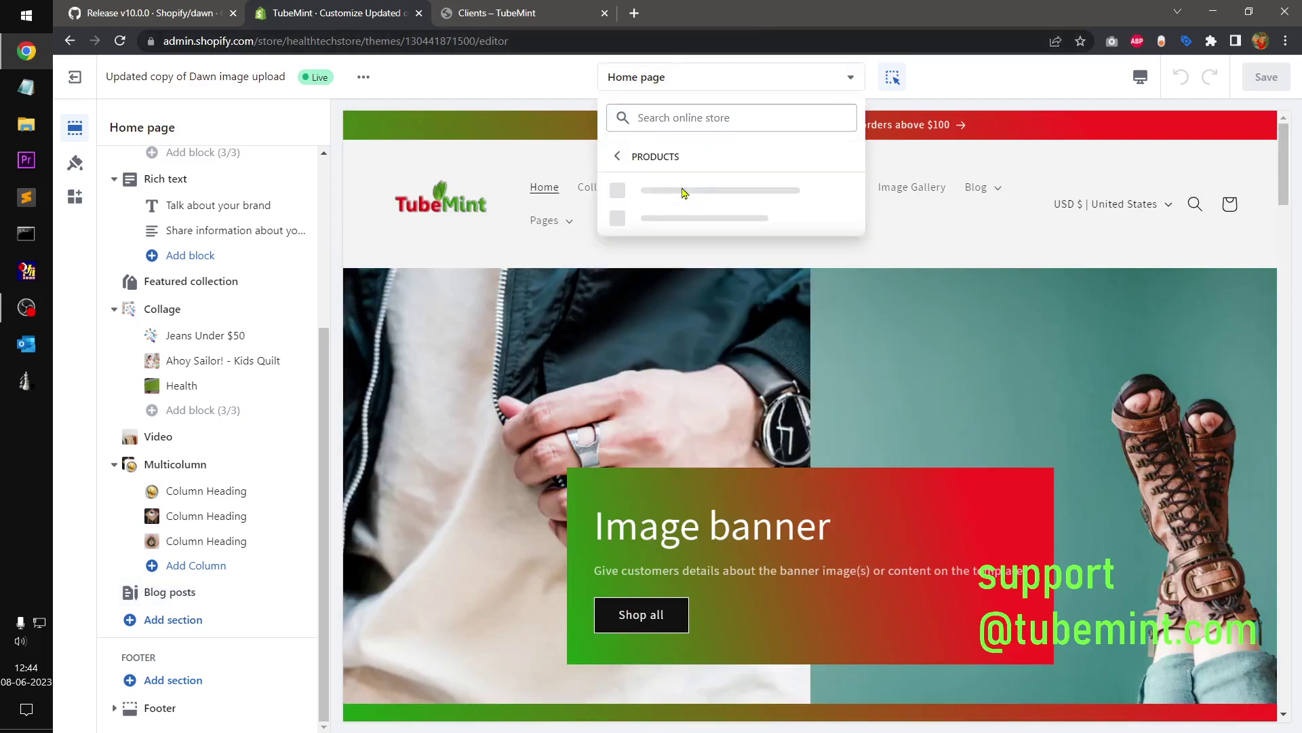
left_click(683, 194)
left_click(583, 13)
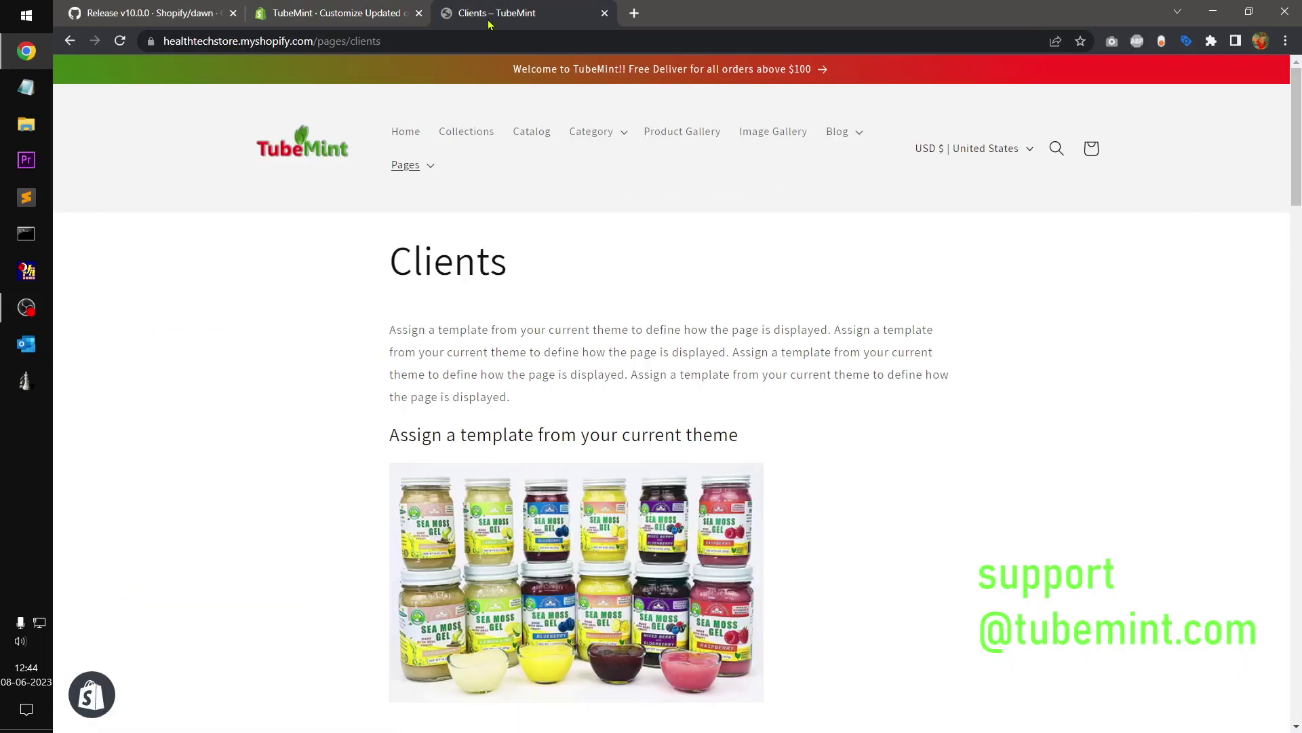
left_click(604, 14)
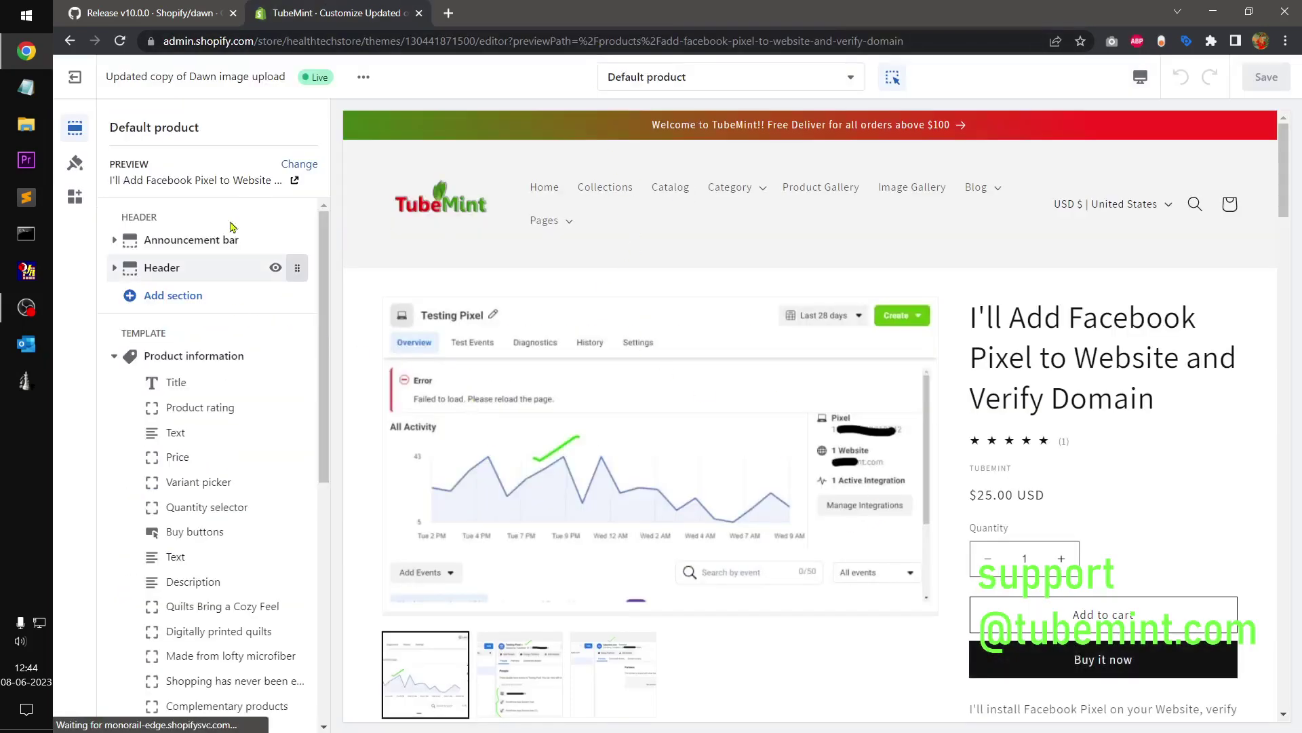
- Preview the template with the Ahoy Sailor! - Kids Quilt product and open the Complementary products block's settings
left_click(295, 166)
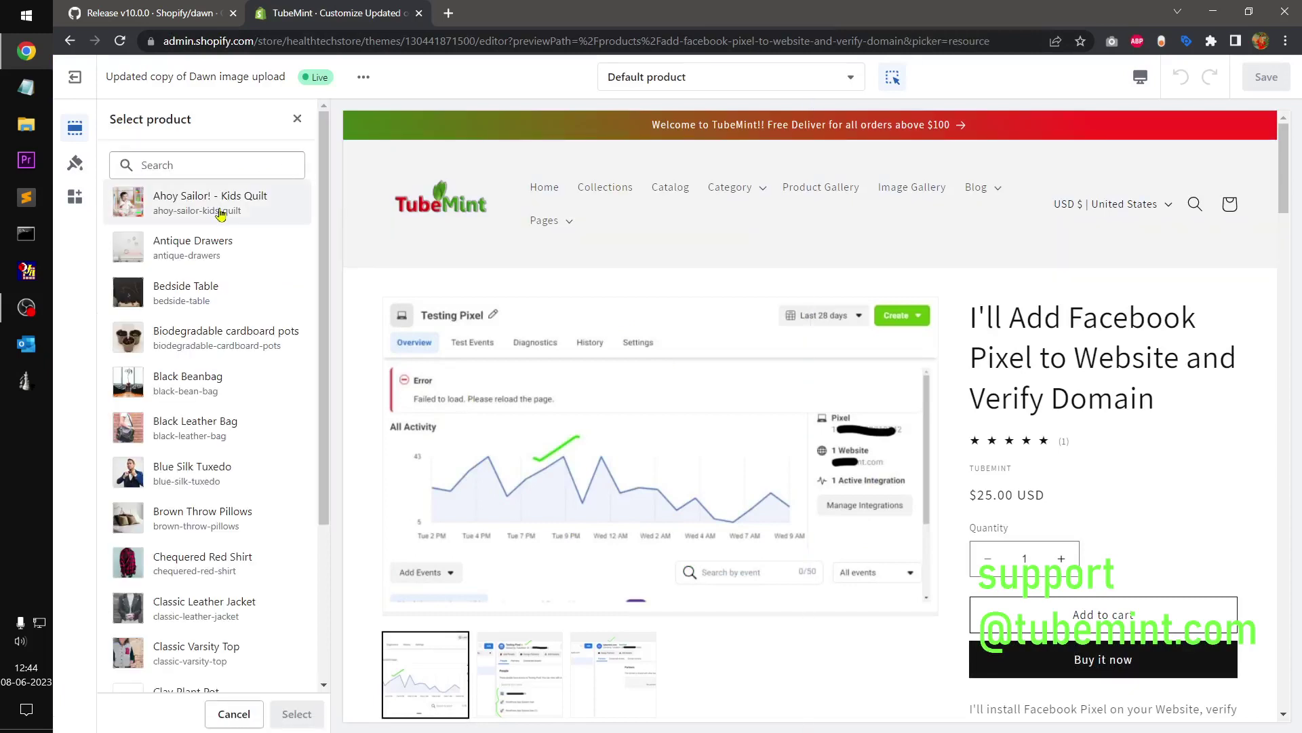
left_click(256, 195)
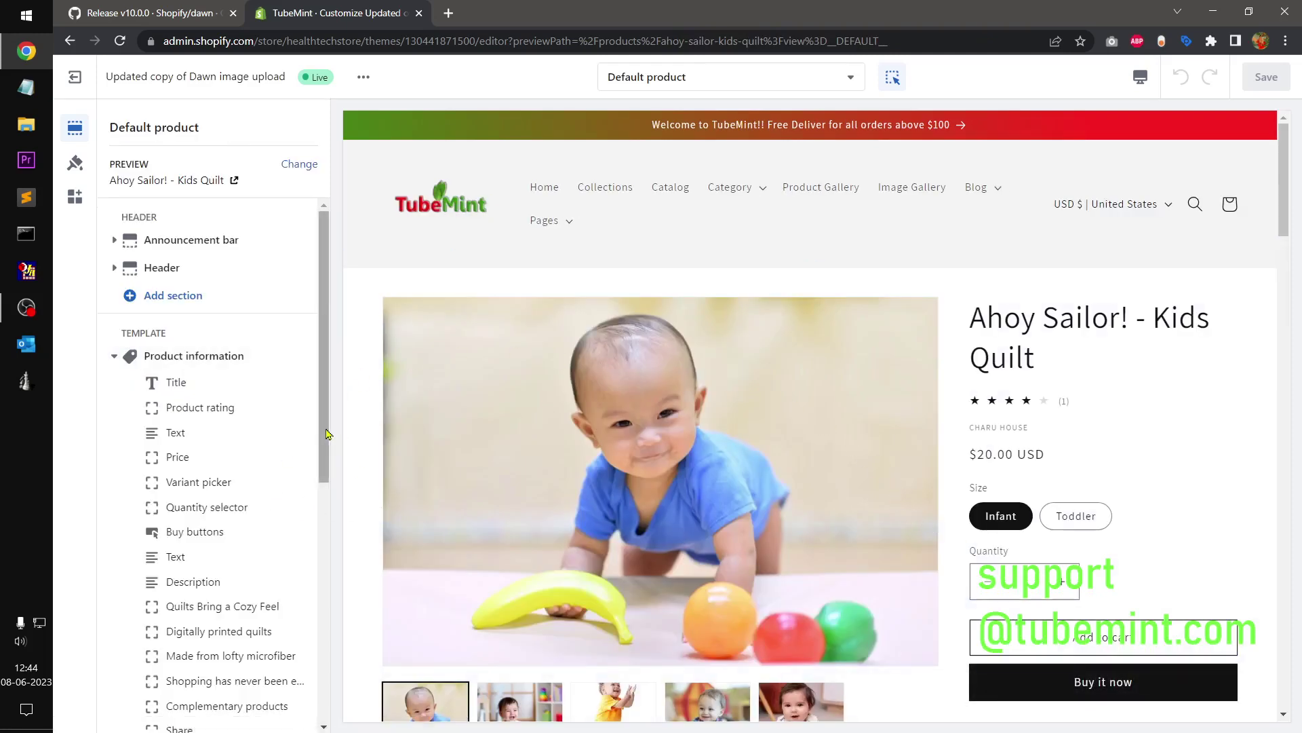
scroll(327, 437, "down", 4)
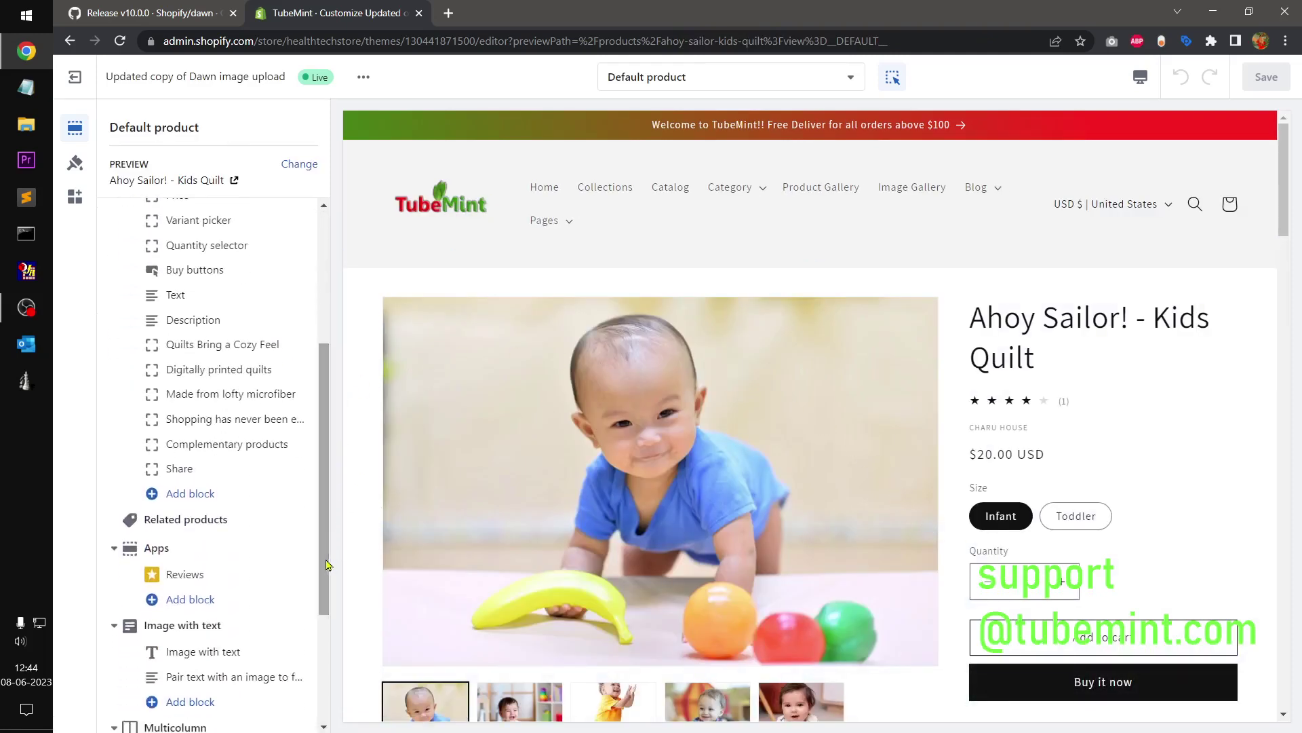
left_click(213, 459)
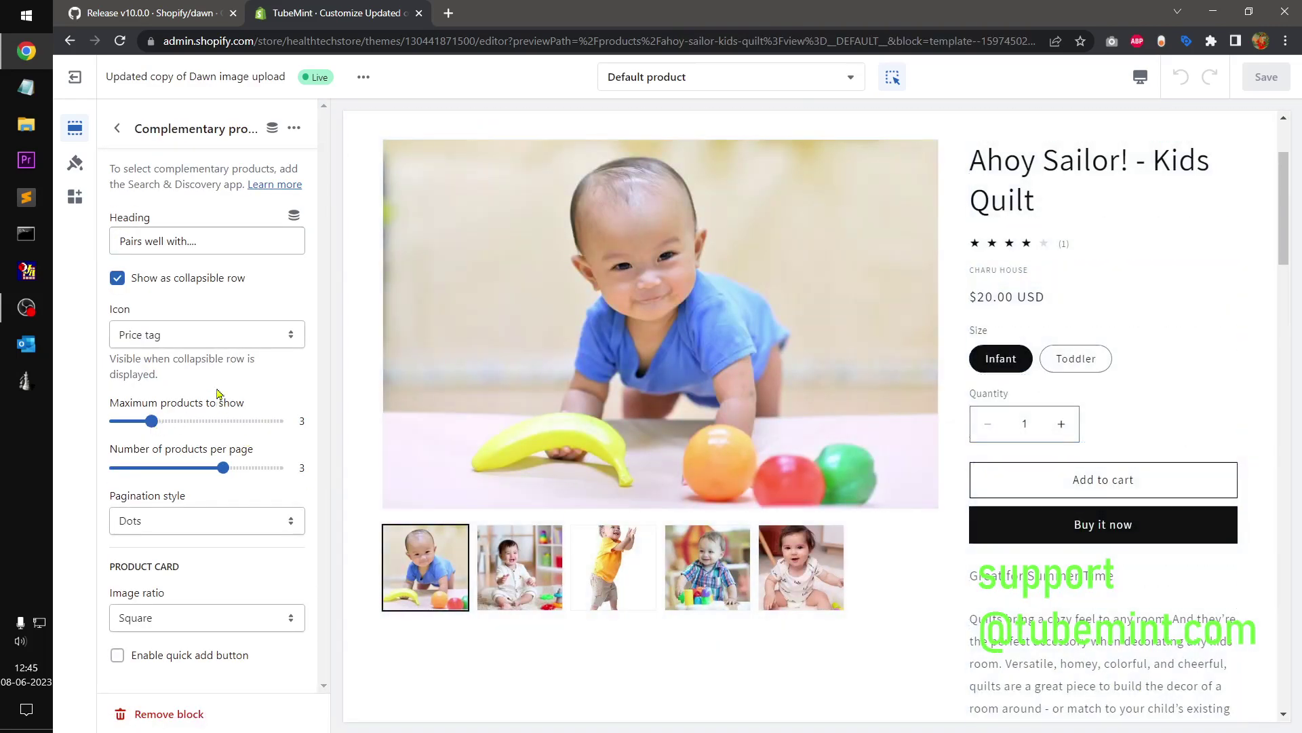
- Enable the quick add button in the Complementary products block
left_click(184, 337)
left_click(185, 243)
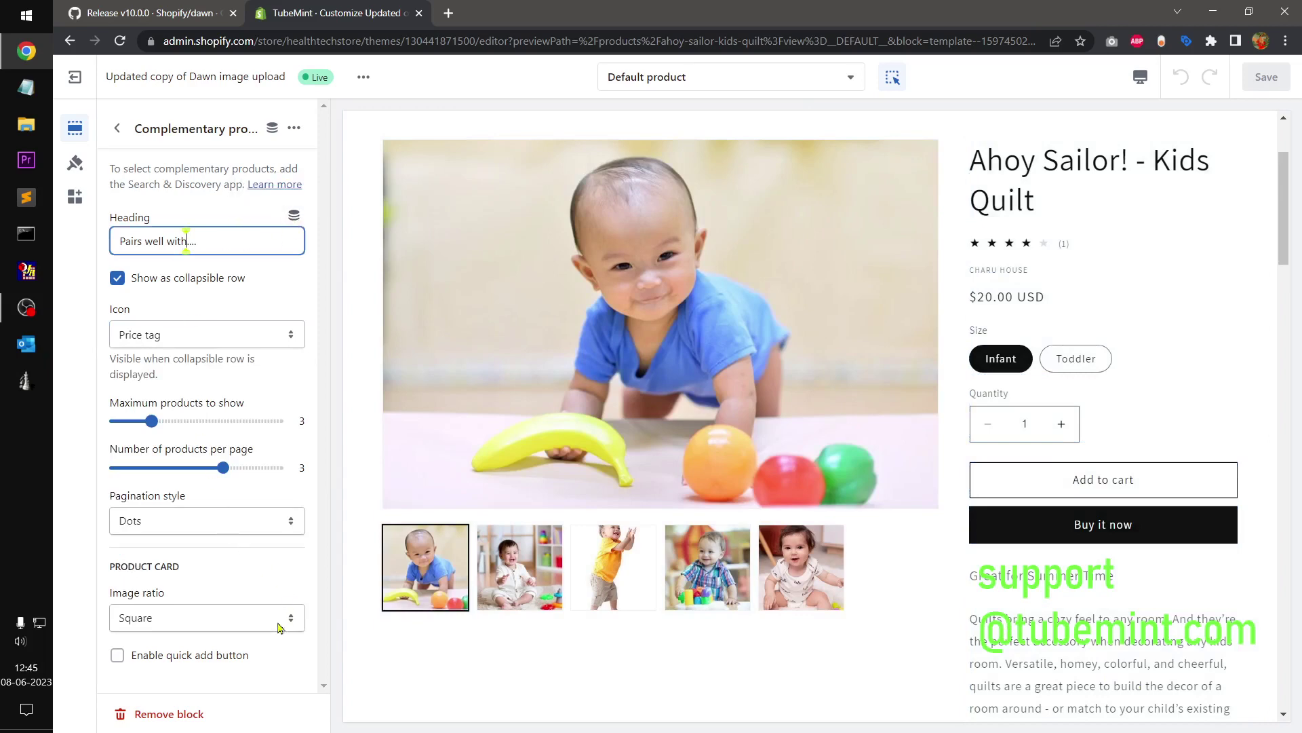
left_click(190, 670)
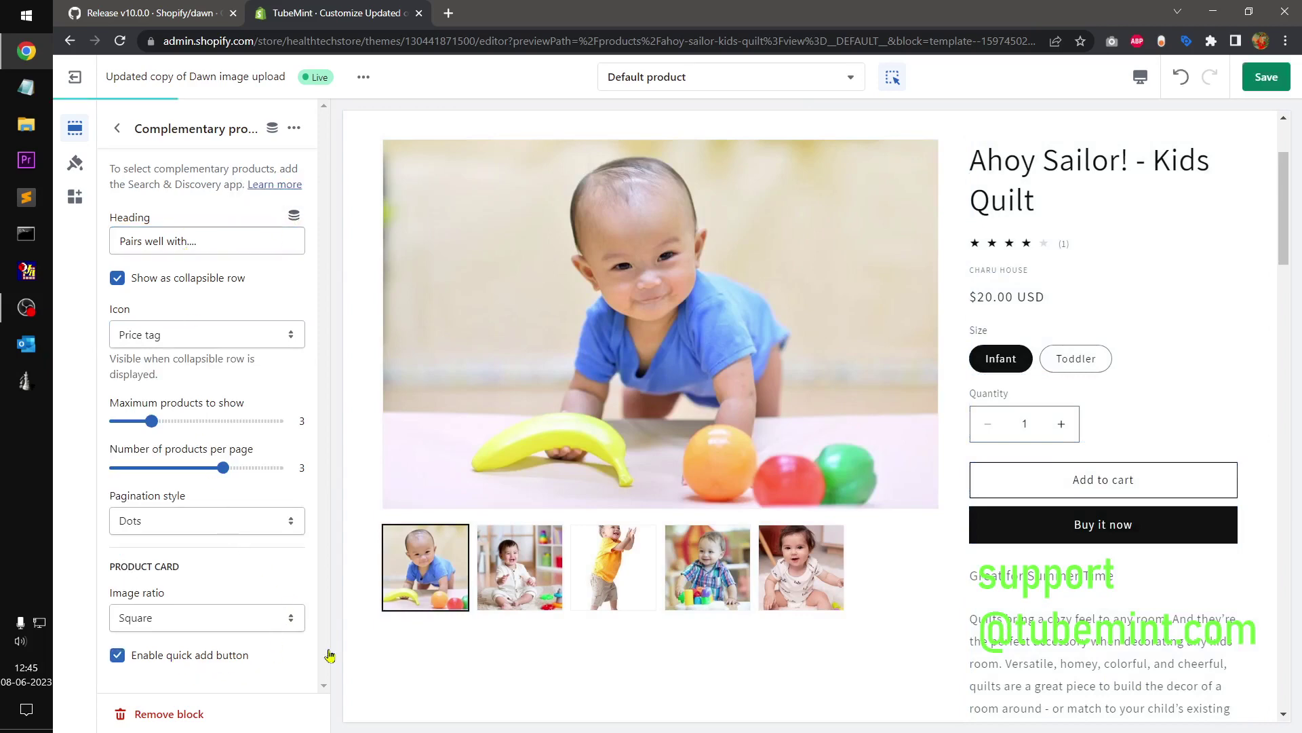
- Check the collapsible rows in the product page preview and remove the Complementary products block
scroll(943, 593, "down", 15)
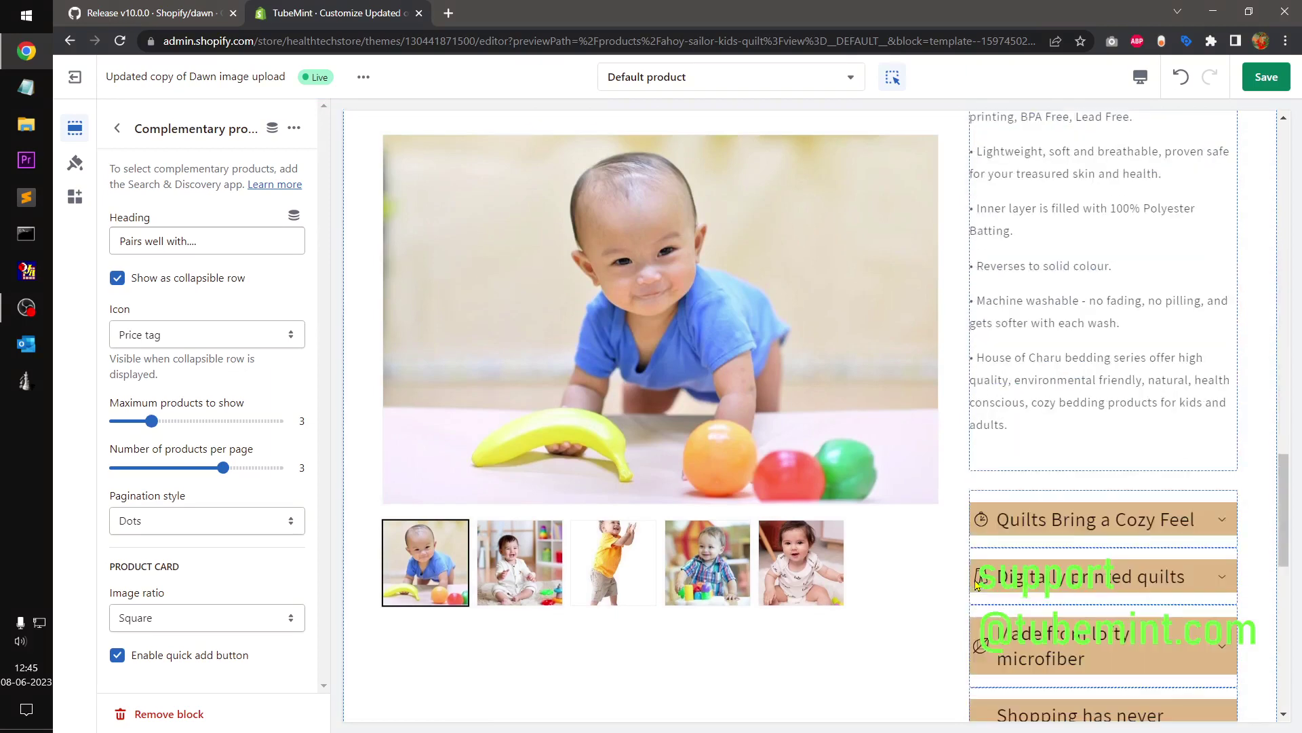
scroll(977, 585, "up", 15)
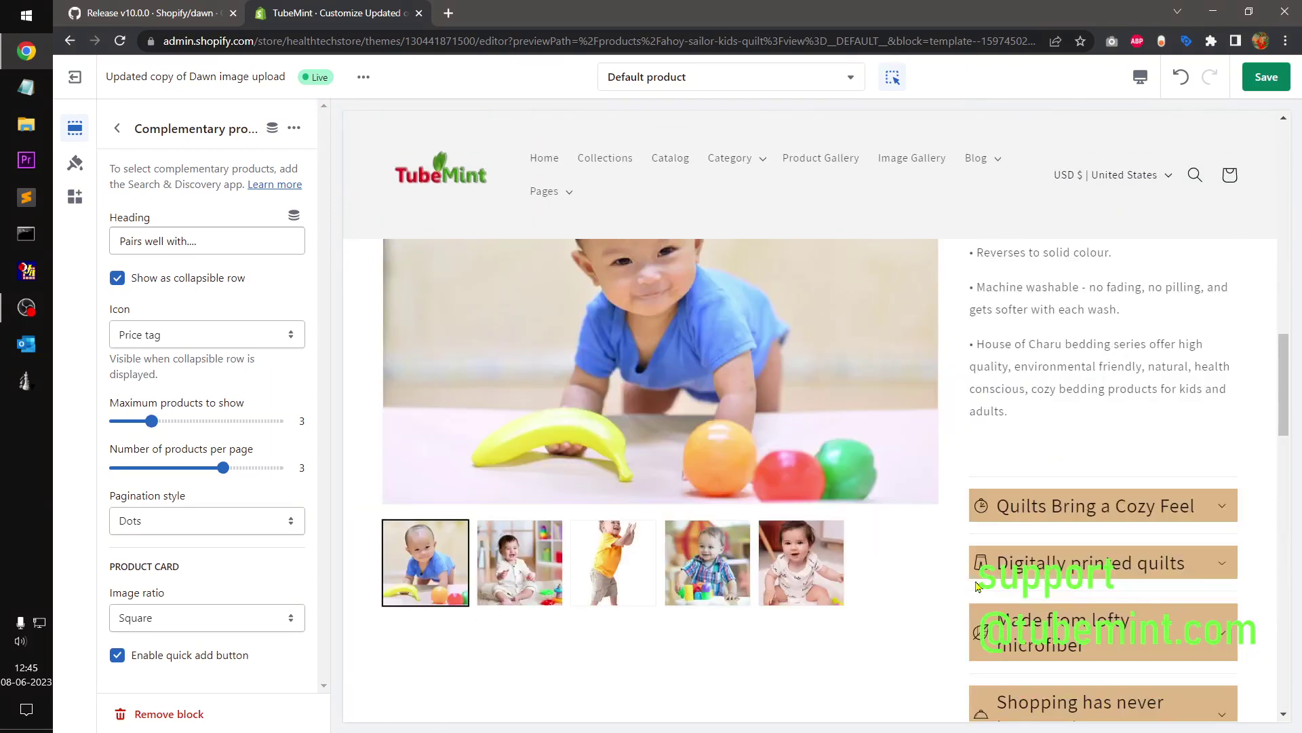
scroll(976, 584, "up", 3)
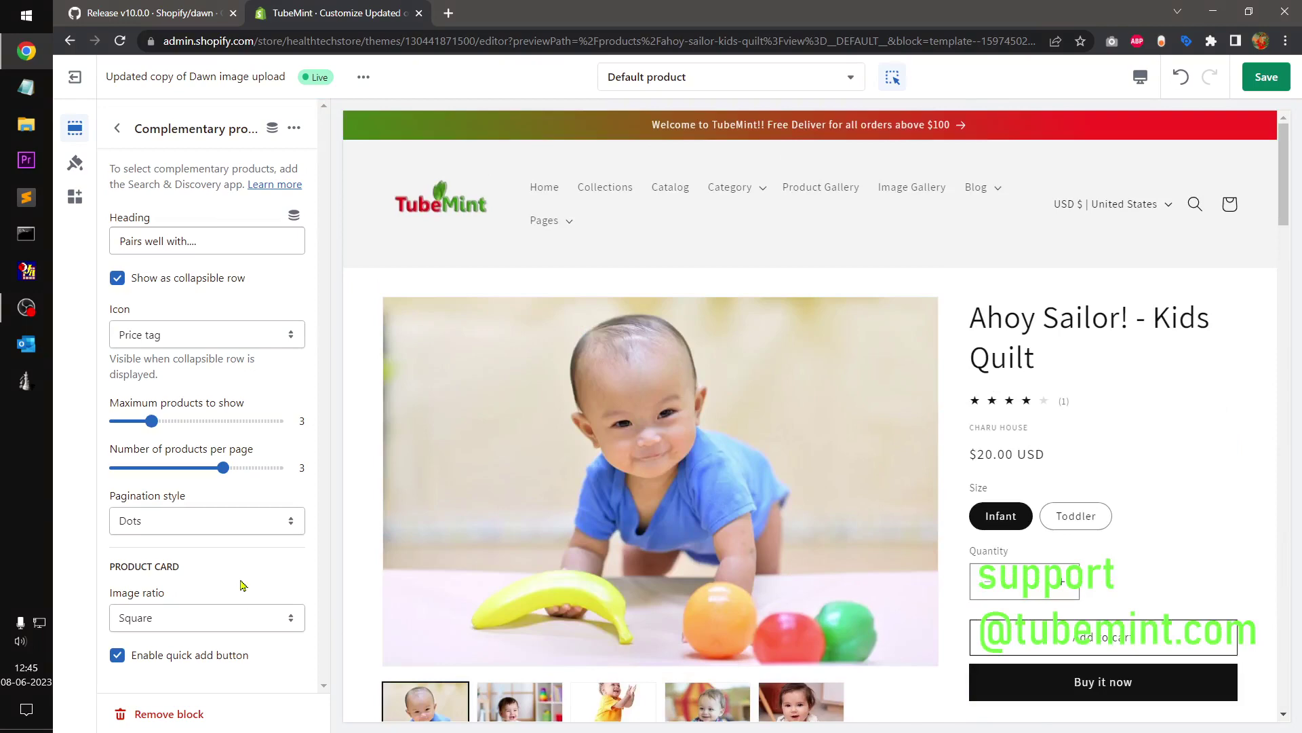
left_click(168, 714)
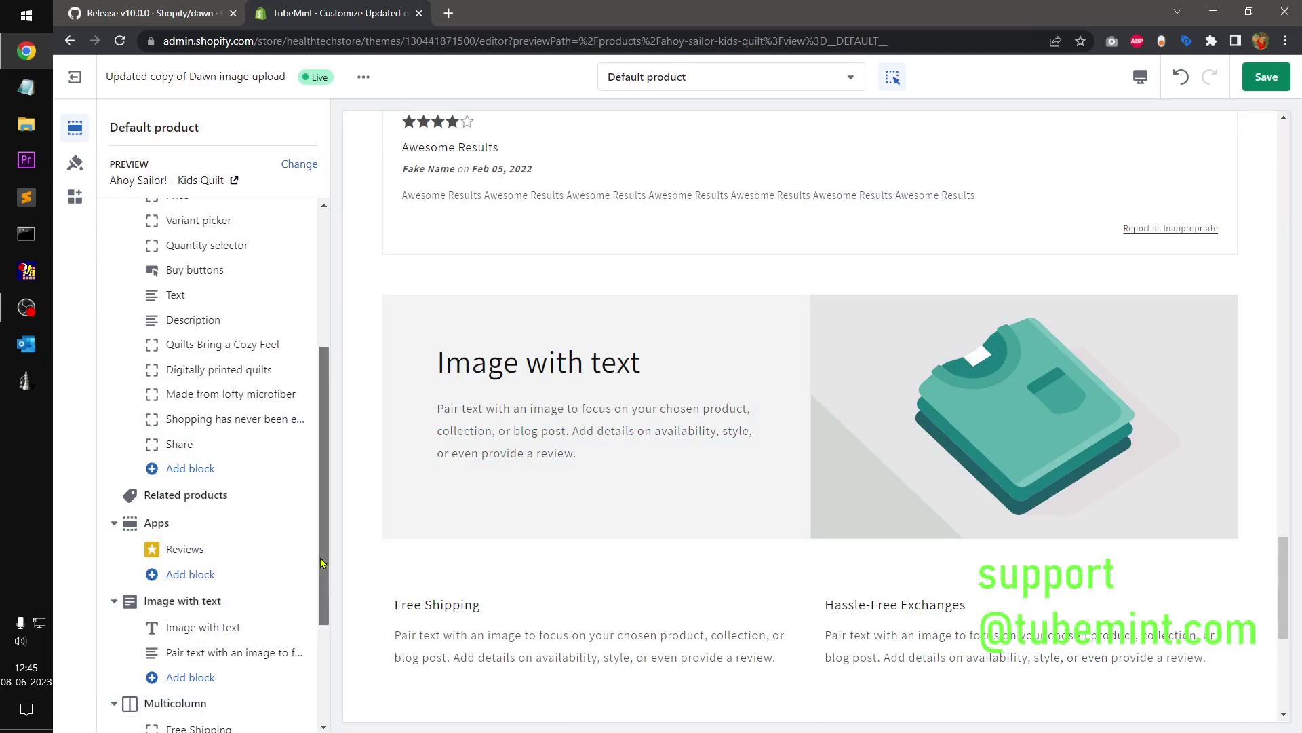
- Open the Related products section's settings and try adding "hh" to the end of its heading
scroll(321, 563, "down", 2)
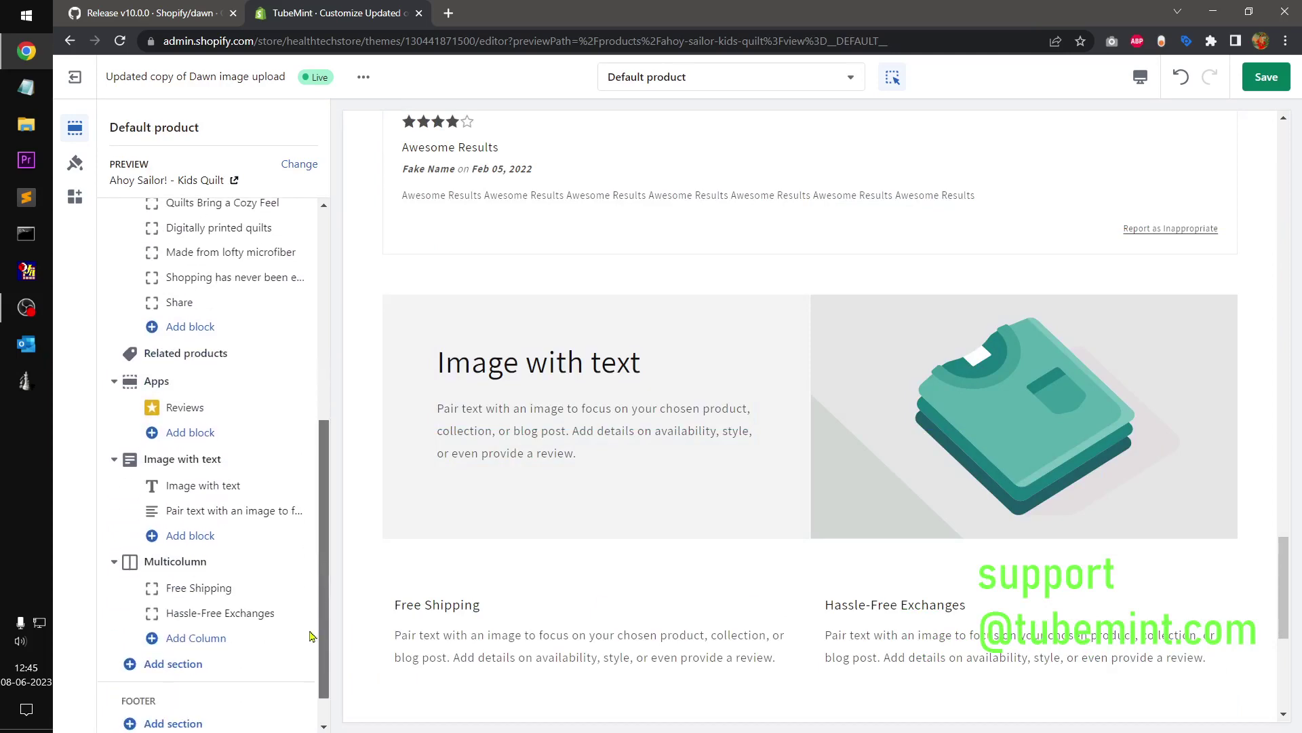
left_click(175, 359)
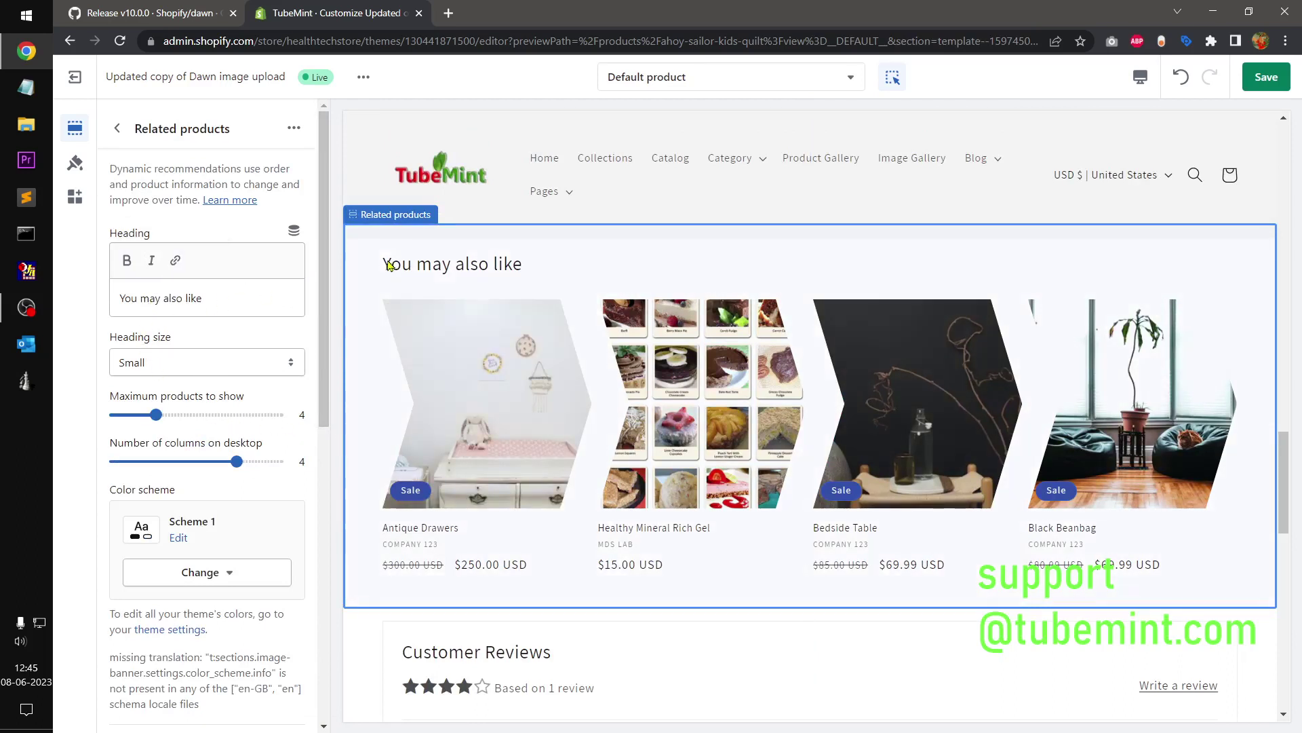
left_click(230, 292)
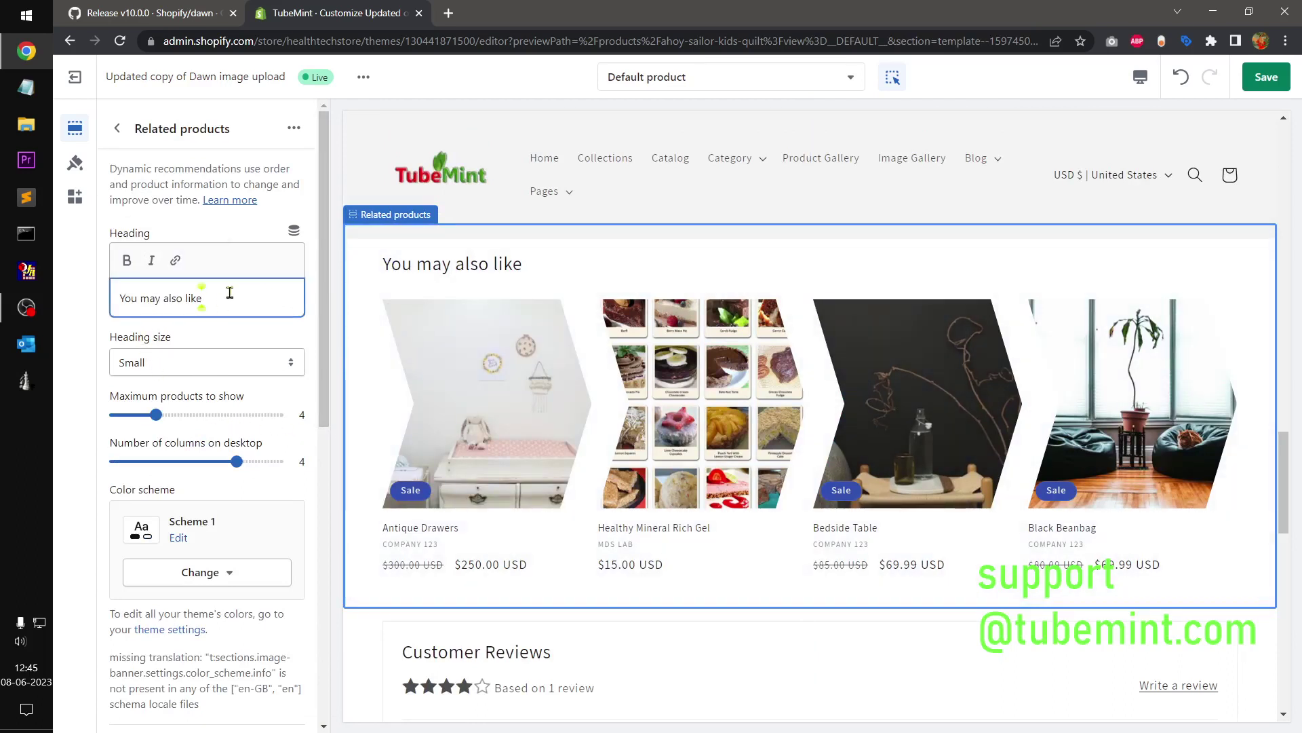
type("hh")
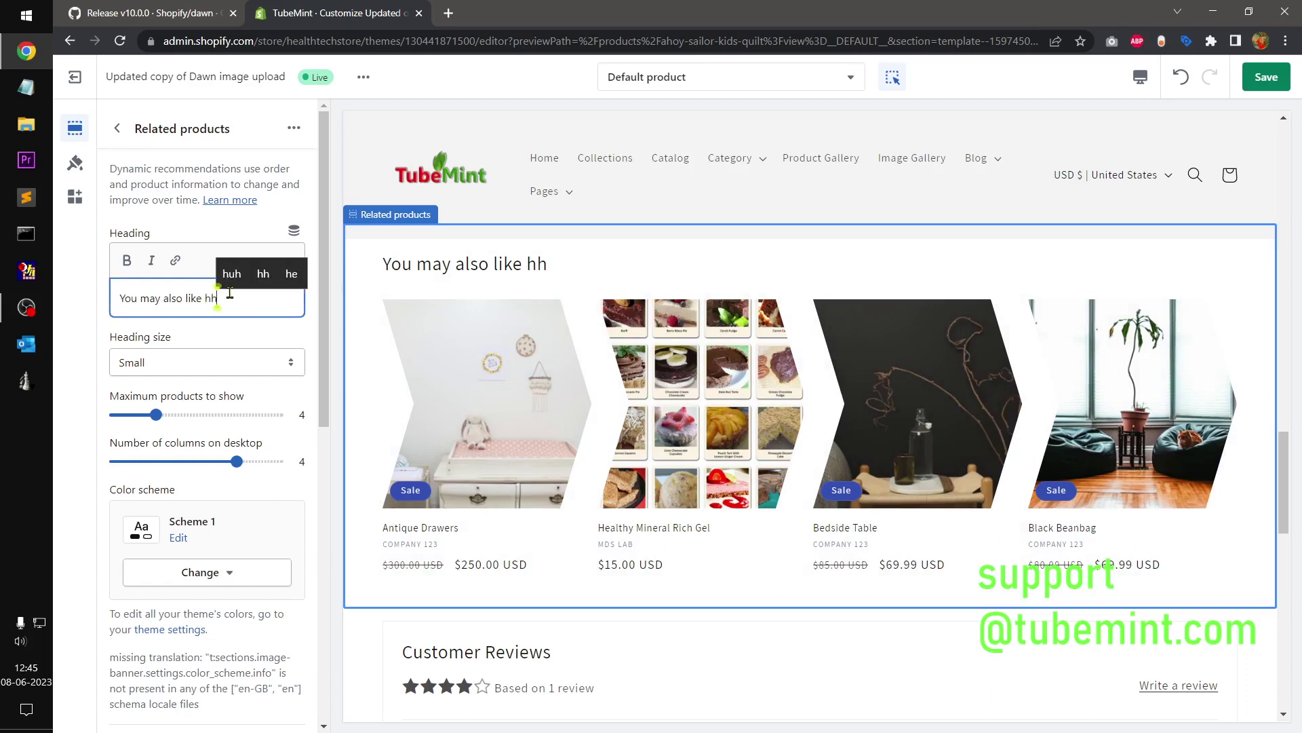
key("BackSpace")
key("BackSpace")
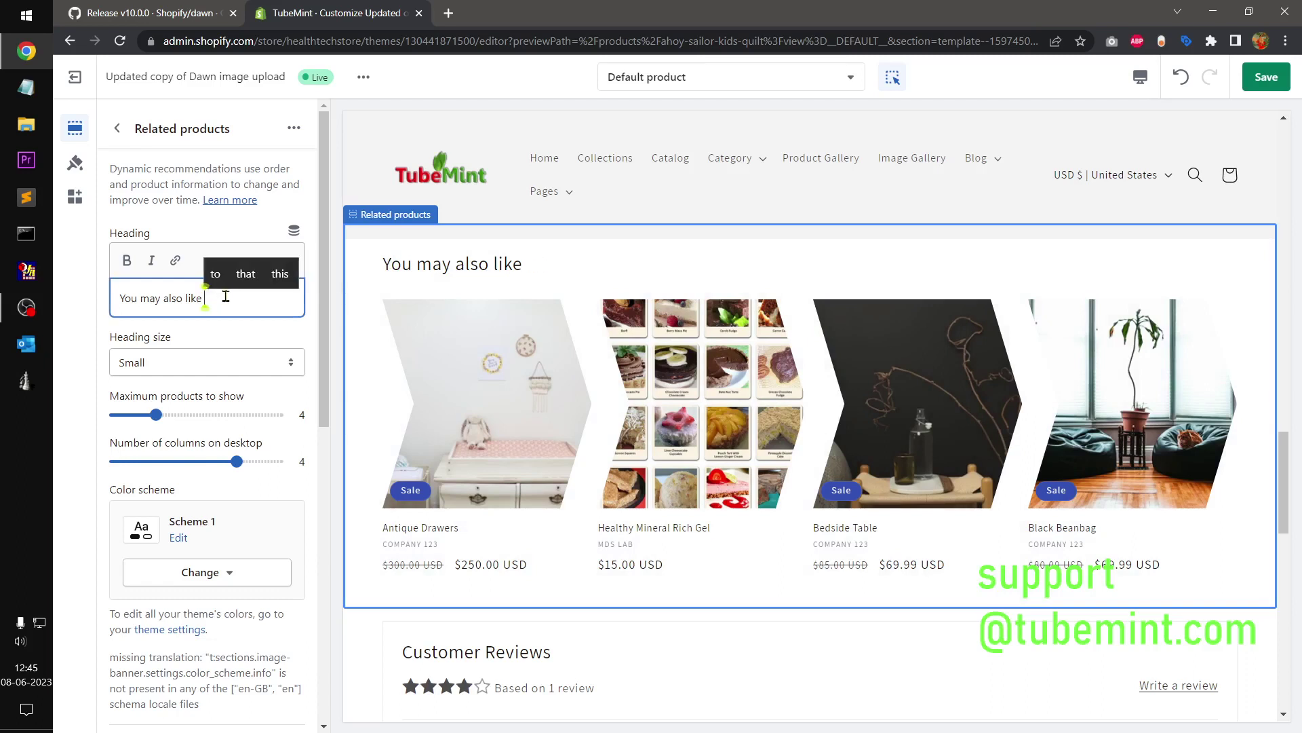
- Make the whole "You may also like" heading bold, and try the Medium heading size before restoring Small
key("ctrl+a")
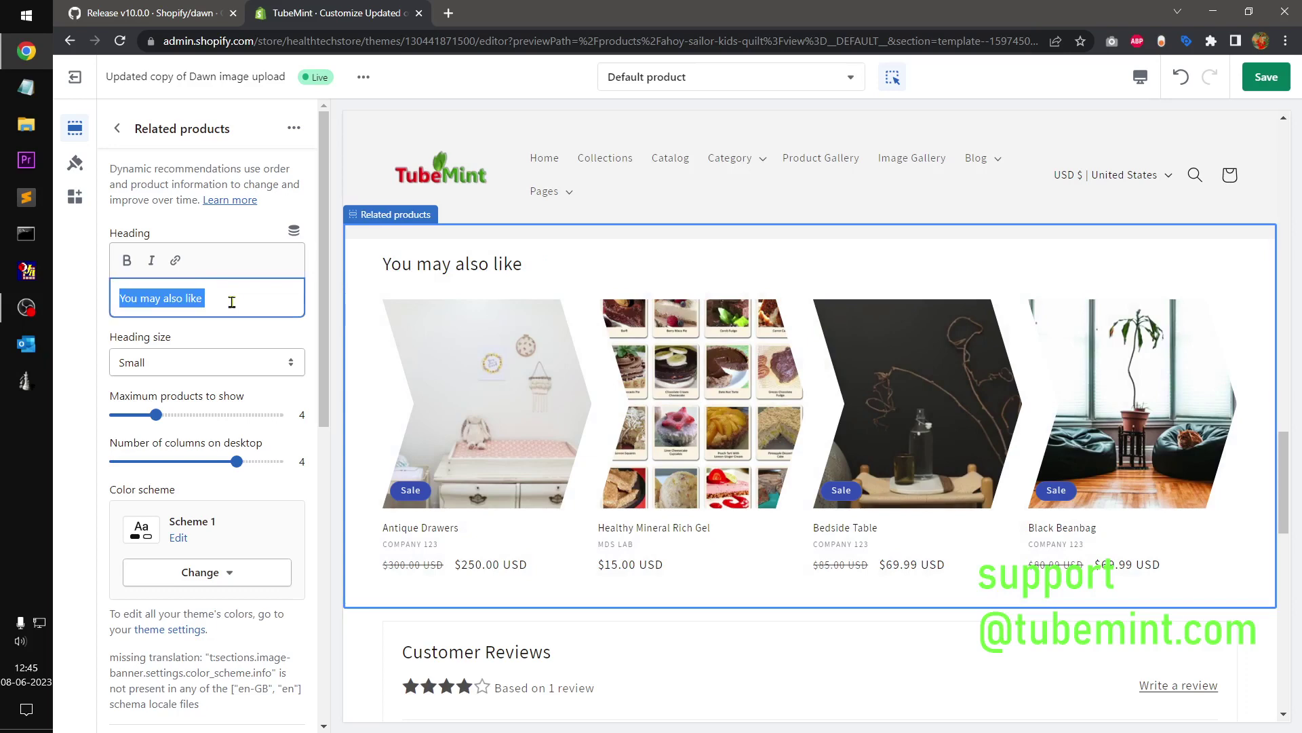
left_click(127, 261)
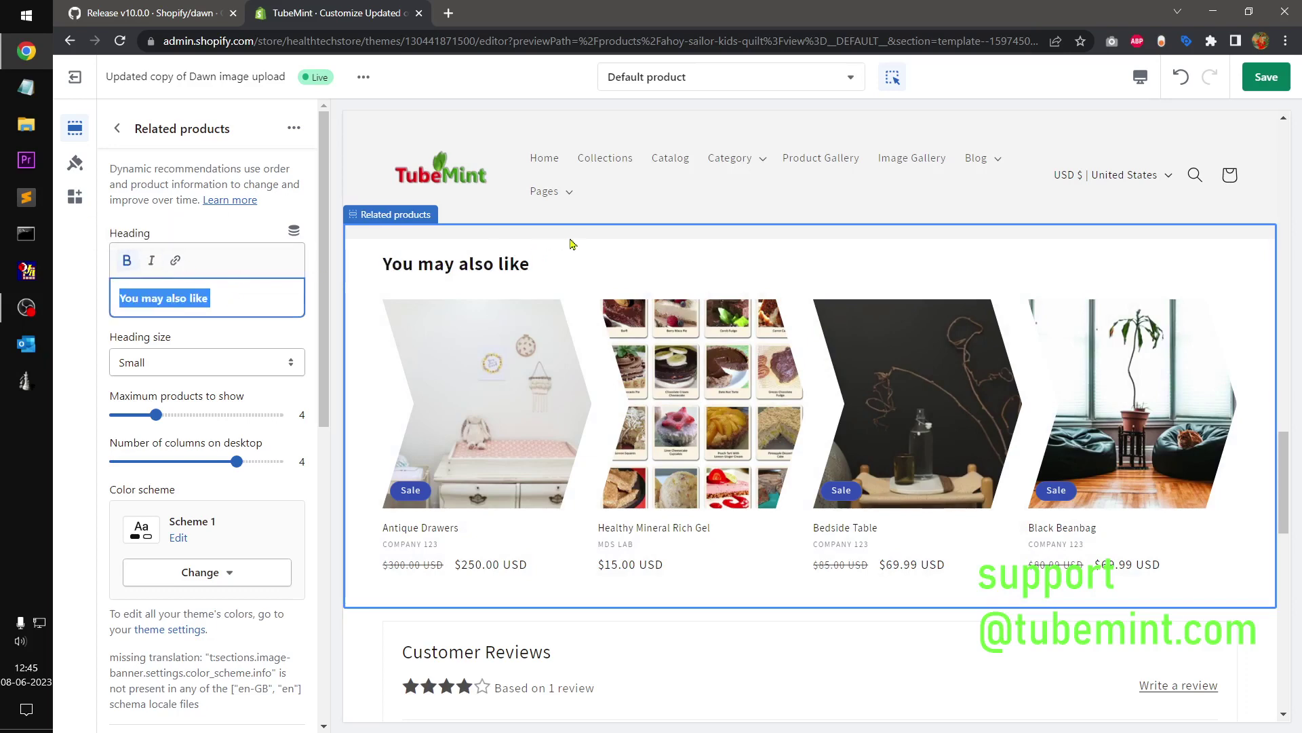
left_click(216, 353)
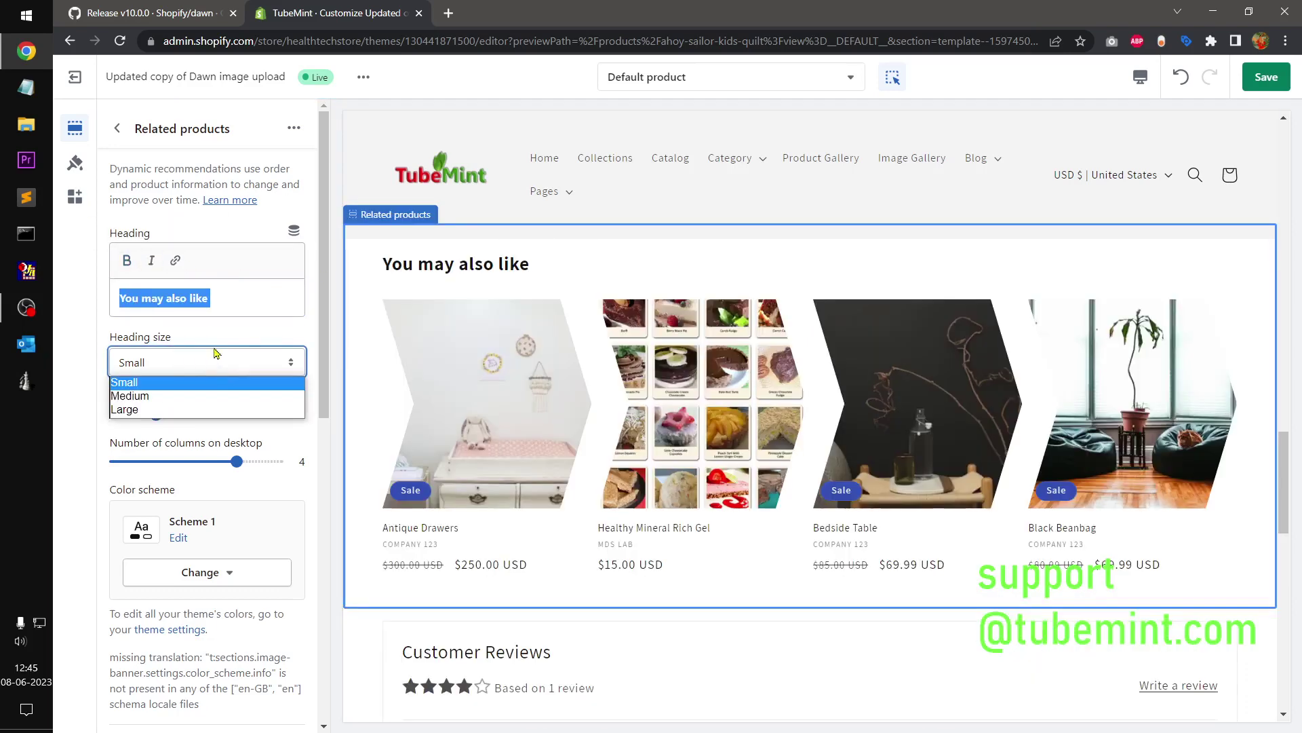
key("Escape")
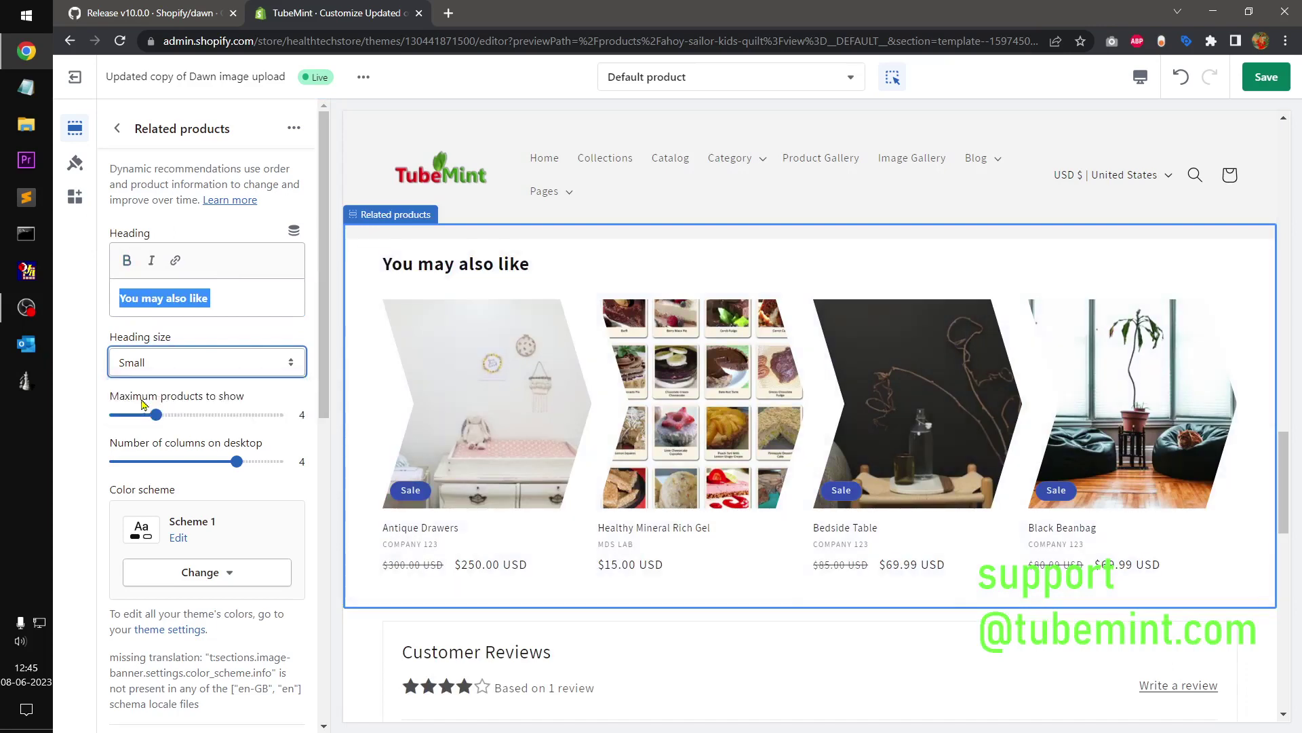
left_click(191, 369)
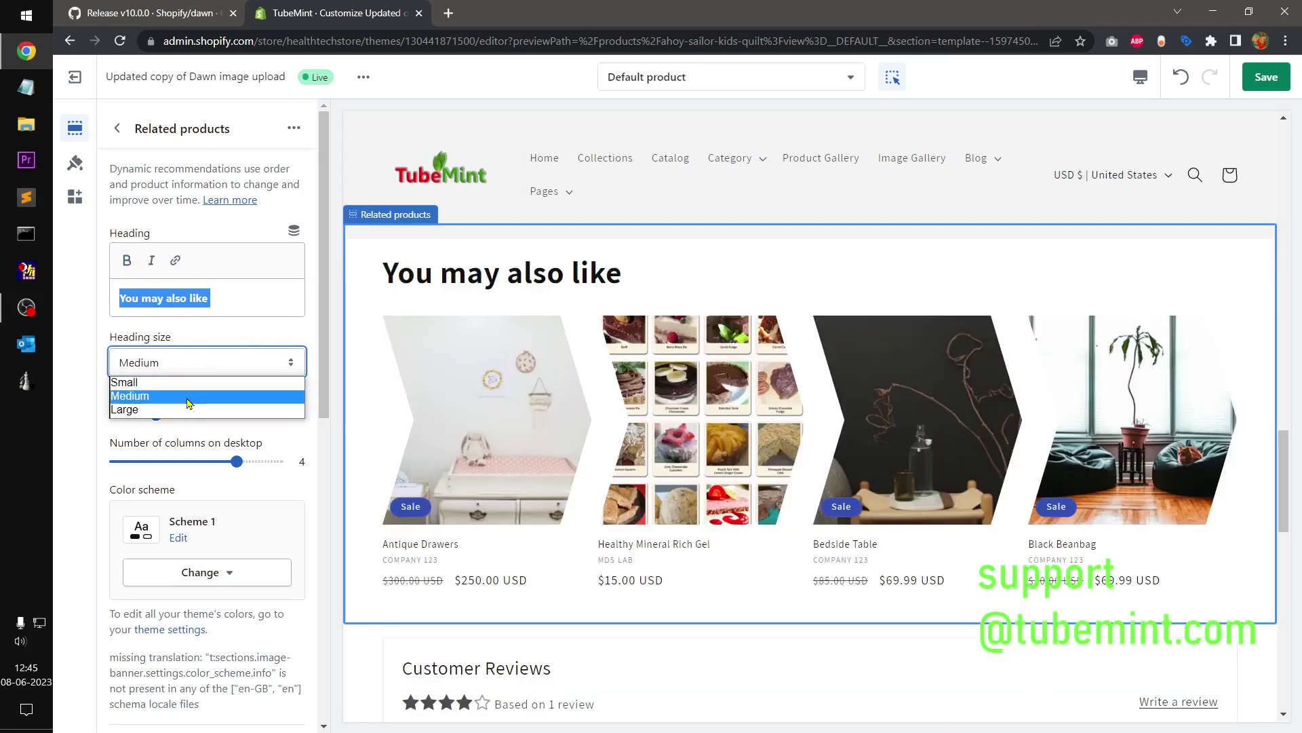
left_click(194, 382)
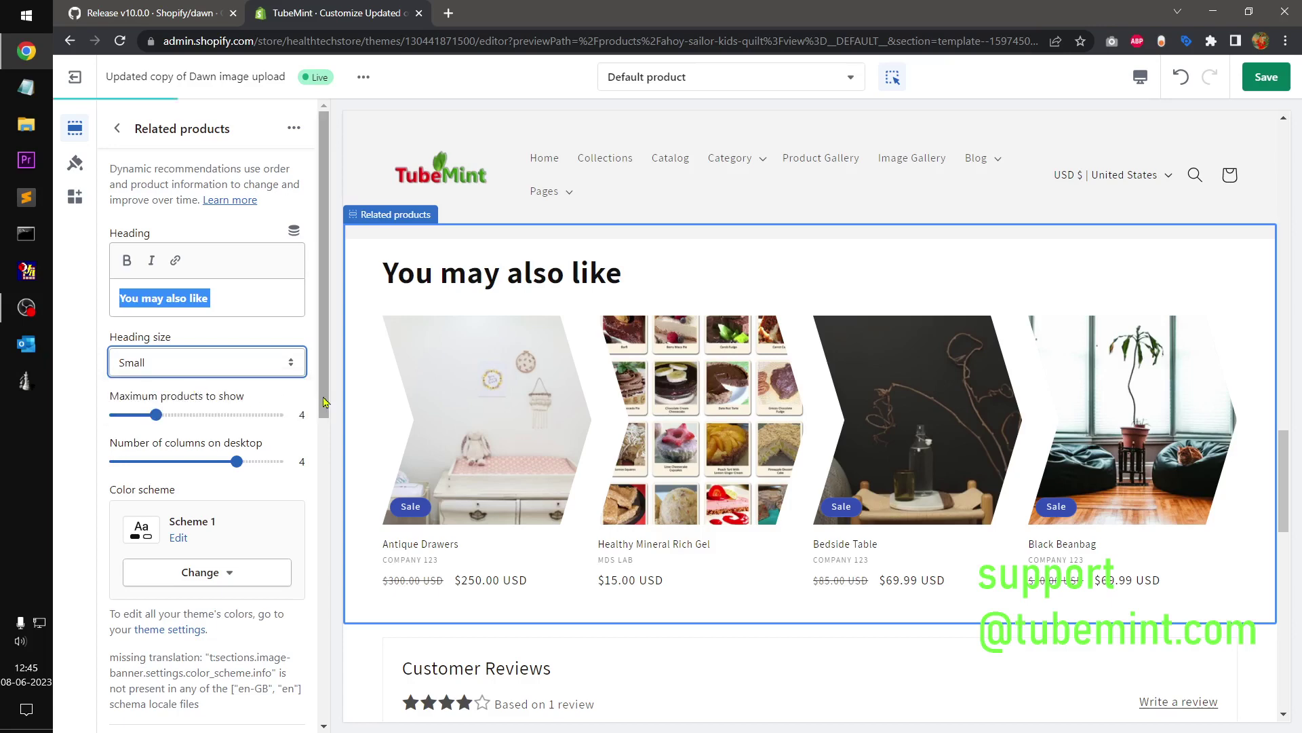
- Try Scheme 3 and Scheme 5 as the Related products section's color scheme, and restore Scheme 1
scroll(324, 431, "down", 1)
scroll(324, 431, "down", 1)
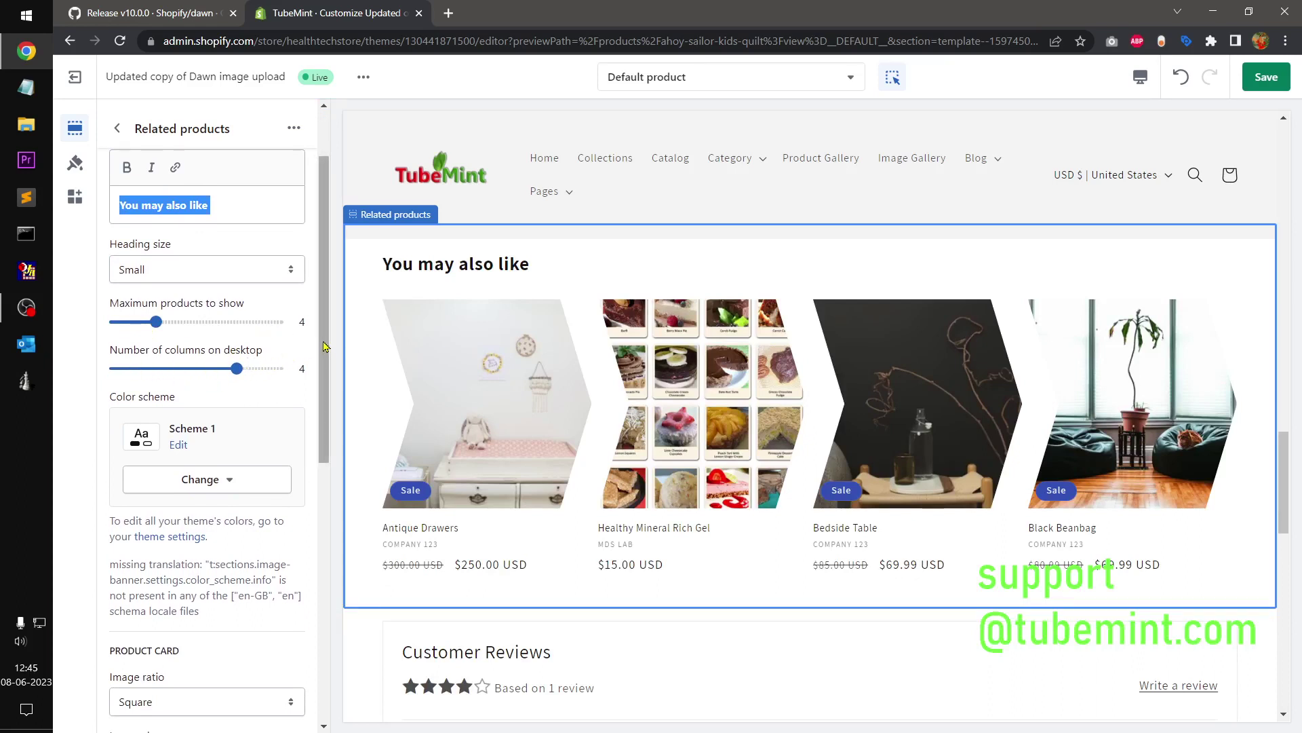
scroll(331, 358, "down", 3)
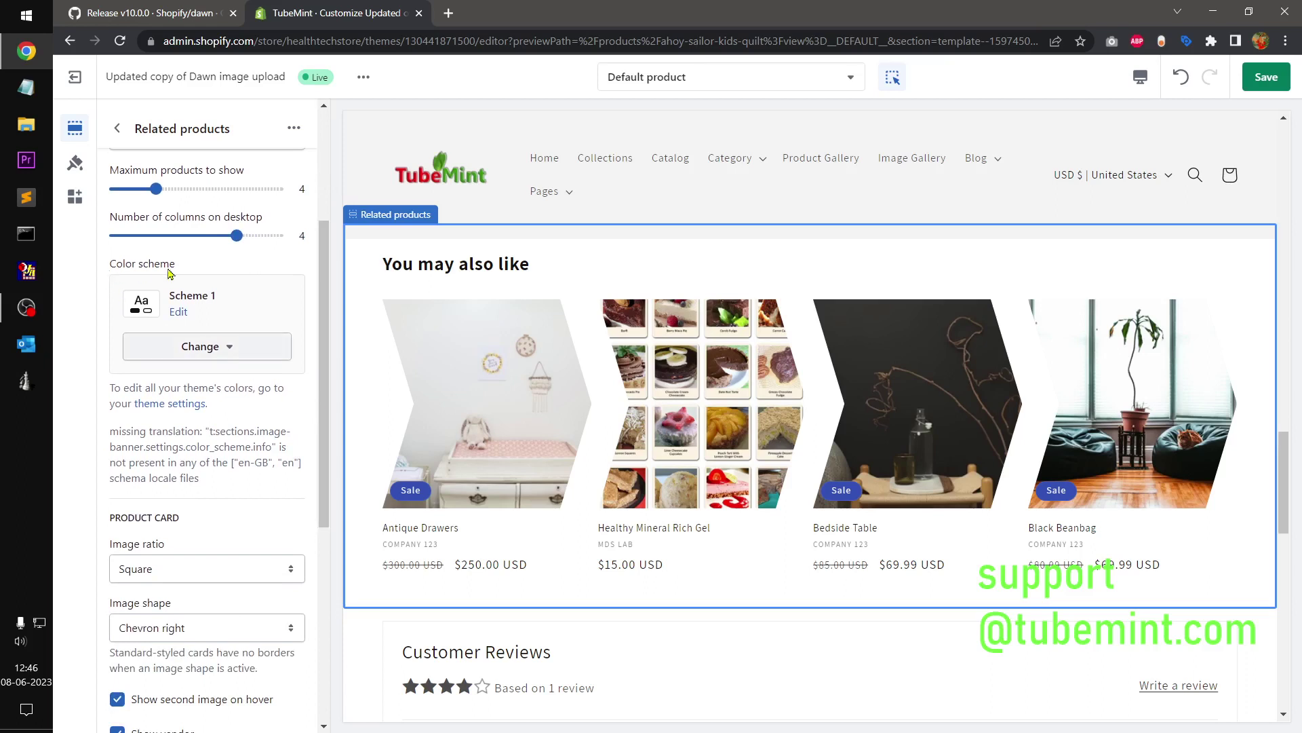
left_click(218, 346)
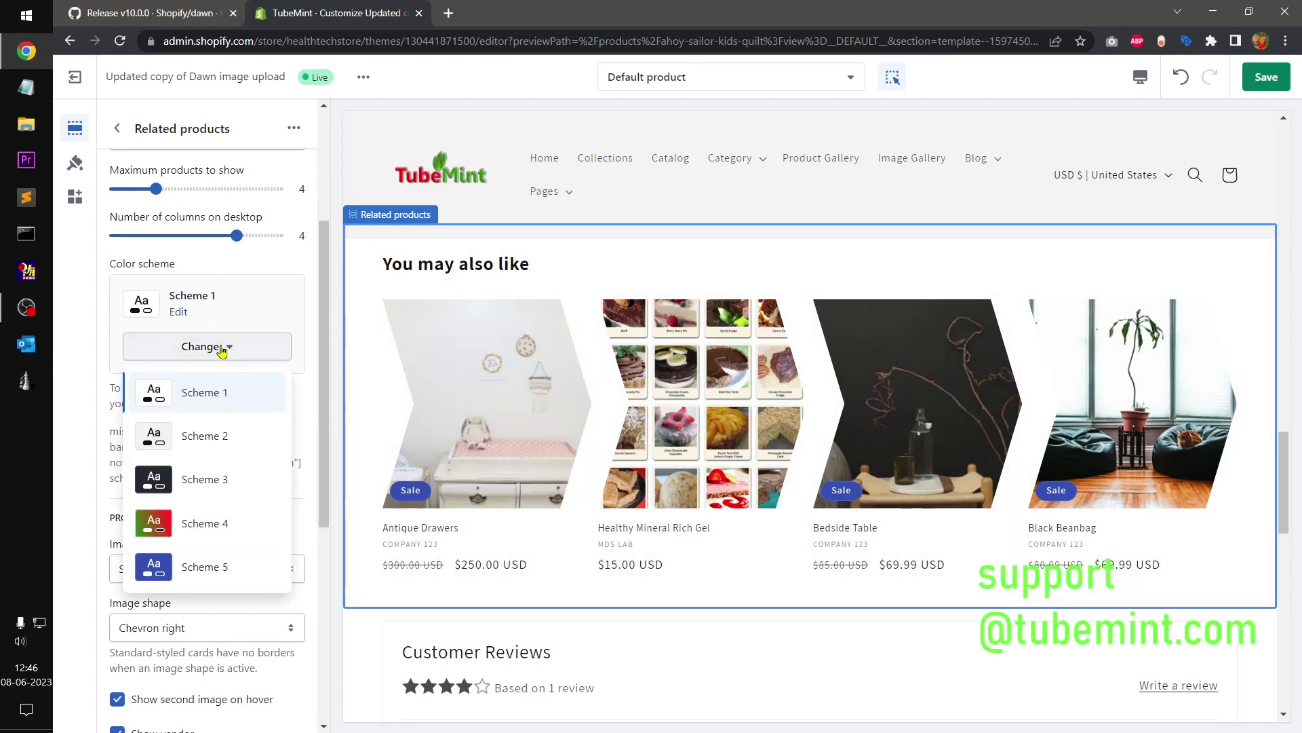
left_click(211, 479)
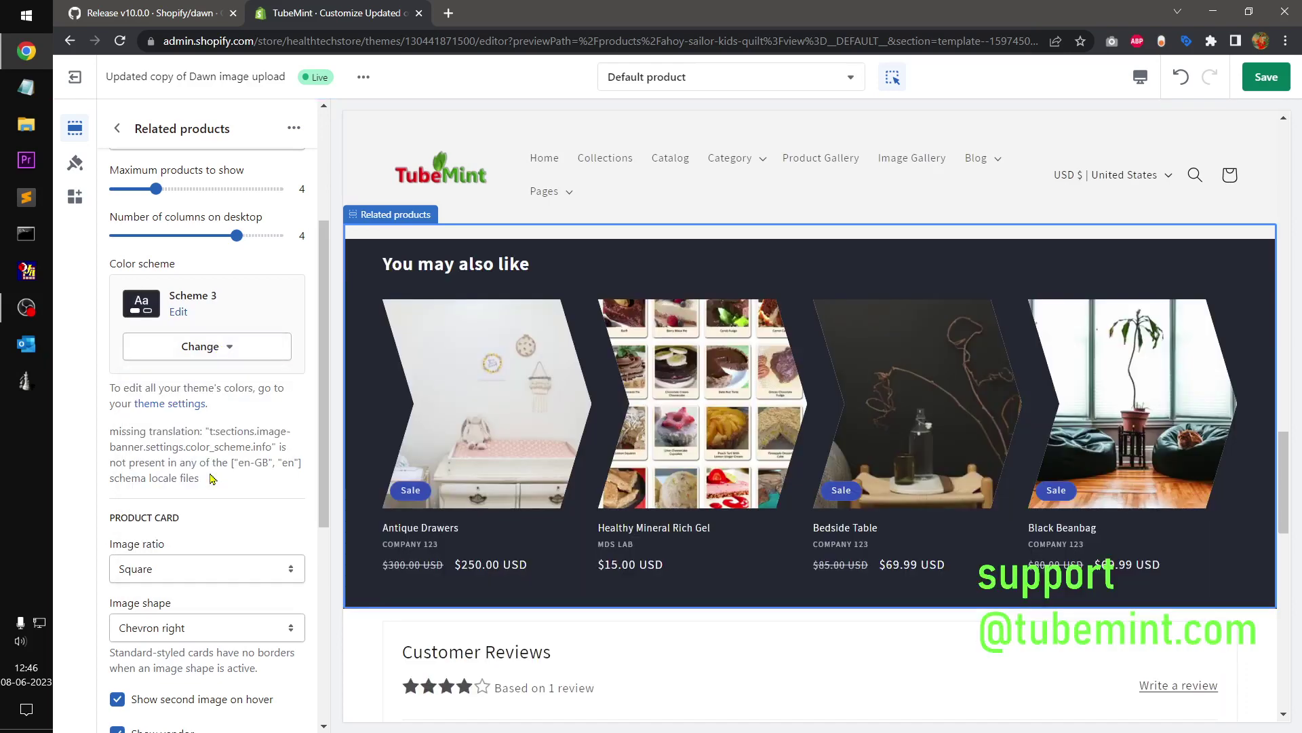
left_click(216, 347)
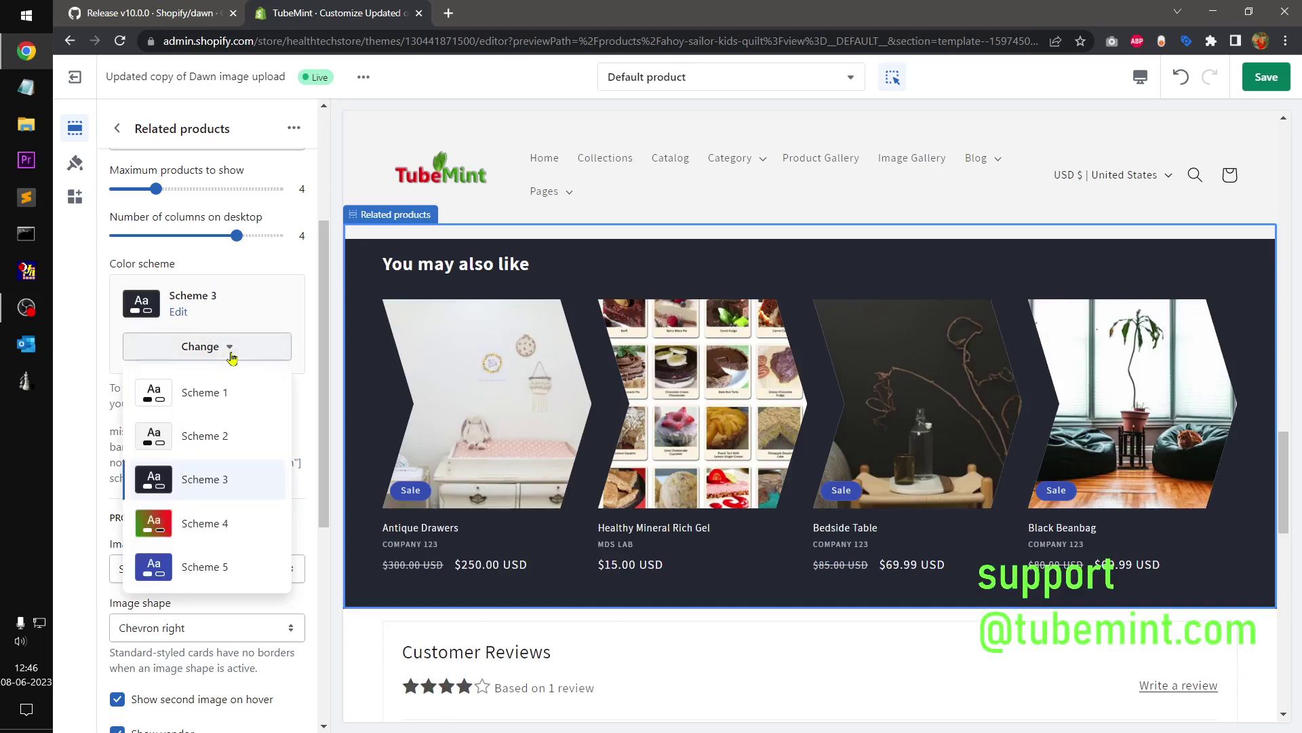
left_click(220, 566)
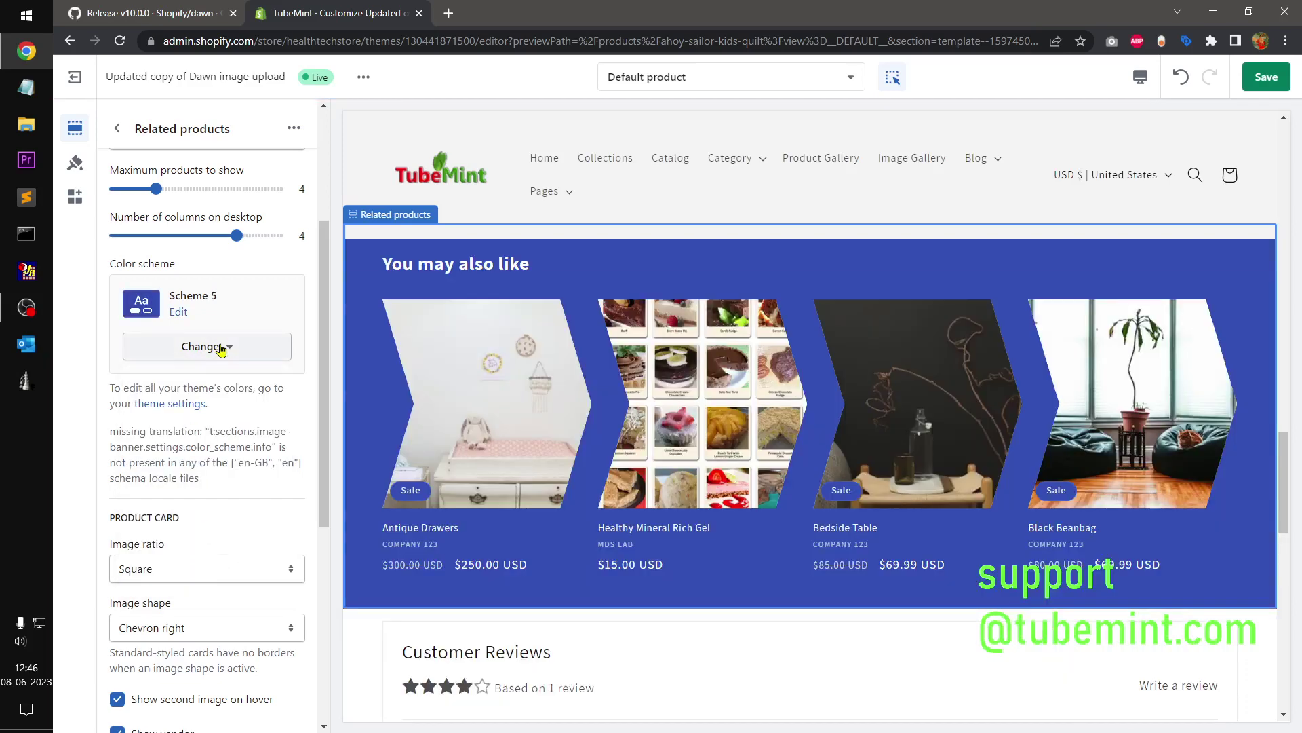
left_click(221, 348)
left_click(218, 400)
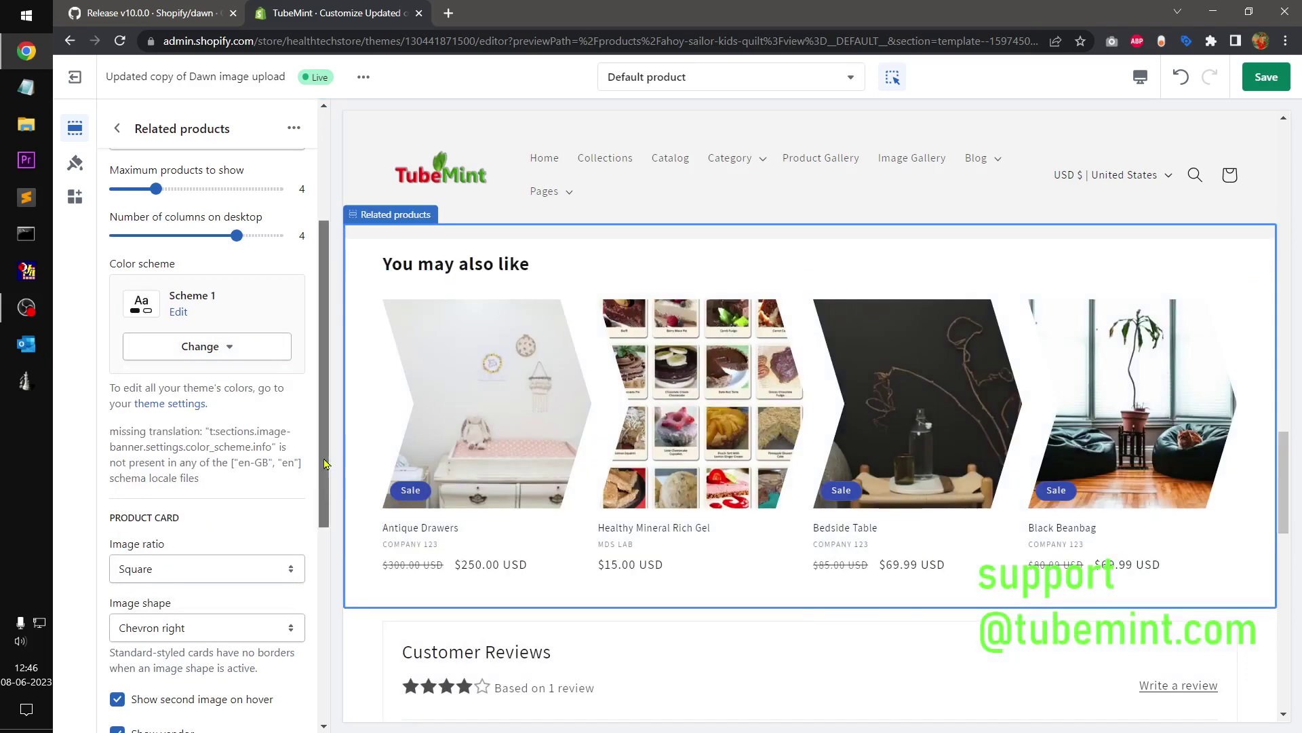
- Try the Chevron left, Diamond, Parallelogram and Round image shapes on the related product cards
scroll(324, 463, "down", 2)
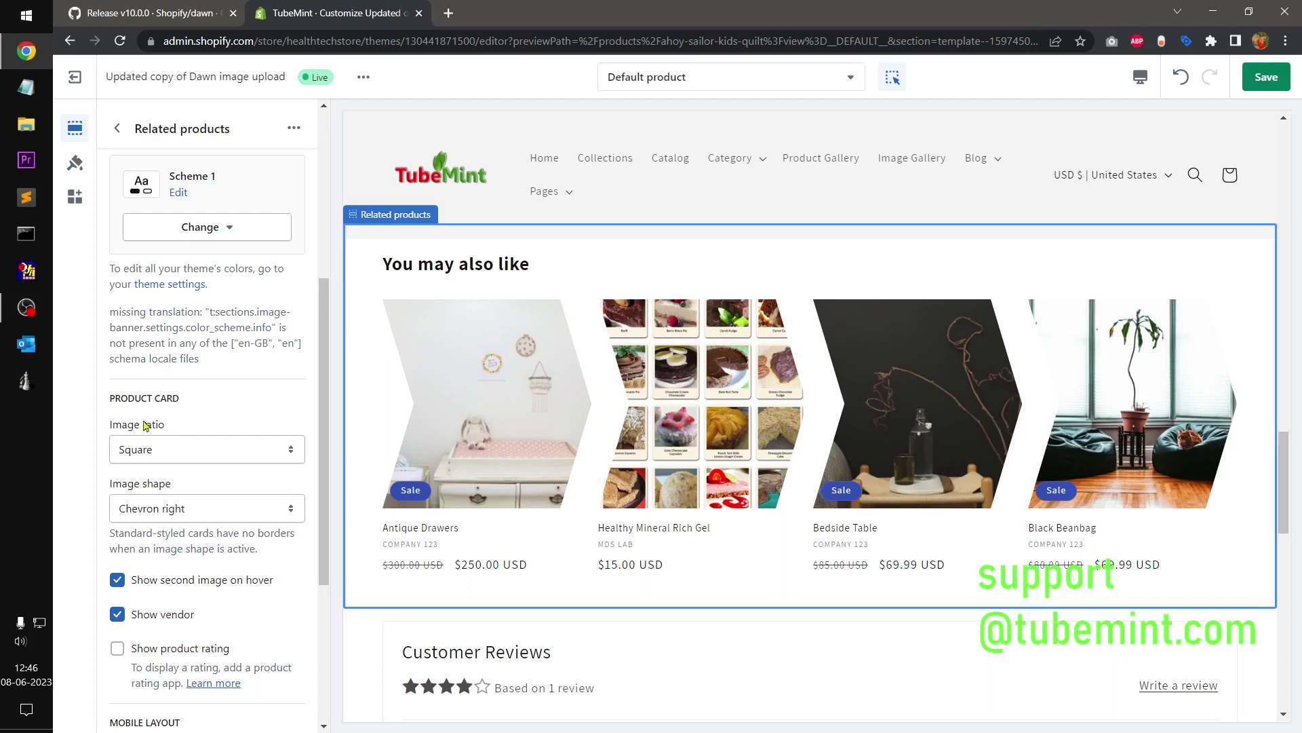
left_click(194, 515)
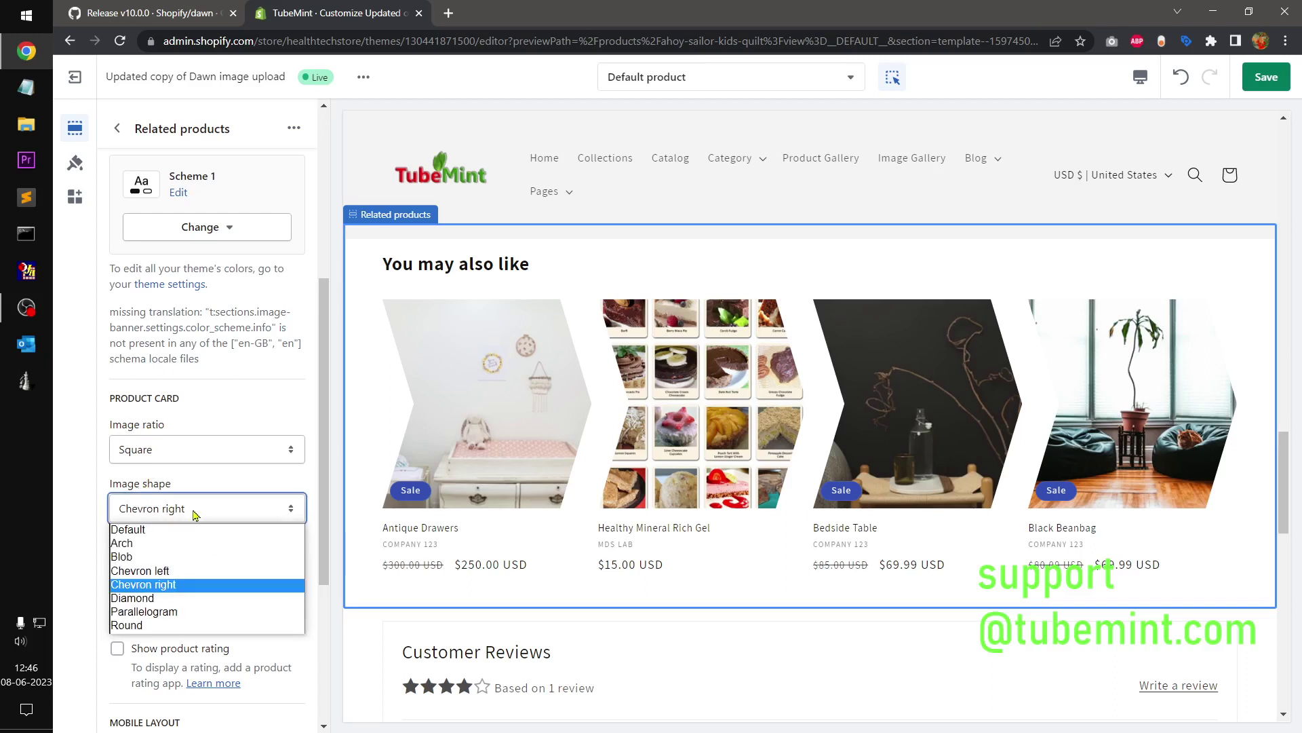
left_click(175, 572)
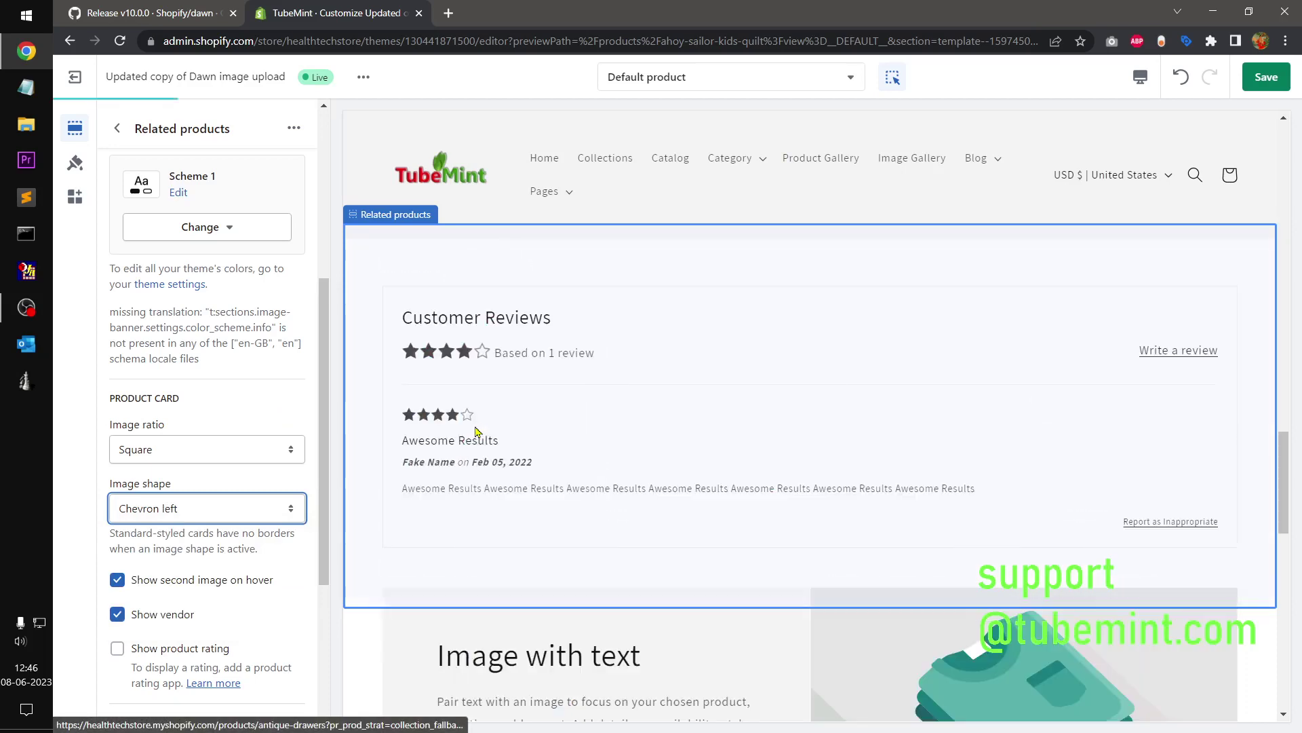
left_click(238, 517)
left_click(206, 600)
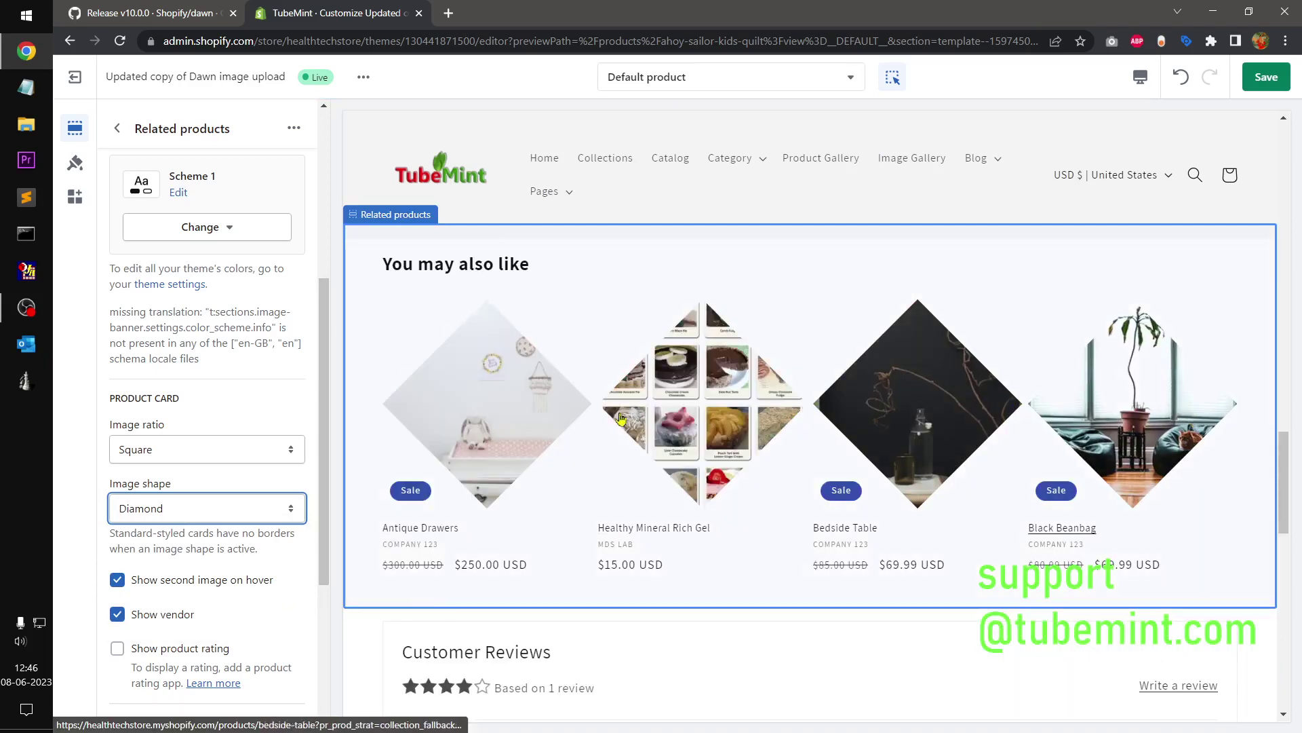
left_click(222, 513)
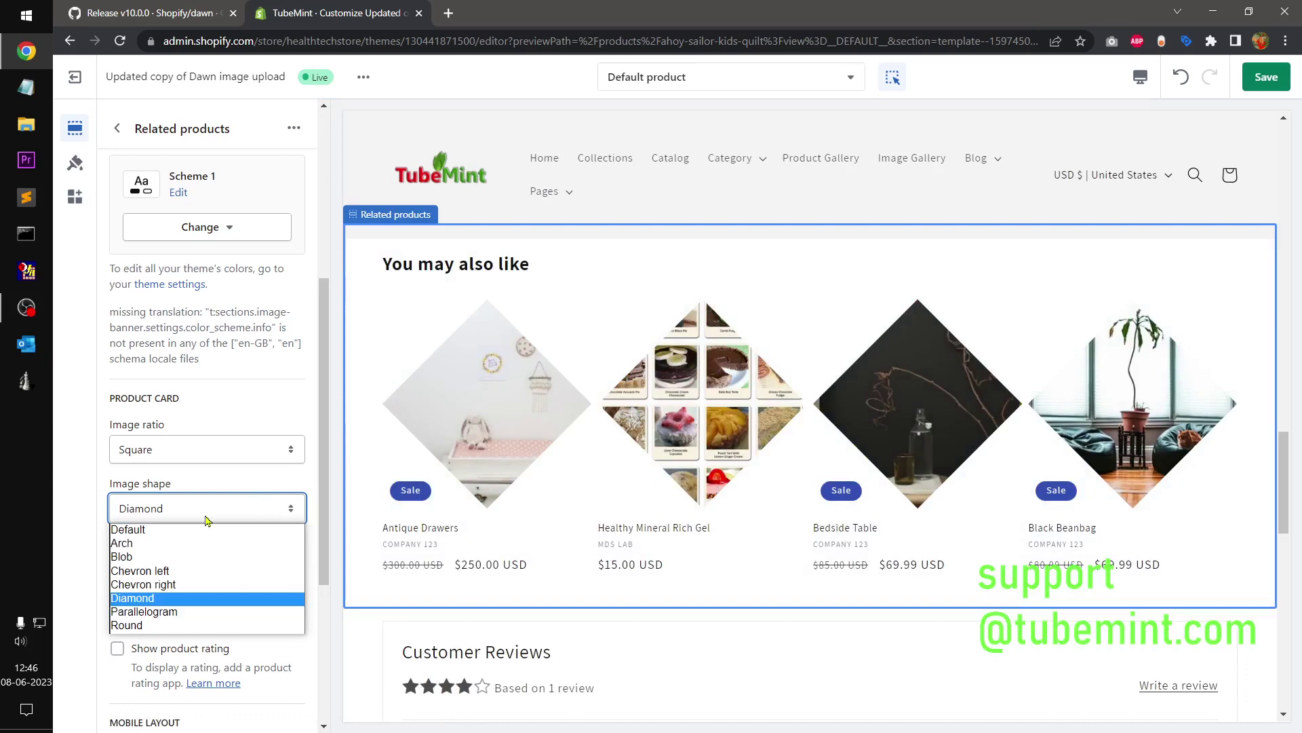
left_click(194, 614)
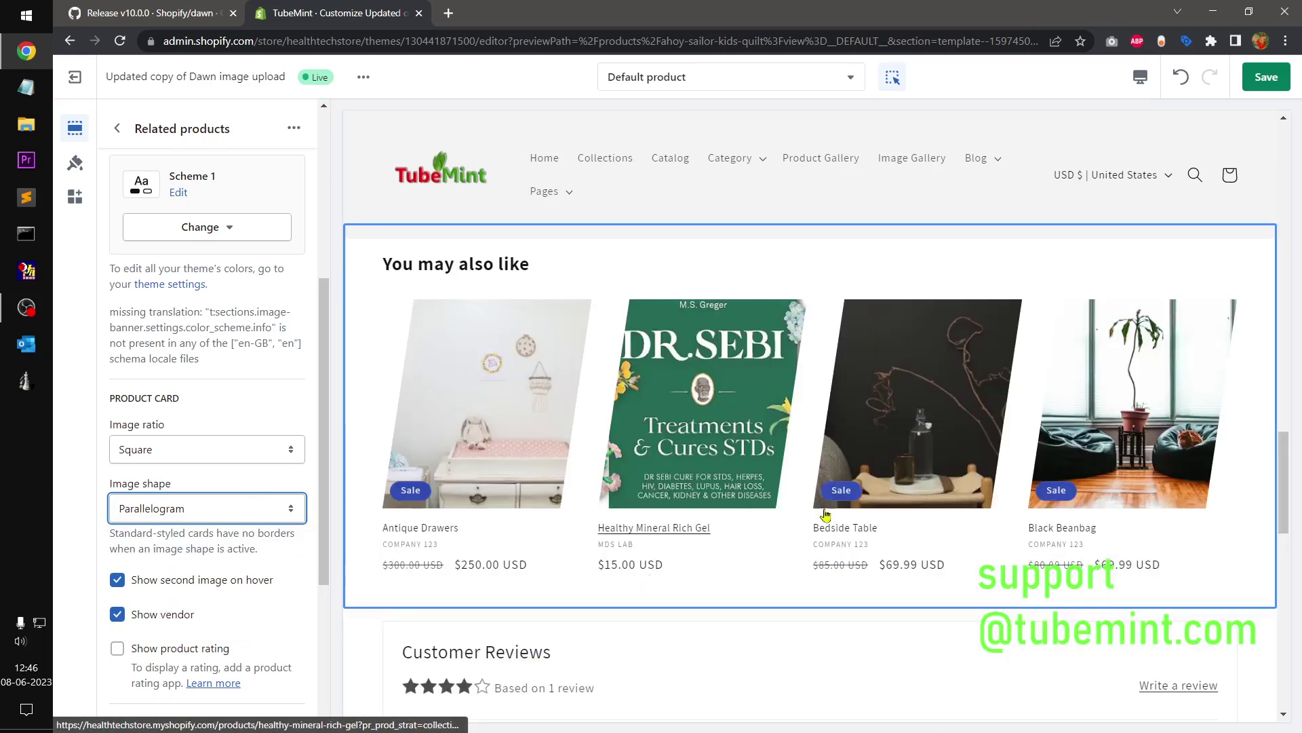
left_click(192, 509)
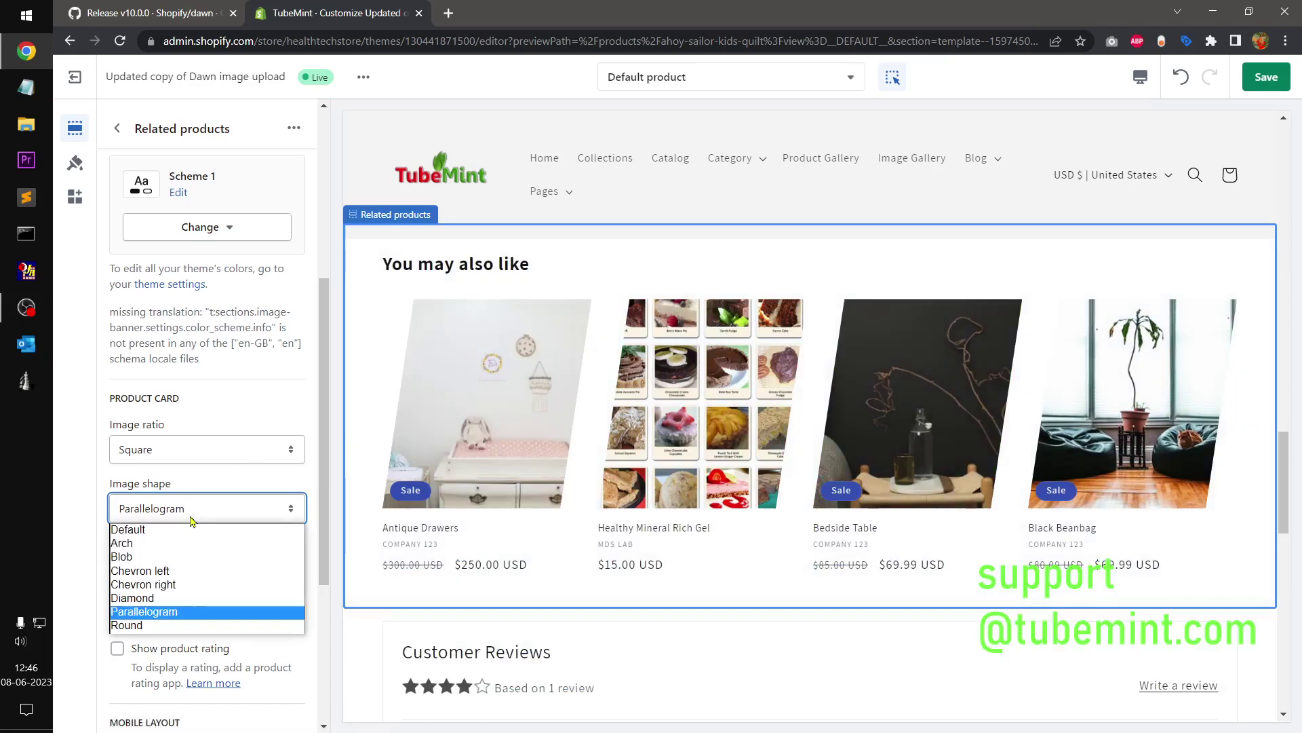
left_click(152, 625)
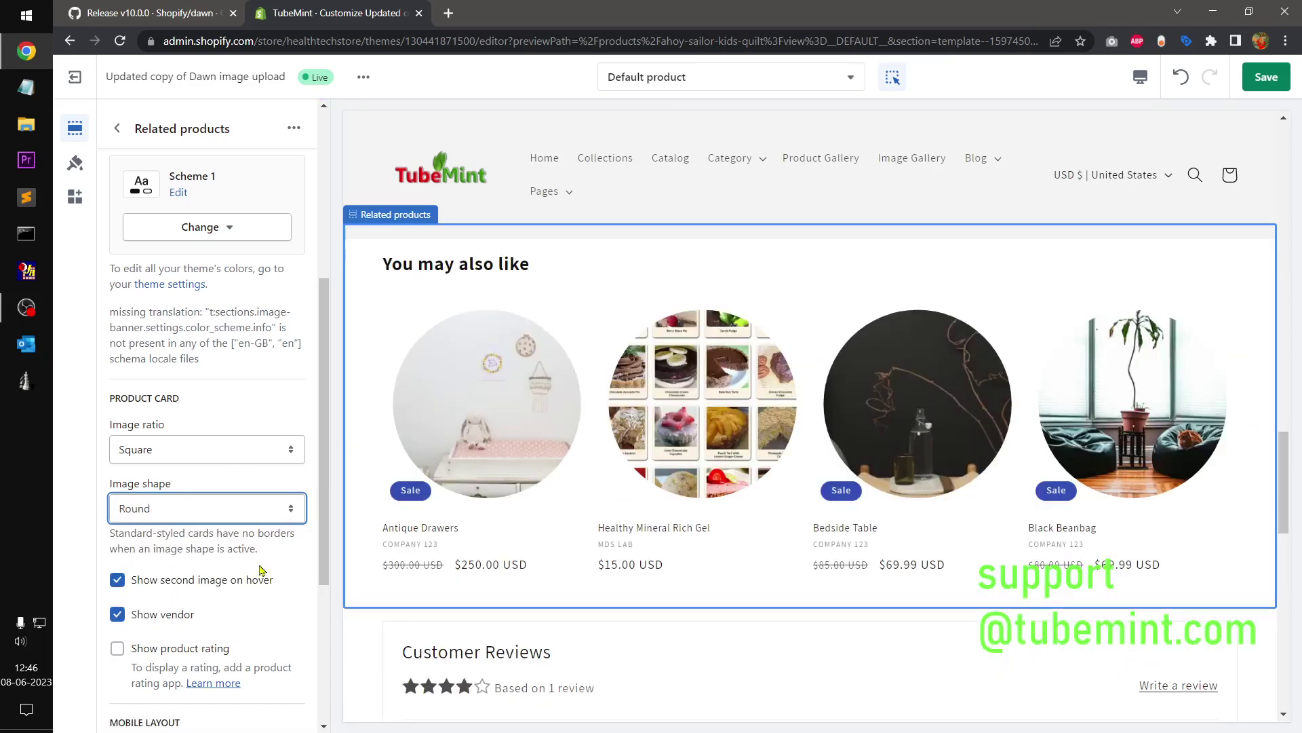
- Set the related product cards' image shape to Blob, check the page preview and save the theme changes
left_click(215, 510)
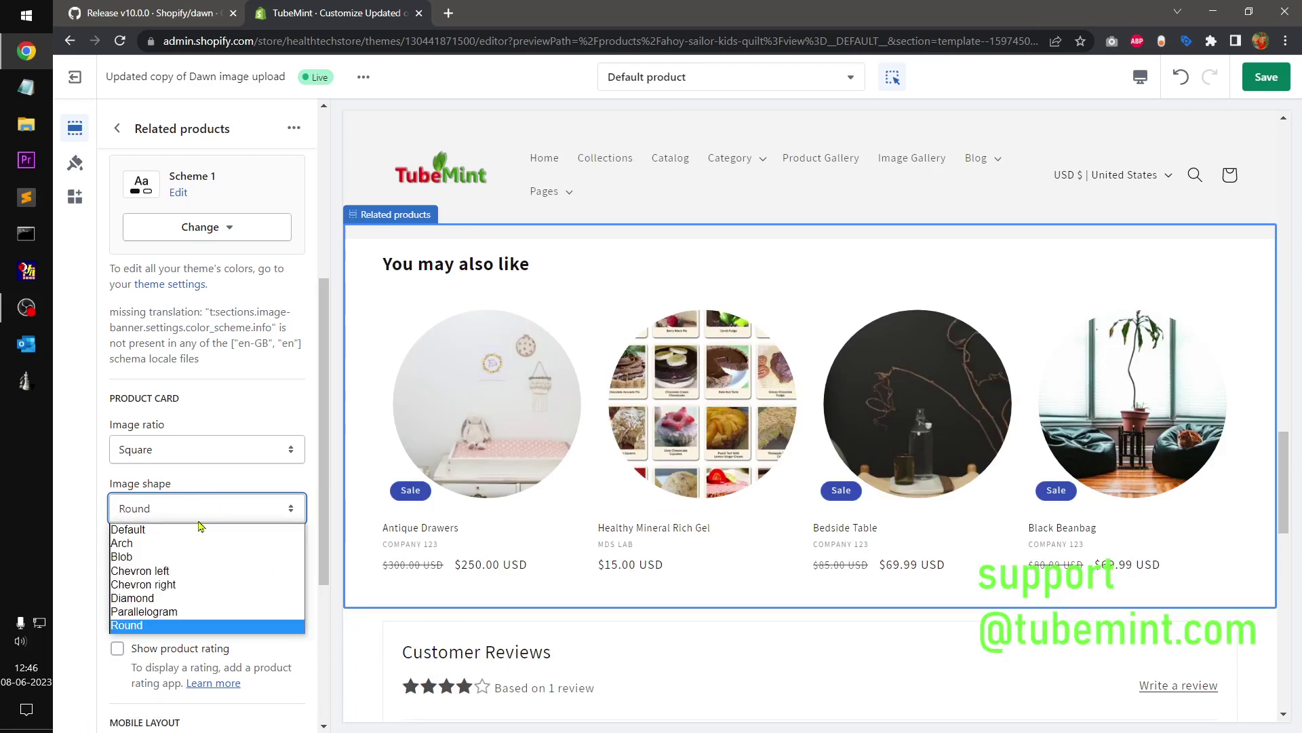
left_click(201, 558)
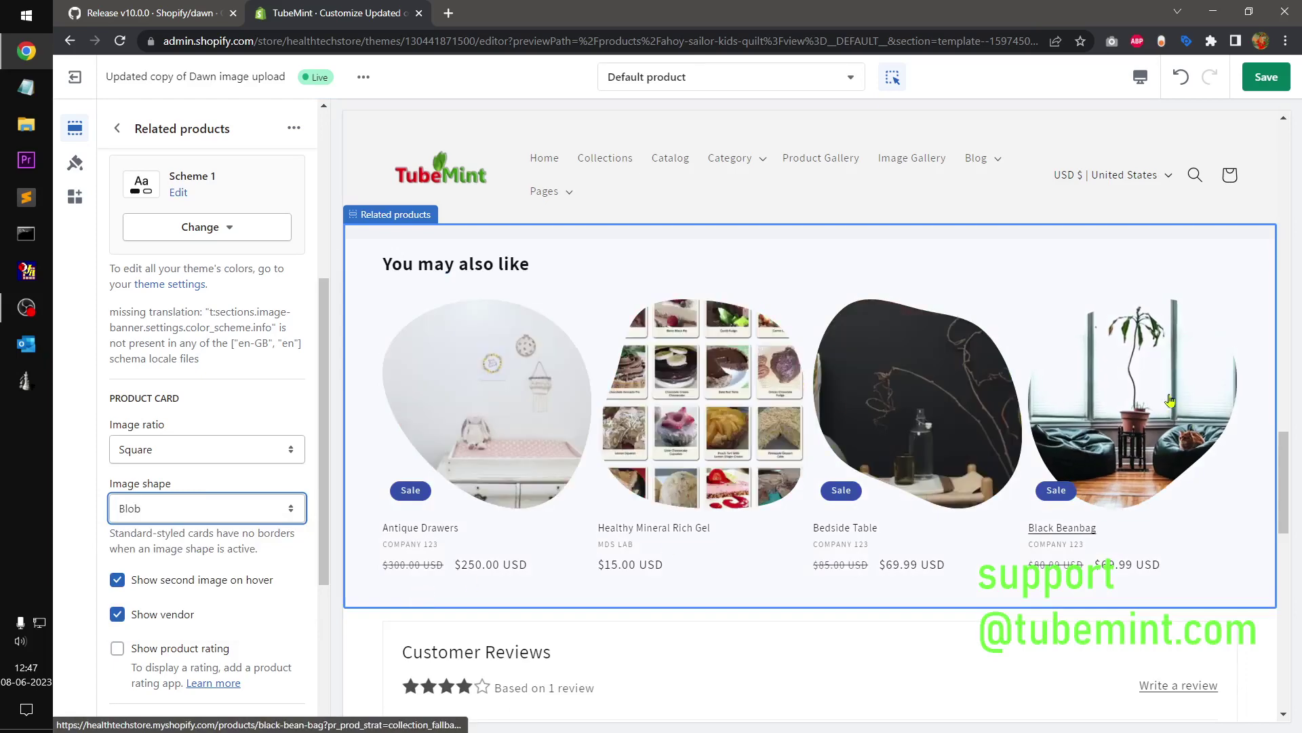
left_click(1265, 78)
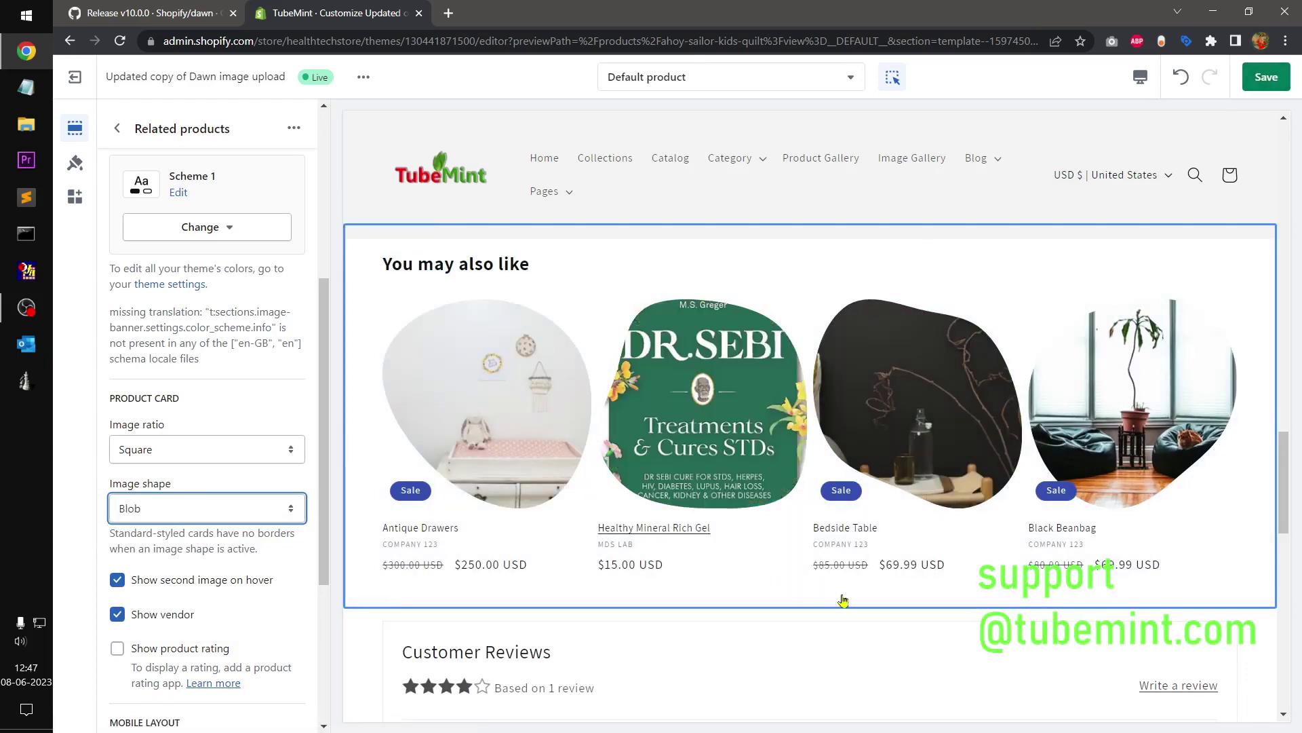
scroll(849, 600, "down", 10)
scroll(850, 600, "up", 10)
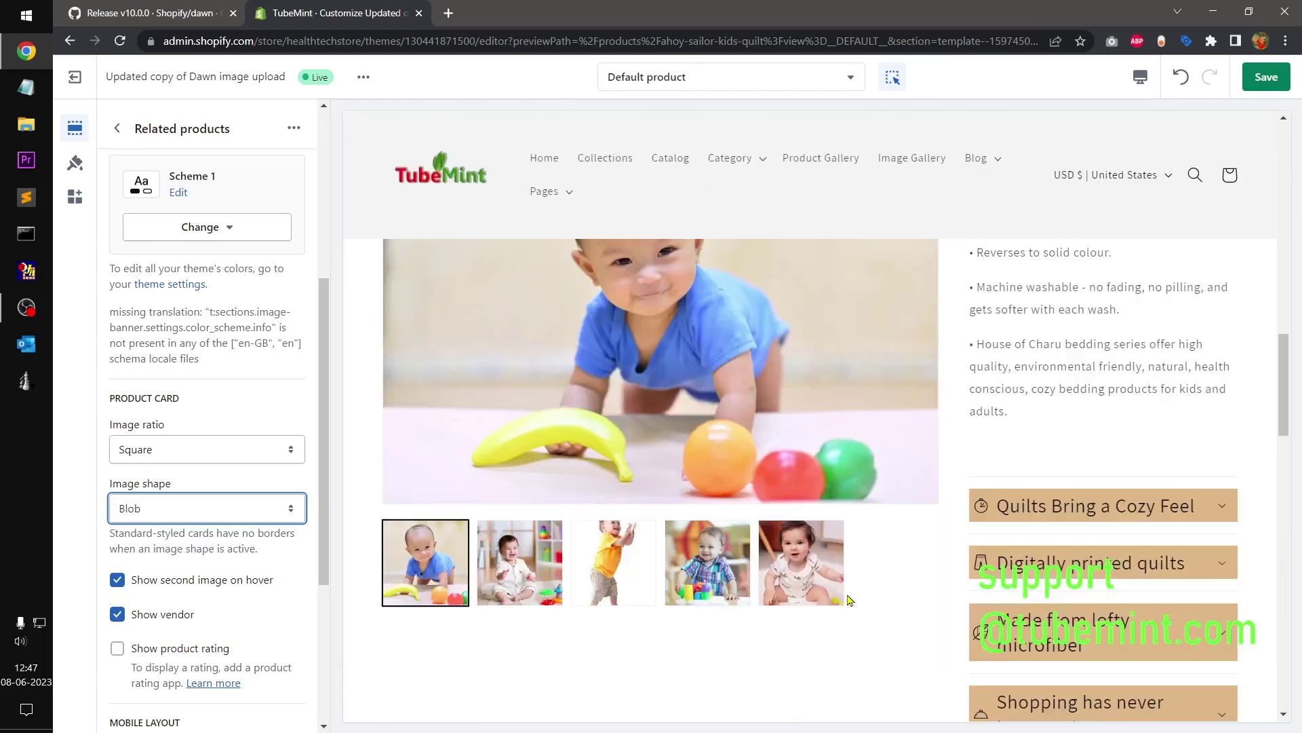
scroll(850, 600, "up", 5)
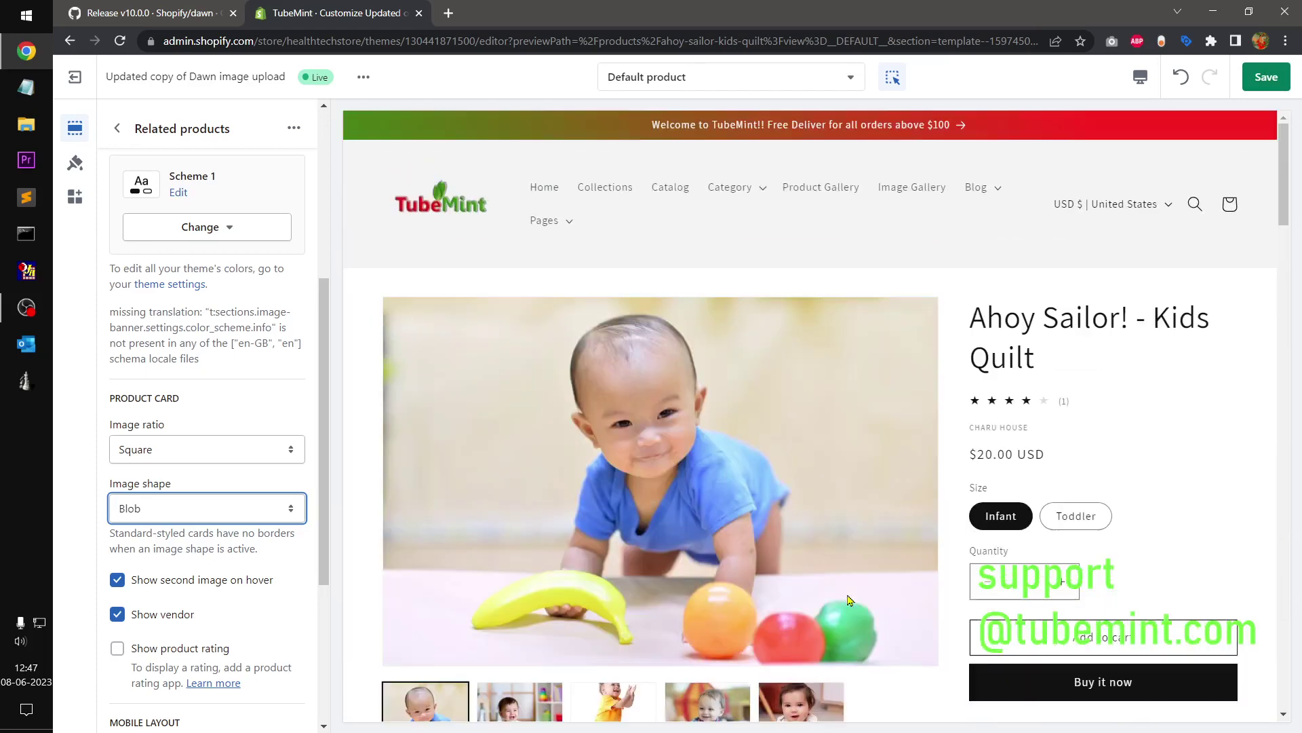
left_click(1264, 76)
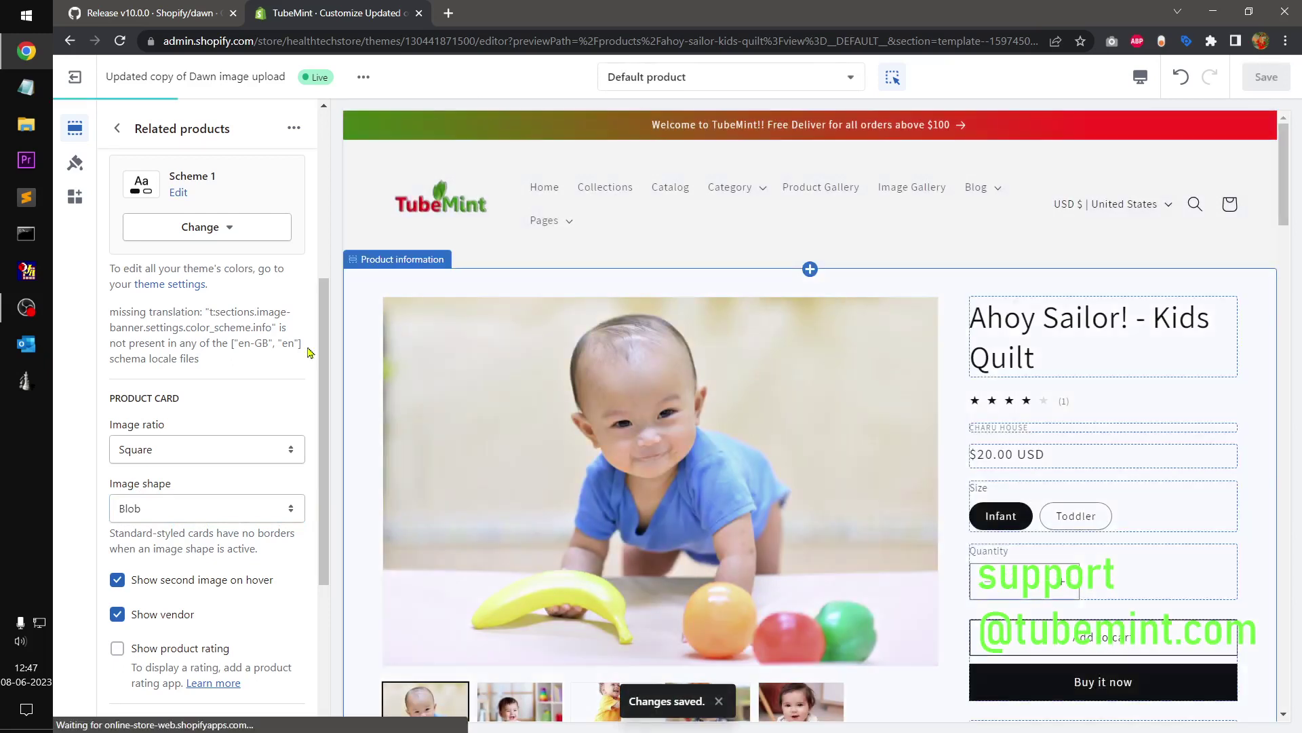
- Return to the Default product section list and examine the full range of theme and app sections that can be added
left_click(118, 127)
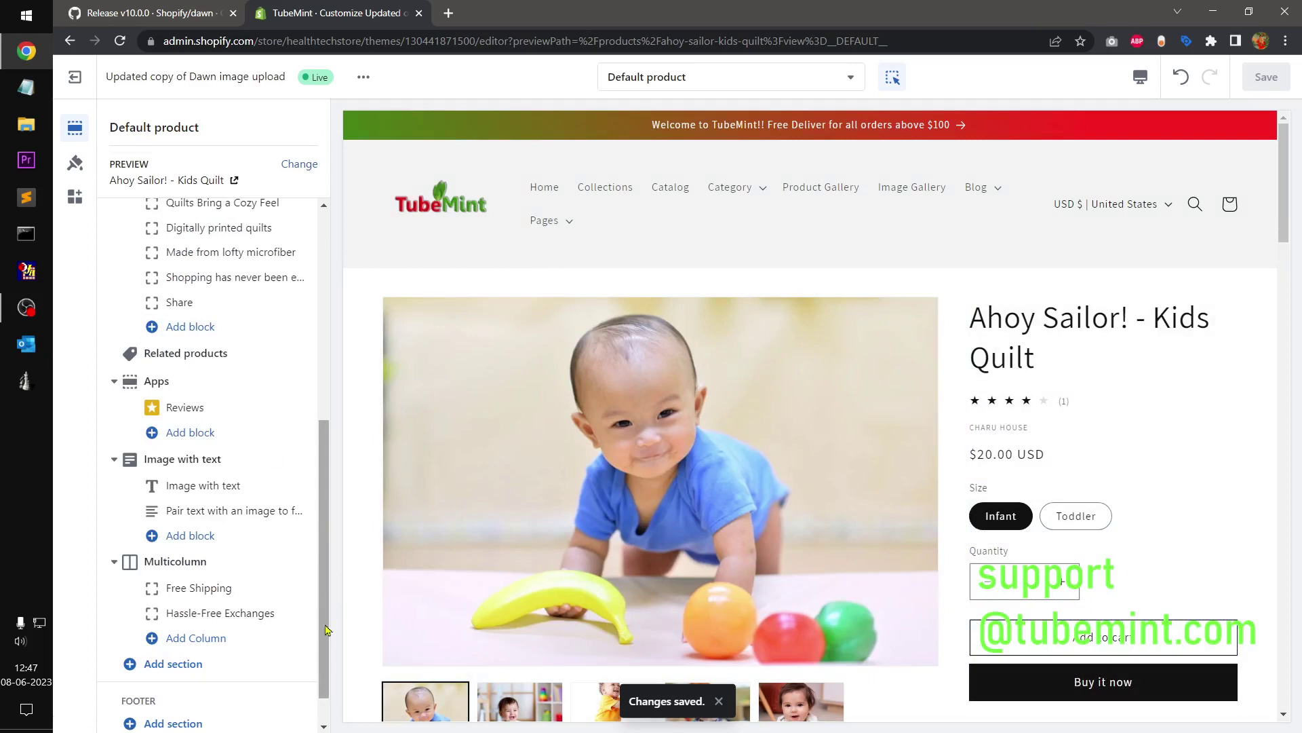
scroll(182, 666, "down", 1)
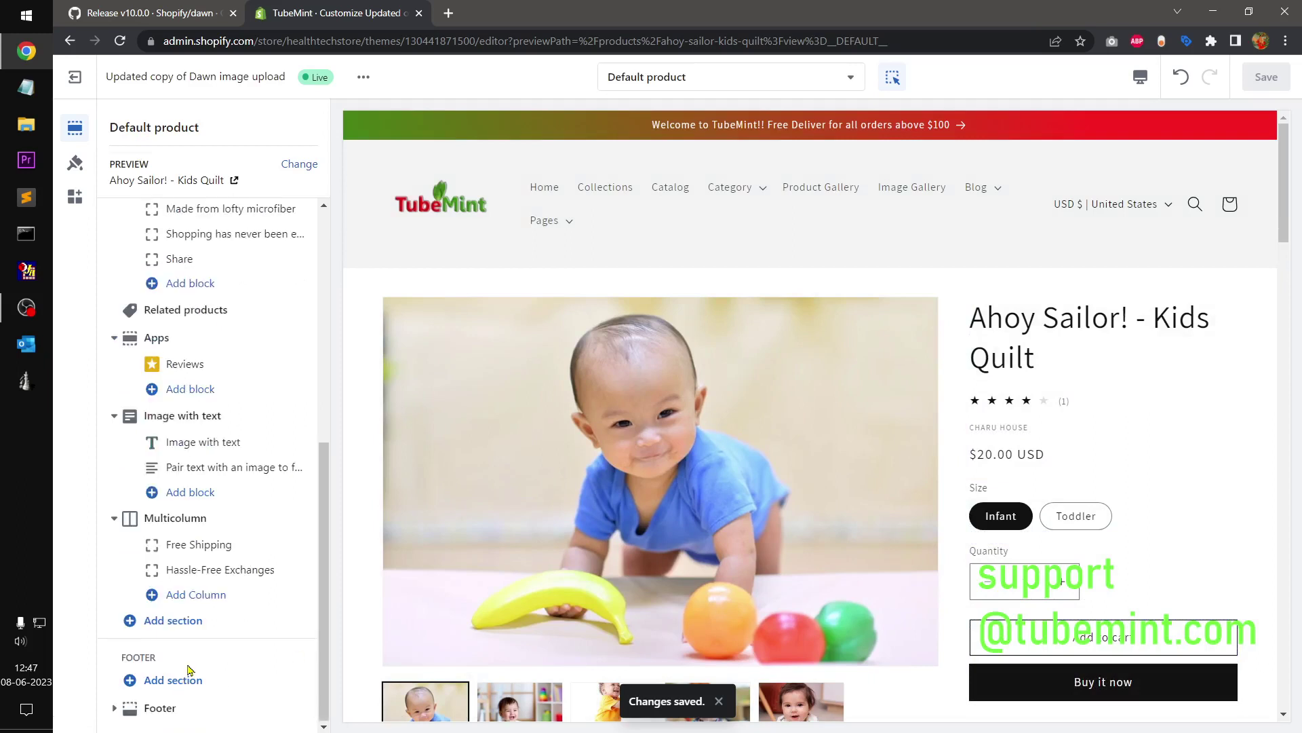
left_click(181, 626)
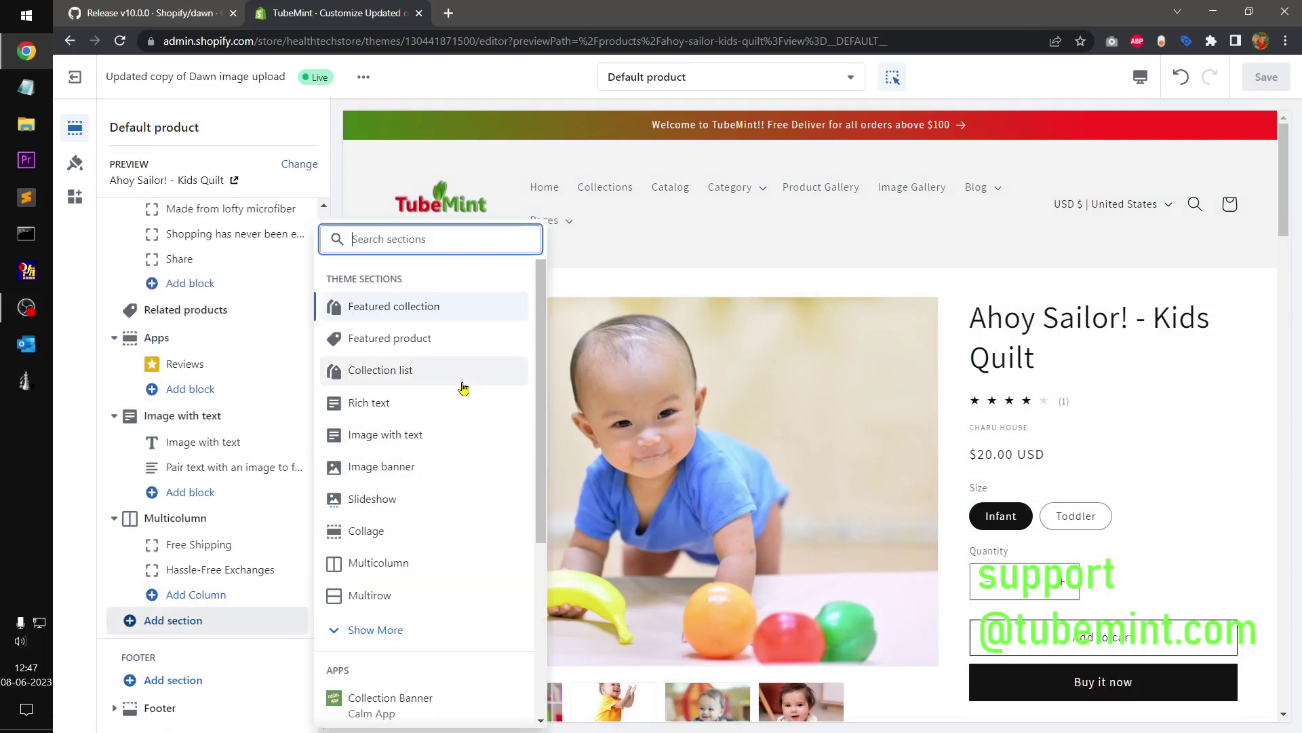
scroll(463, 387, "down", 4)
scroll(464, 387, "up", 4)
left_click(416, 633)
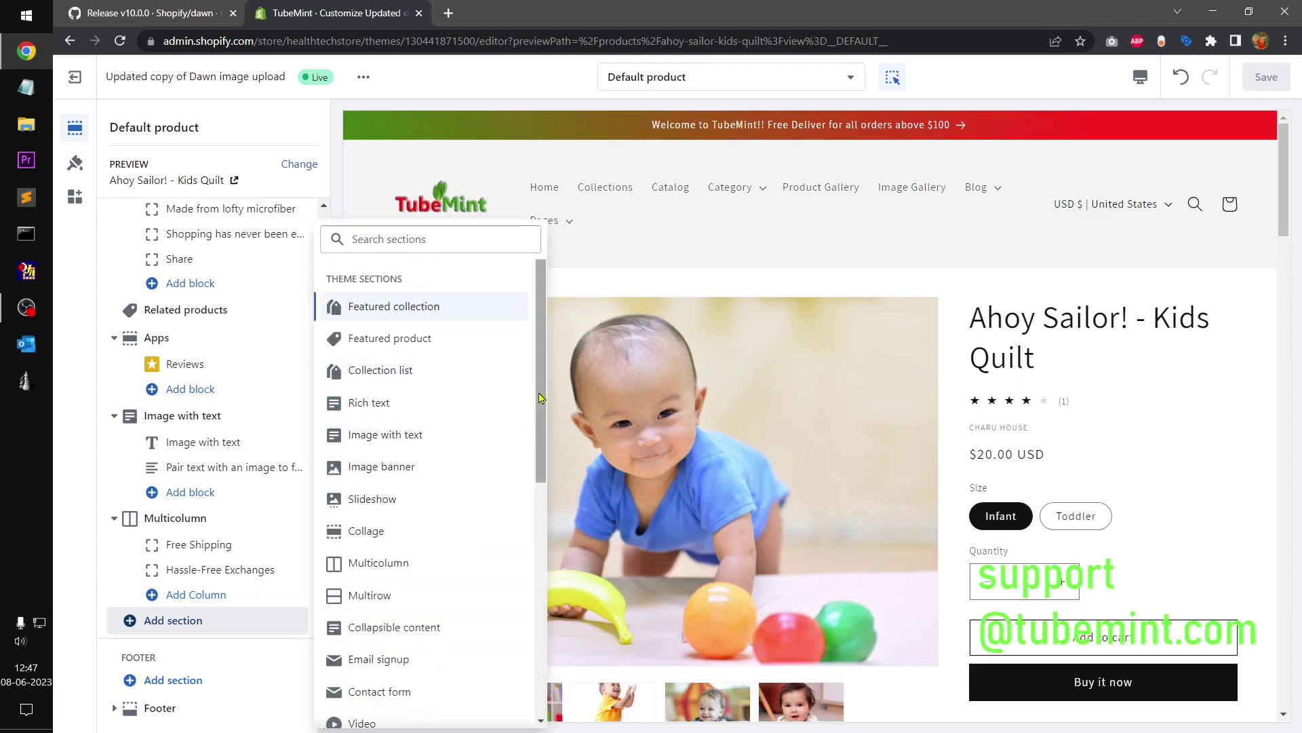
scroll(529, 461, "down", 3)
scroll(529, 485, "down", 1)
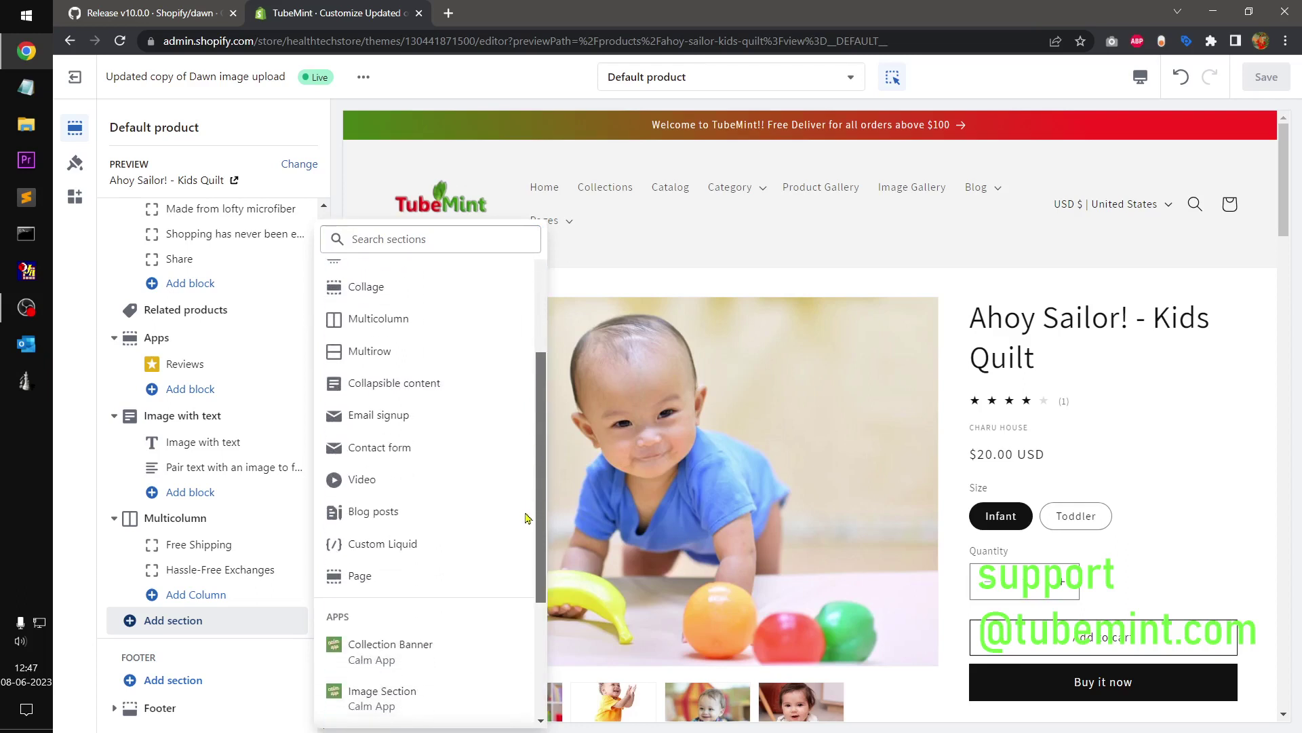
scroll(529, 543, "down", 2)
scroll(532, 602, "up", 6)
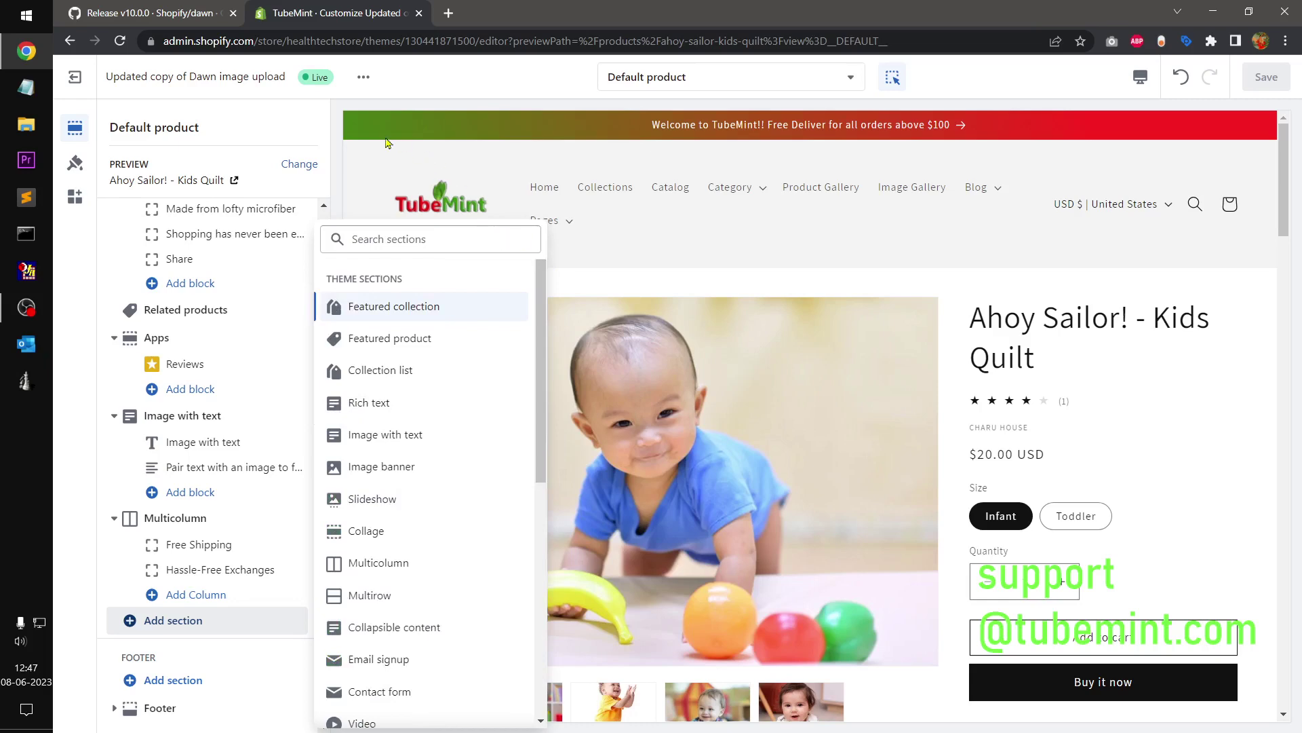
key("Escape")
- Switch to the GitHub v10.0.0 release page and read the header menu, translation and section animation entries
left_click(170, 6)
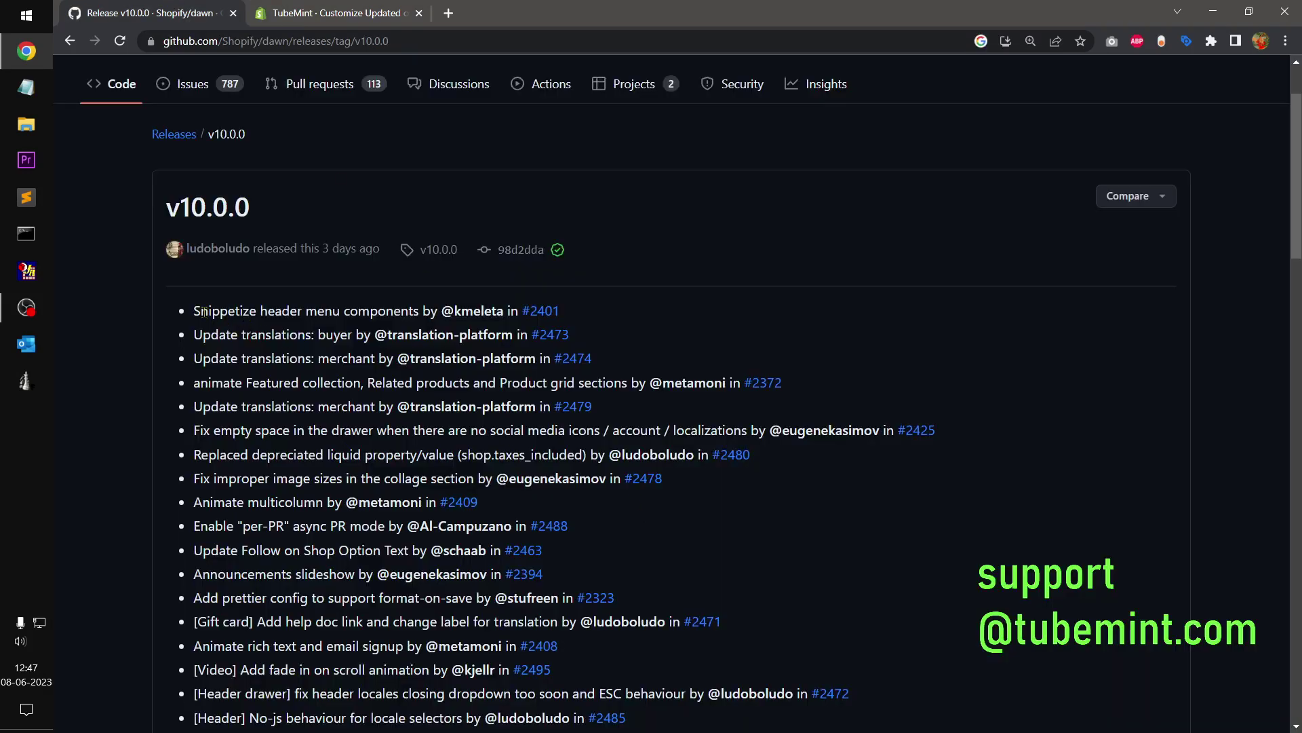
left_click_drag(202, 311, 424, 311)
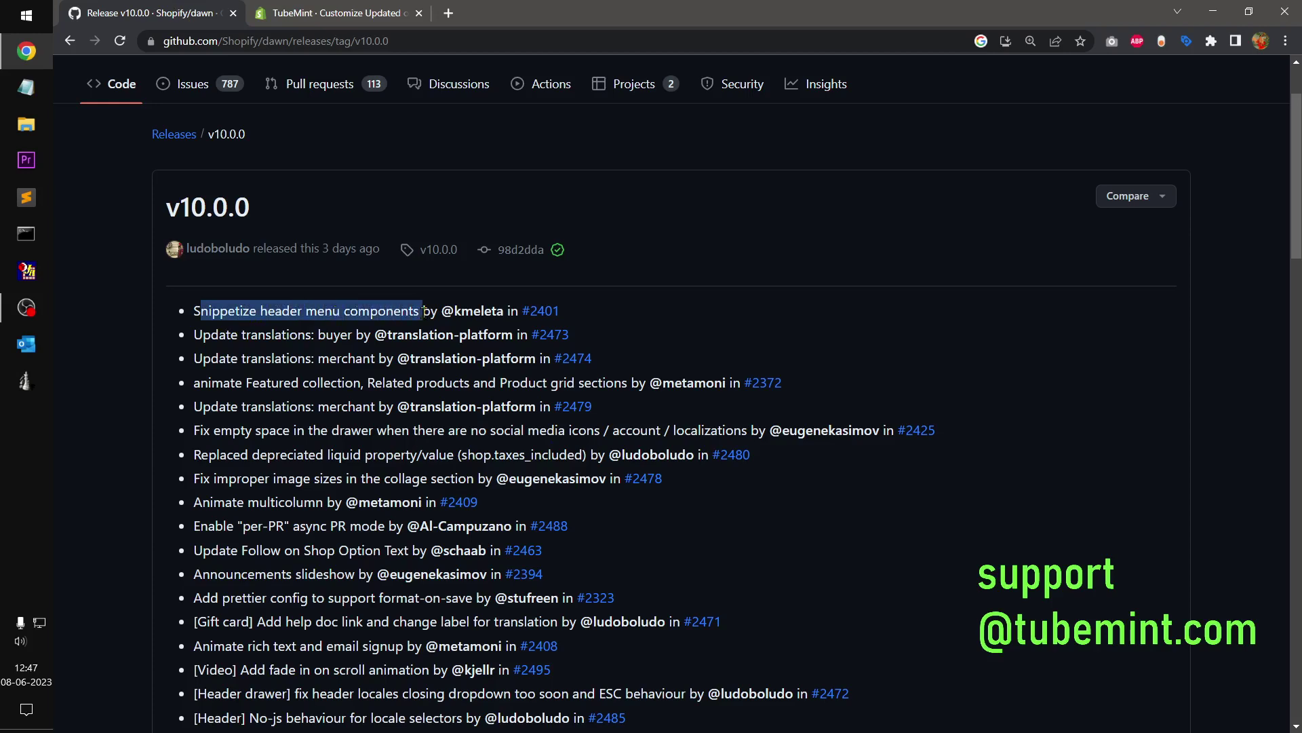
left_click(424, 335)
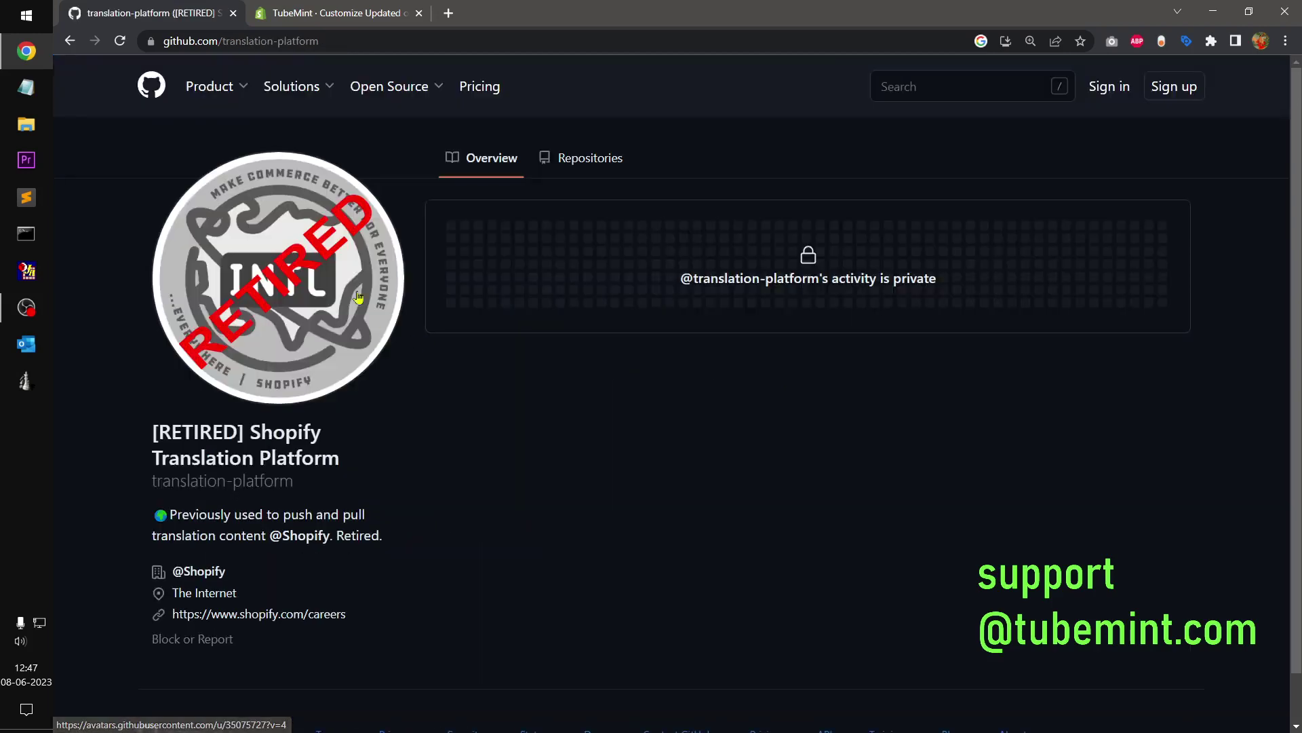
left_click(69, 40)
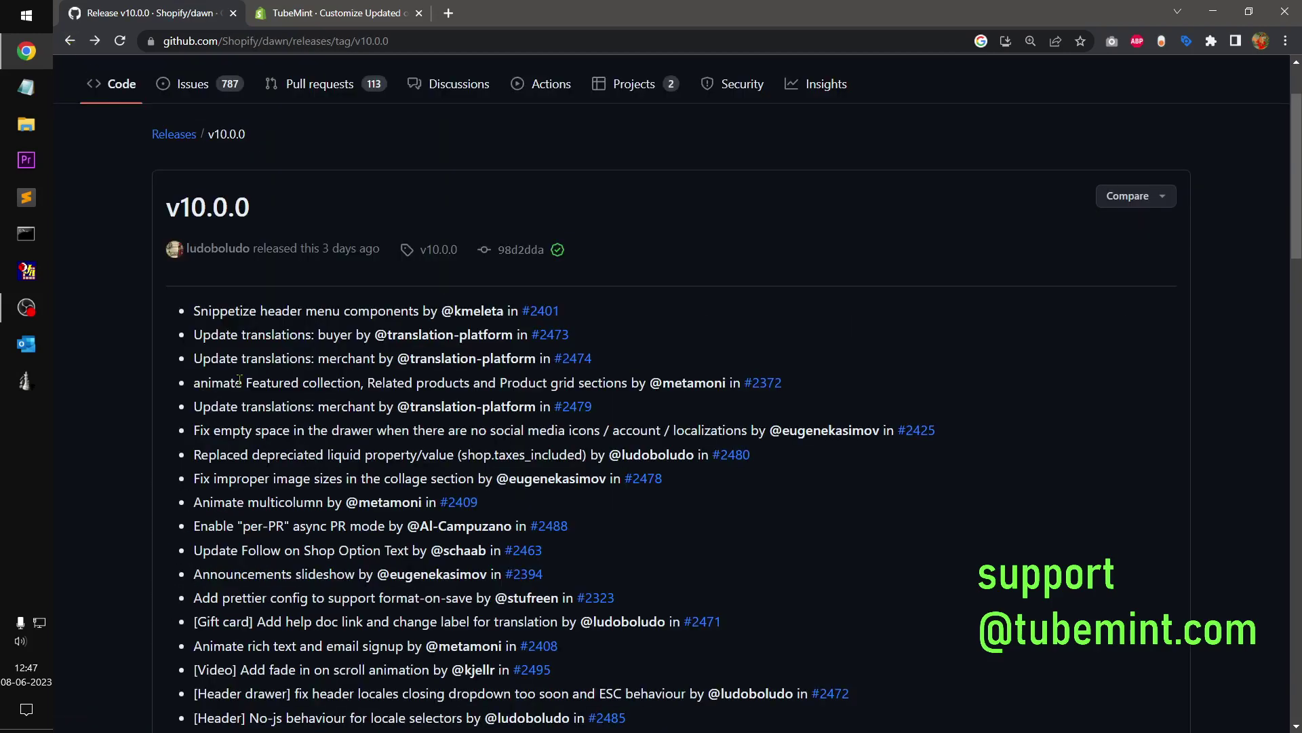
left_click_drag(195, 311, 292, 329)
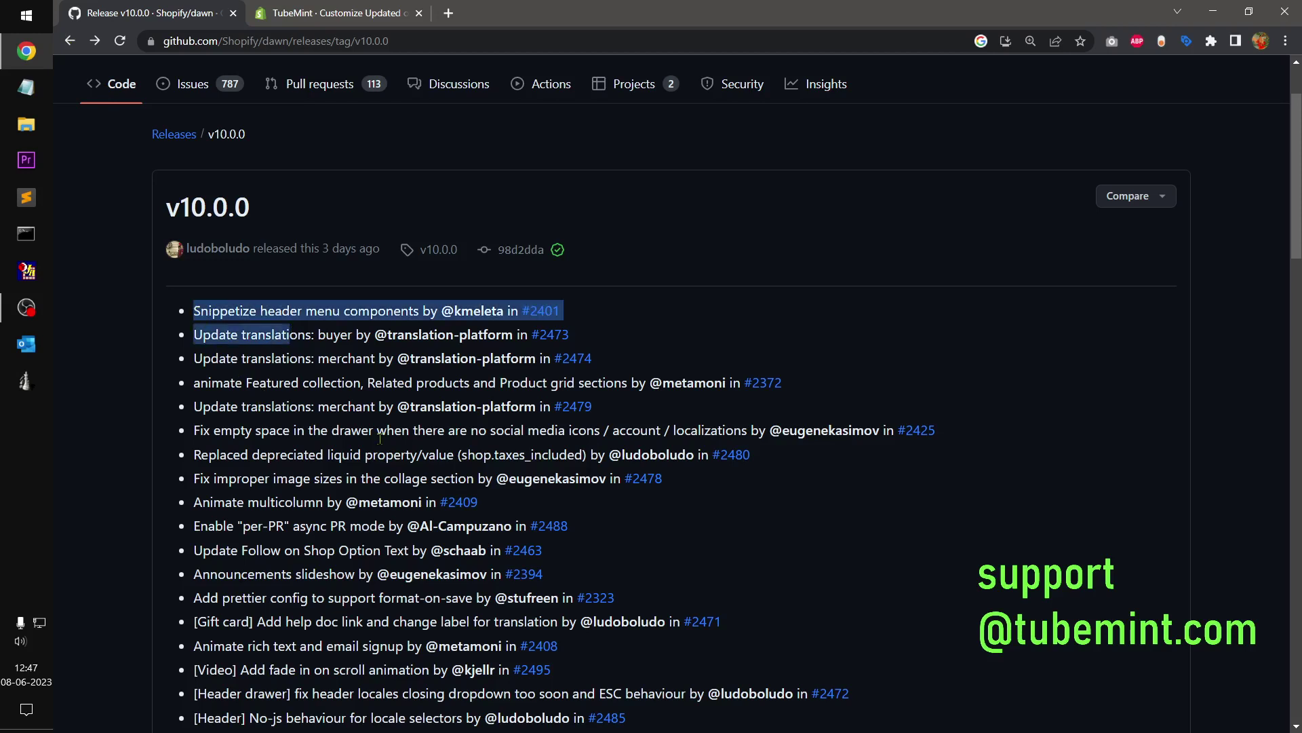
left_click(284, 328)
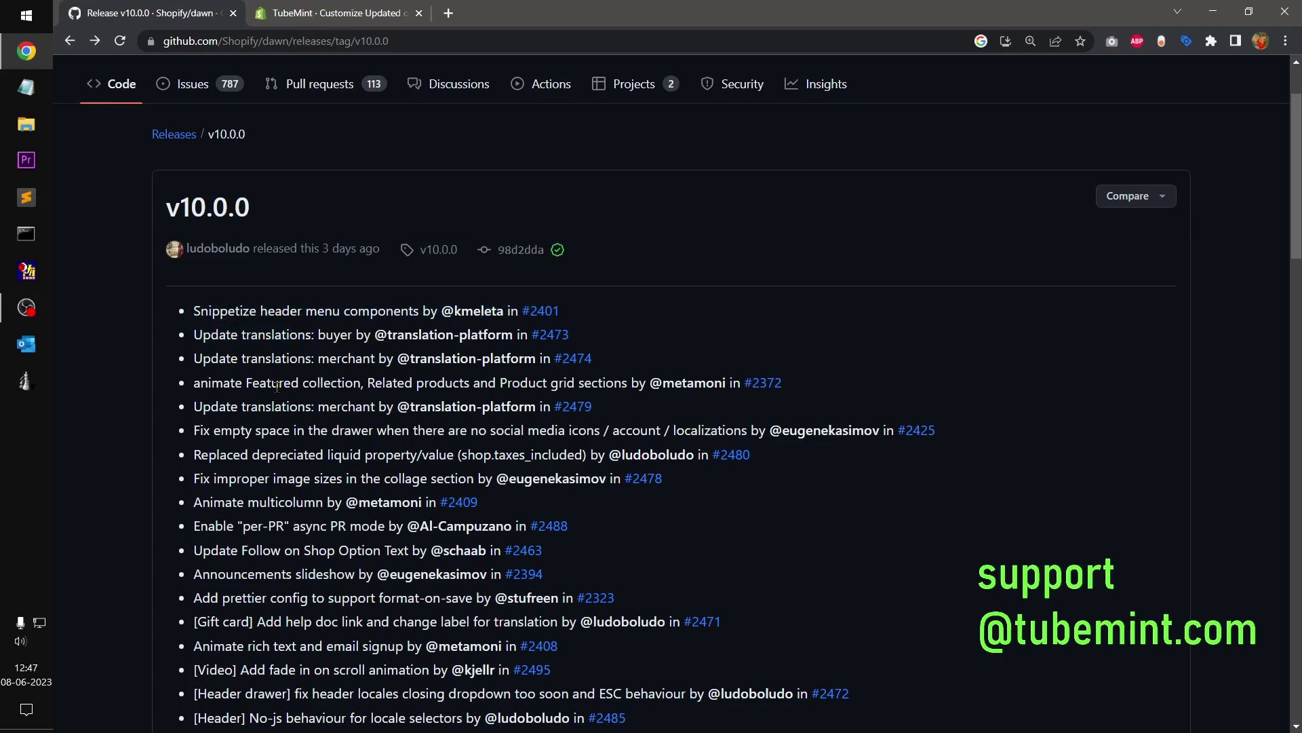
- Switch to the theme editor, open the home page's Featured collection section and enable its carousel on desktop
key("ctrl+Tab")
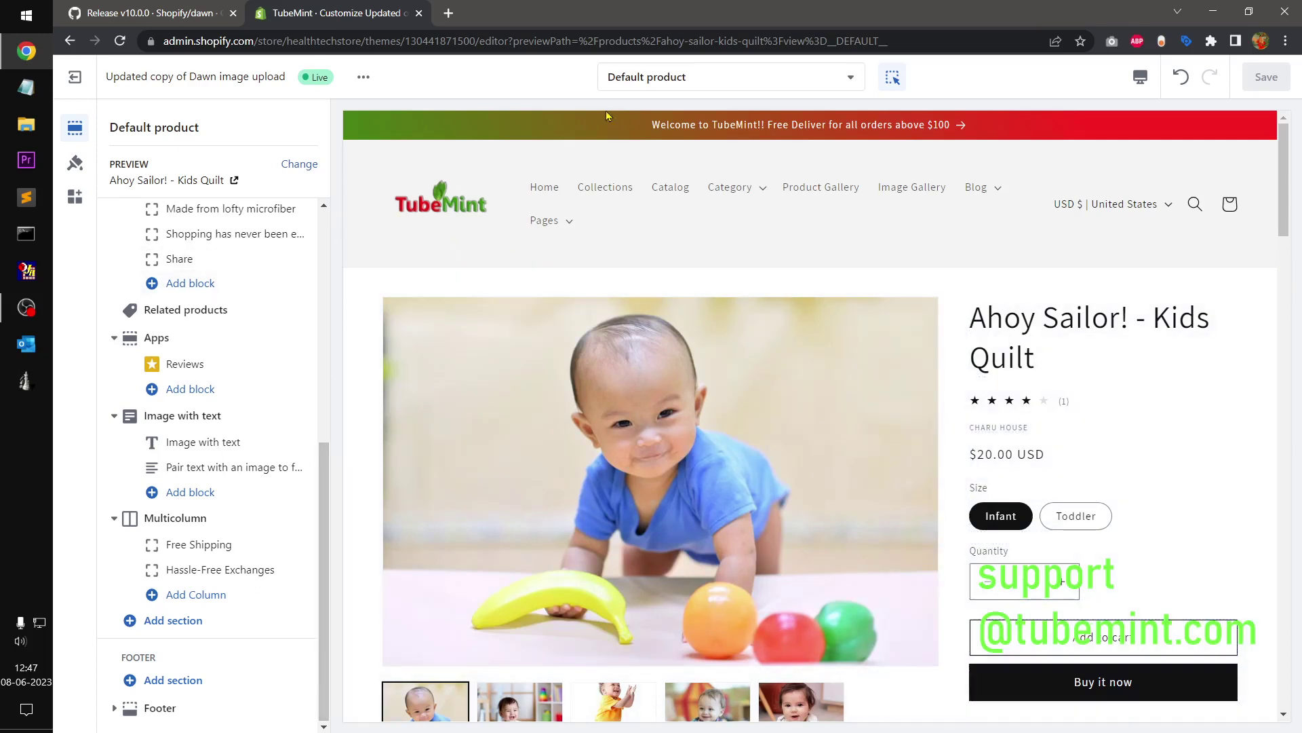
left_click(648, 77)
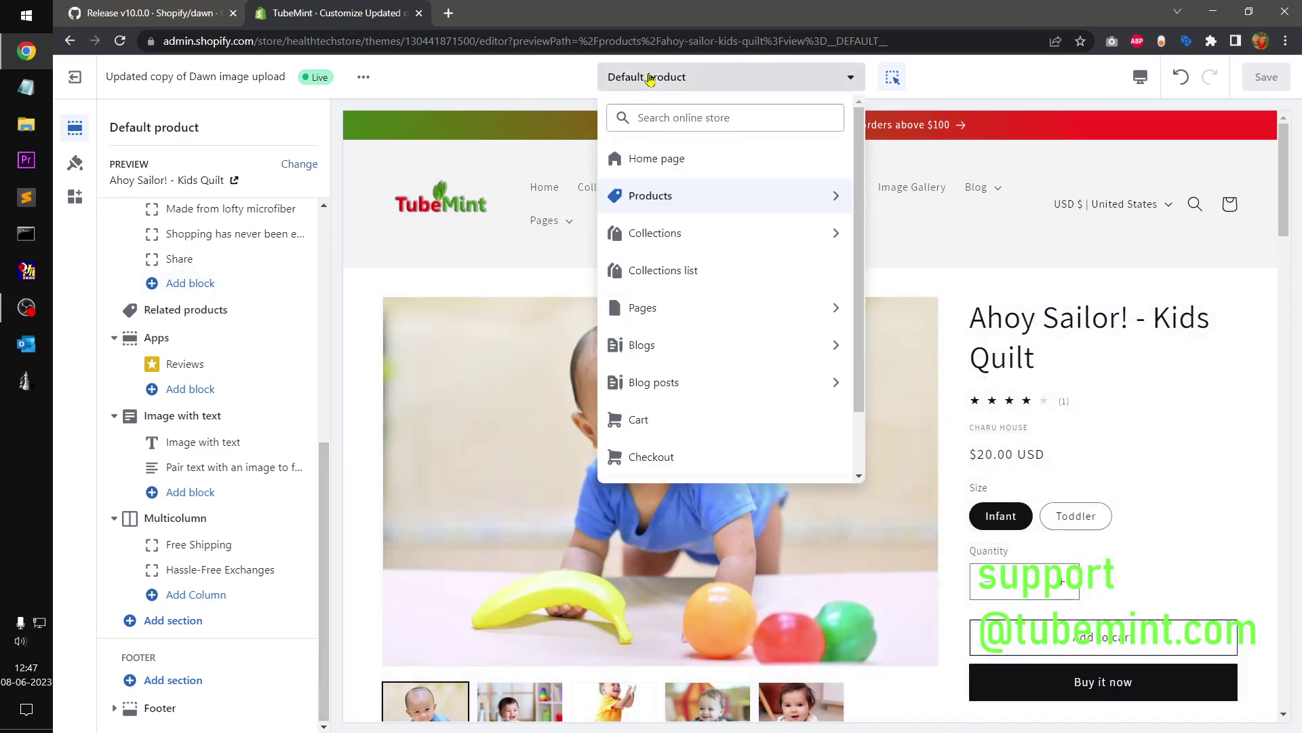
left_click(640, 166)
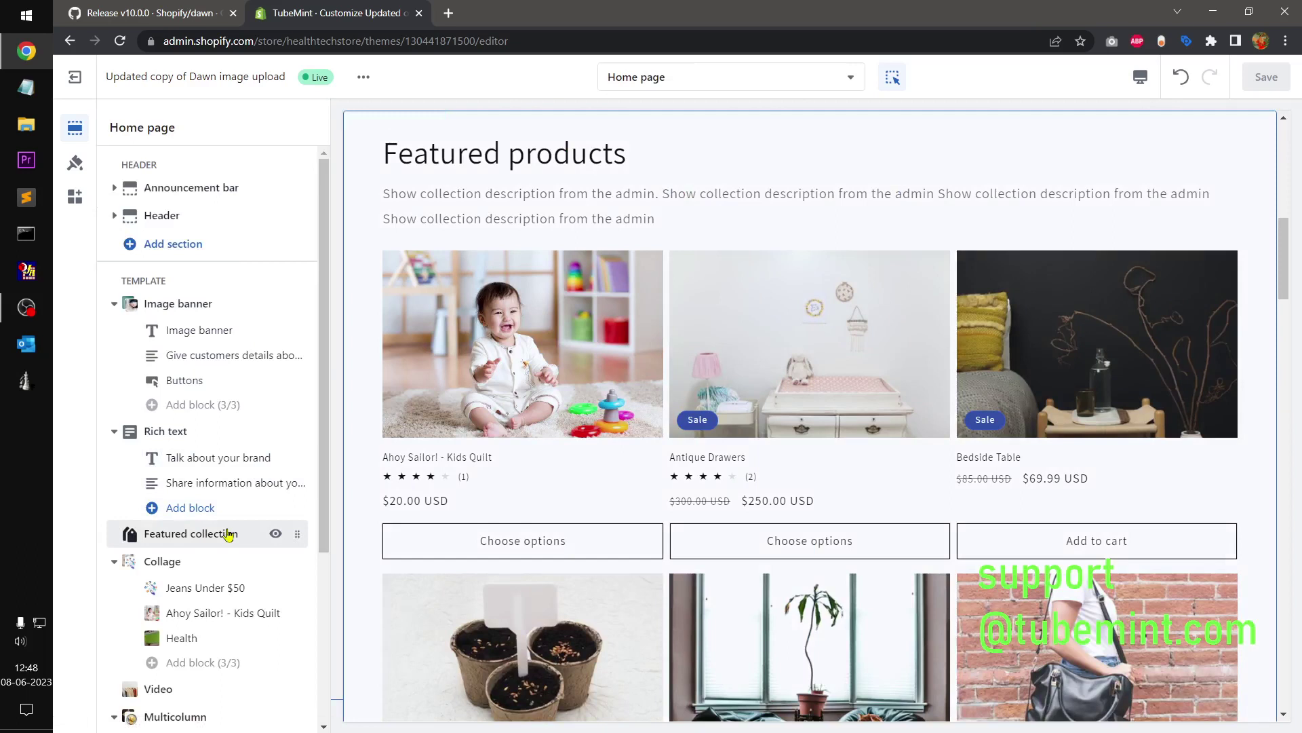
left_click(229, 535)
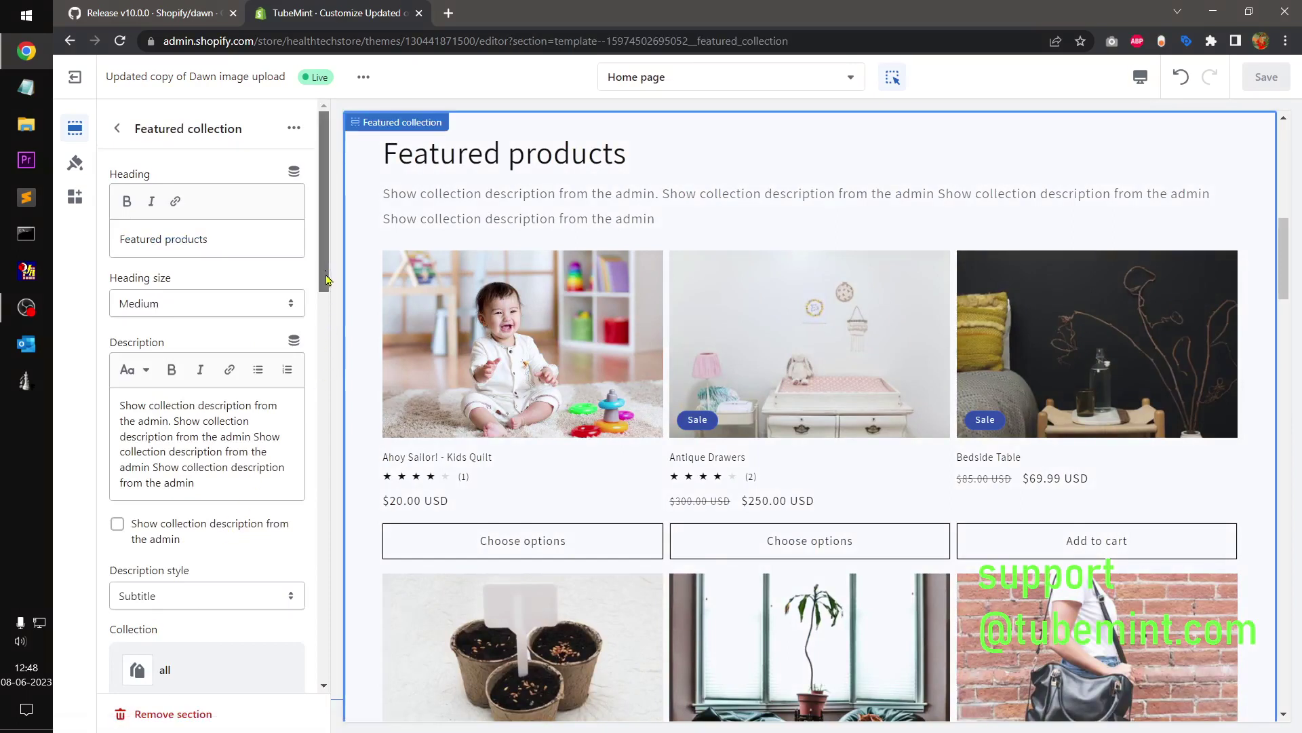
left_click_drag(326, 272, 324, 454)
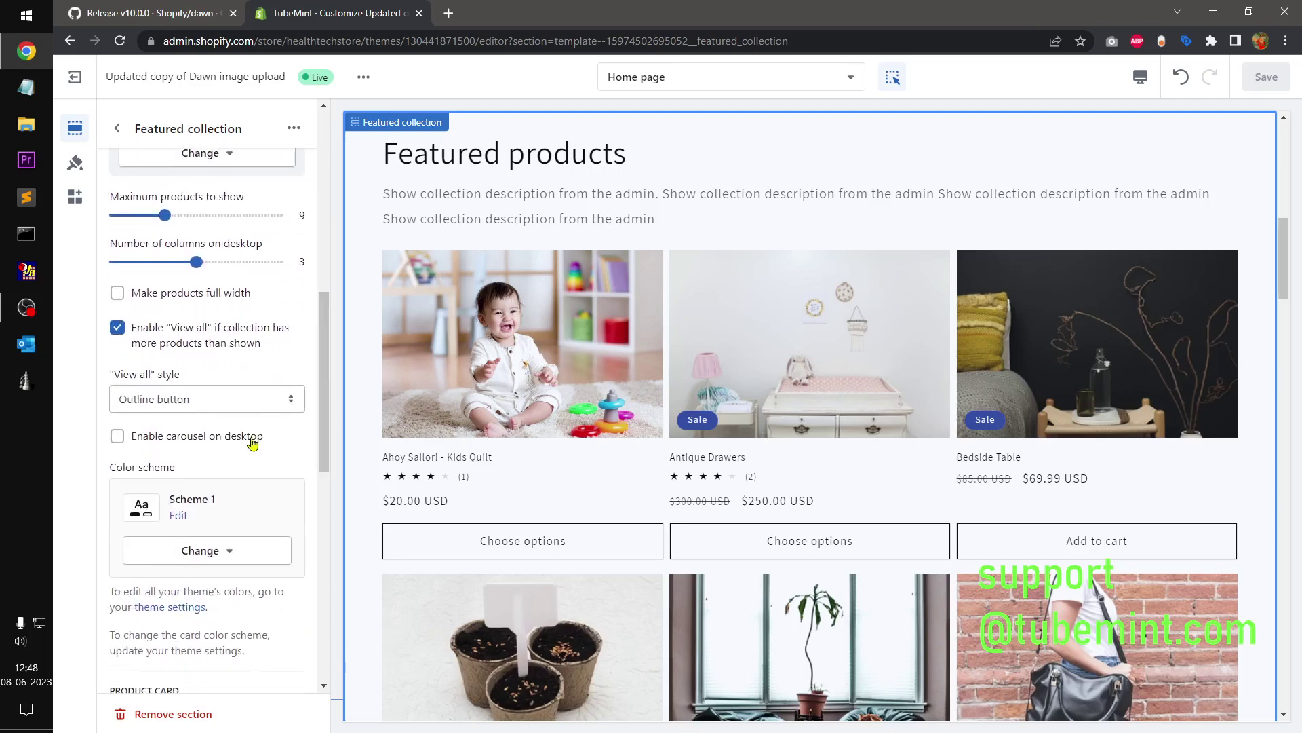
left_click(243, 440)
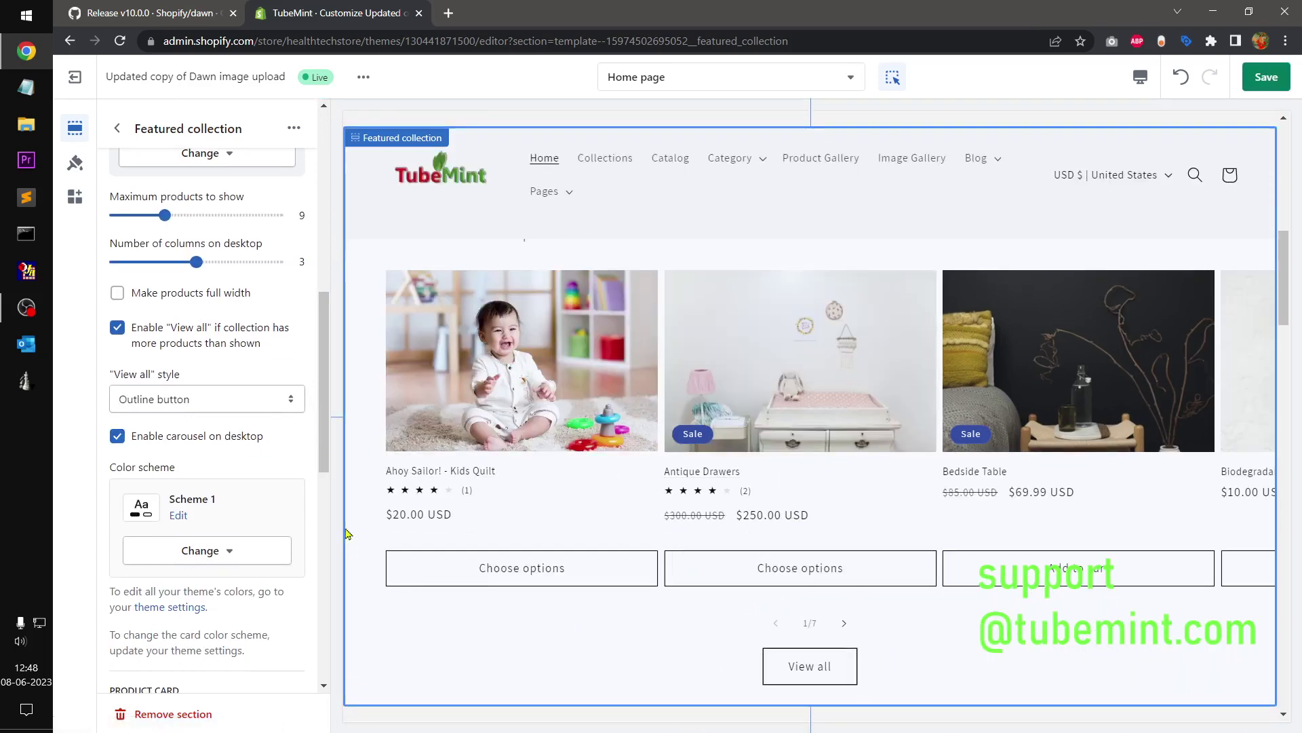
- Examine the Featured collection's product card settings, including the image shape options, and its mobile layout settings
left_click_drag(325, 453, 332, 538)
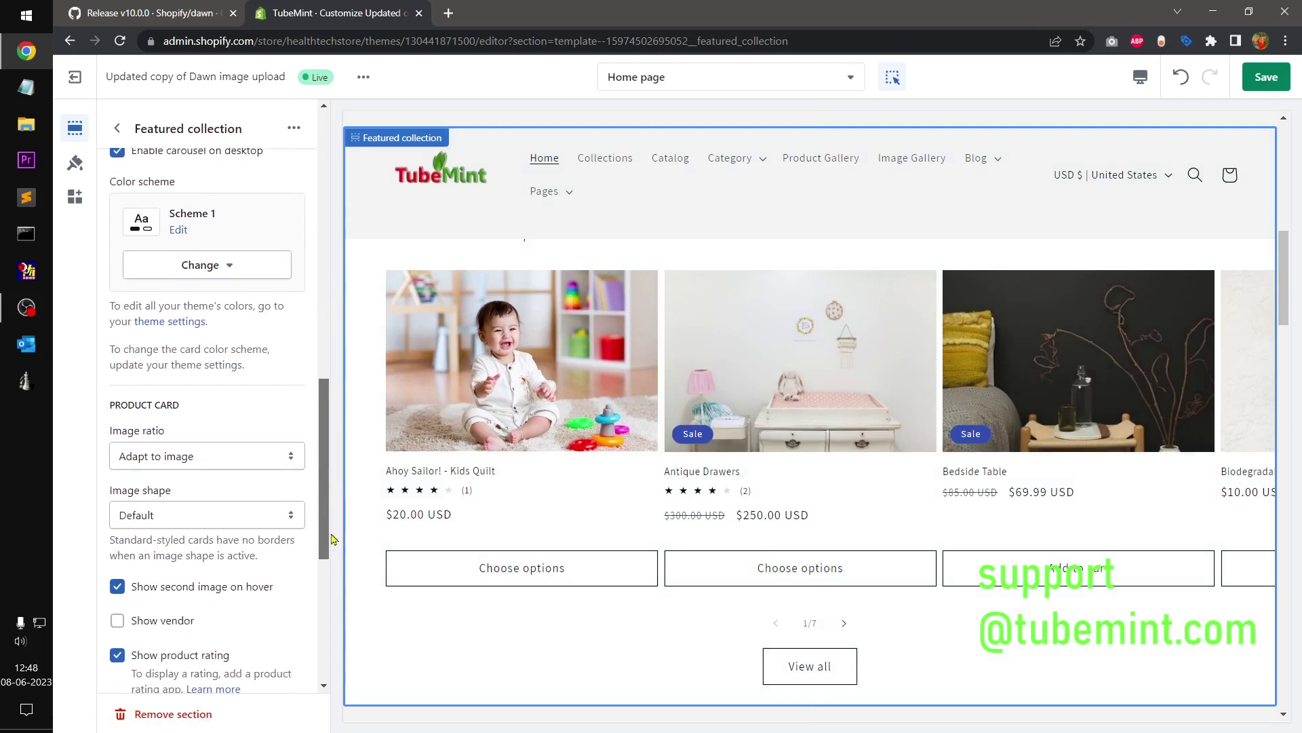
left_click(257, 517)
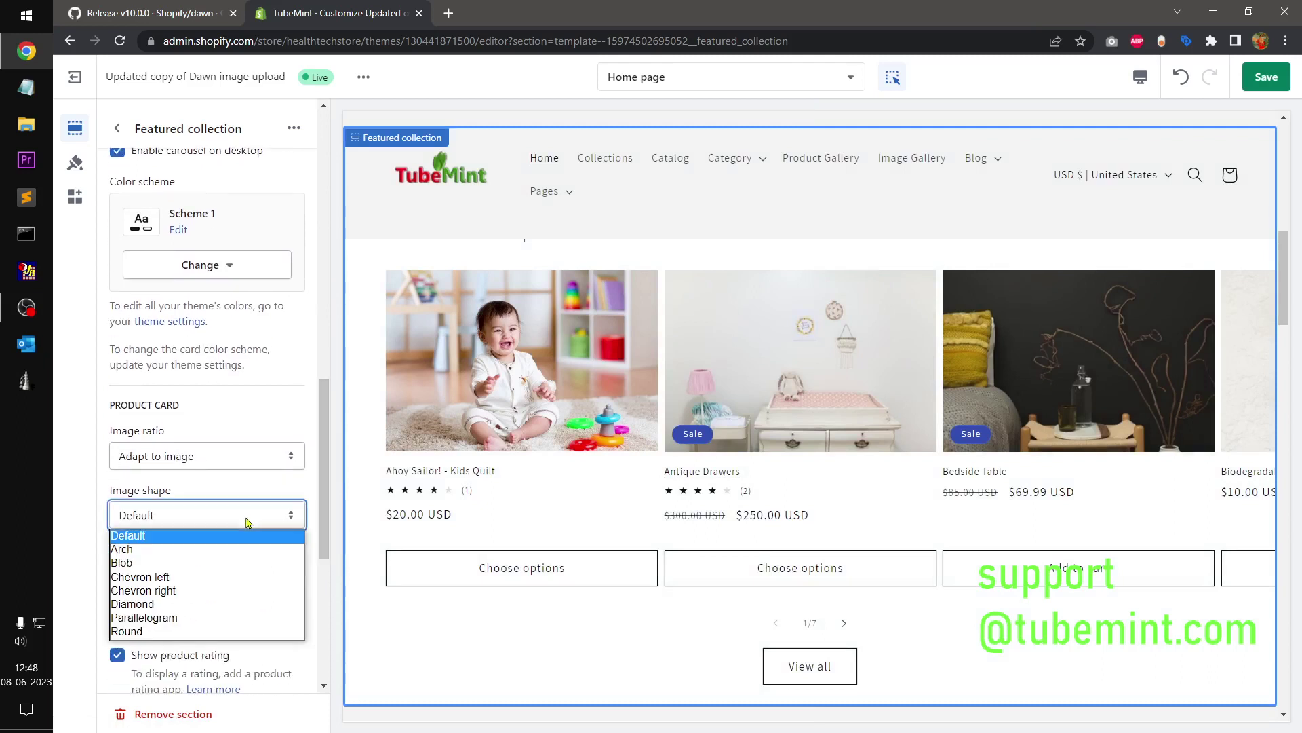
left_click(93, 503)
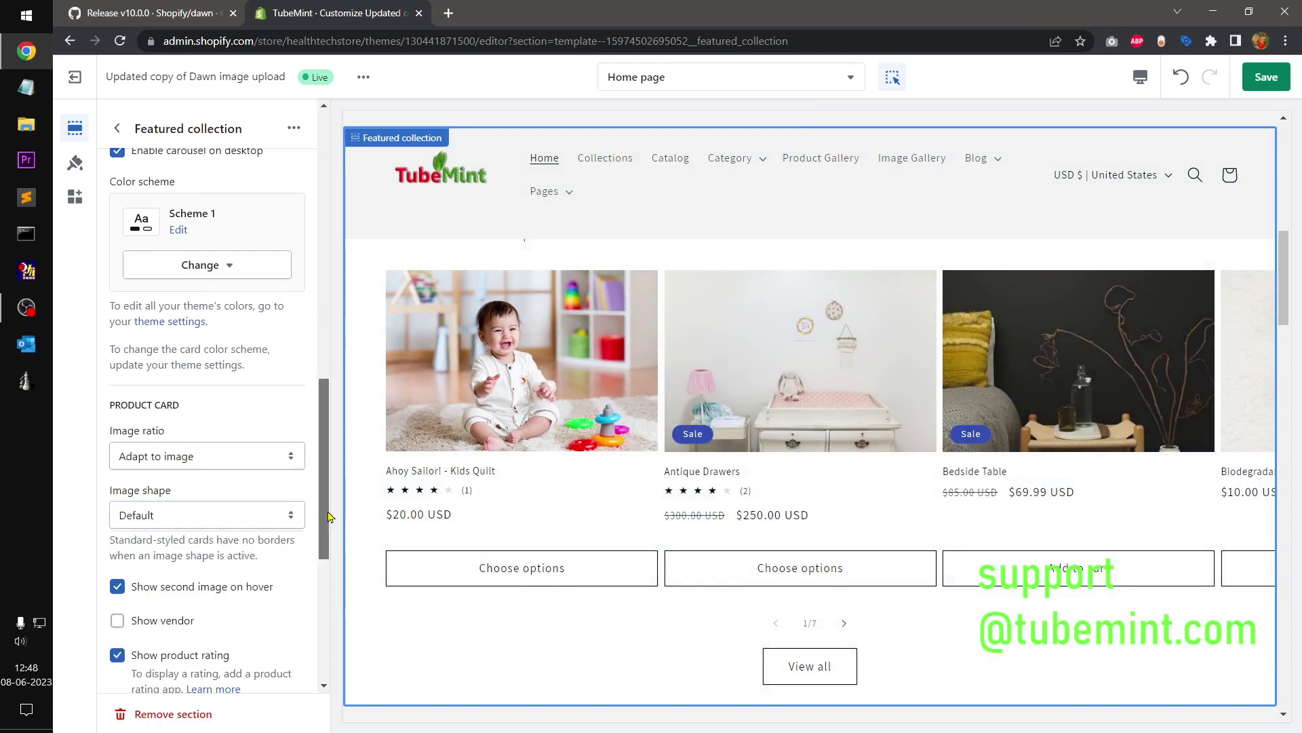
left_click_drag(325, 514, 324, 570)
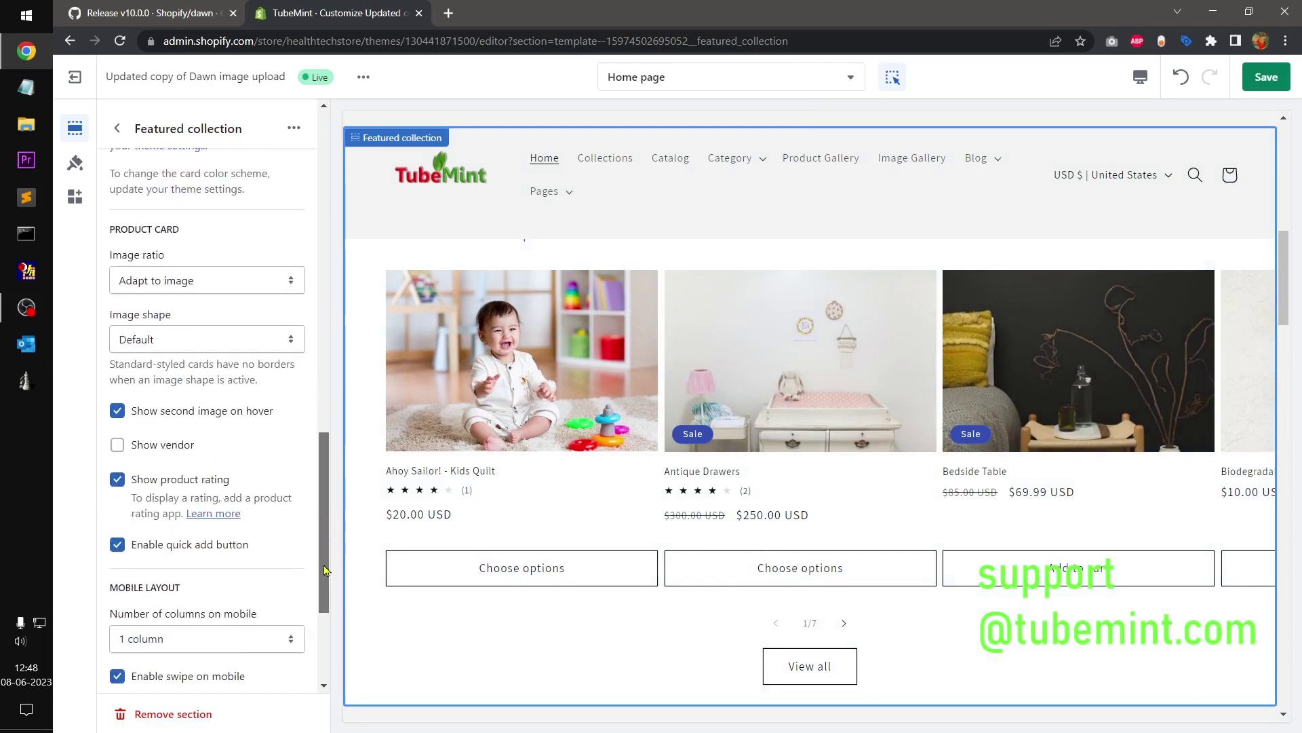
- Enable showing the collection description from the admin in the Featured collection section and save the theme changes
left_click_drag(324, 570, 315, 203)
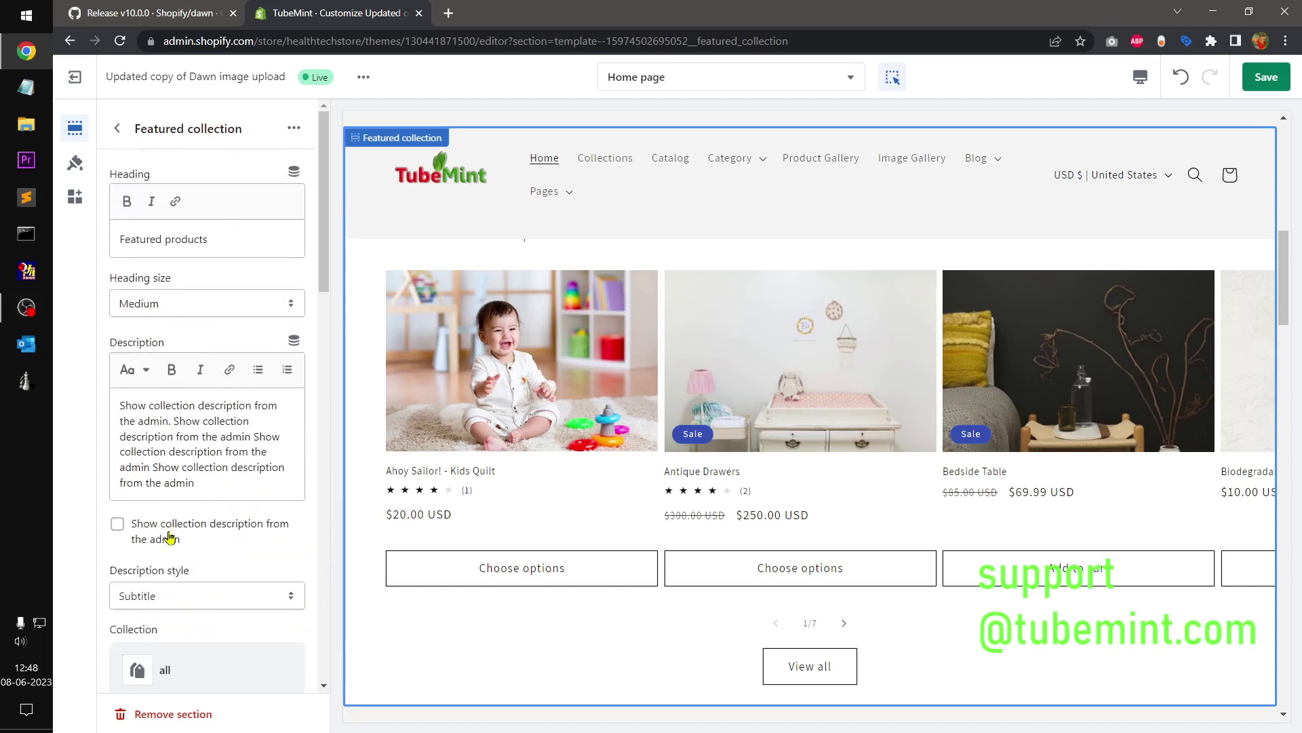
left_click(235, 531)
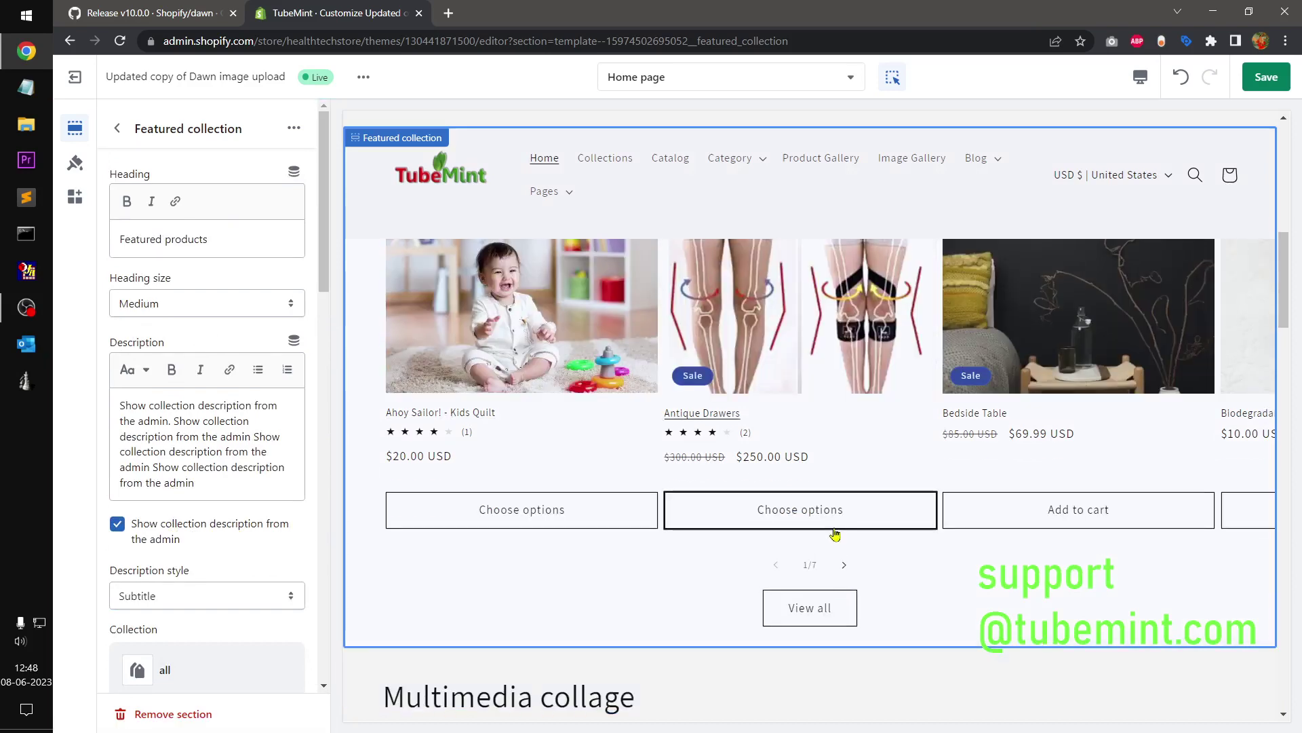
scroll(835, 534, "down", 8)
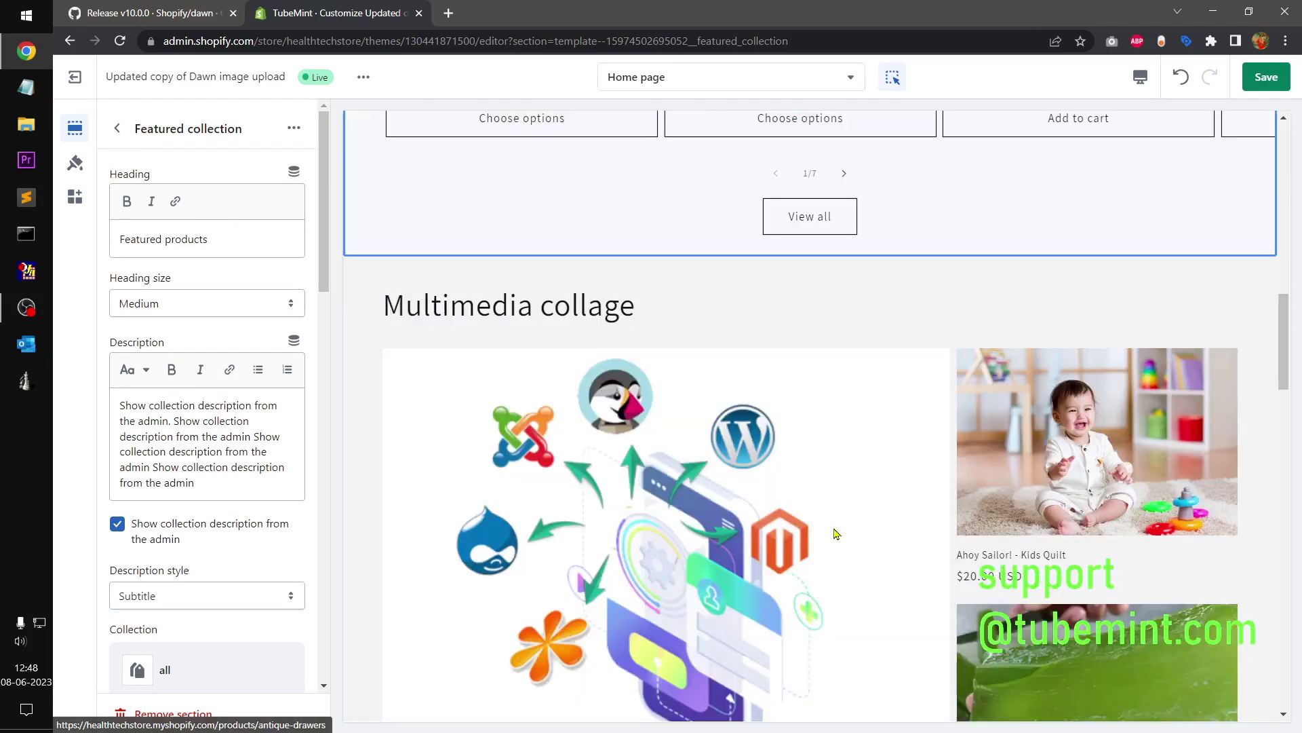
scroll(234, 629, "down", 10)
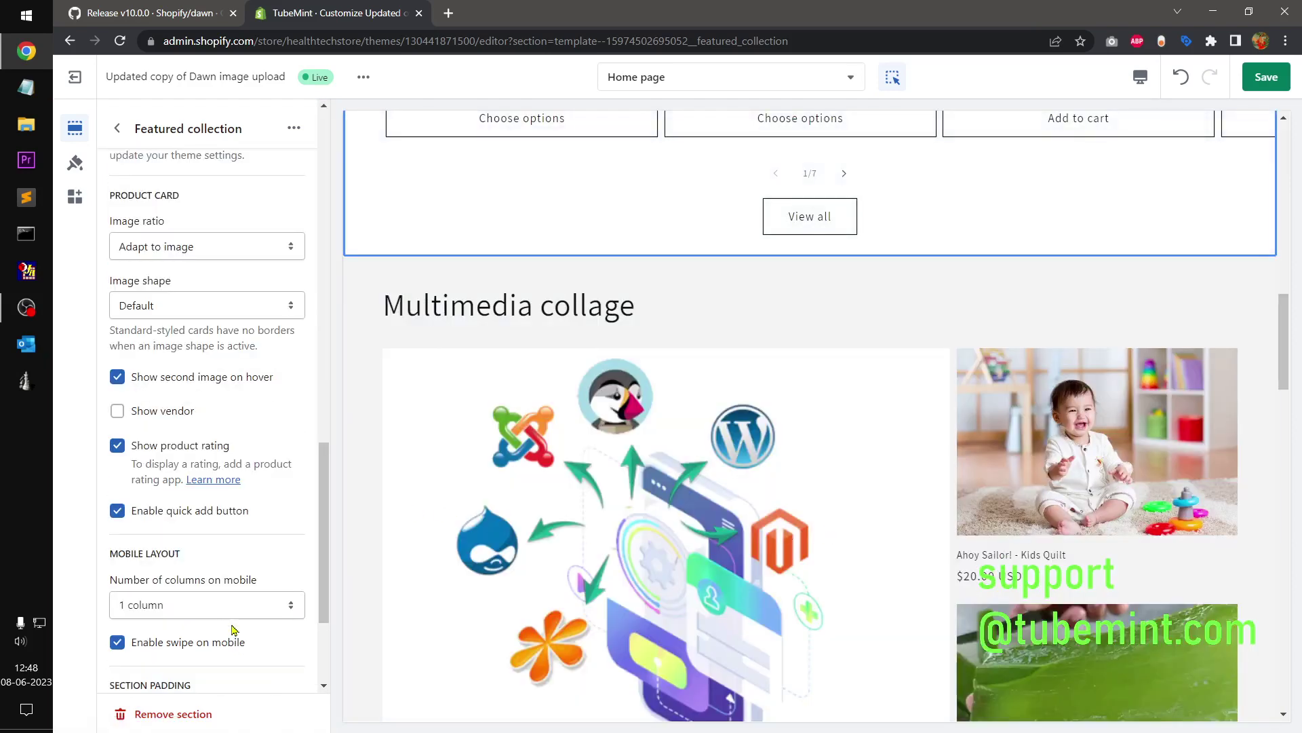
scroll(245, 593, "down", 2)
scroll(244, 593, "up", 13)
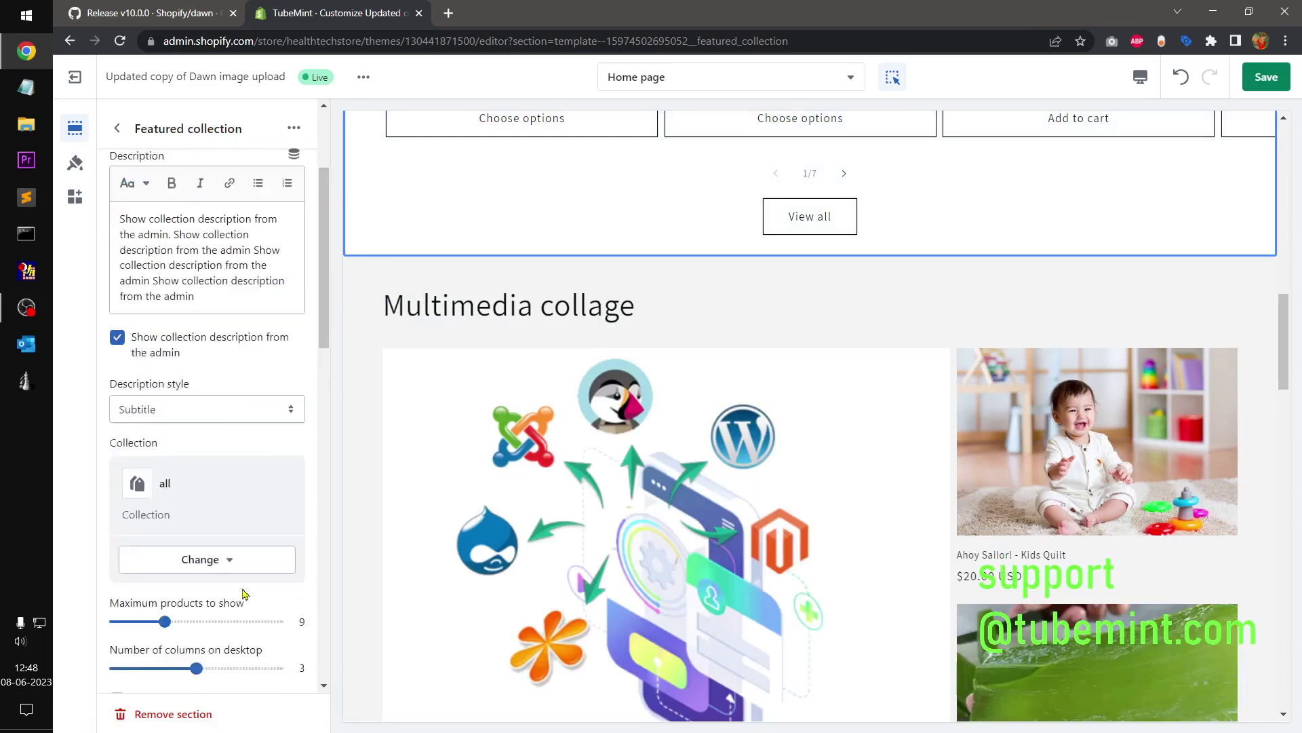
left_click(117, 128)
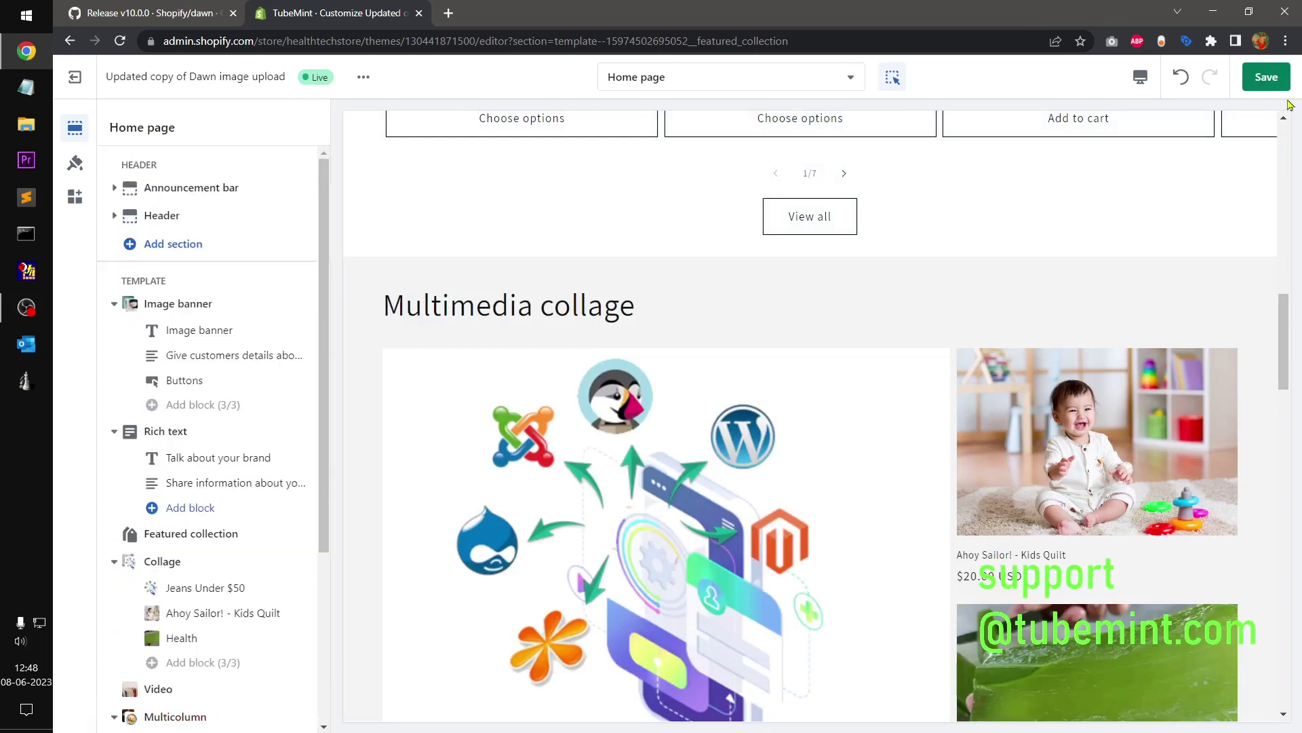
- Return to the GitHub release page and read the entries on the taxes property, collage image sizes and multicolumn animation
left_click(174, 12)
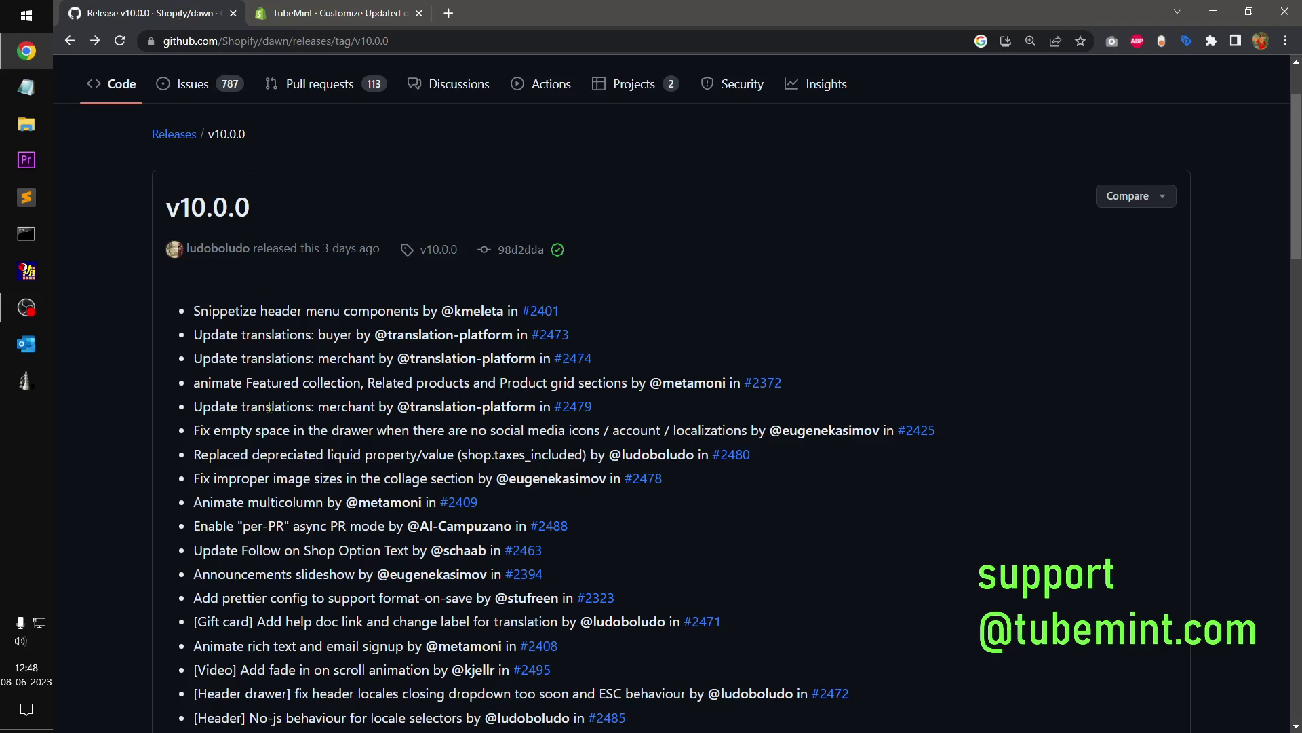
left_click_drag(267, 456, 387, 461)
left_click(360, 473)
left_click_drag(213, 484, 305, 505)
left_click_drag(226, 505, 331, 510)
left_click(356, 532)
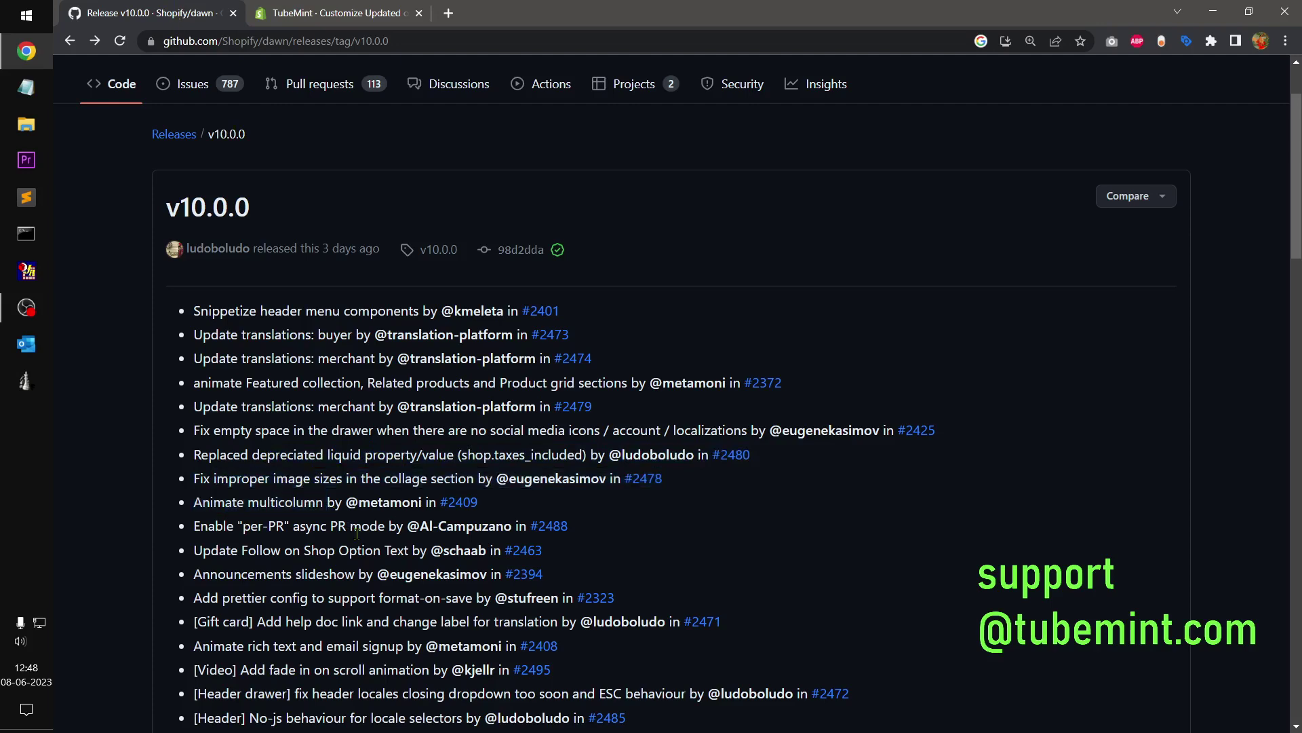
- Switch back to the theme editor and review the settings of the home page's Multicolumn section
left_click(285, 7)
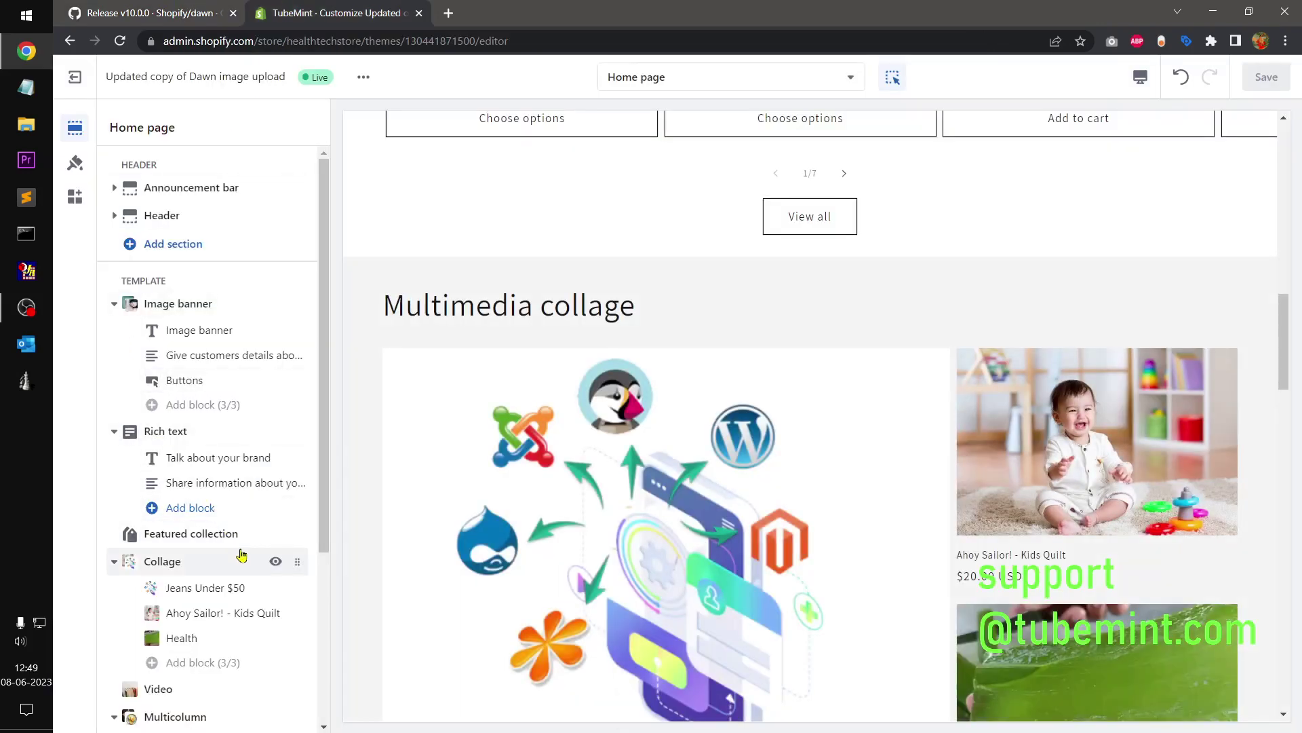
left_click_drag(322, 475, 325, 550)
left_click(202, 550)
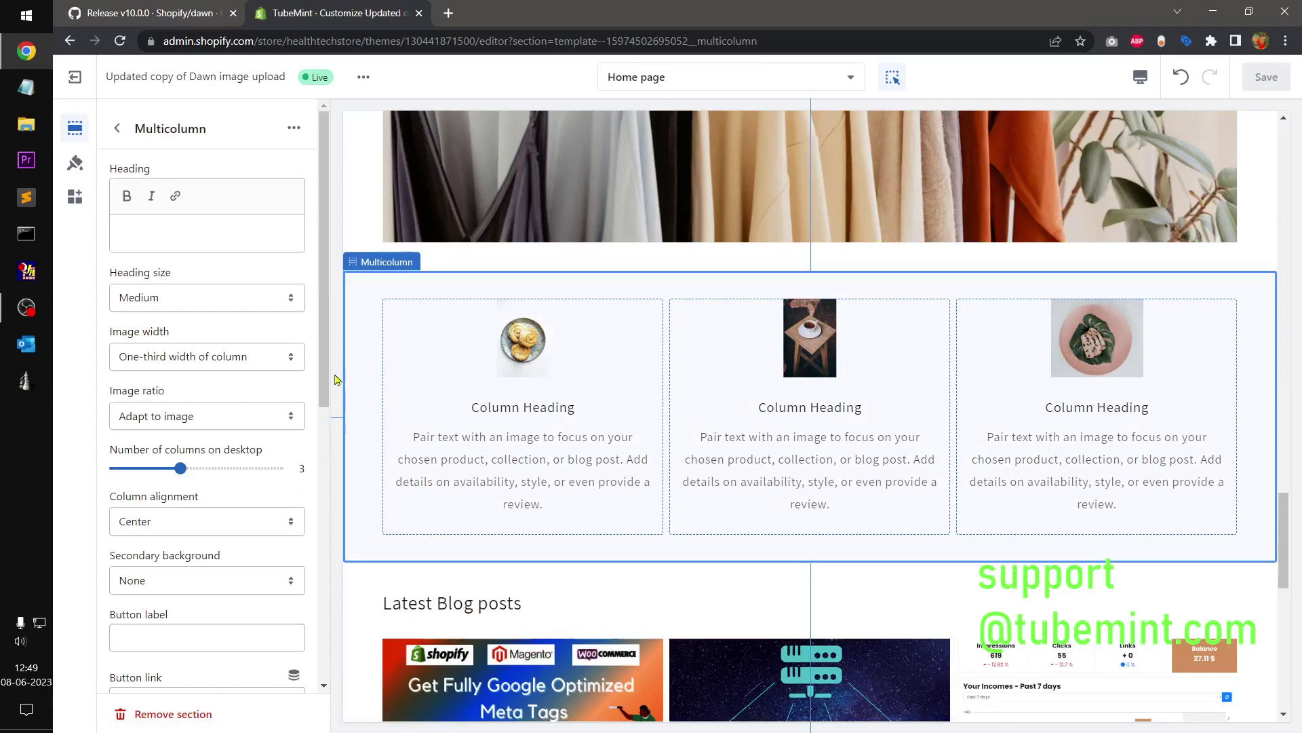
left_click_drag(325, 362, 324, 242)
left_click(117, 129)
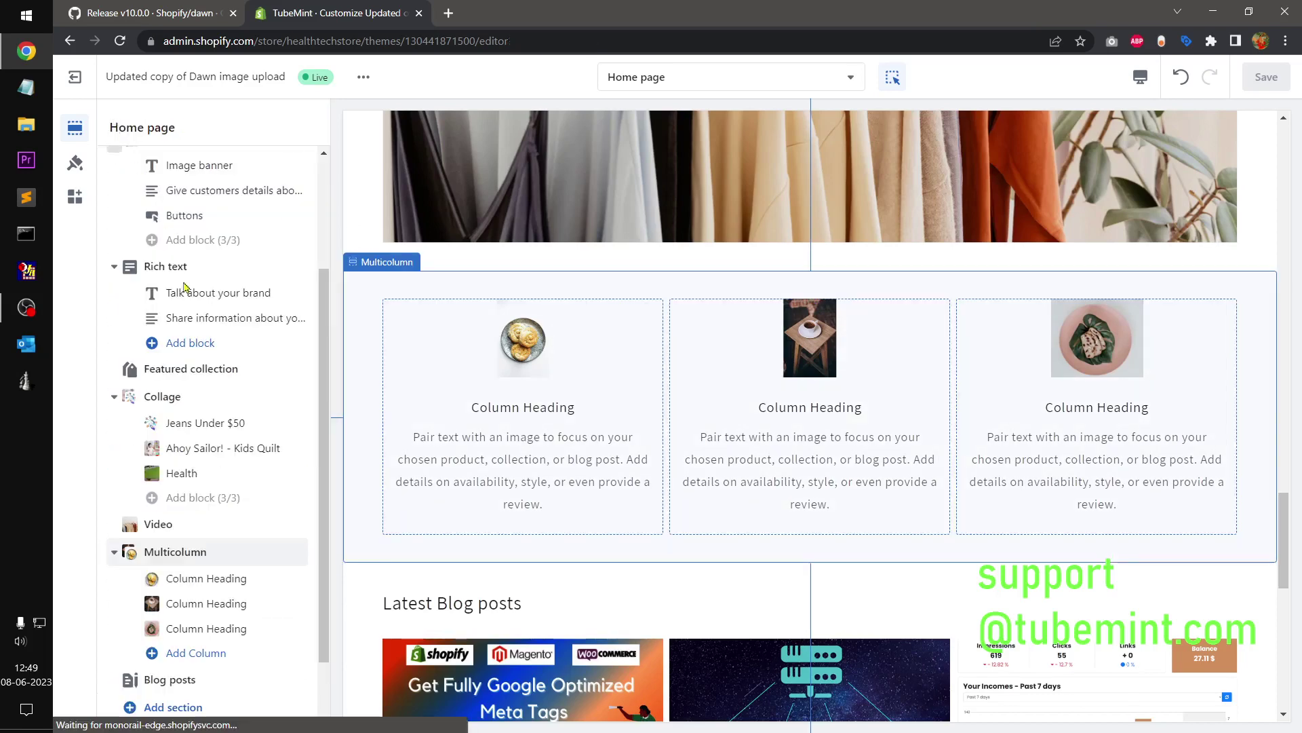
- Examine the image, heading, description and link settings of the Multicolumn section's first column
left_click(242, 577)
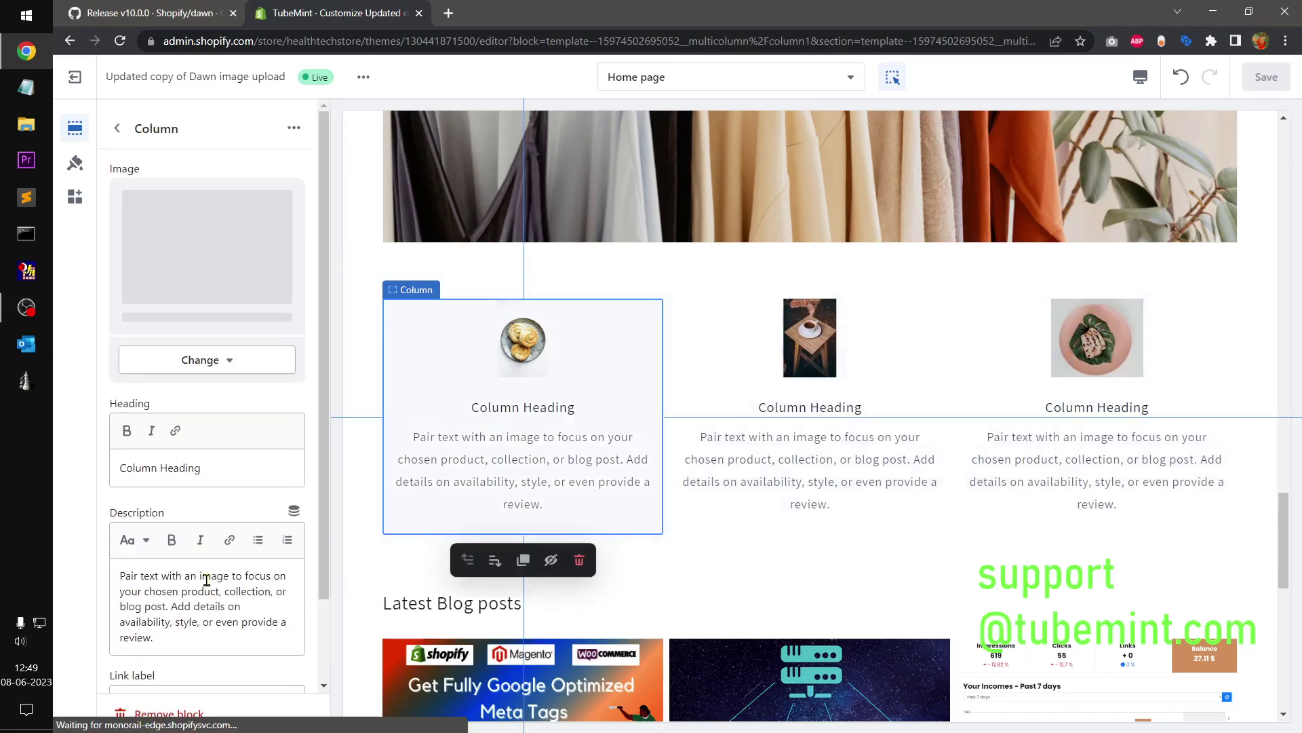
scroll(329, 543, "down", 1)
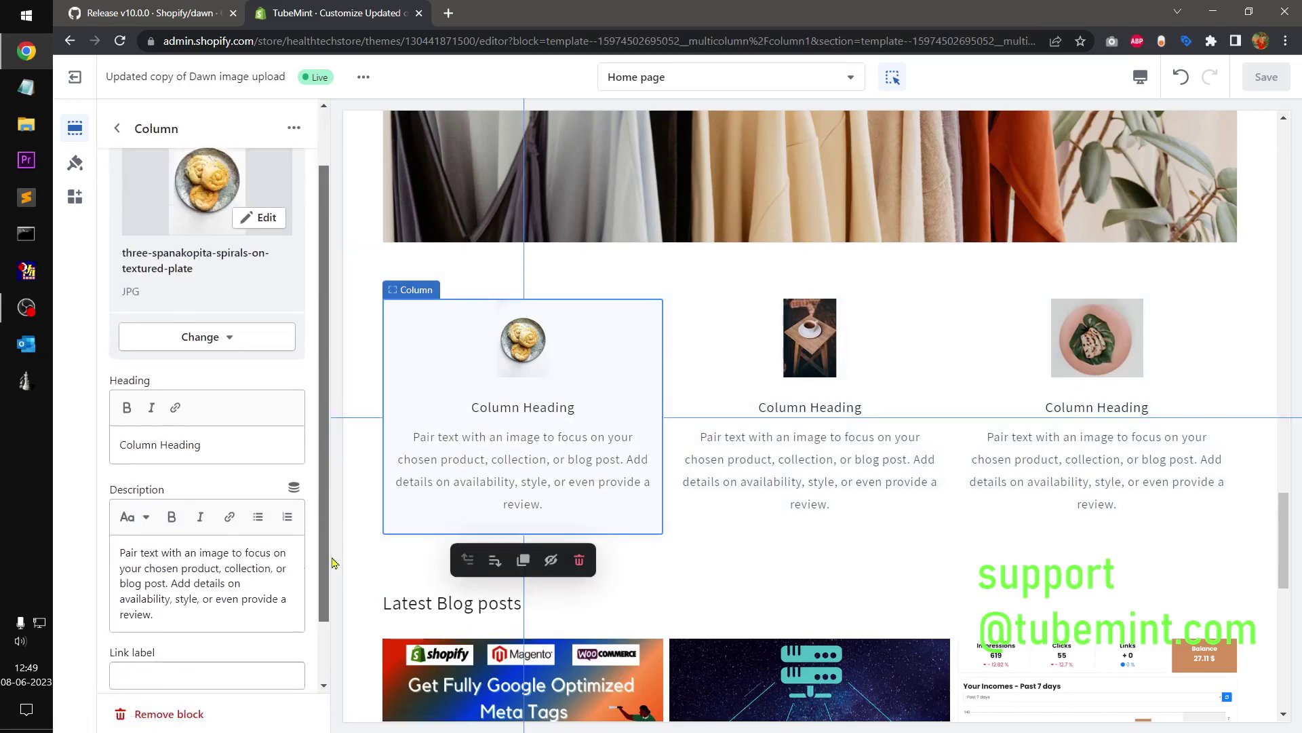
scroll(334, 575, "down", 1)
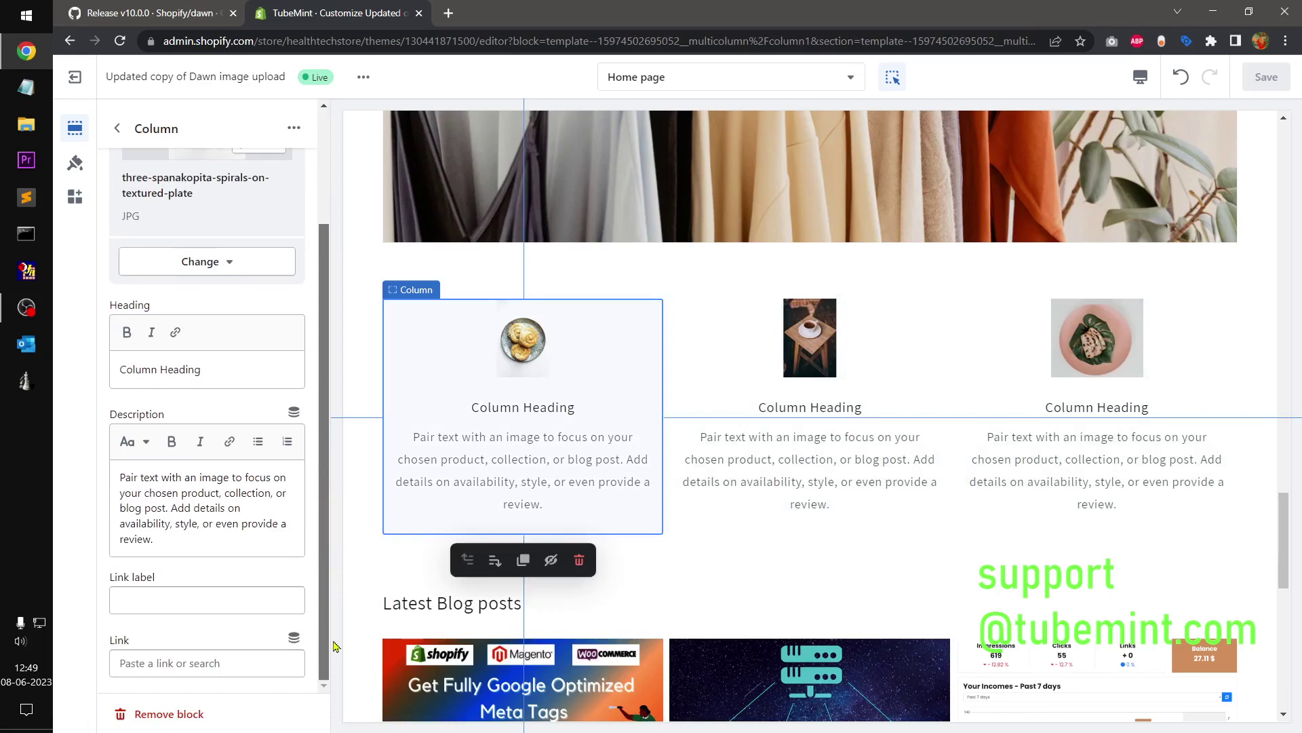
scroll(331, 610, "up", 3)
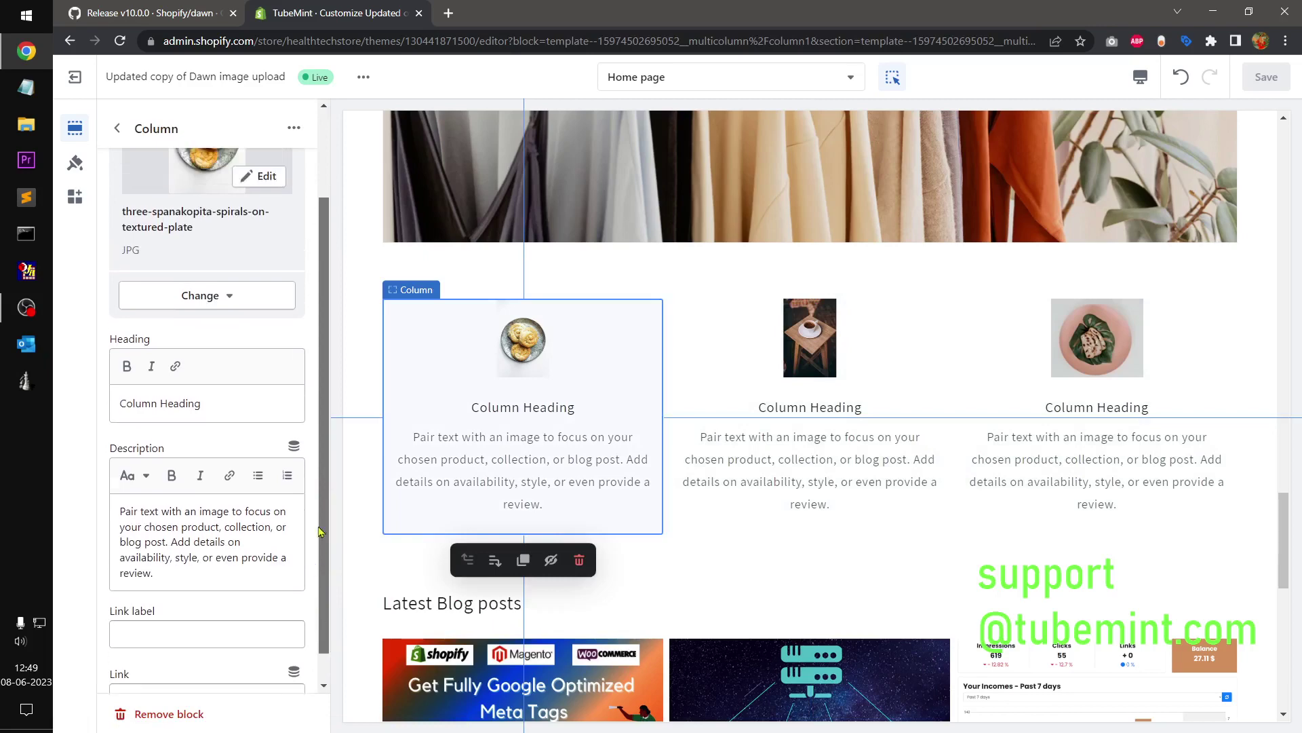
left_click(111, 128)
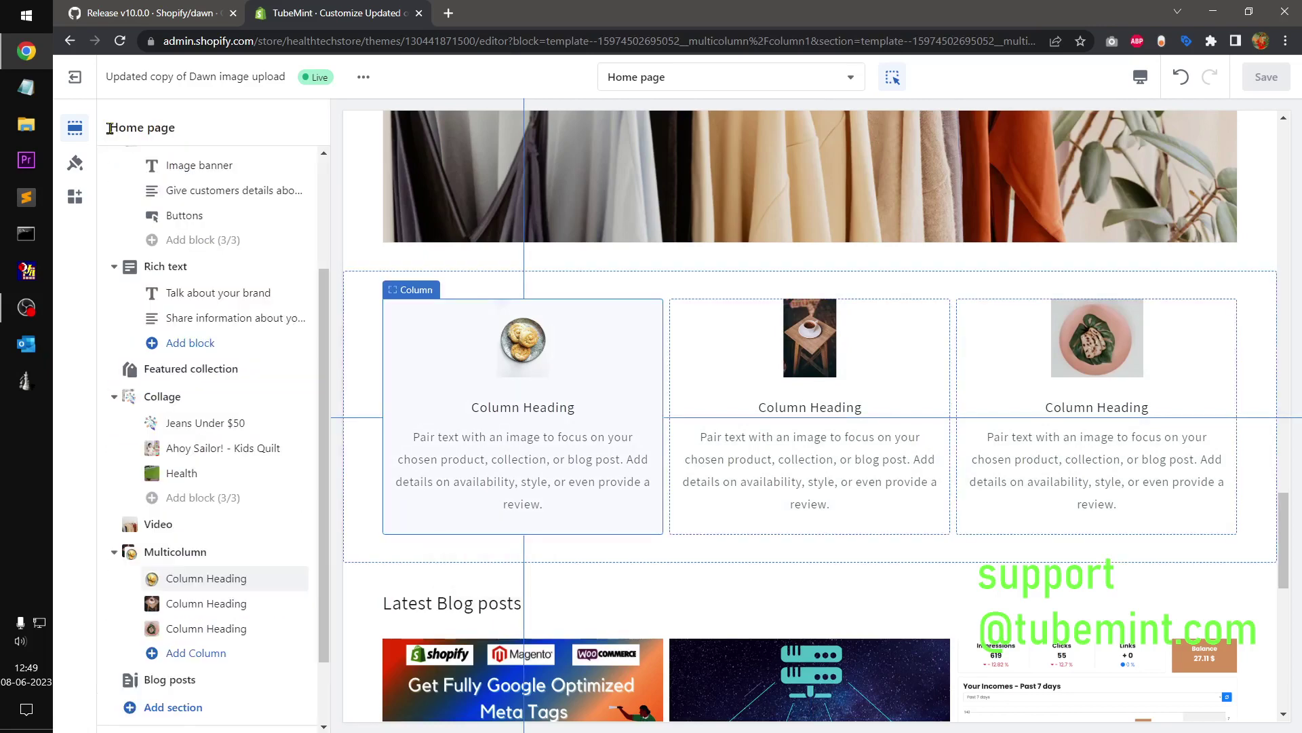
- Enable swipe on mobile for the home page's Multicolumn section
left_click(180, 554)
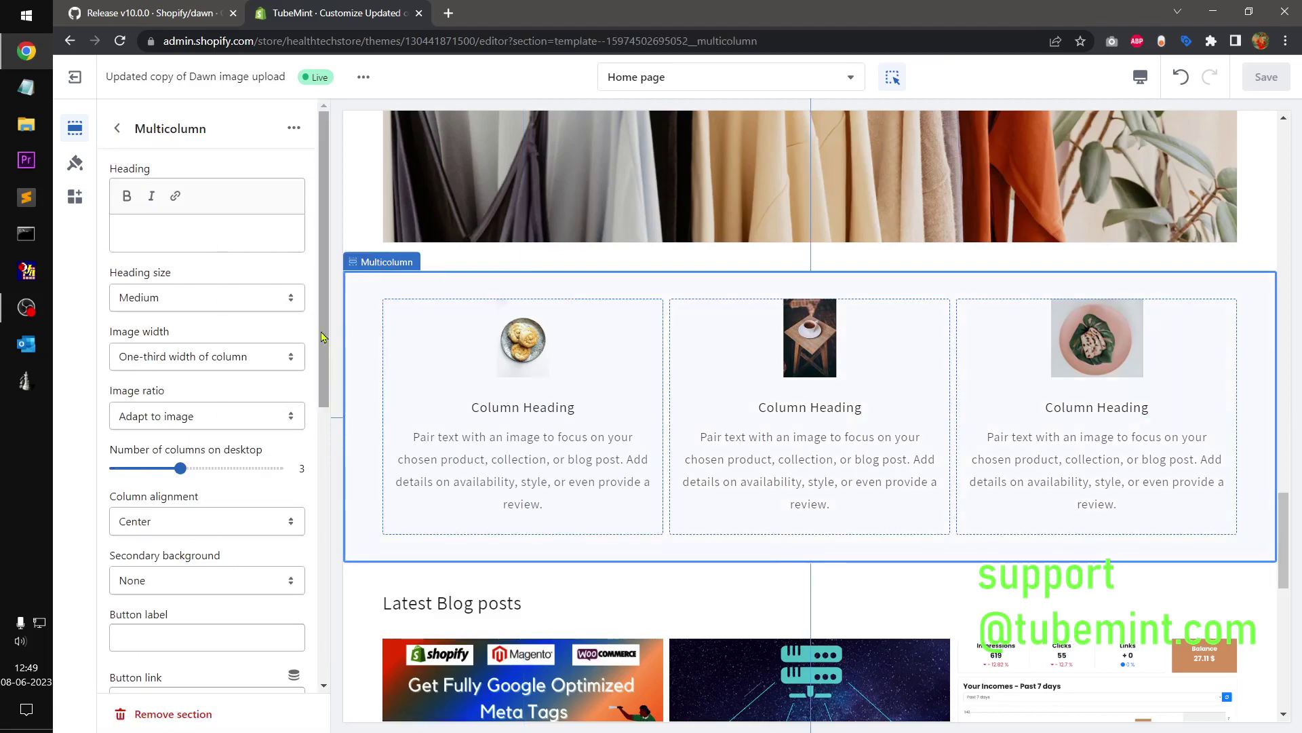
left_click_drag(324, 336, 323, 609)
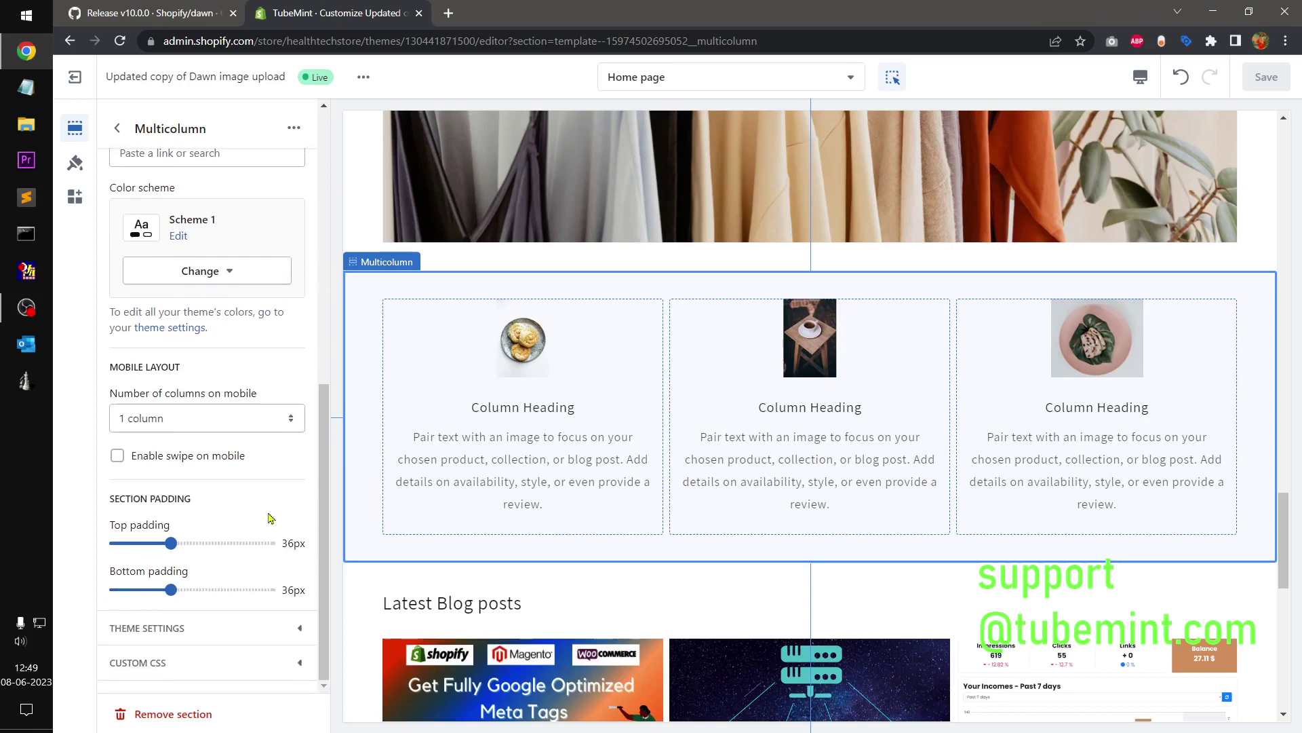
left_click(196, 468)
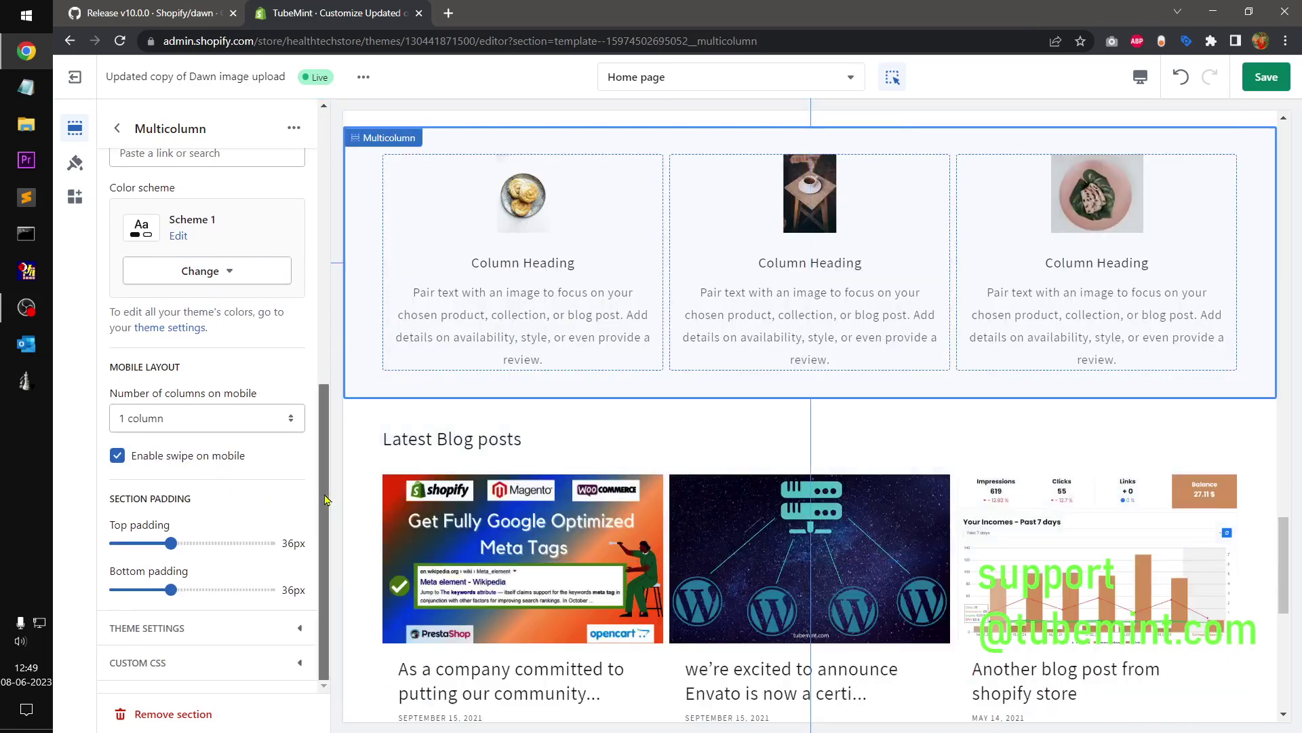
- Save the home page's Multicolumn section changes
left_click_drag(317, 515, 319, 244)
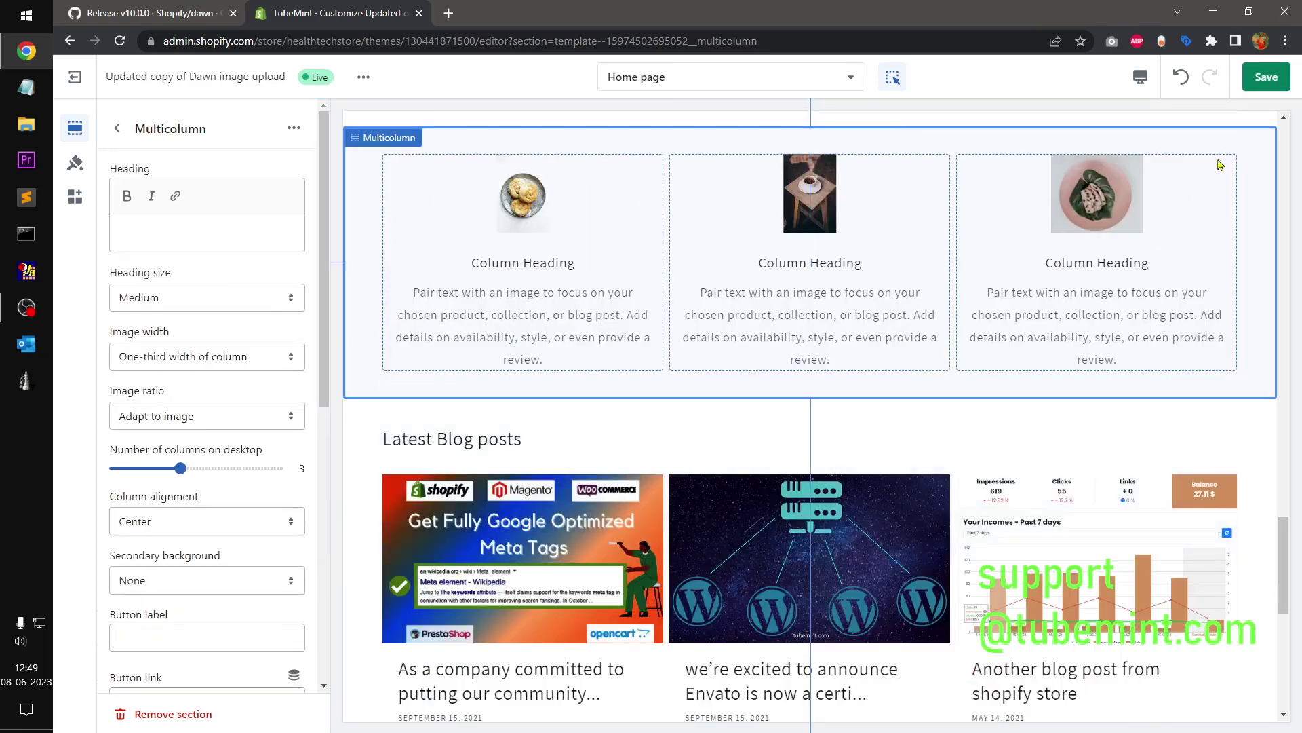
left_click(1263, 87)
- Switch to the GitHub release page and read the entries on per-PR async mode, announcements slideshow and prettier config
left_click(207, 10)
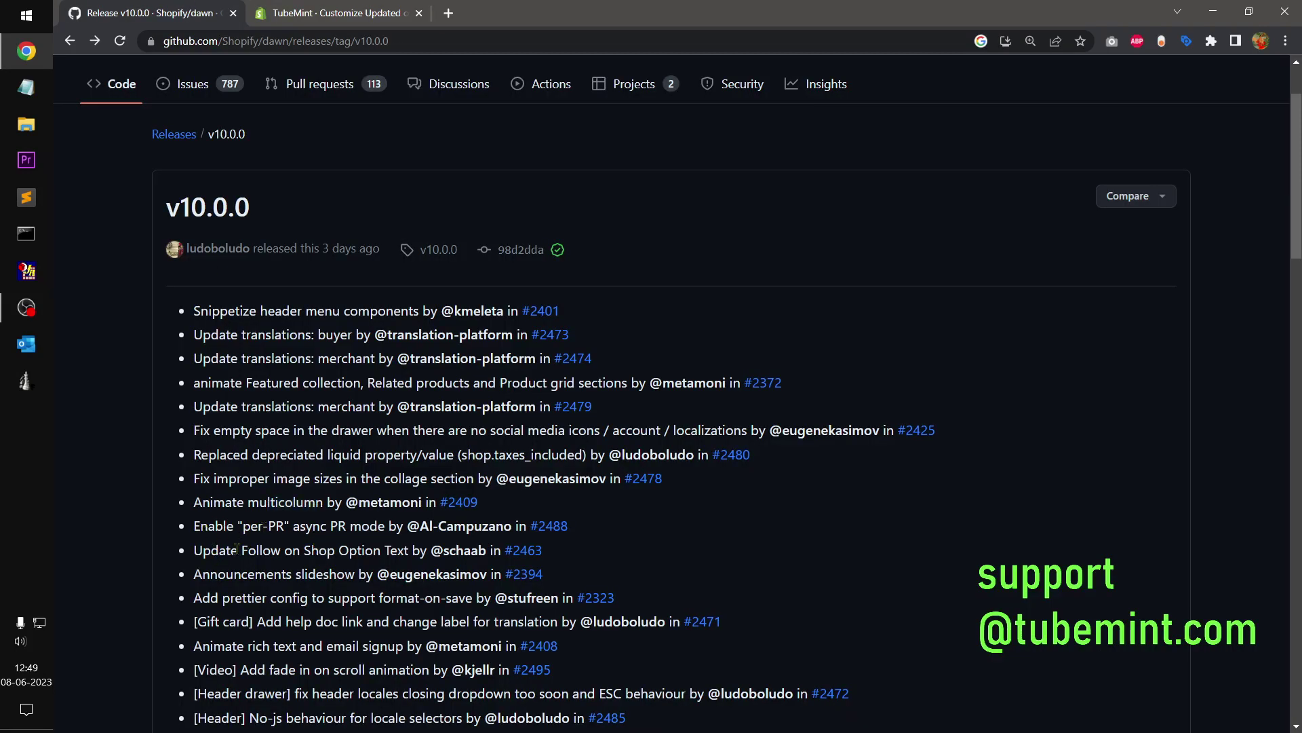
left_click_drag(244, 526, 352, 530)
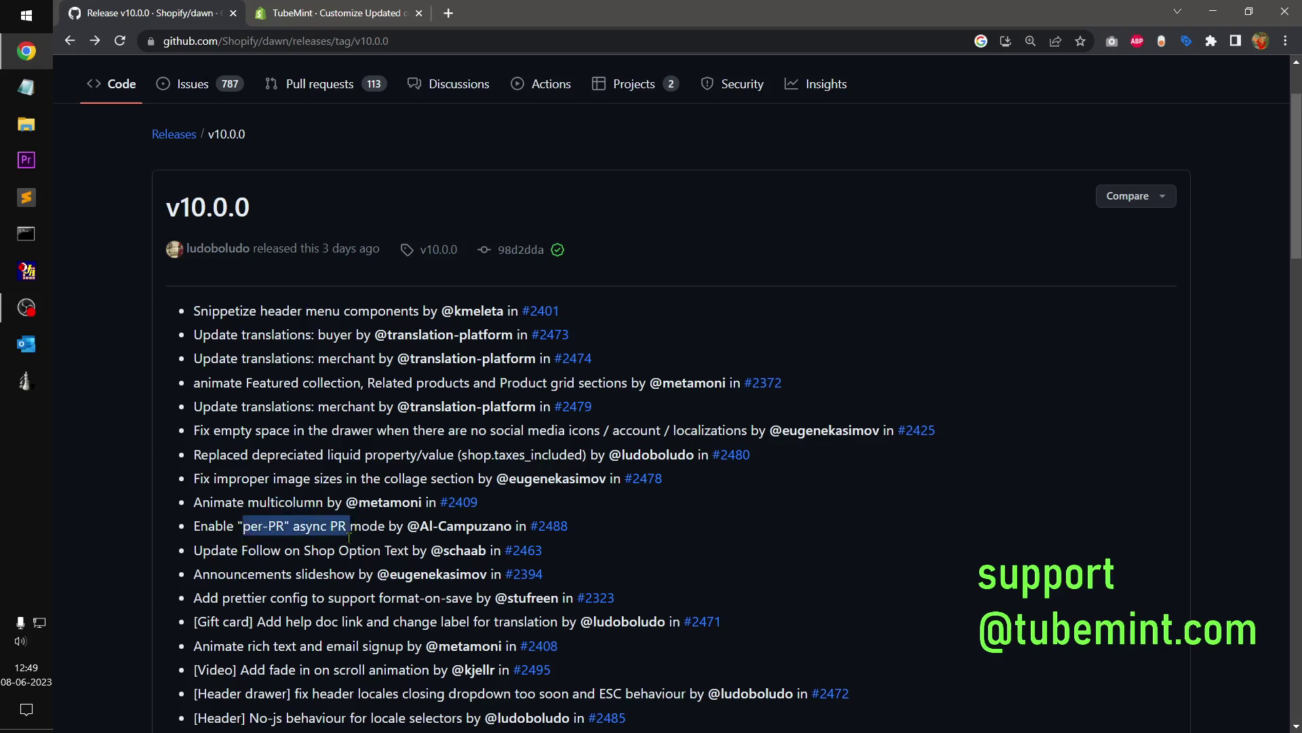
left_click(249, 580)
left_click_drag(205, 581, 356, 578)
left_click(427, 612)
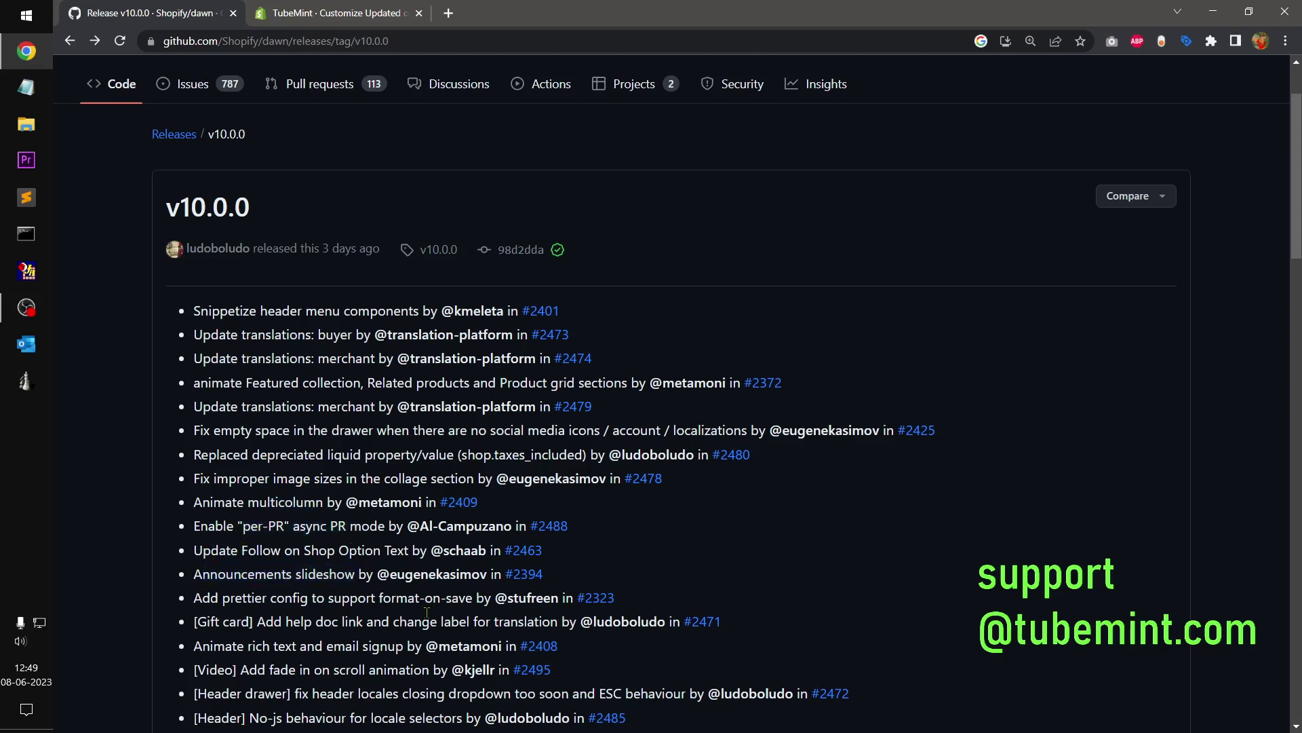
left_click_drag(201, 603, 476, 603)
left_click(260, 640)
- Read the release entries on the header's no-js locale selectors and the Collage and Slideshow scroll animation
left_click_drag(1299, 201, 1299, 251)
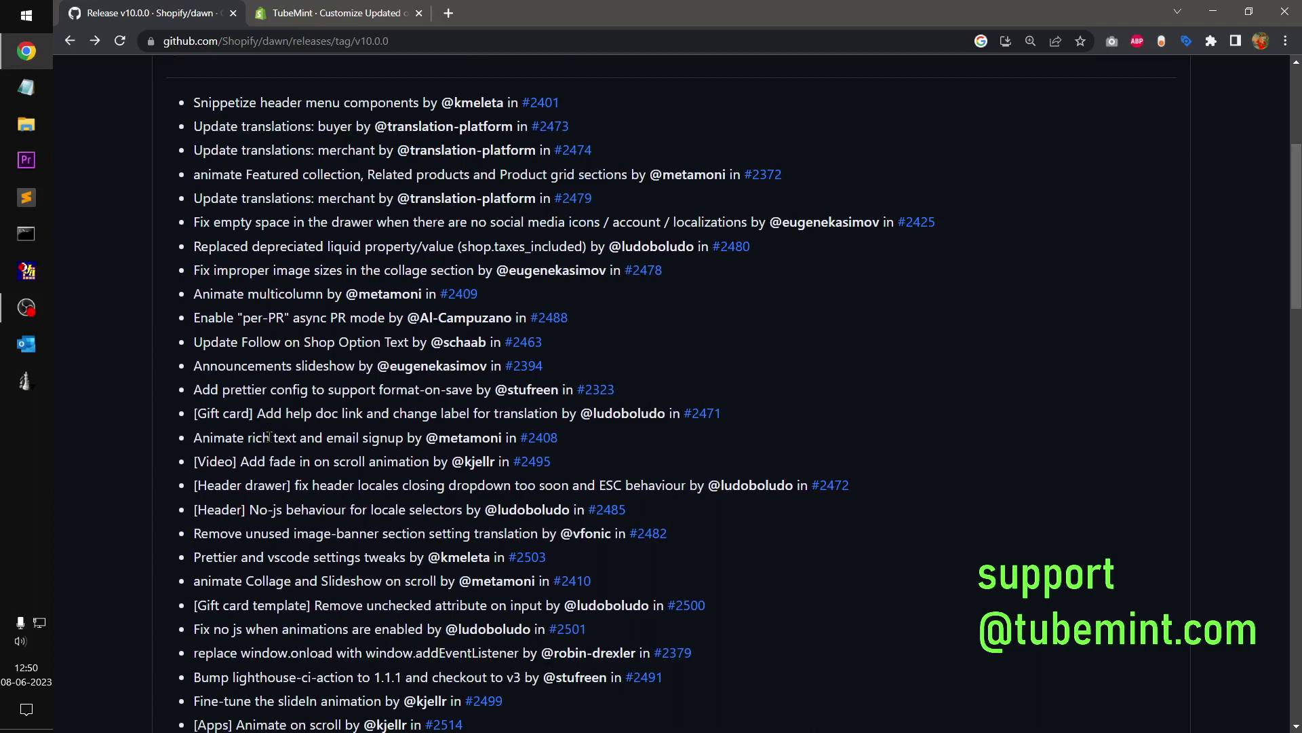
left_click_drag(248, 501, 409, 508)
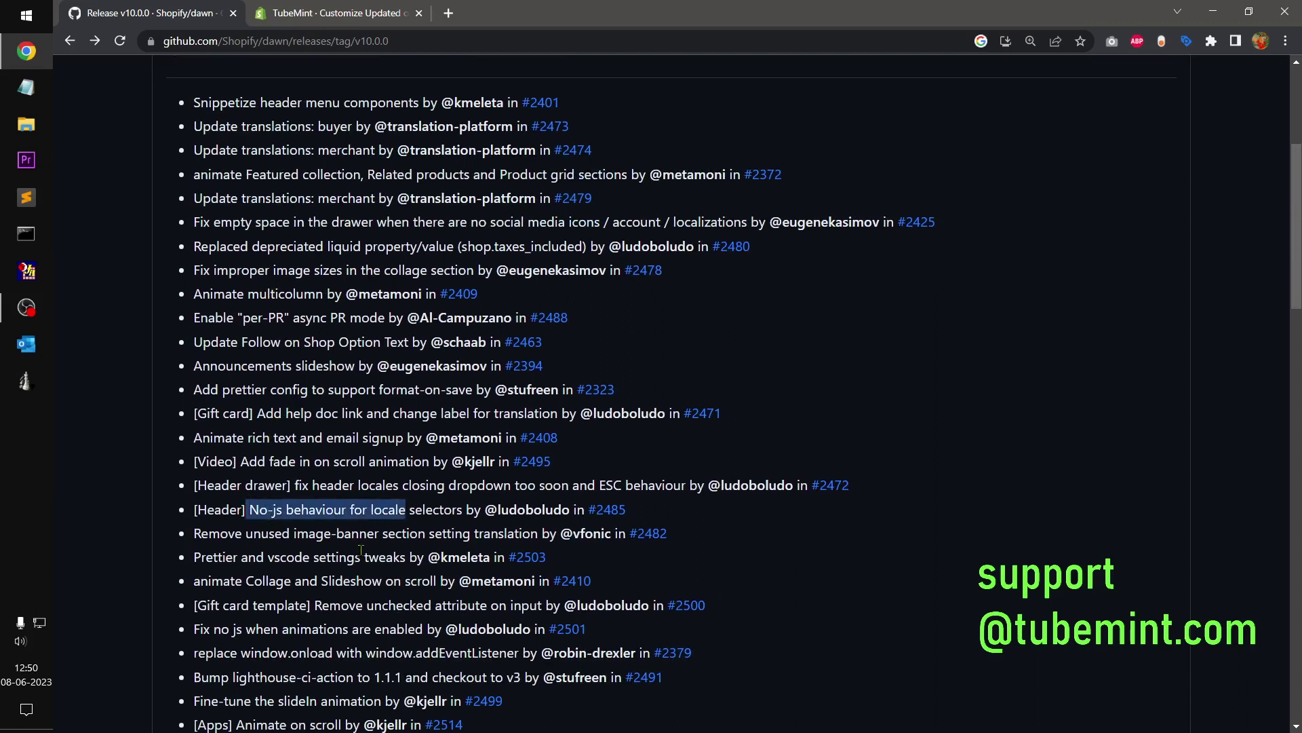
left_click(360, 550)
left_click_drag(238, 546, 409, 512)
left_click(367, 601)
left_click_drag(212, 597, 357, 592)
left_click(352, 601)
- Switch back to the theme editor, look over the home page preview and exit to the Themes page
left_click(327, 8)
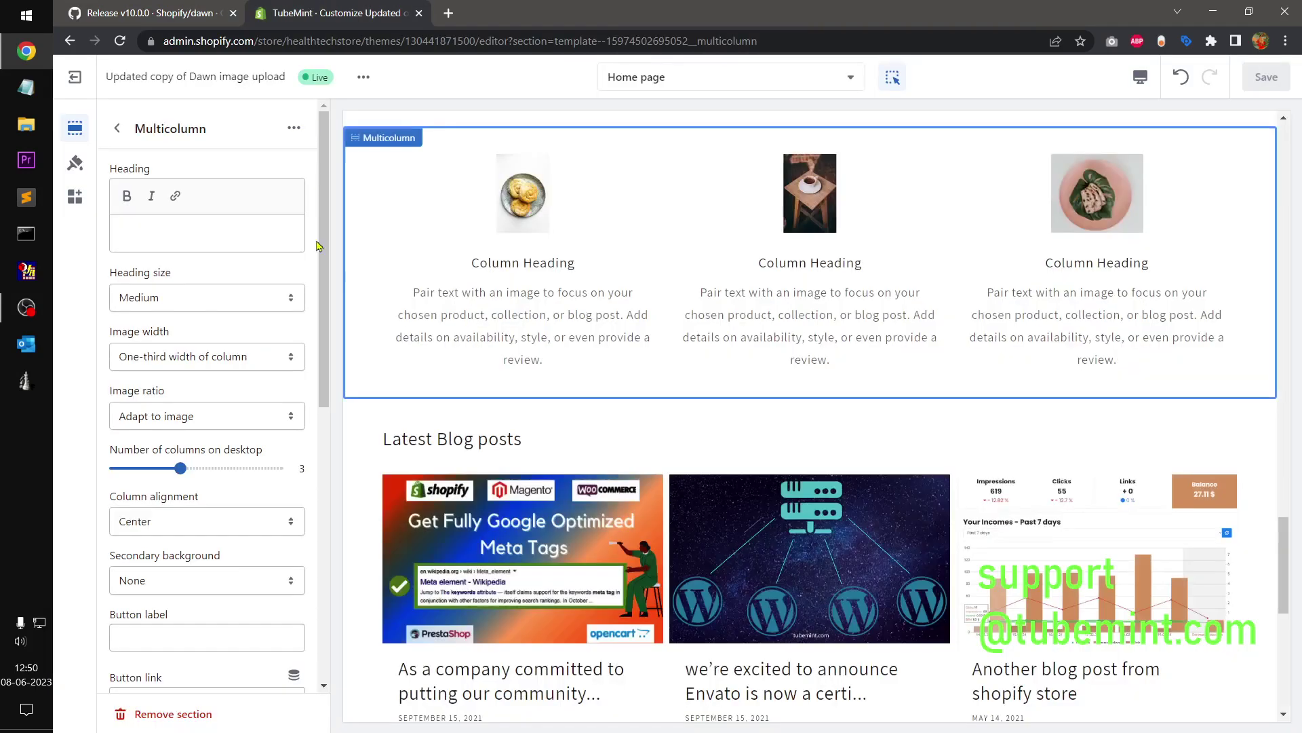
scroll(804, 365, "down", 9)
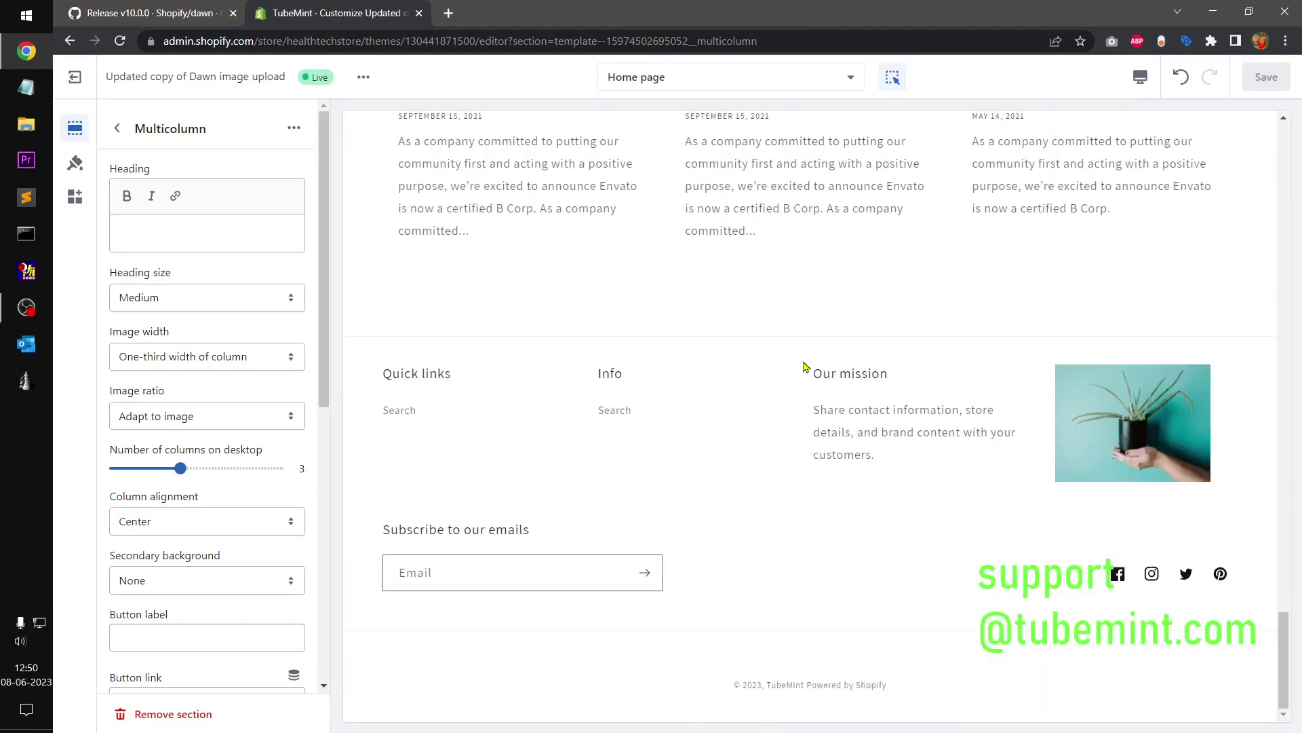
scroll(625, 343, "up", 10)
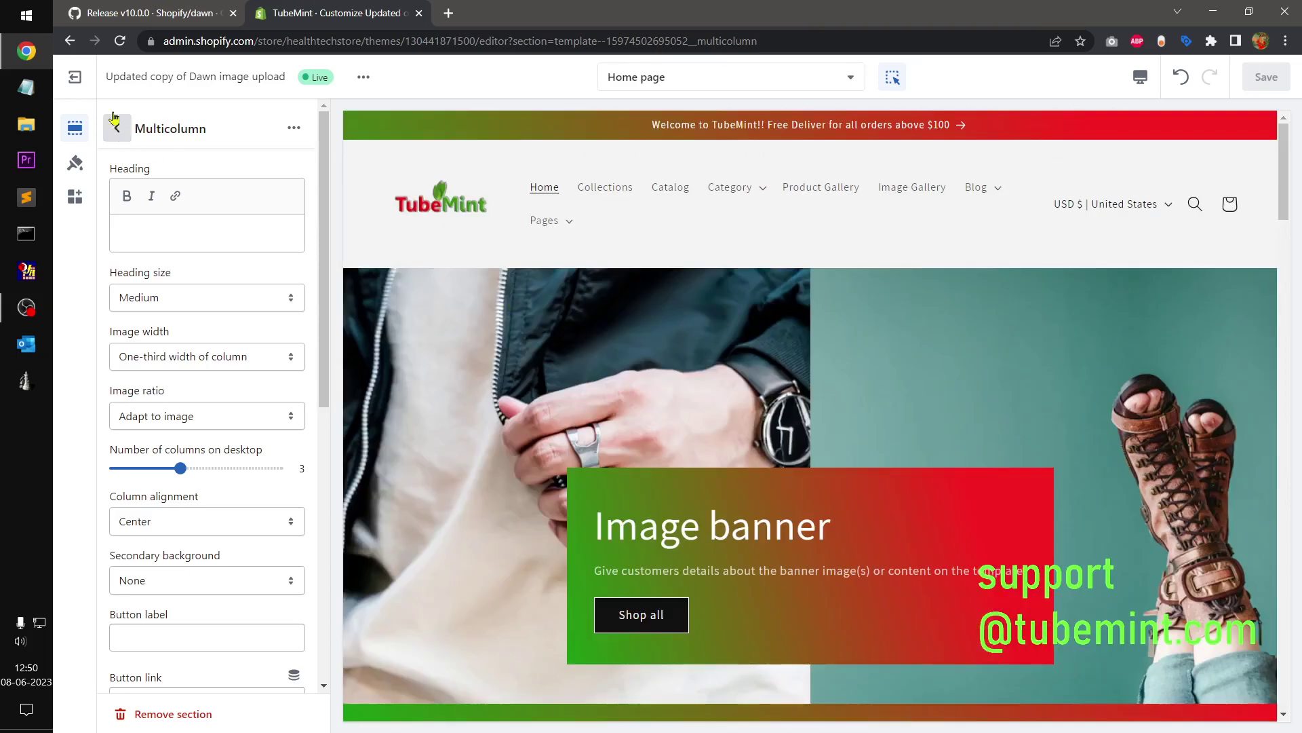
left_click(74, 77)
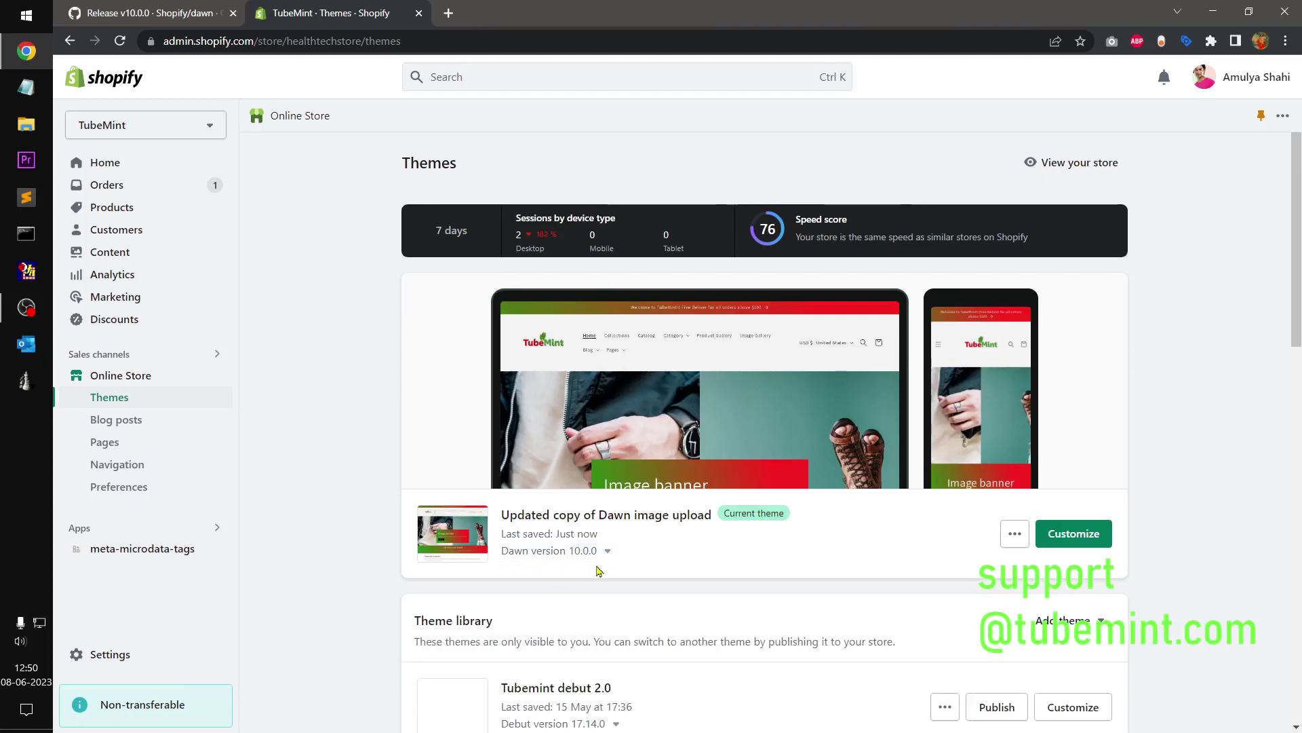
- Add the version 10.0.0 update of the Dawn theme to the theme library
left_click(1296, 378)
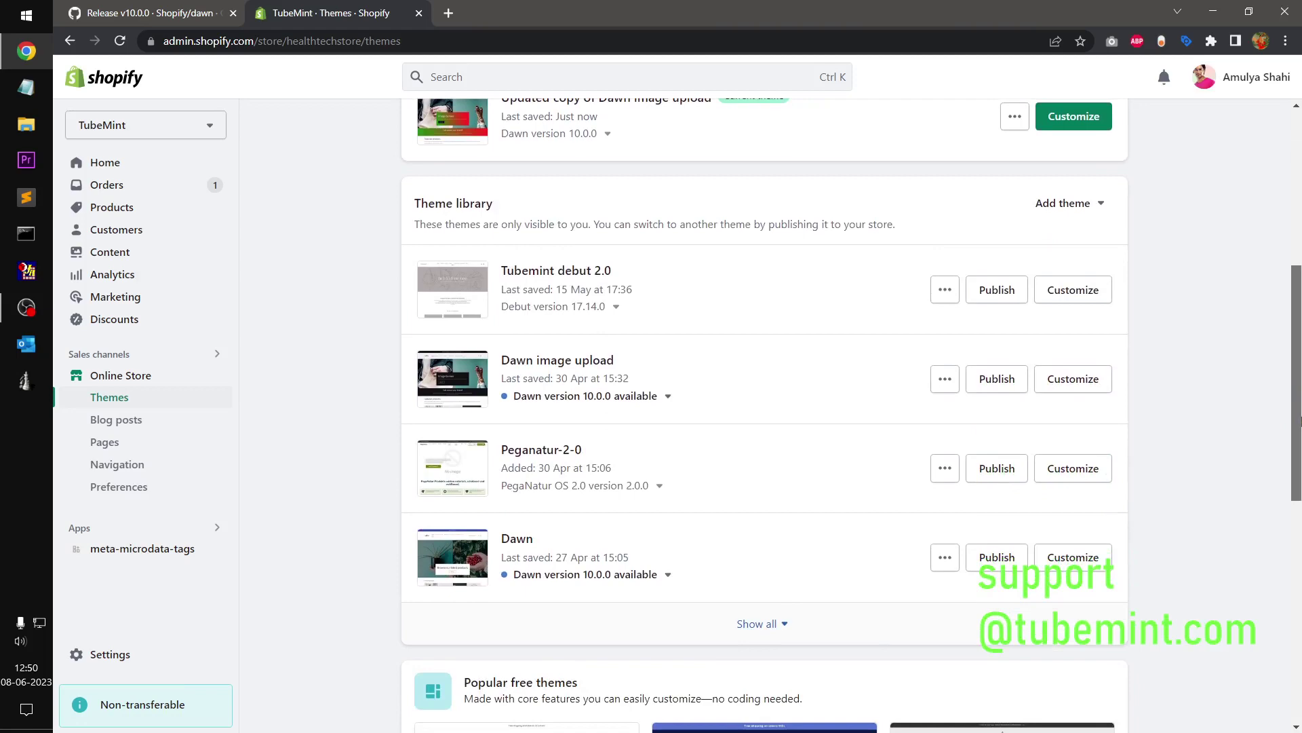
left_click_drag(1299, 421, 1300, 505)
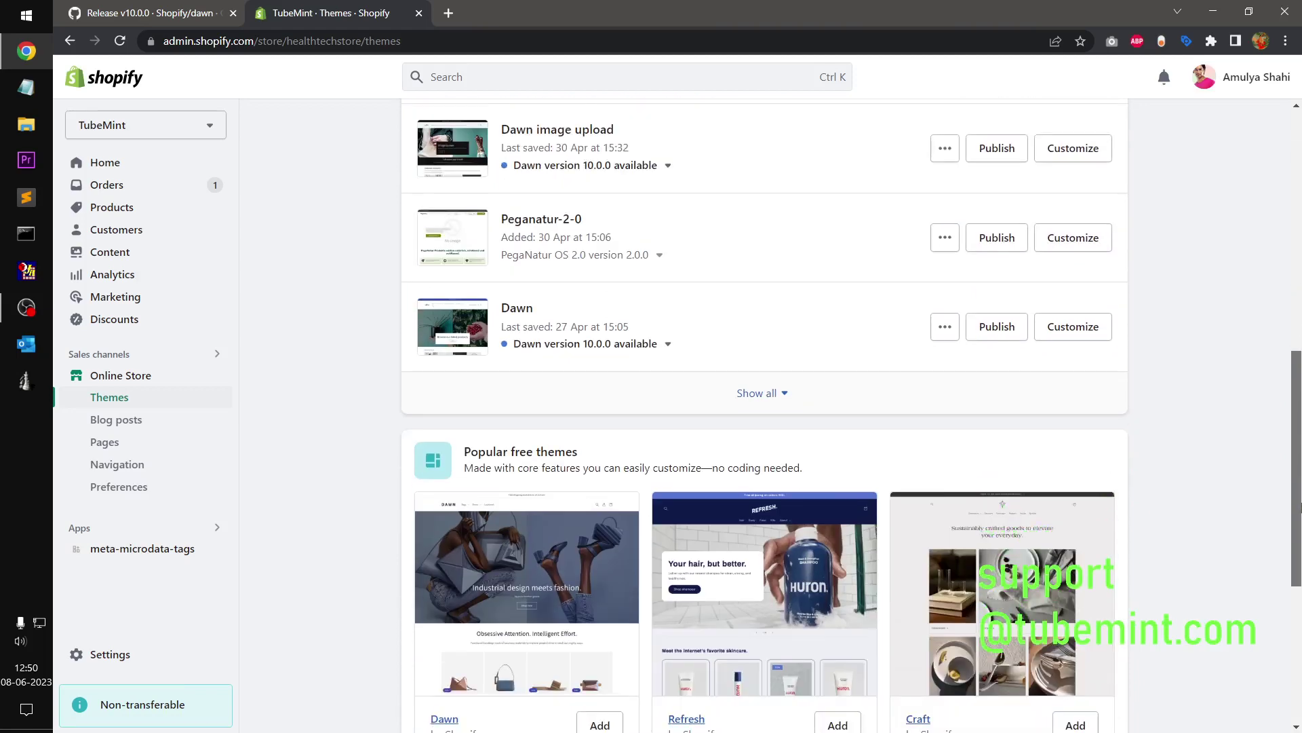
left_click(554, 346)
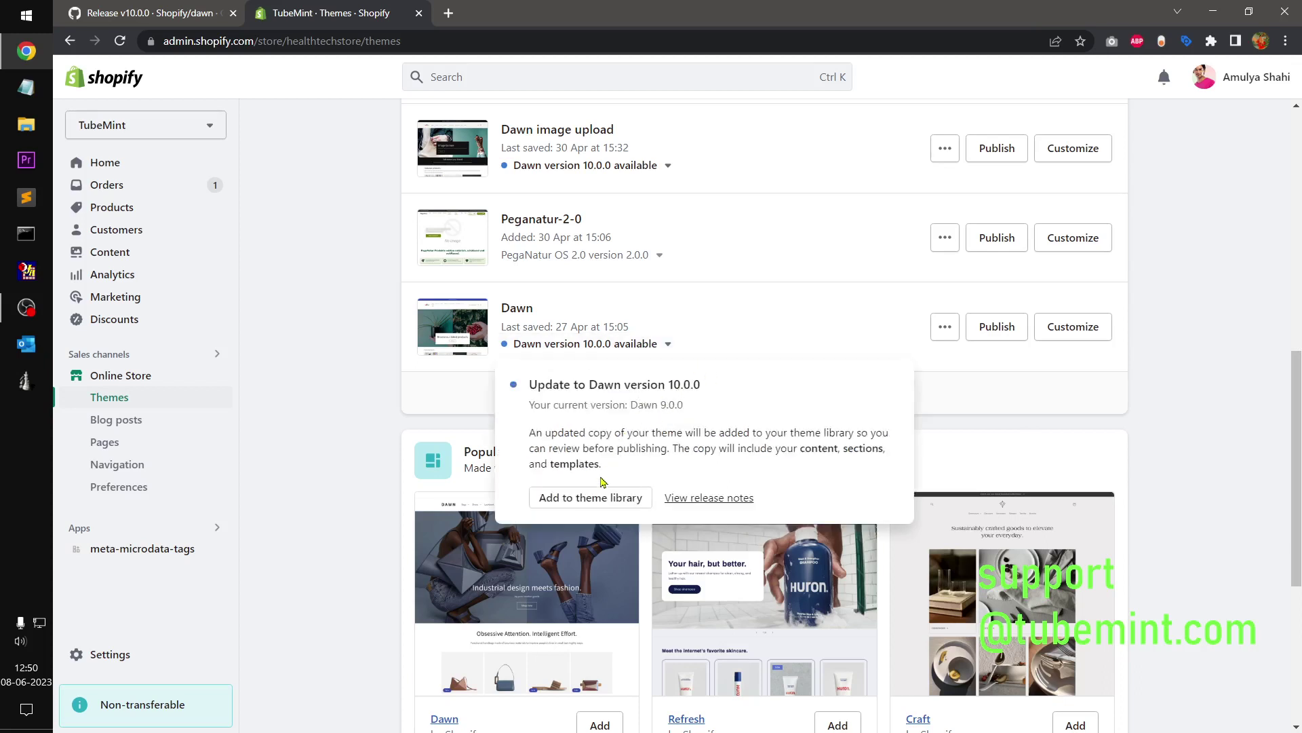
left_click(573, 497)
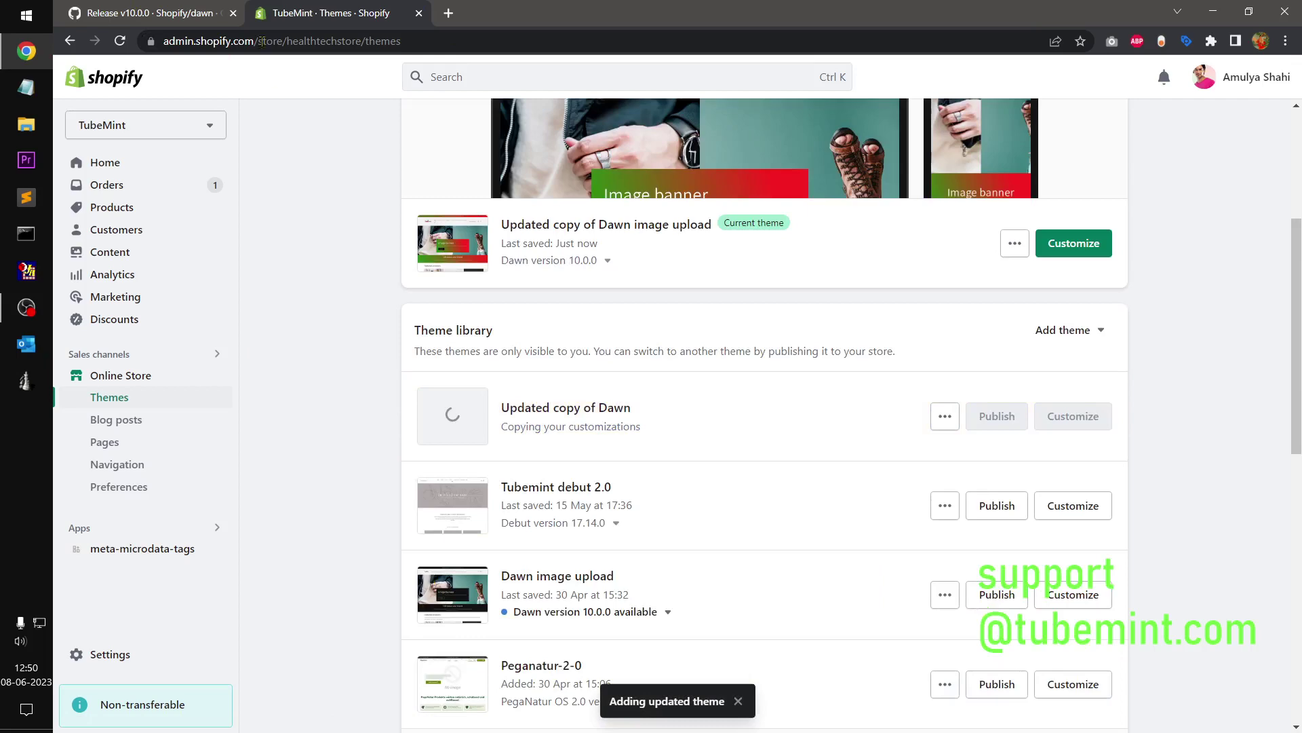
- Return to the GitHub release page and read the remaining entries, from the window.onload replacement to the collection card fix
left_click(156, 12)
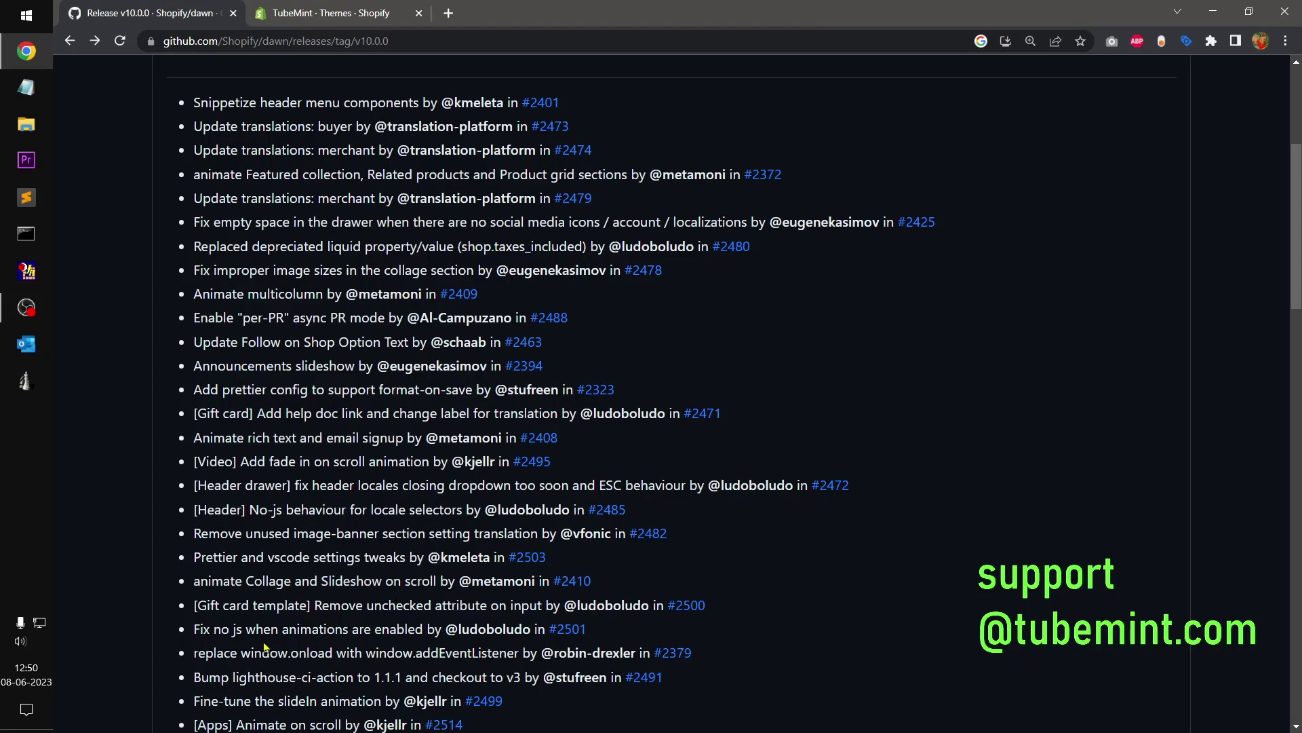
left_click_drag(264, 645, 372, 646)
left_click(372, 648)
left_click_drag(255, 656, 386, 655)
left_click(338, 656)
scroll(338, 656, "down", 8)
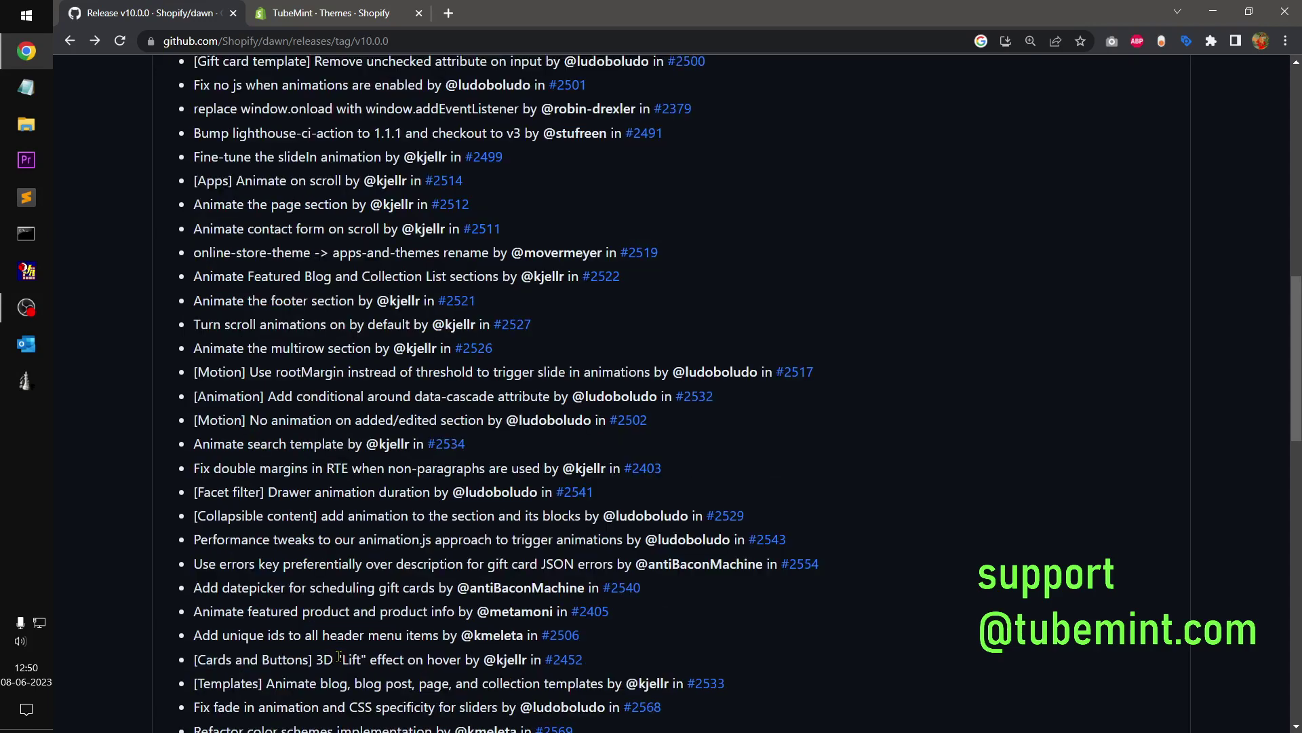
scroll(338, 655, "down", 8)
scroll(338, 655, "down", 8)
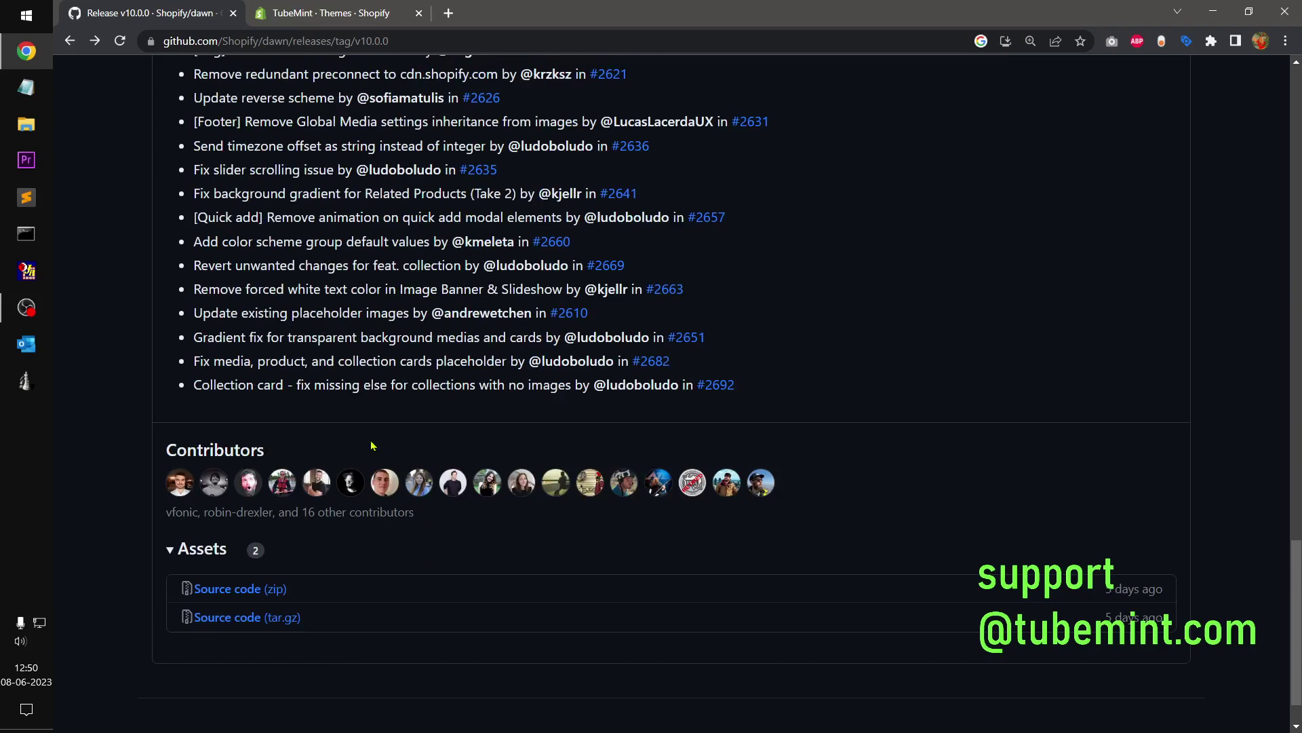
left_click_drag(230, 381, 567, 385)
- Switch back to the Themes page and check the theme library and the updated copy of Dawn
left_click(288, 10)
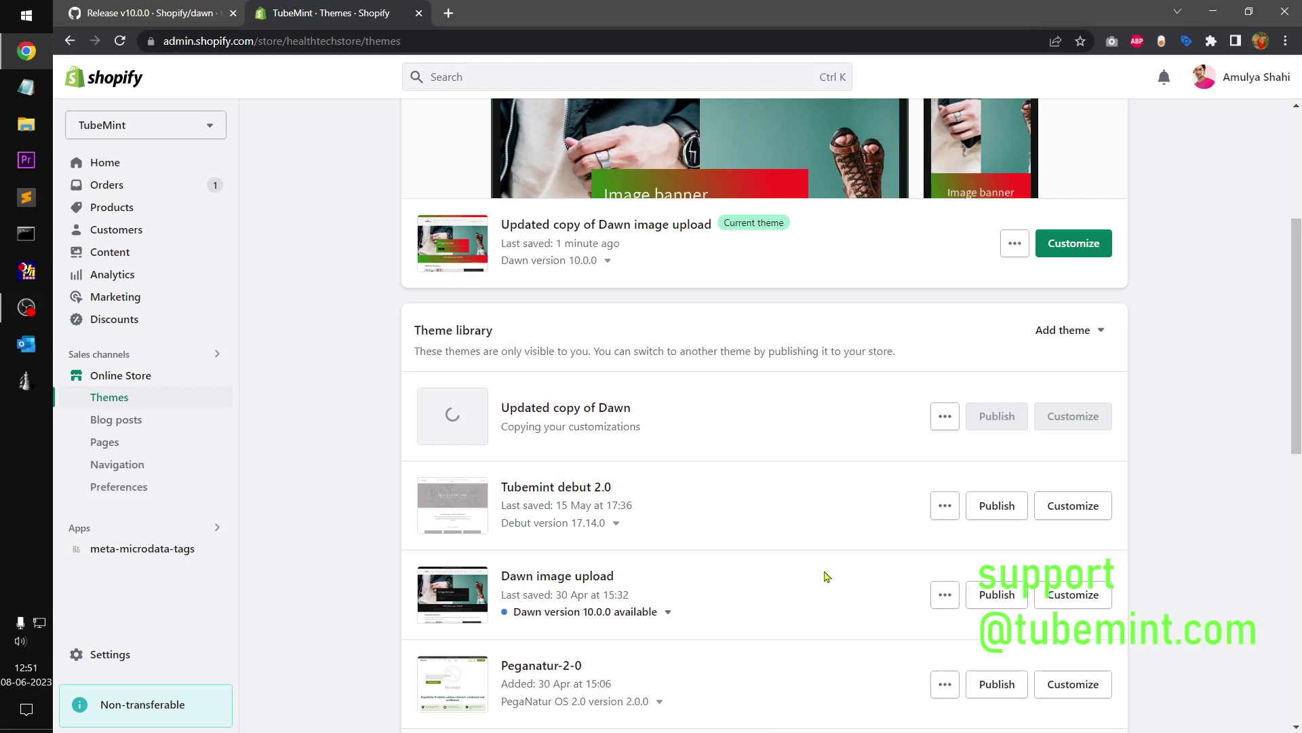
scroll(838, 494, "down", 10)
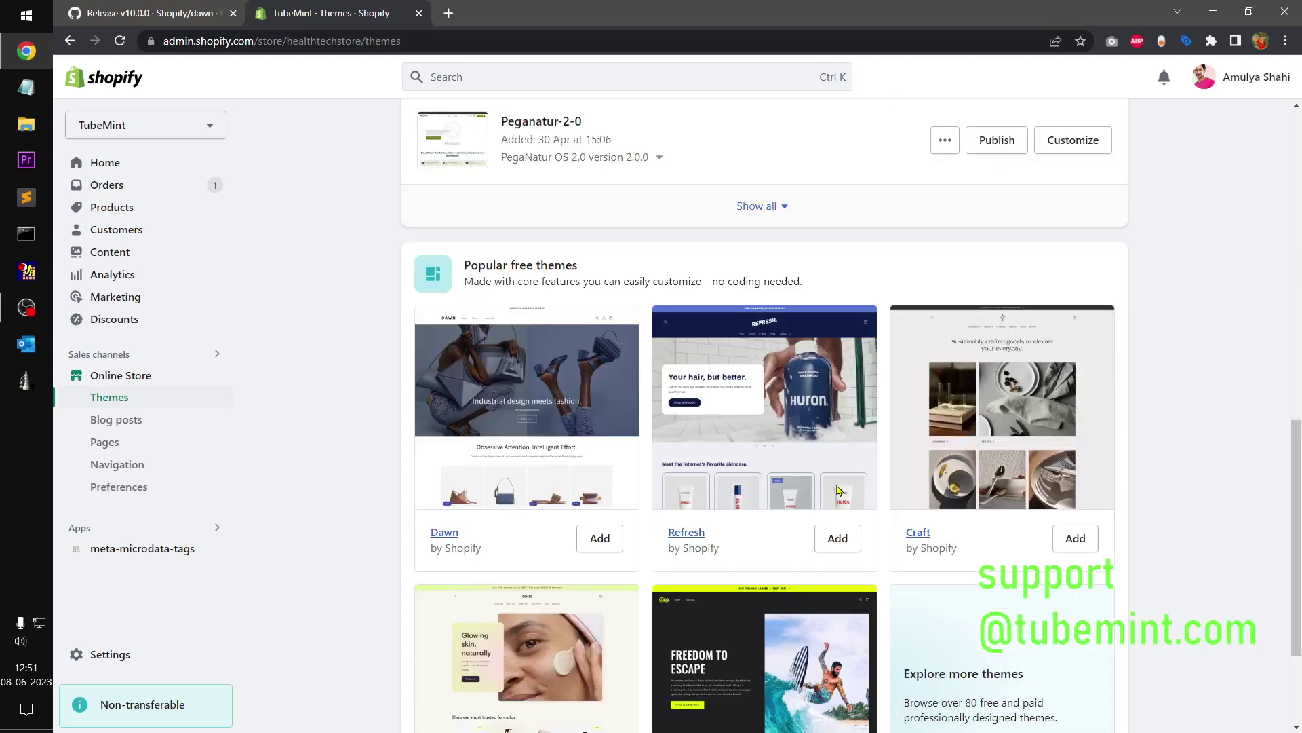
scroll(837, 490, "up", 15)
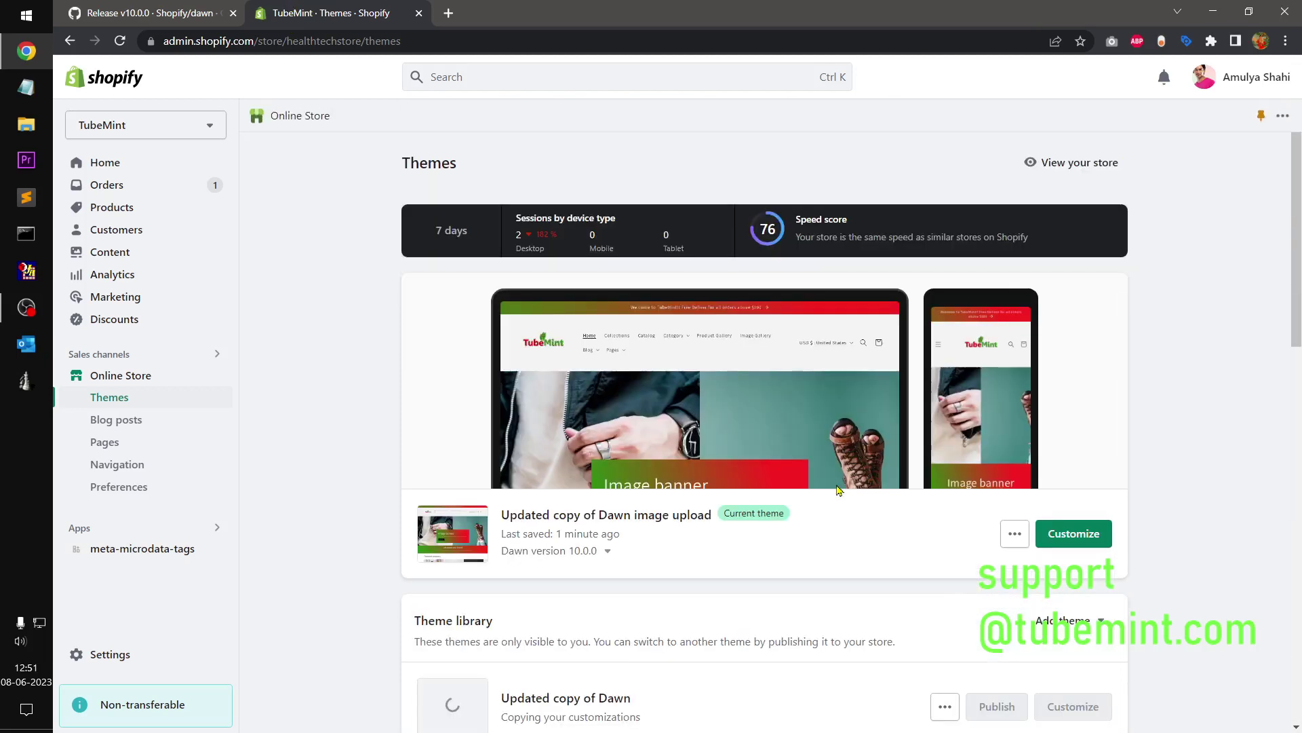
scroll(1299, 329, "down", 3)
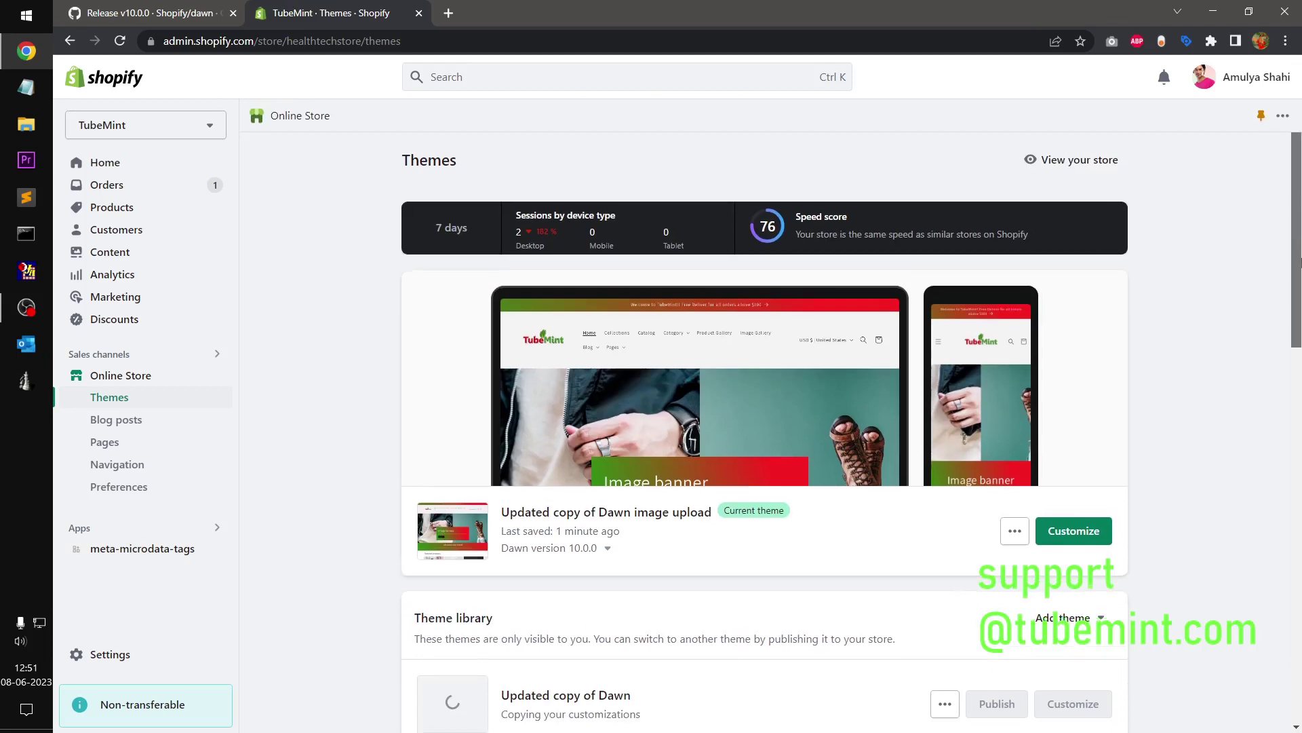
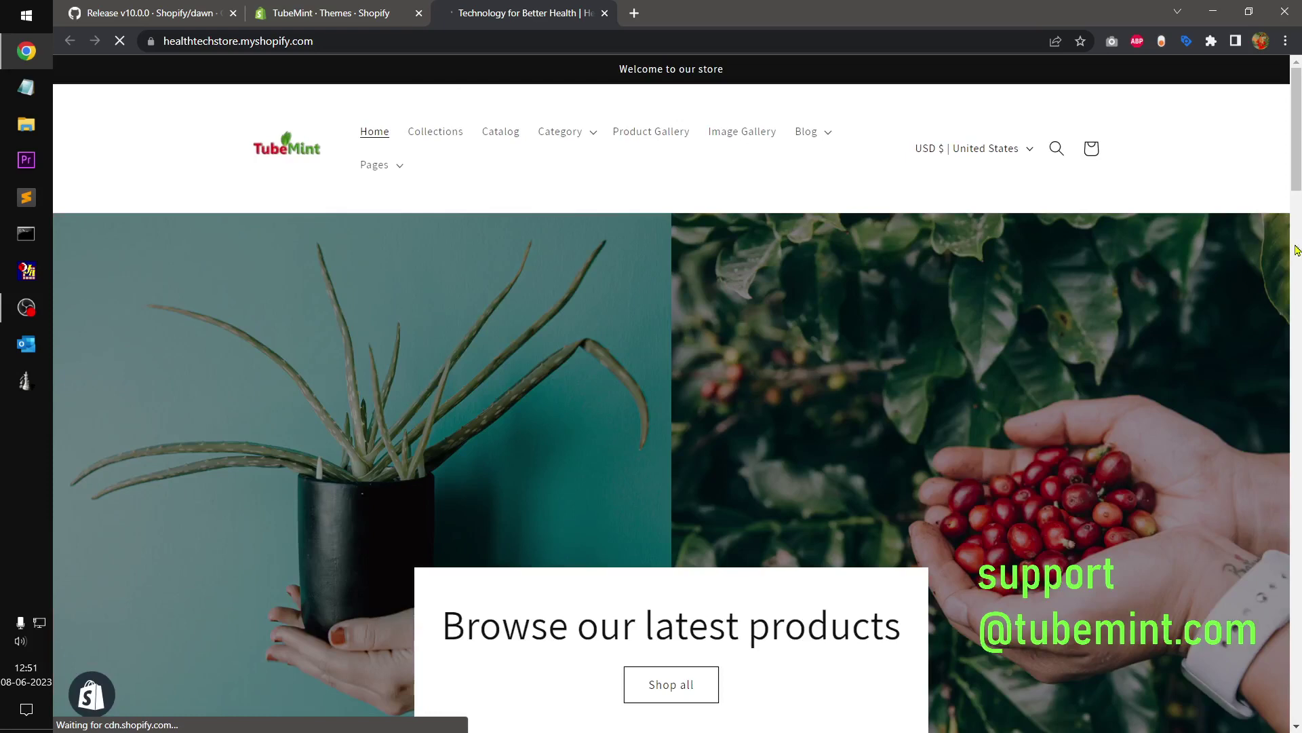
- Look over the storefront's home page, then open the Catalog and browse its product grid
scroll(744, 399, "down", 15)
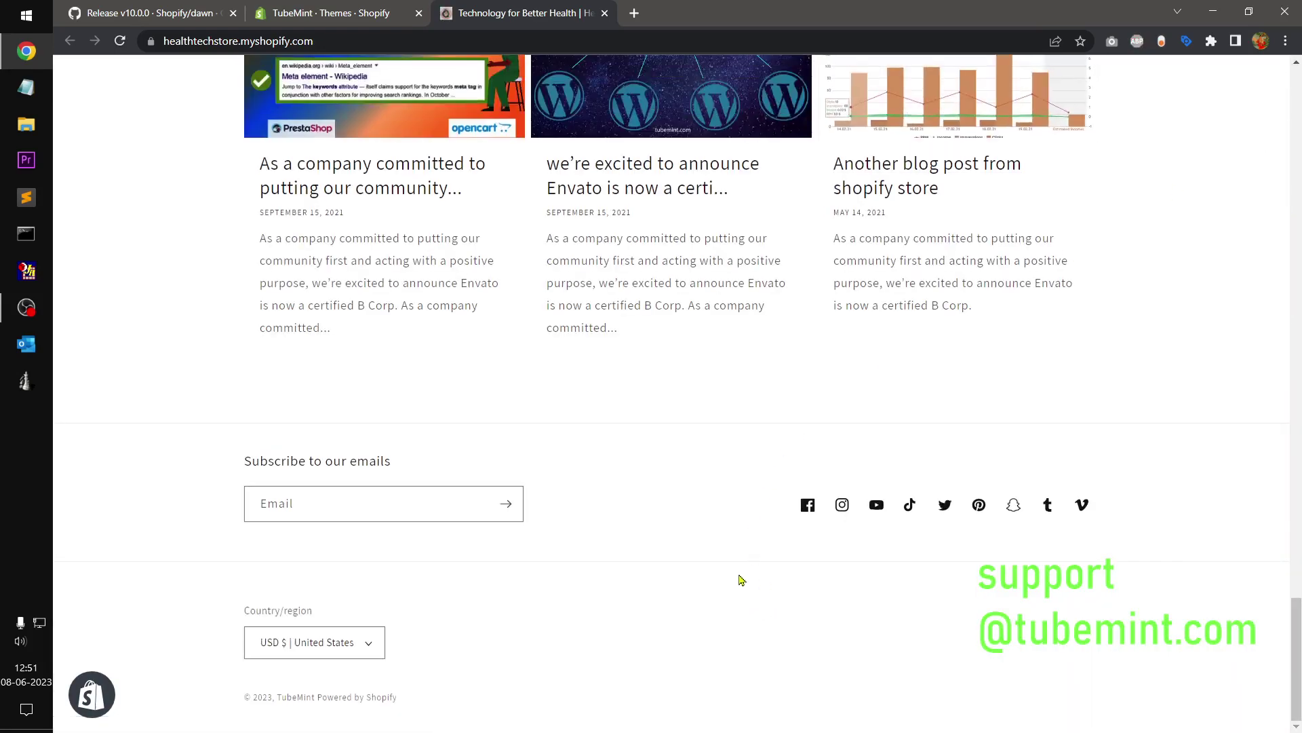
scroll(741, 579, "up", 15)
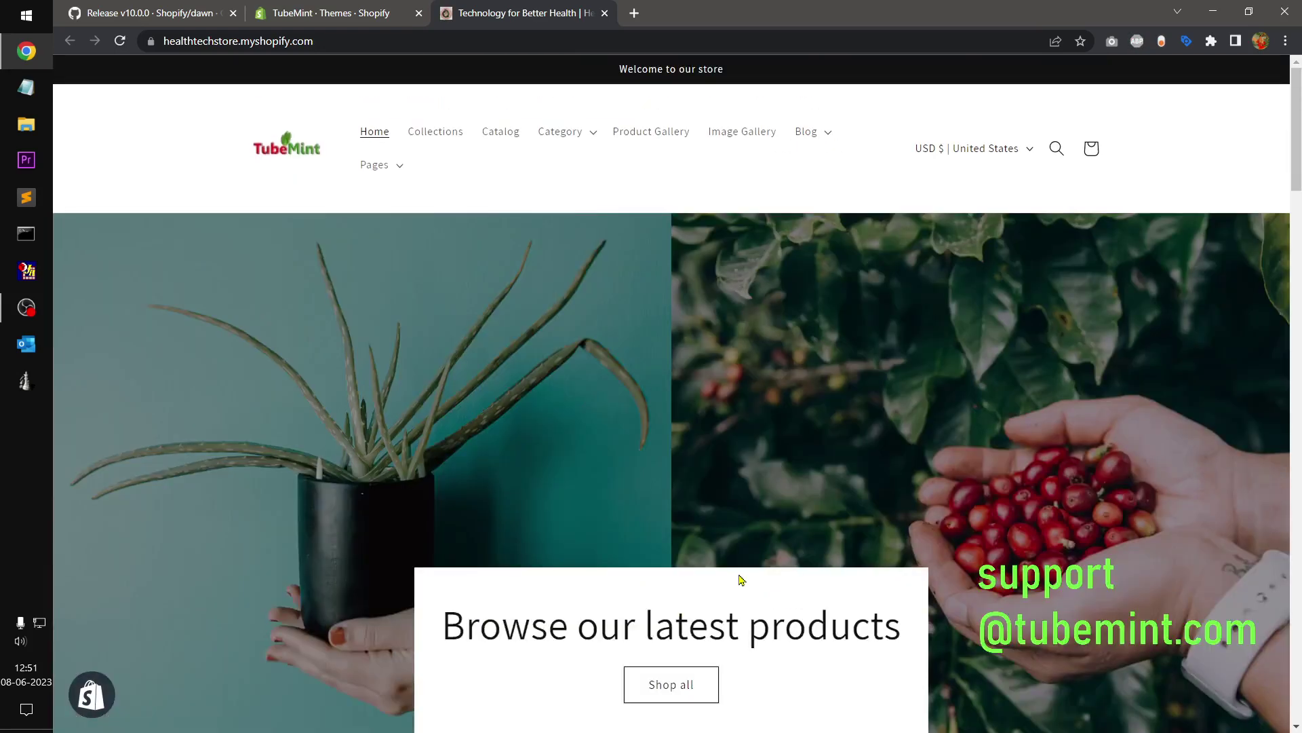
left_click(501, 131)
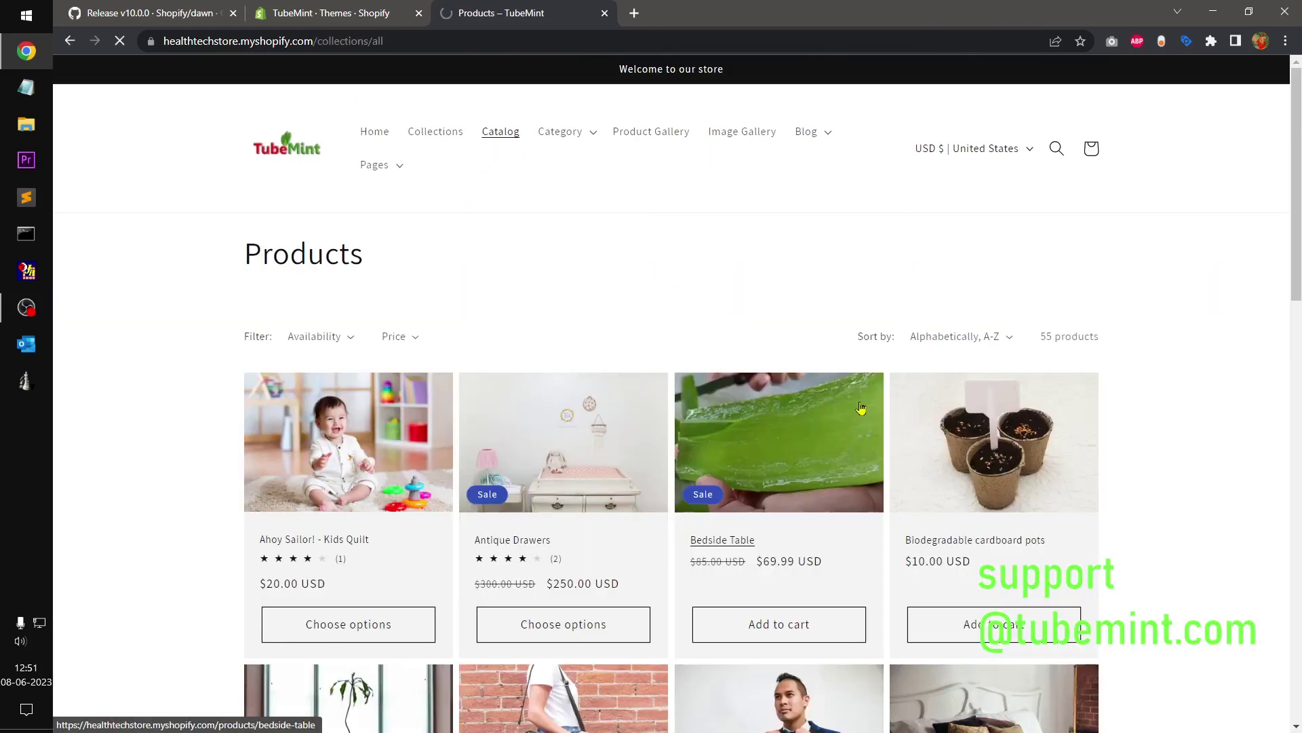
scroll(1206, 369, "down", 12)
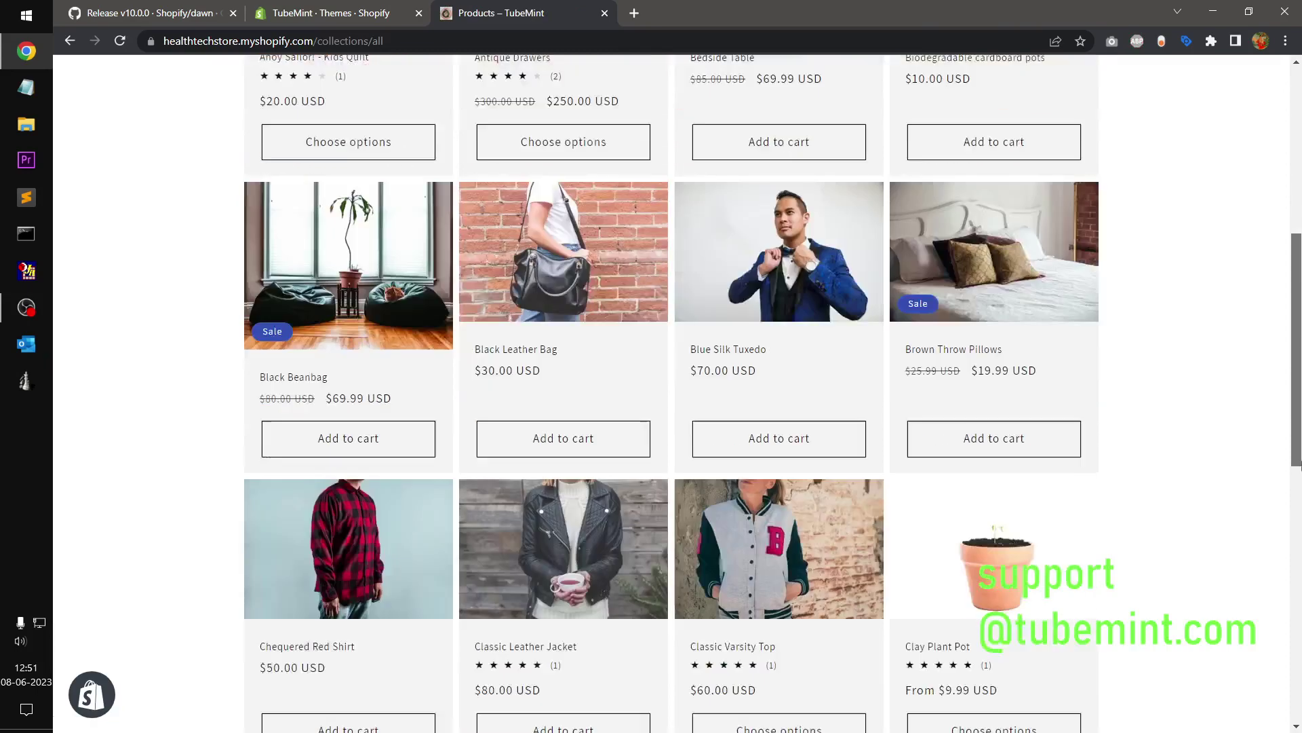
scroll(671, 393, "down", 5)
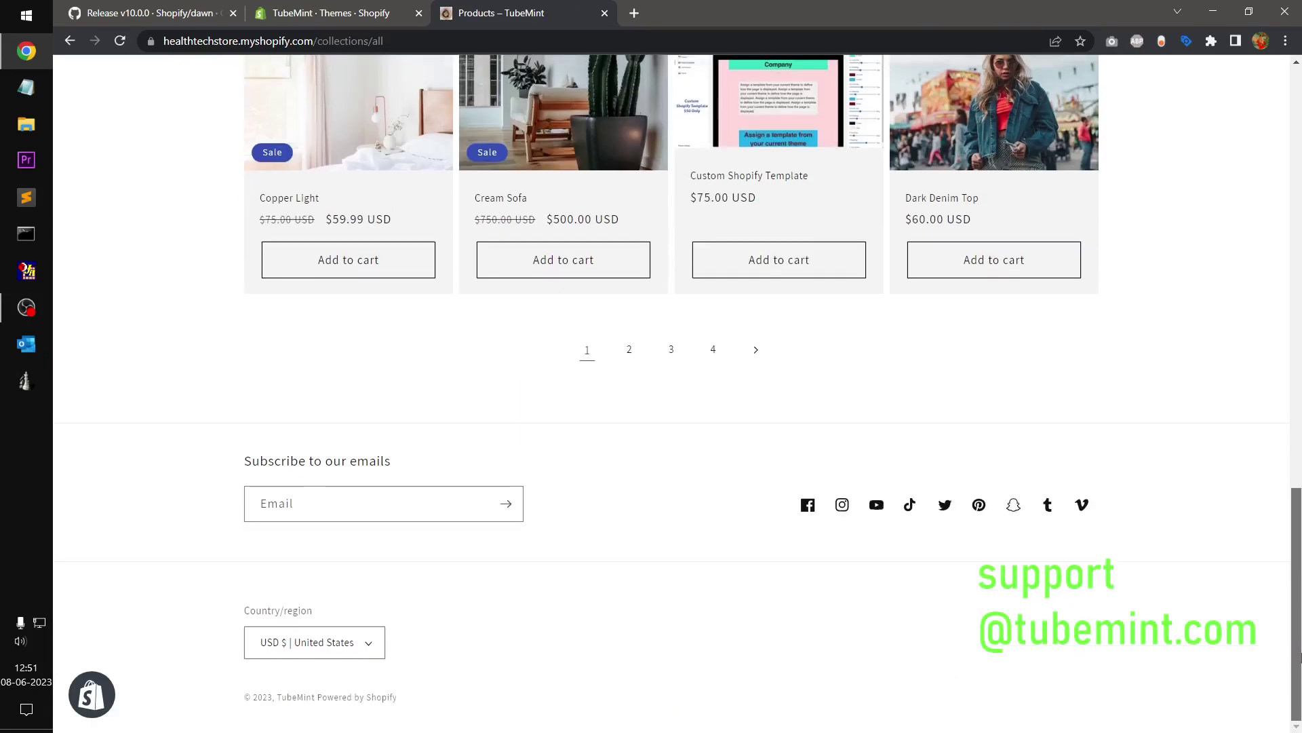
scroll(672, 380, "up", 1)
scroll(615, 353, "up", 9)
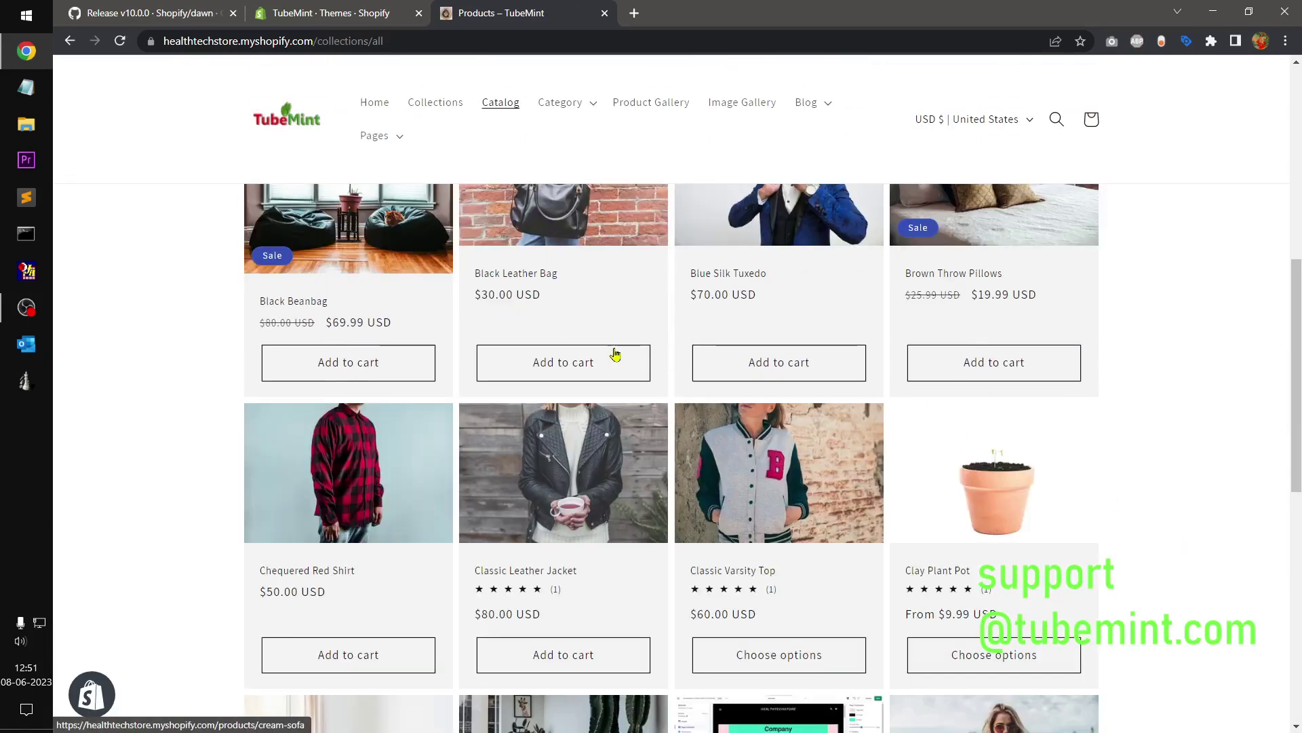
- Open the Black Leather Bag product page and examine its stock availability line
left_click(615, 257)
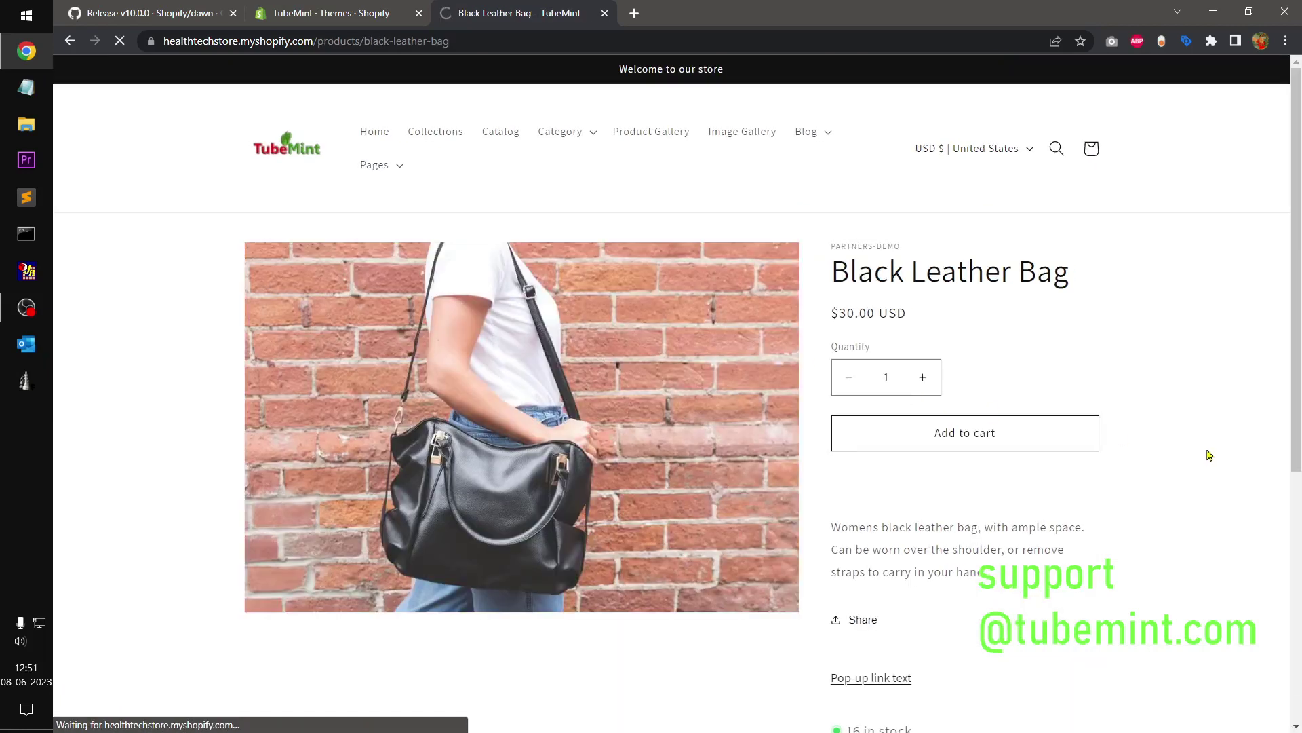
scroll(1207, 454, "down", 3)
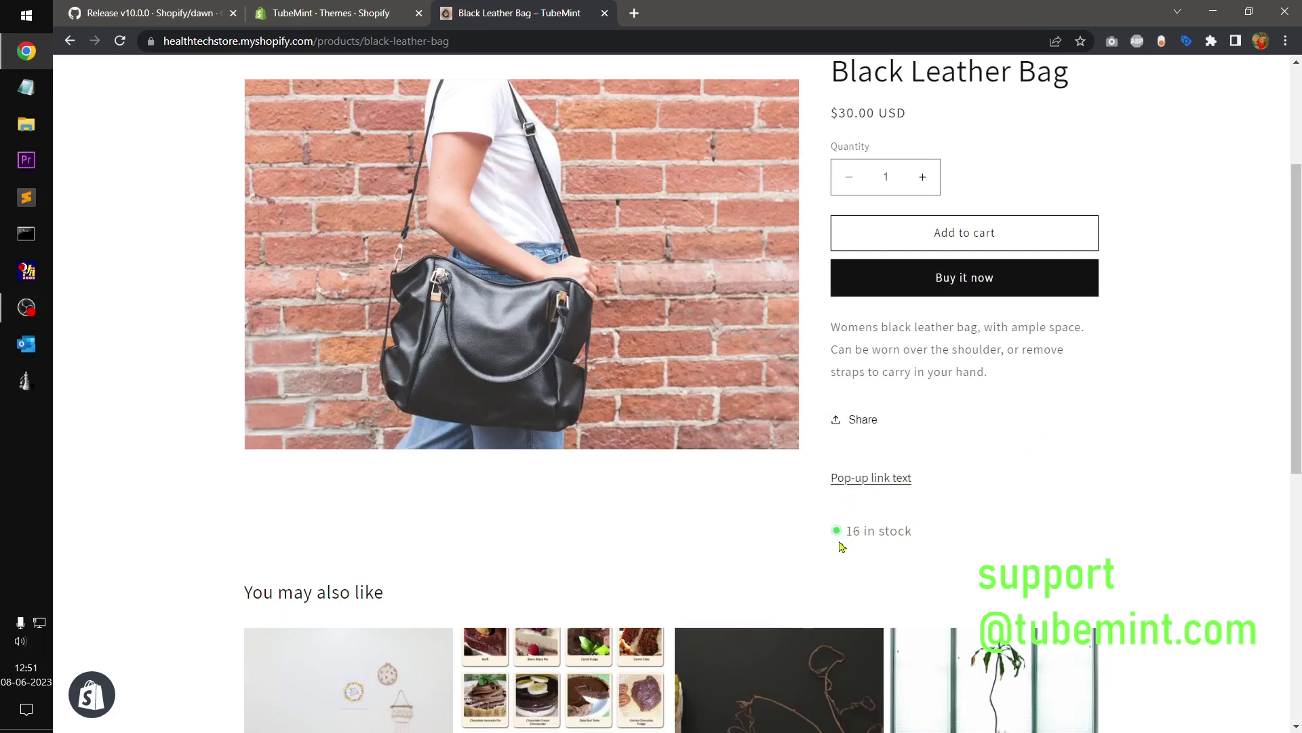
left_click_drag(847, 539, 948, 540)
left_click(994, 539)
mouse_move(822, 538)
left_mouse_down()
mouse_move(989, 535)
mouse_move(885, 536)
mouse_move(825, 561)
left_mouse_up()
left_click(989, 535)
left_click(900, 561)
left_click_drag(1299, 451, 1299, 353)
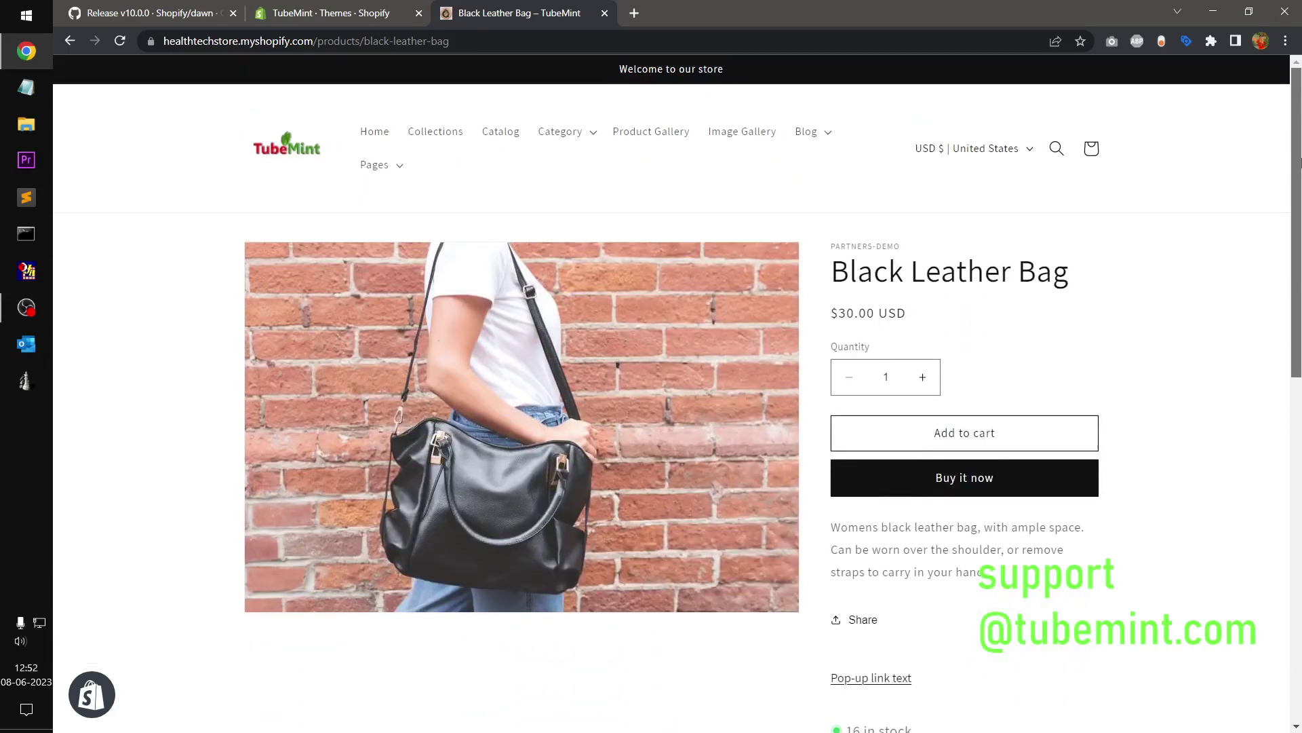
- Open the Antique Drawers product from the Catalog and try its Green and Brown color variants
left_click(513, 138)
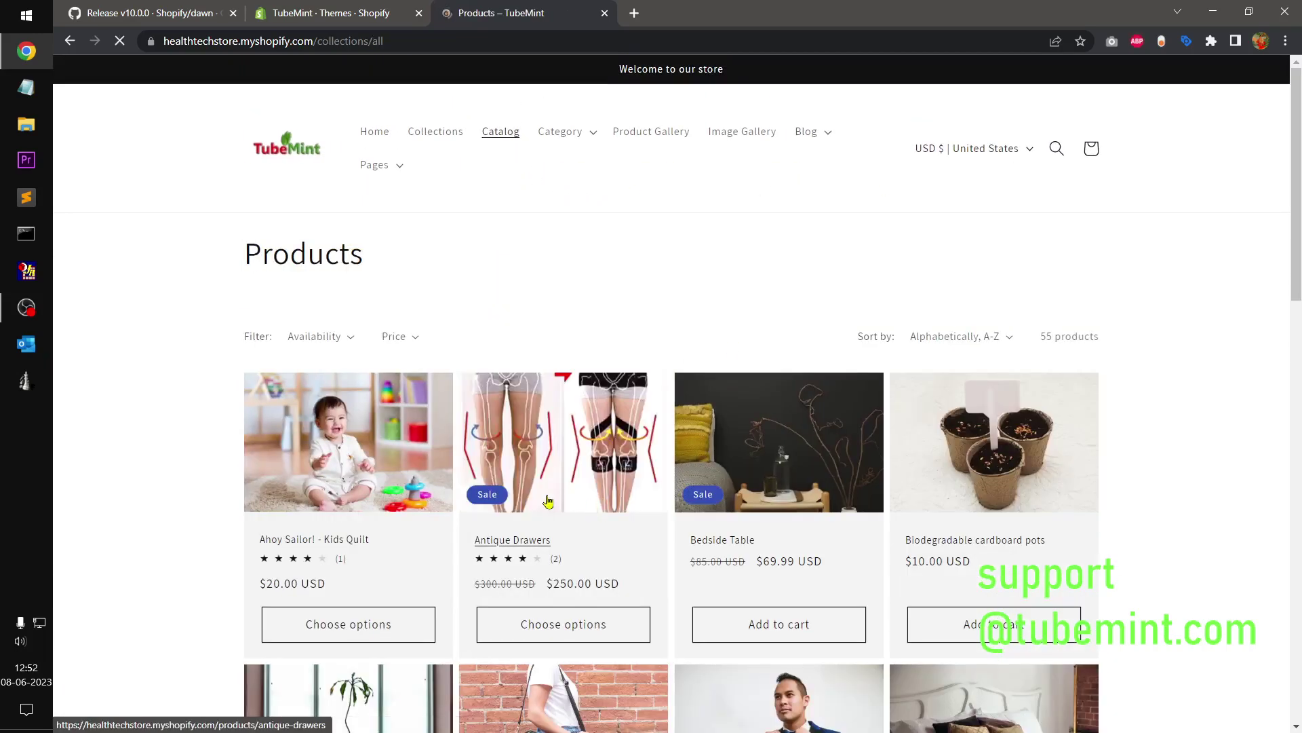
left_click(549, 501)
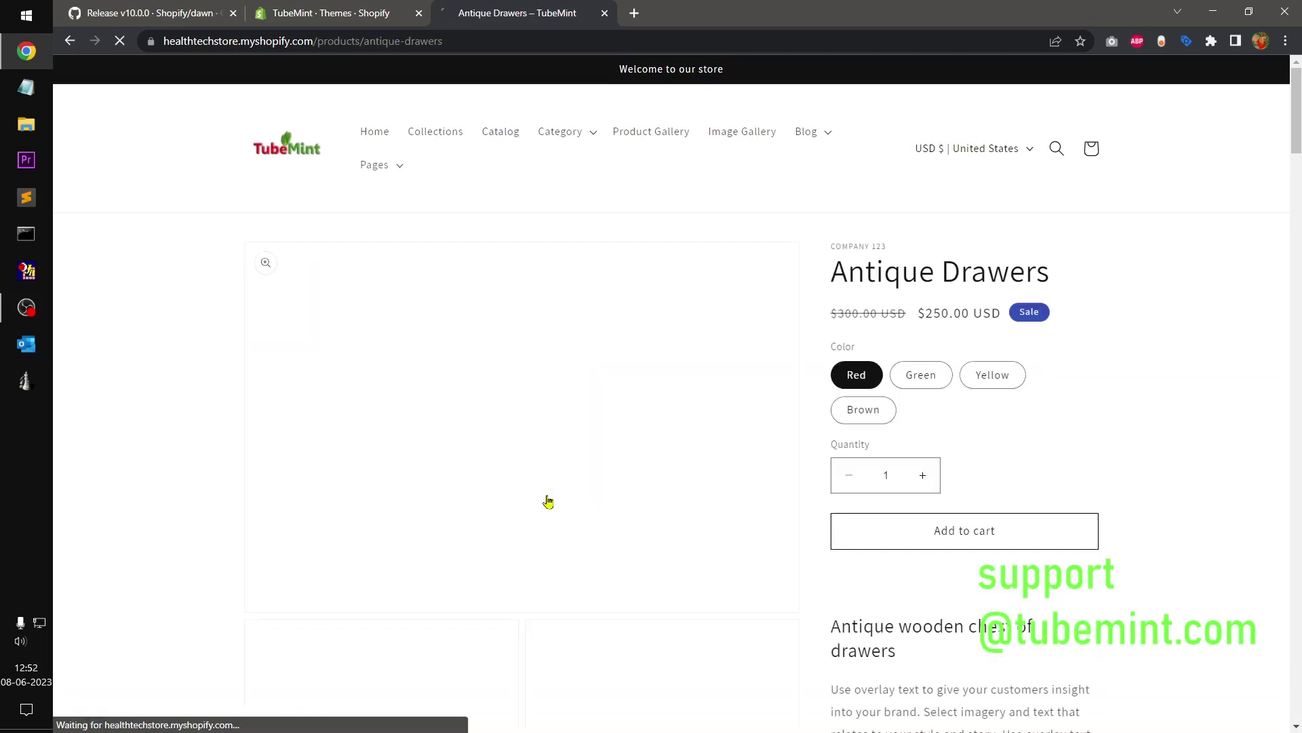
left_click(914, 374)
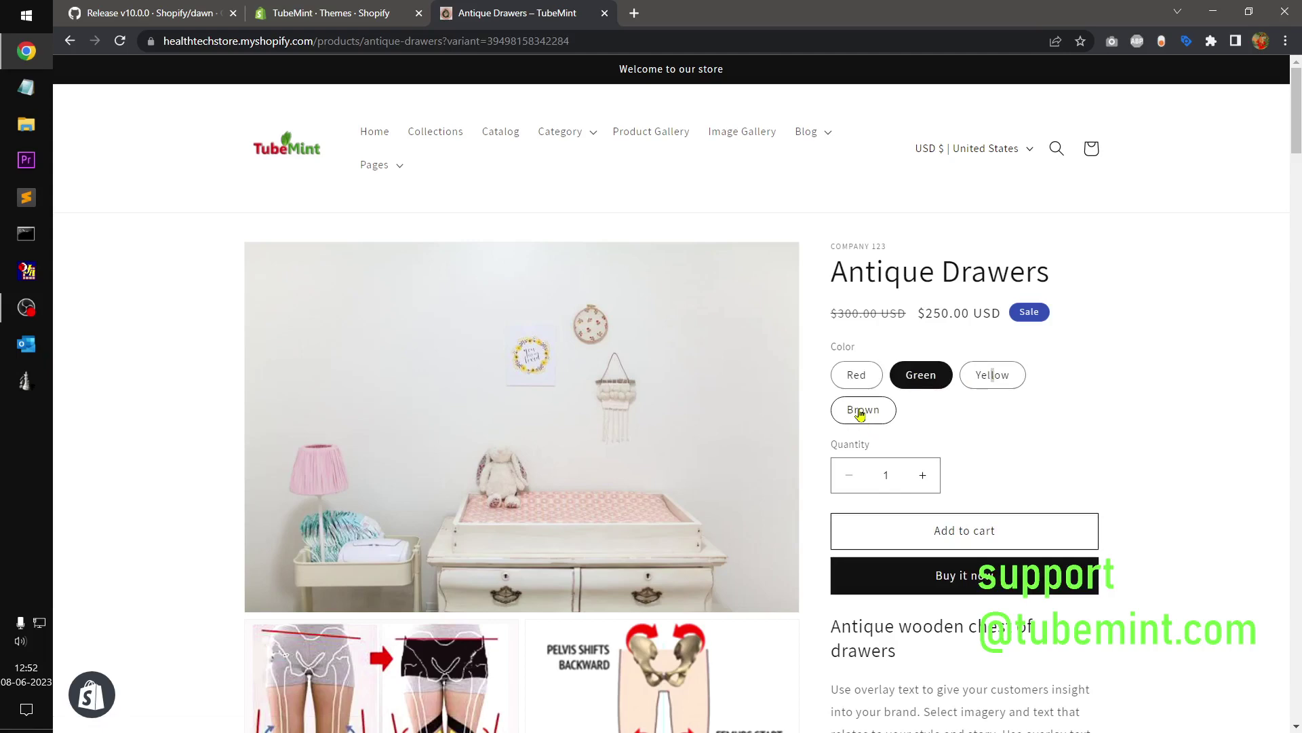
left_click(861, 411)
scroll(875, 418, "down", 3)
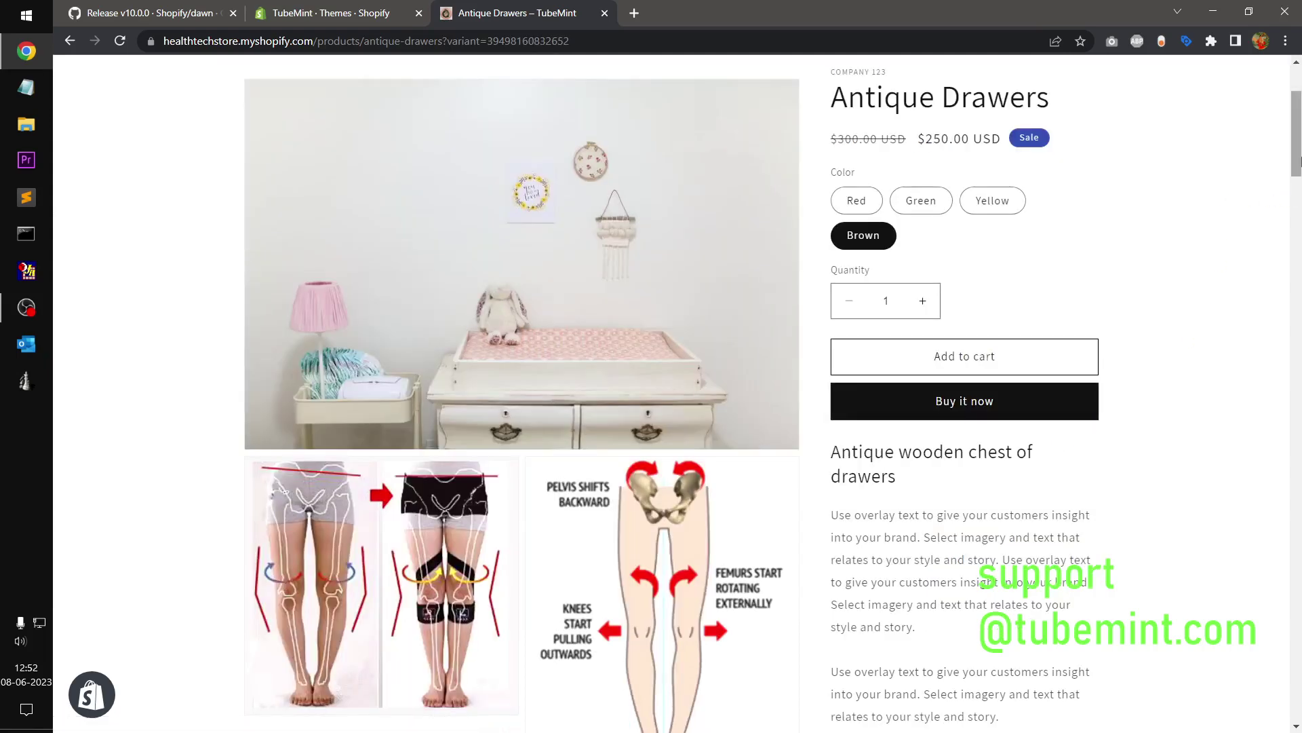
- Try the Red, Green, Yellow and Brown color variants of the Antique Drawers product
scroll(1299, 162, "up", 3)
left_click(859, 377)
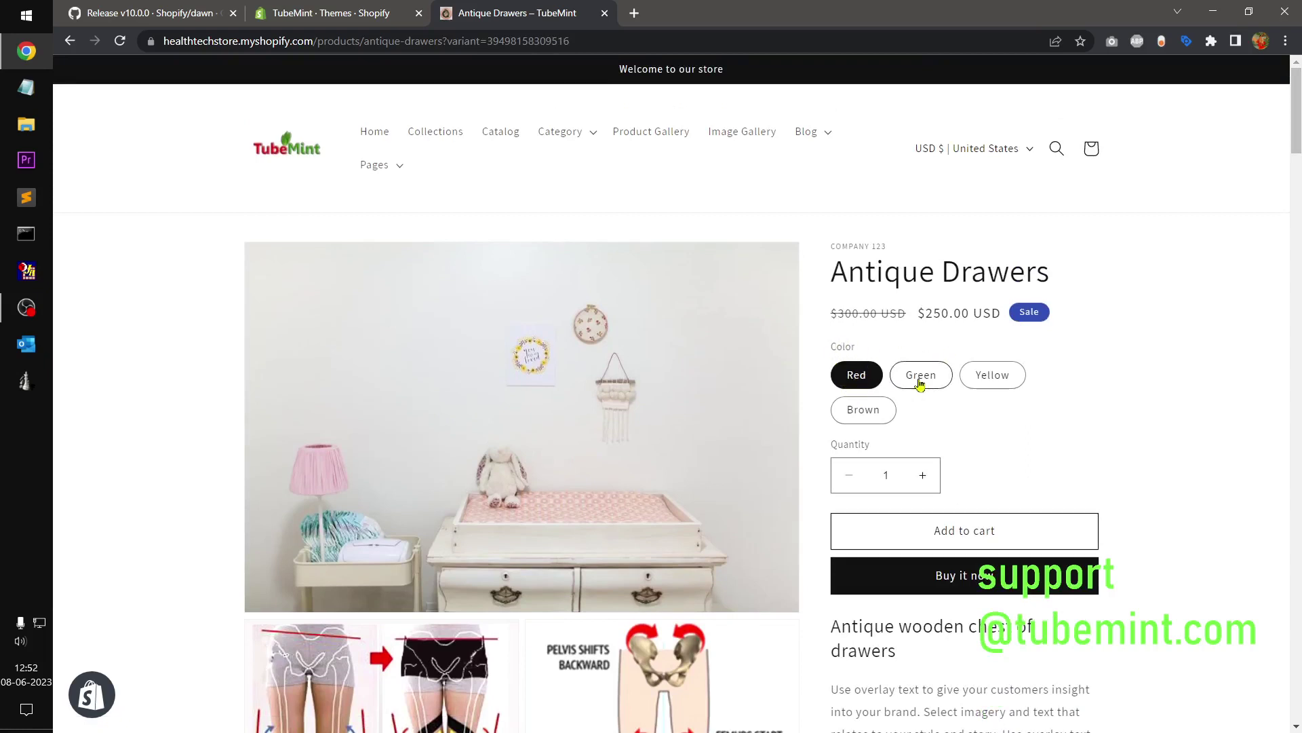
left_click(899, 380)
left_click(982, 381)
left_click(868, 409)
scroll(875, 407, "down", 3)
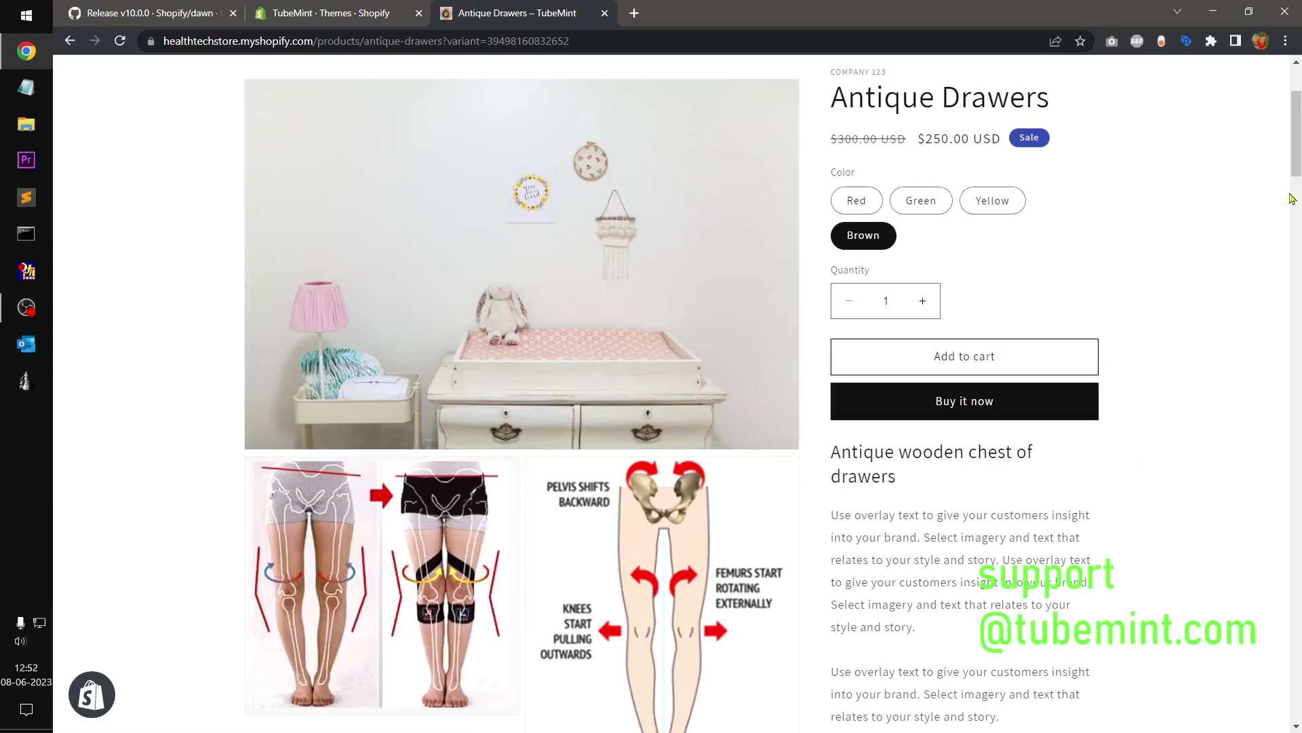
- View the contents of the product page's pop-up link, close it, and look over the rest of the page down to the footer
left_click_drag(1293, 169, 1299, 691)
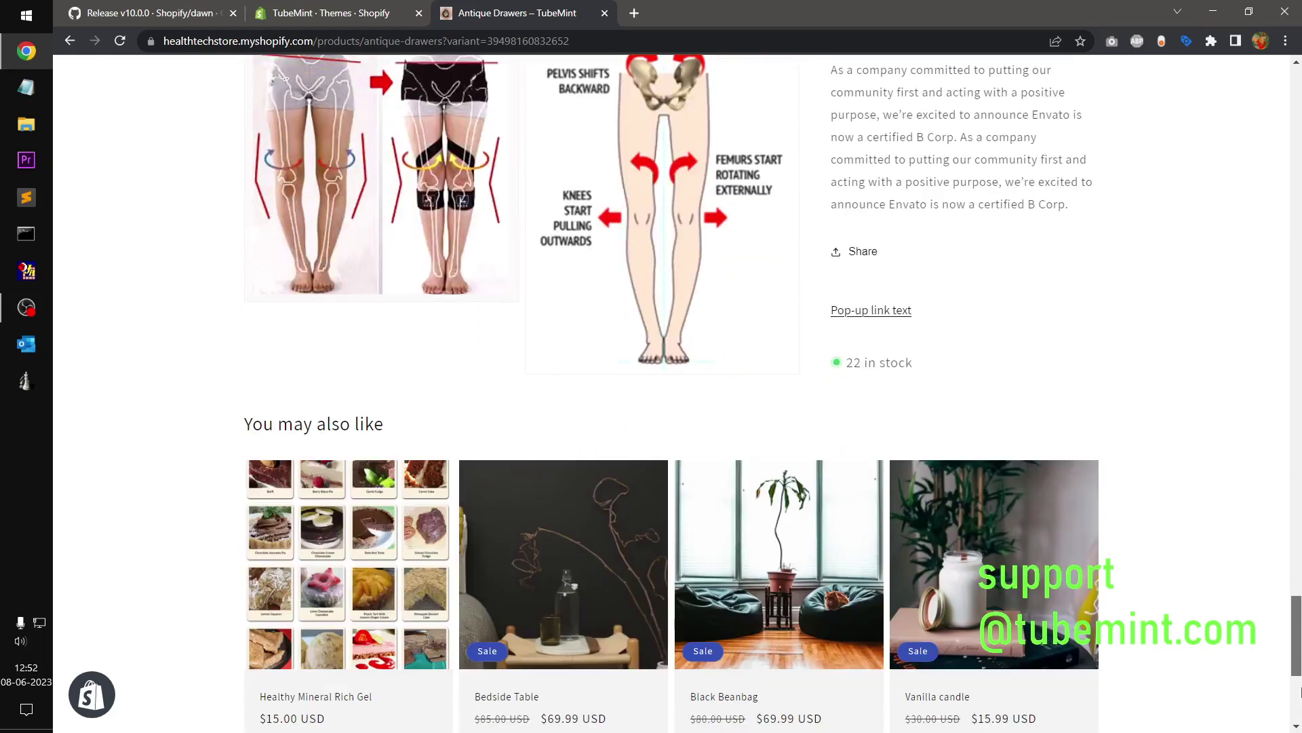
left_click(888, 311)
scroll(776, 354, "down", 15)
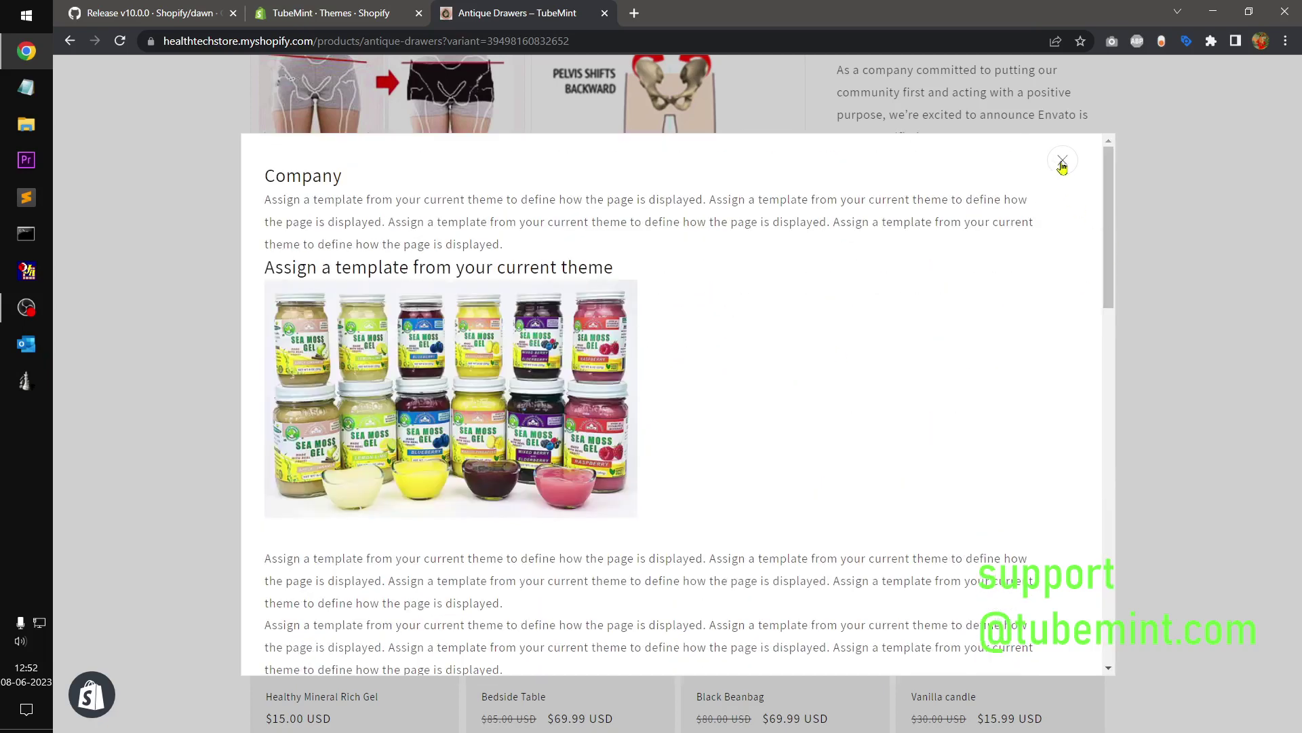
left_click(1062, 162)
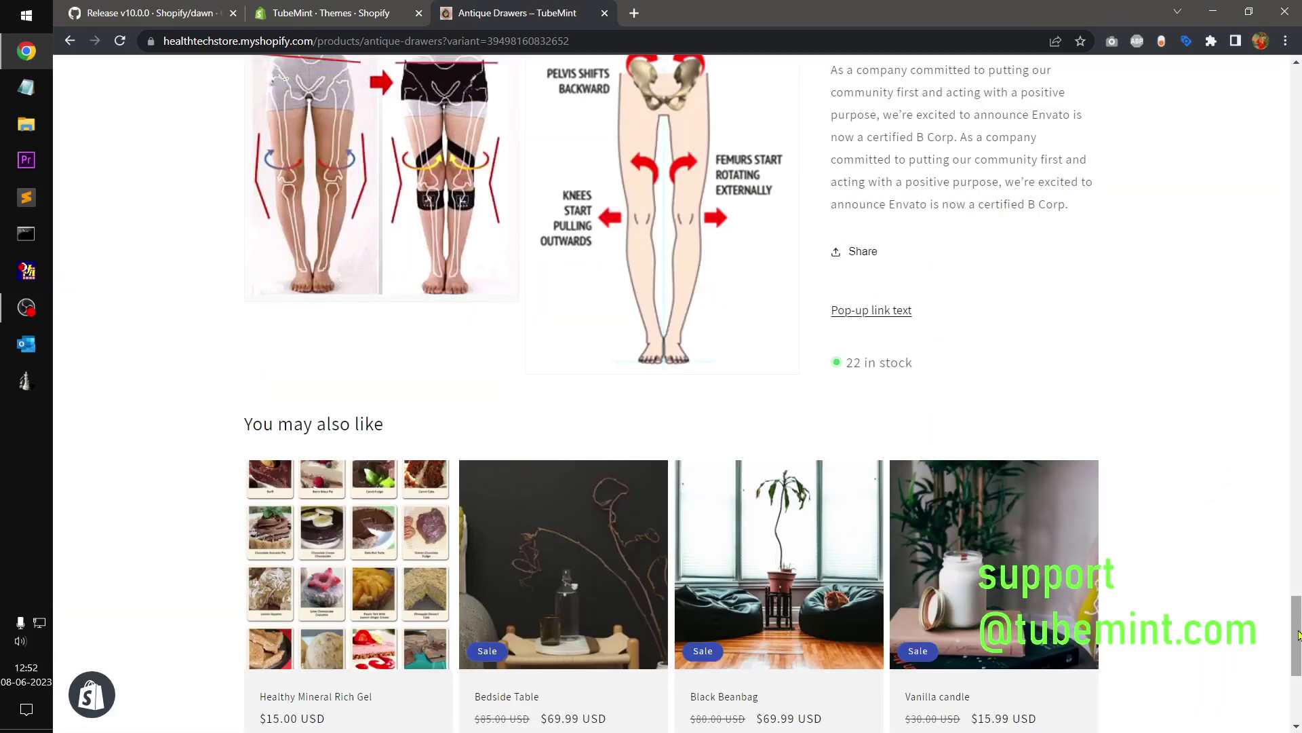
left_click_drag(1295, 644, 1295, 687)
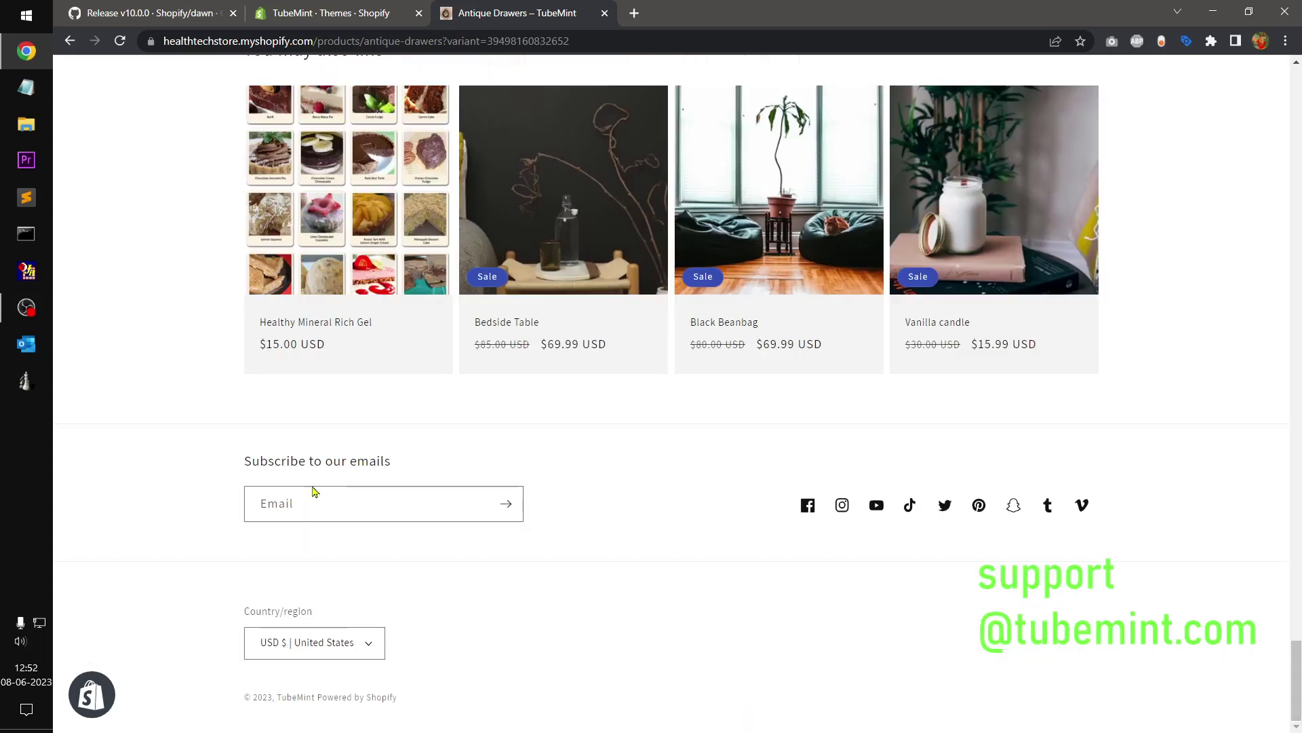
scroll(451, 281, "up", 15)
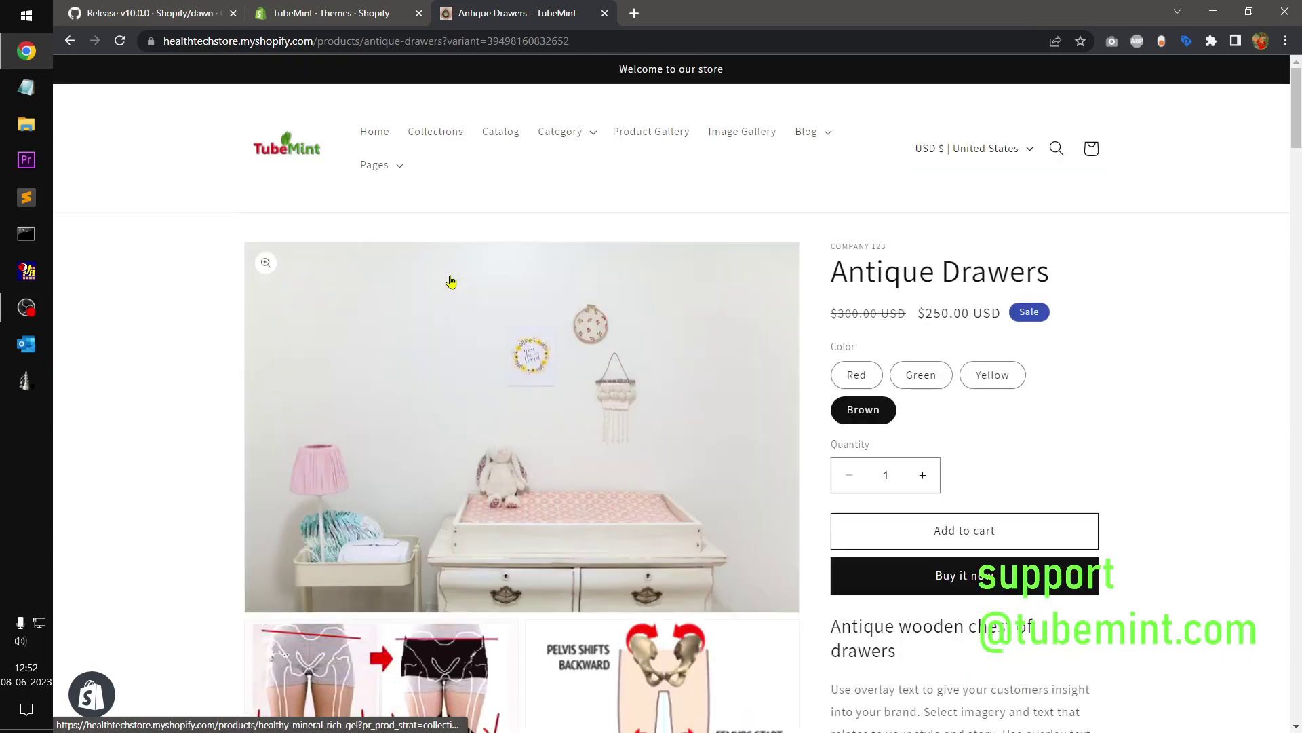
- Open the current theme, Updated copy of Dawn, in the theme editor and close the storefront page
left_click(316, 8)
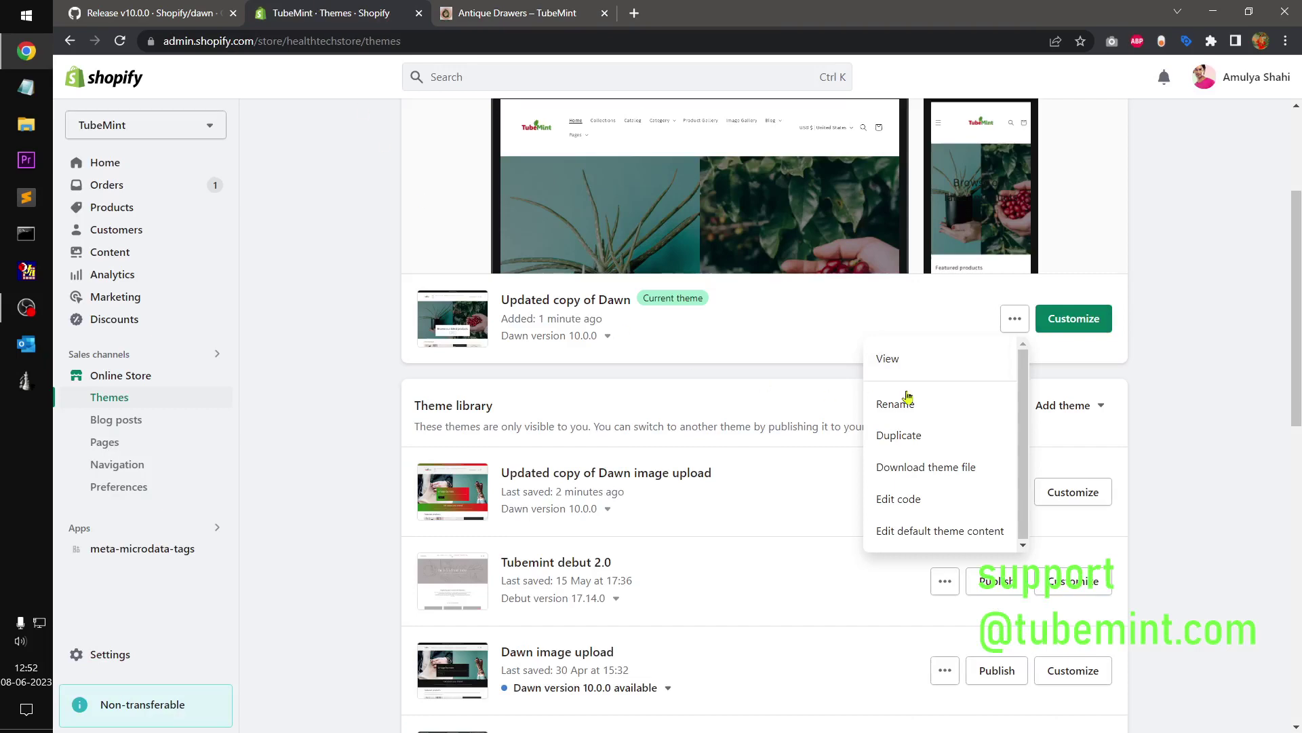
left_click(1074, 319)
left_click(576, 15)
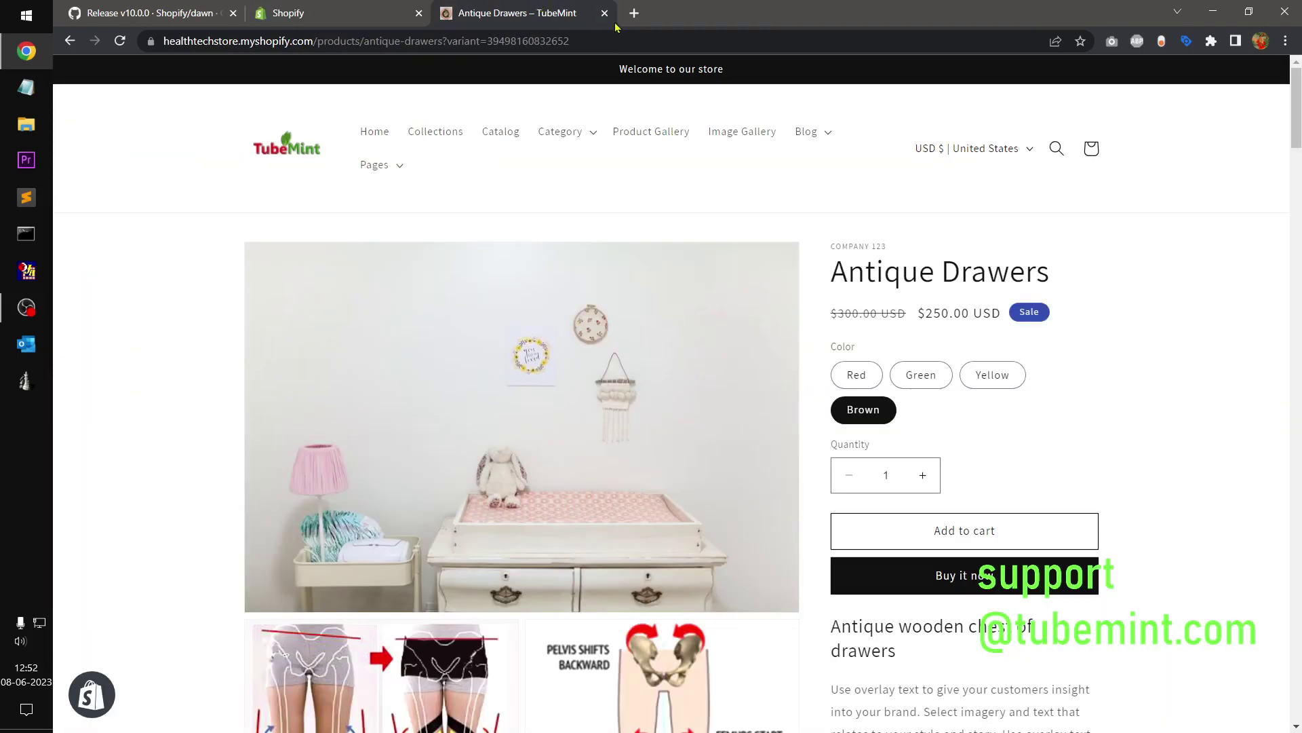
left_click(604, 14)
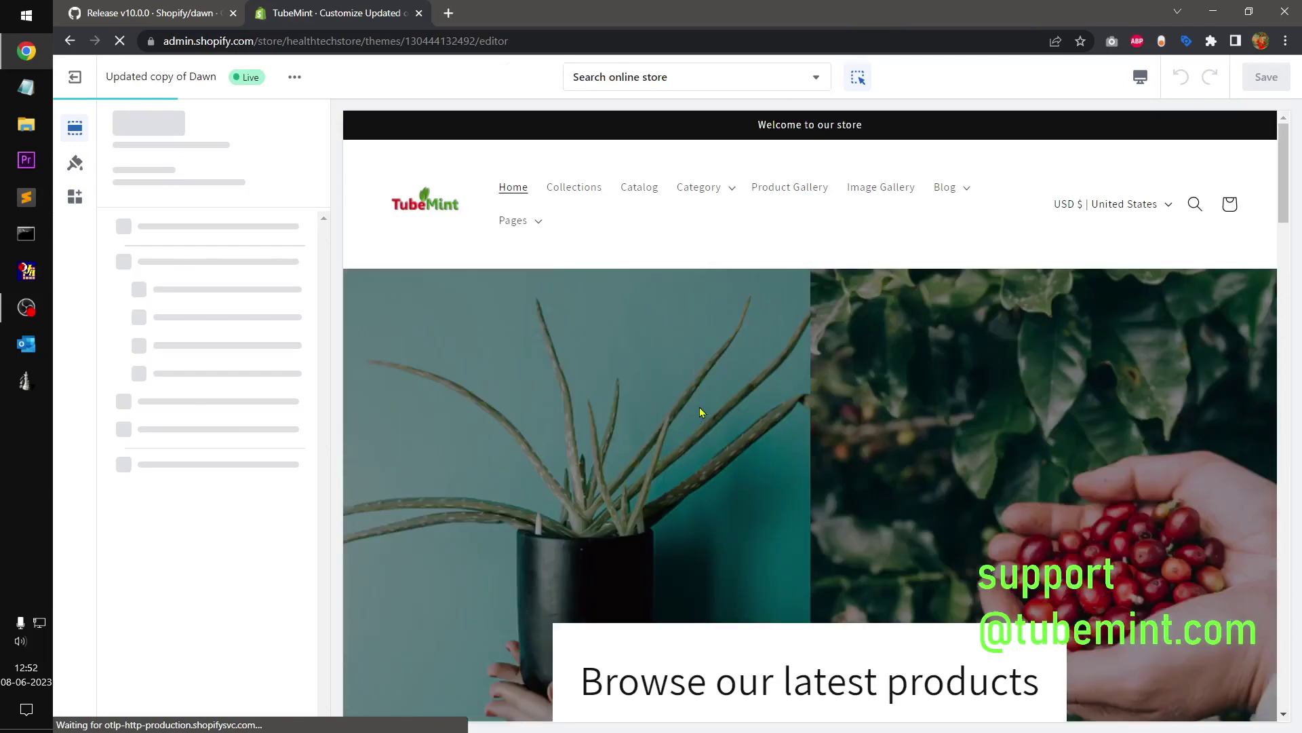
- Look over the whole home page preview, from the image banner to the footer
scroll(701, 412, "down", 5)
scroll(701, 412, "down", 5)
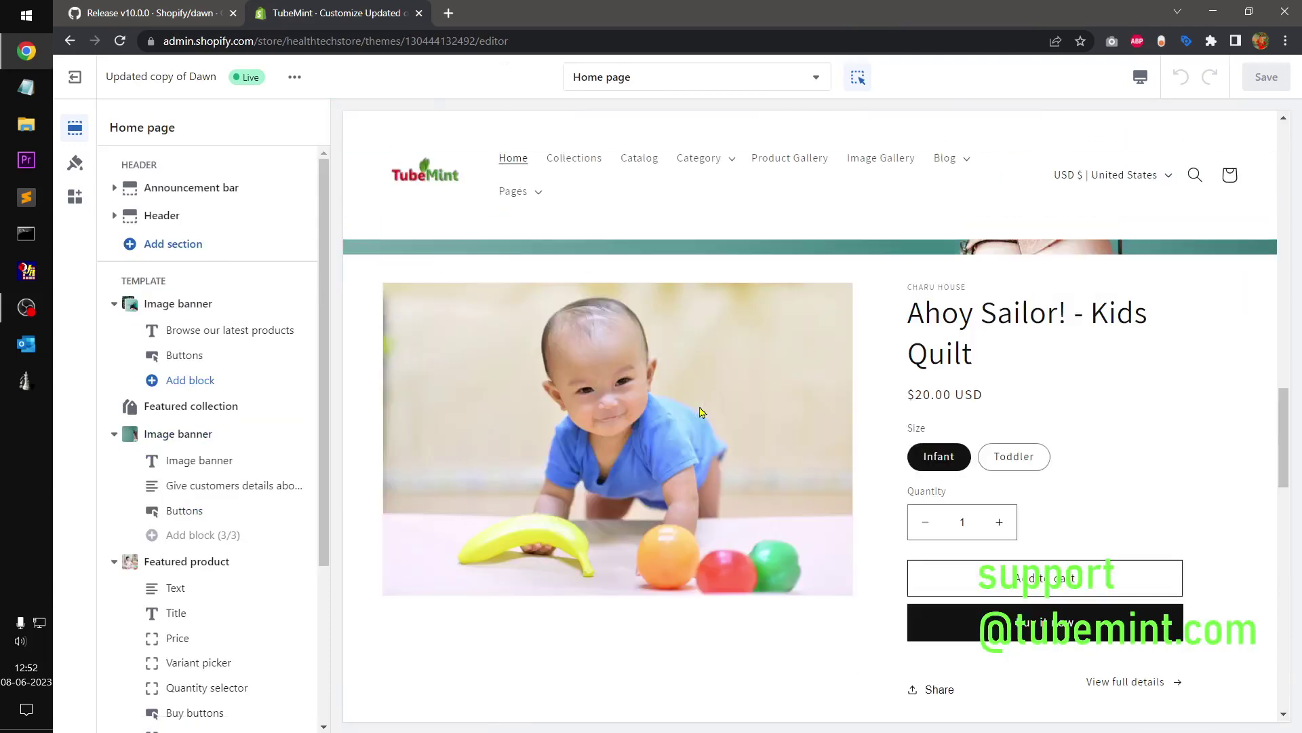
scroll(701, 412, "down", 5)
scroll(701, 412, "down", 4)
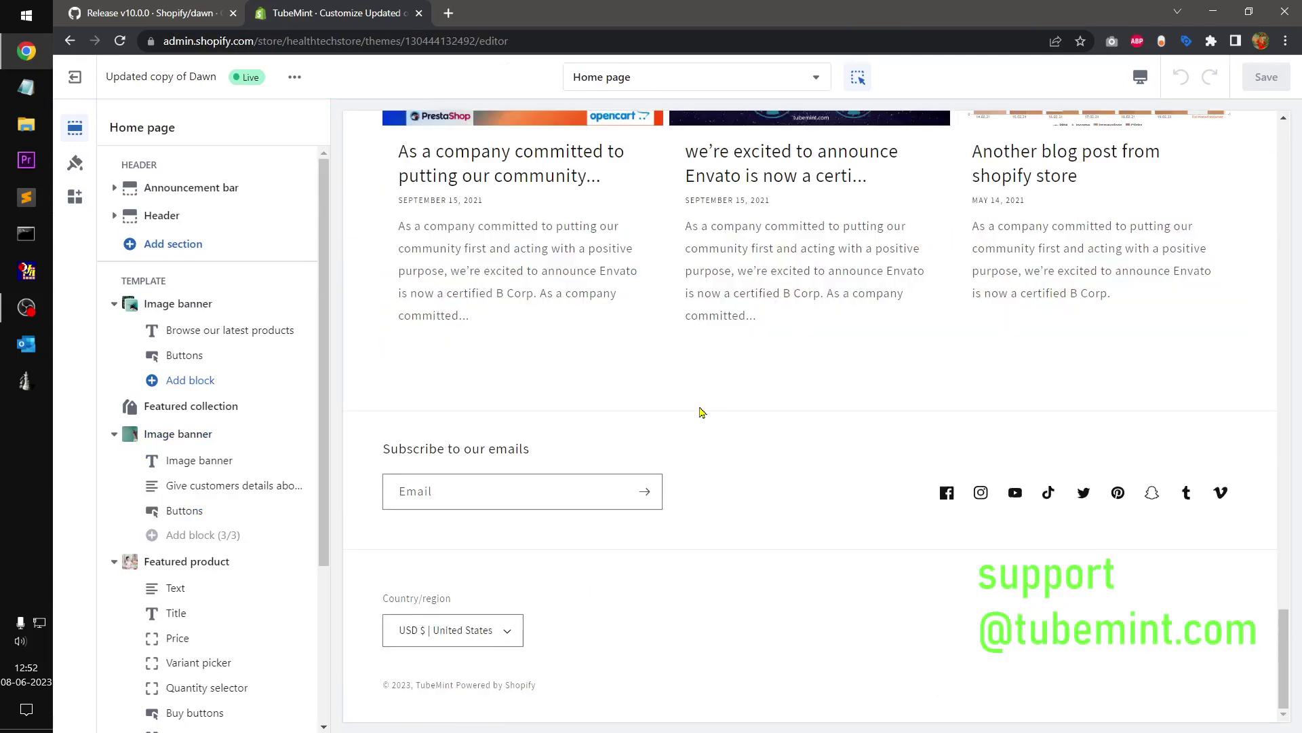
scroll(701, 412, "up", 15)
scroll(702, 412, "up", 8)
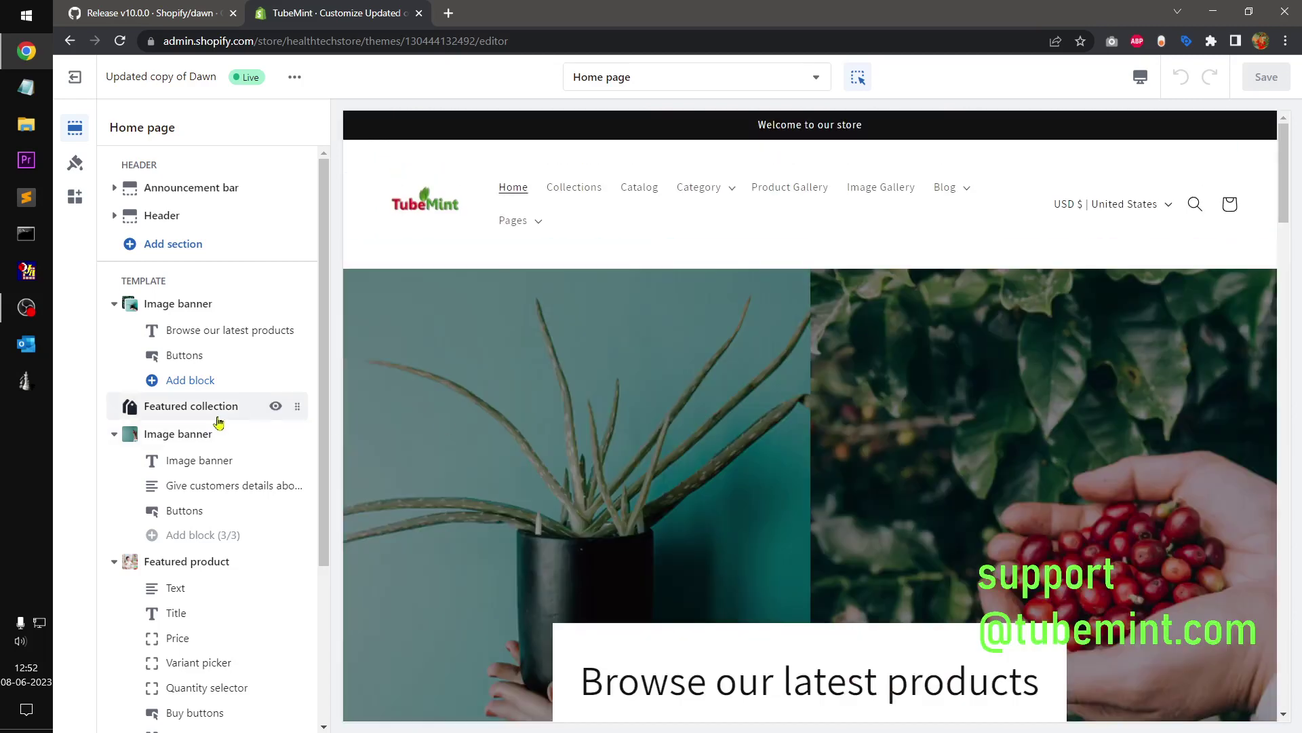
- Examine all settings of the Featured collection section above Blog posts, then return to the section list
left_click(218, 563)
scroll(318, 515, "down", 3)
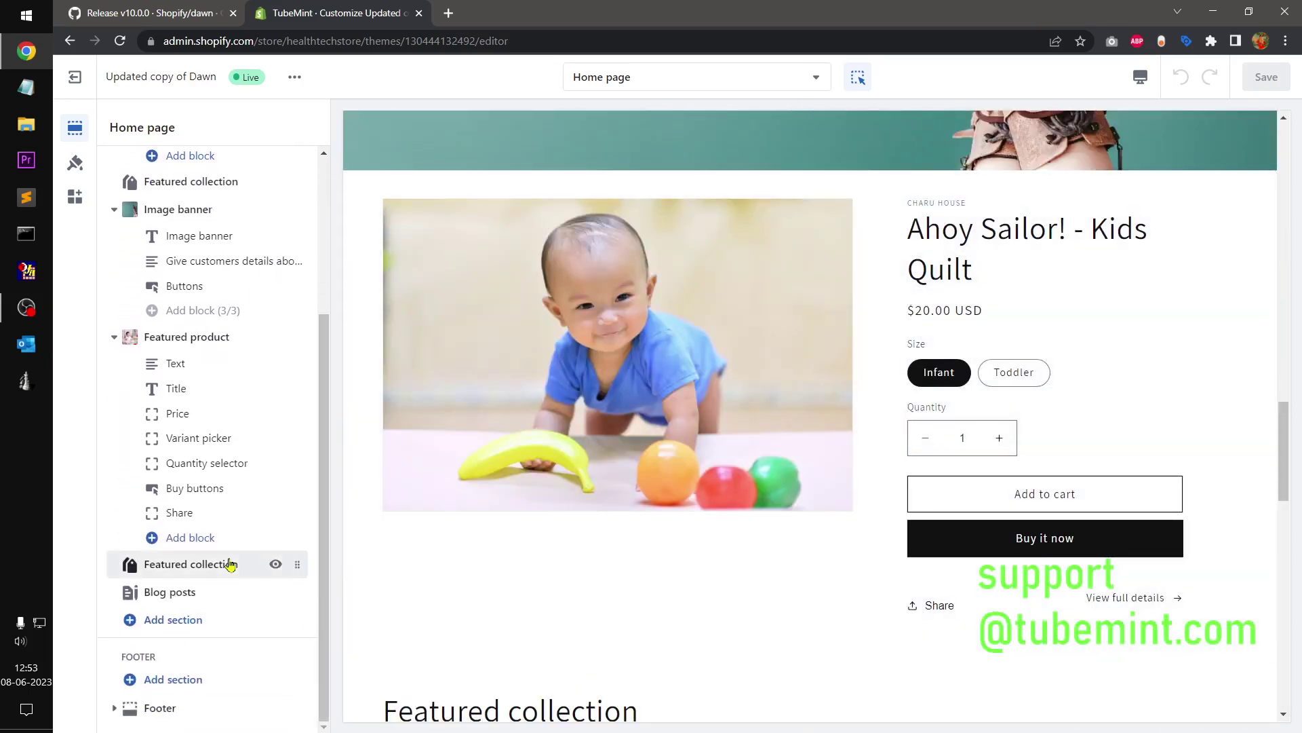
left_click(232, 564)
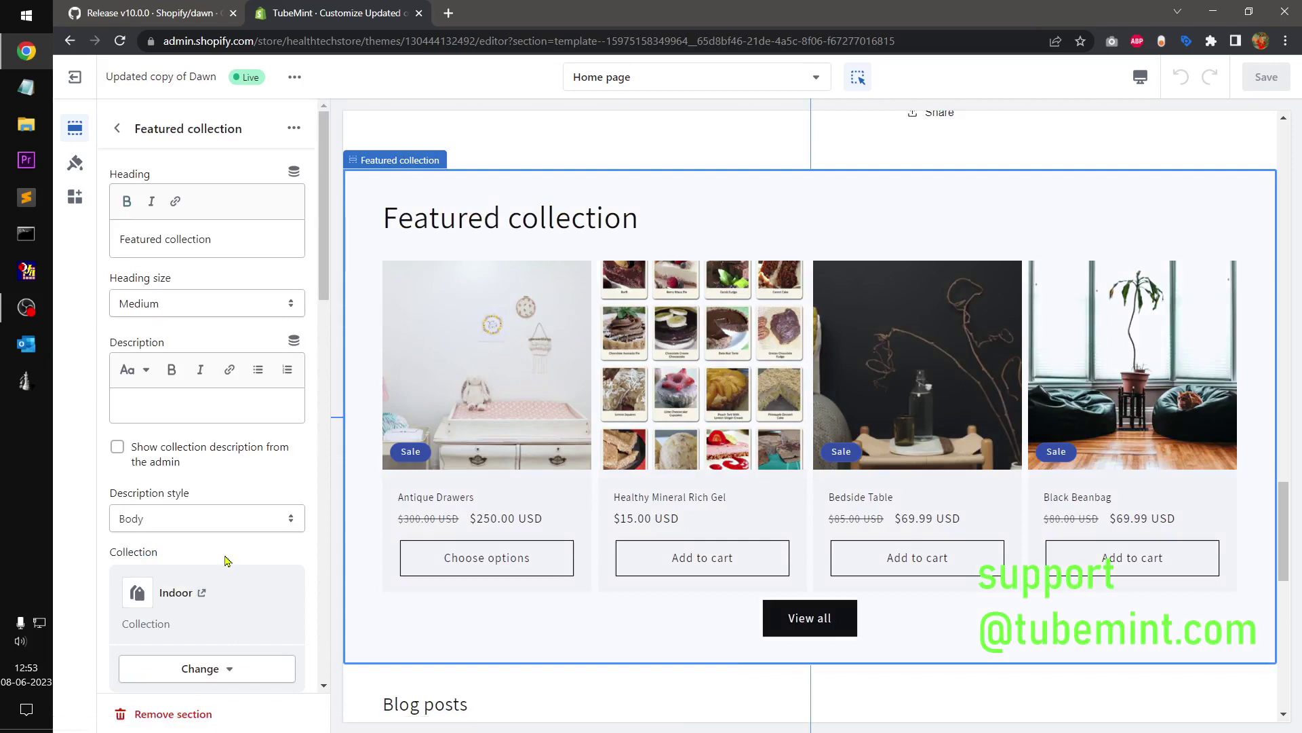
left_click_drag(312, 224, 322, 602)
scroll(322, 602, "down", 1)
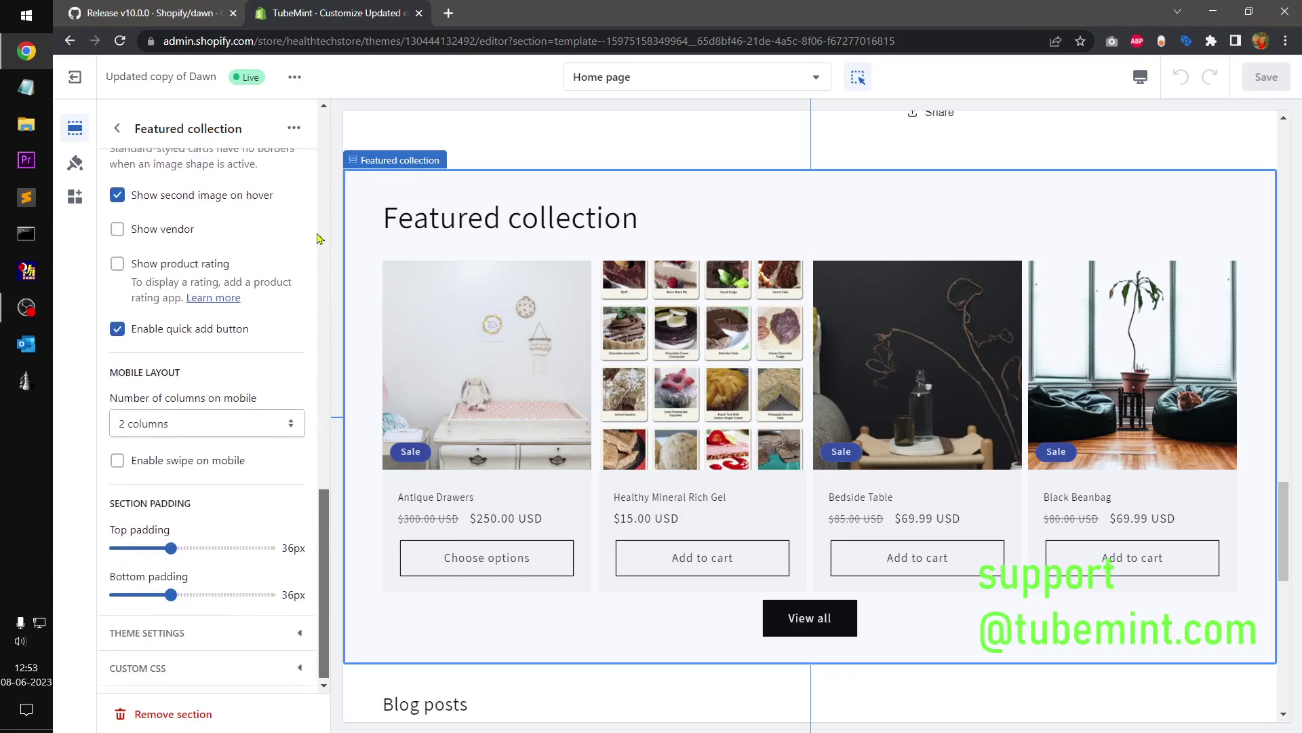
scroll(204, 339, "up", 15)
left_click(118, 129)
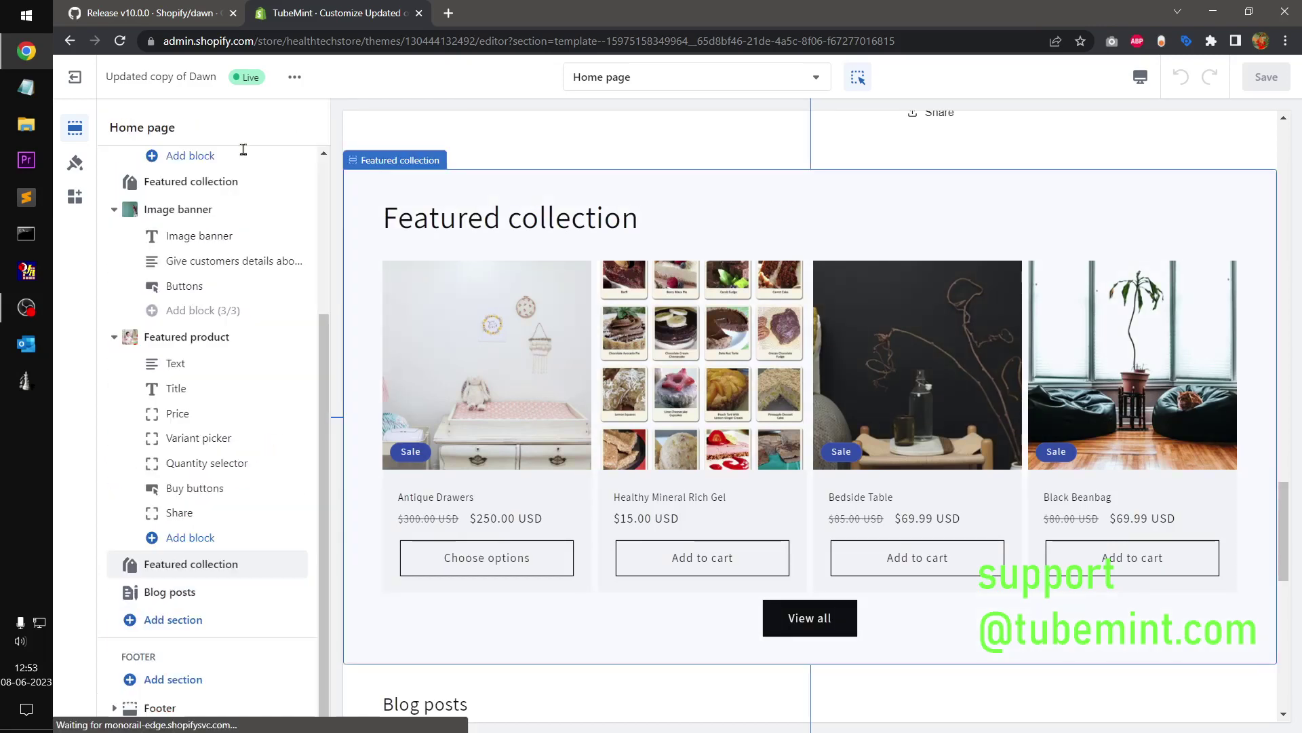
- Add a Multicolumn section to the home page template below Blog posts
mouse_move(269, 488)
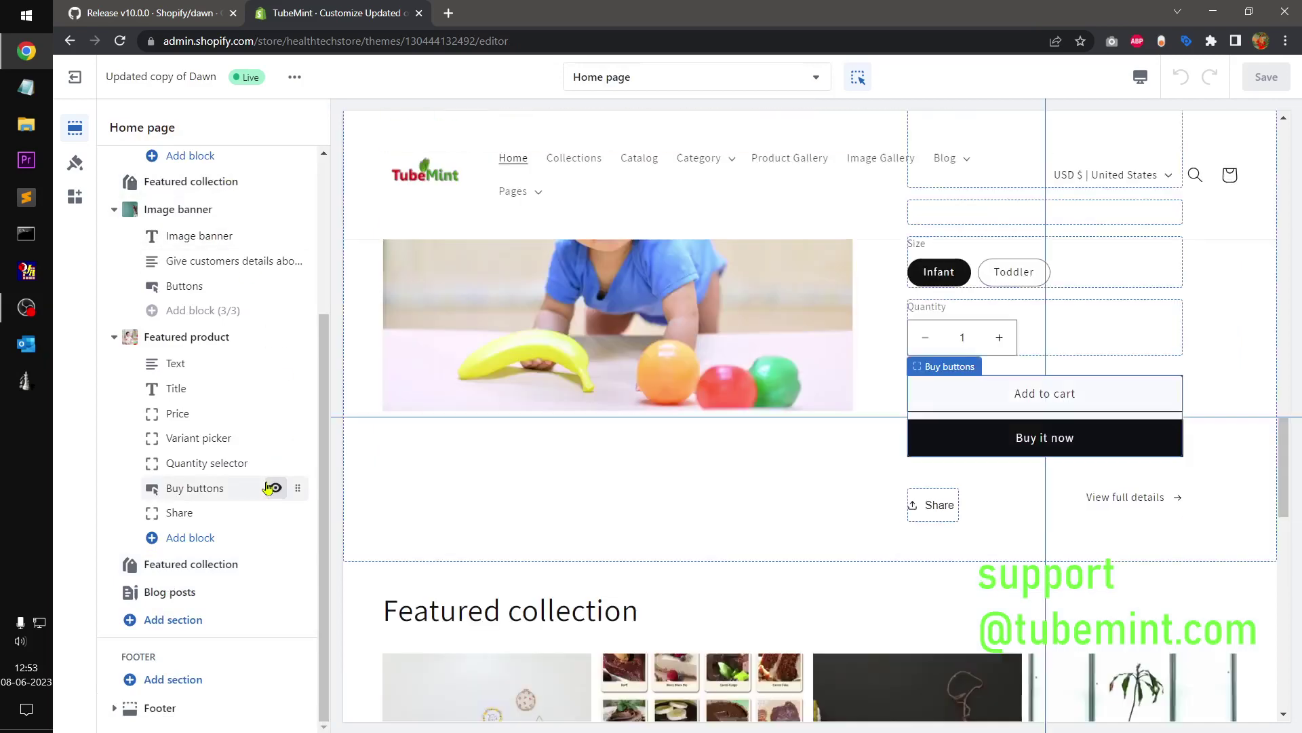
scroll(329, 488, "up", 2)
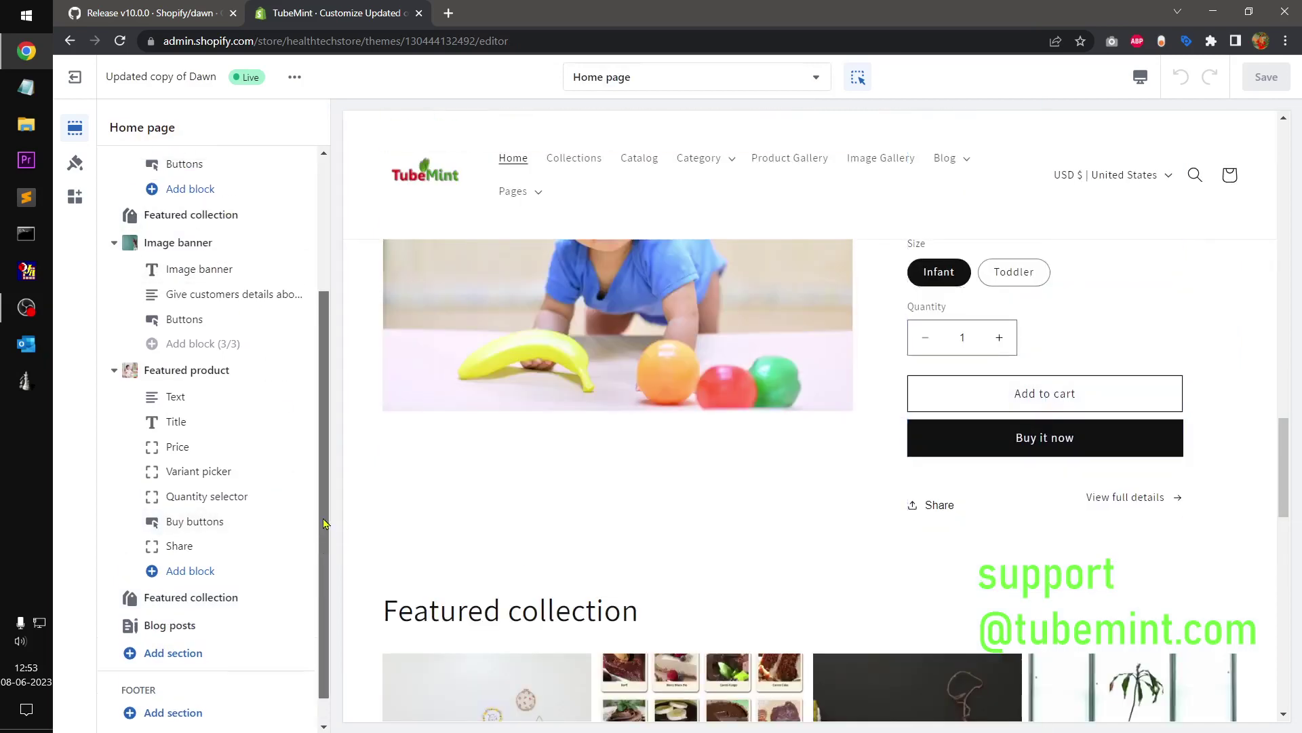
left_click_drag(331, 488, 328, 605)
left_click(194, 622)
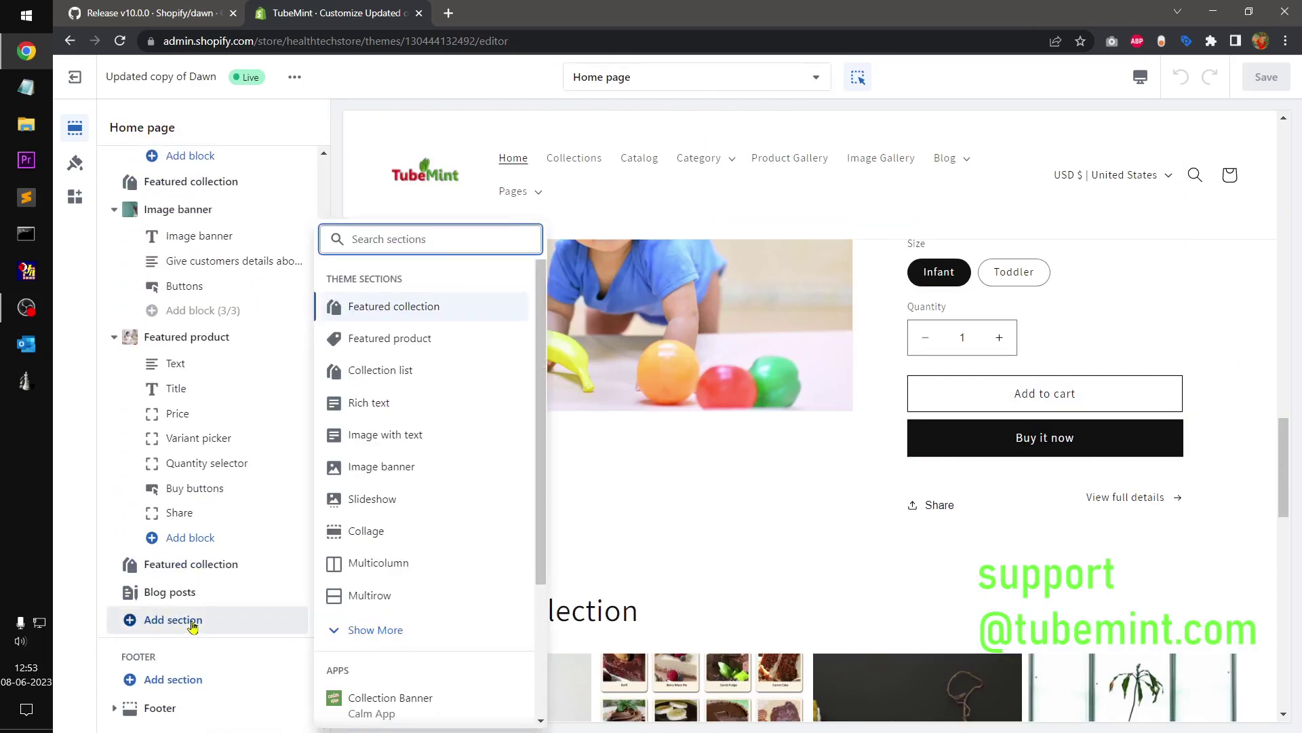
key("Escape")
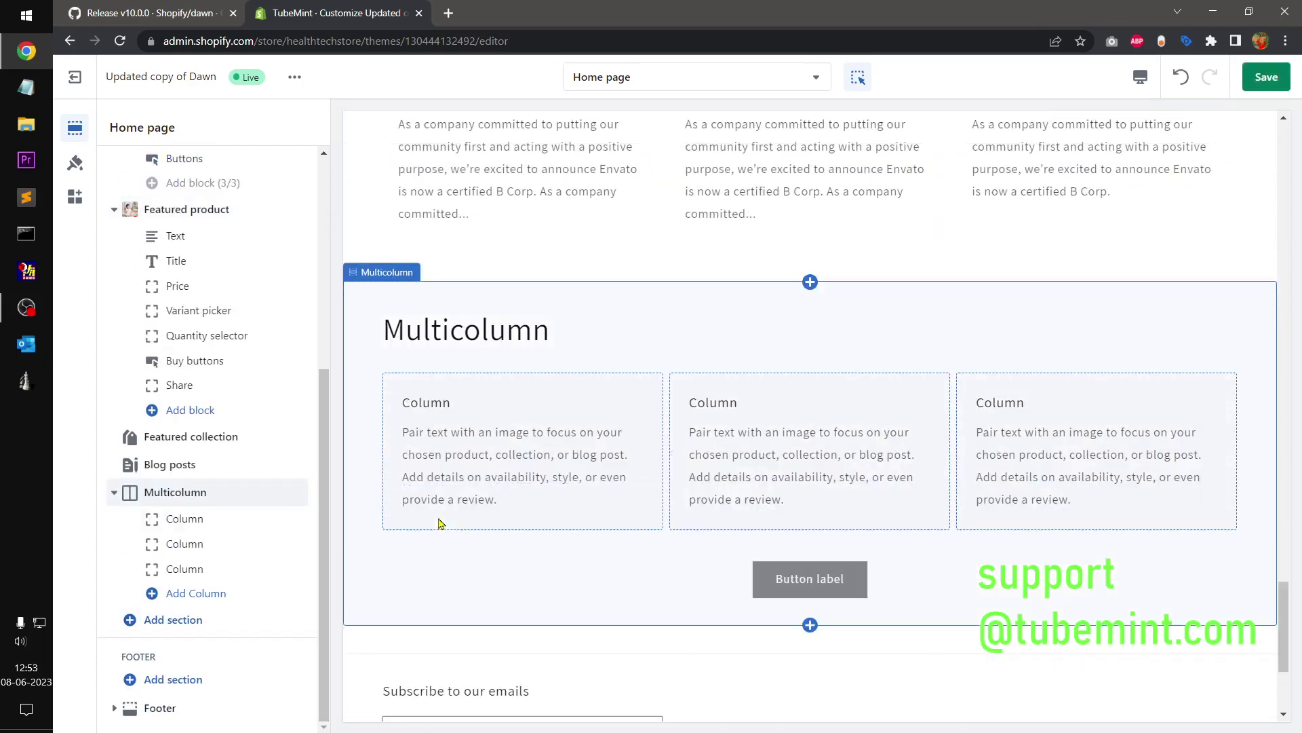
- Review the Multicolumn section's settings, choosing Show as column background for its secondary background
left_click(223, 493)
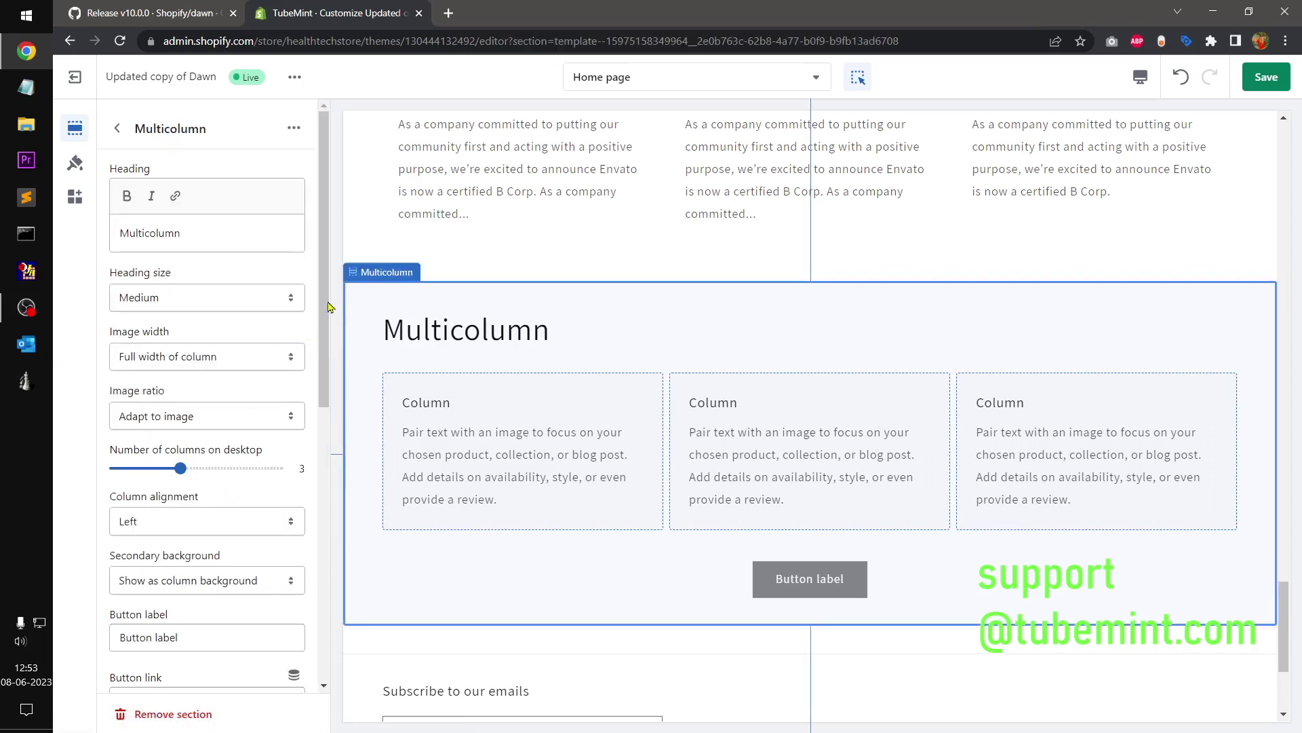
left_click_drag(326, 296, 327, 398)
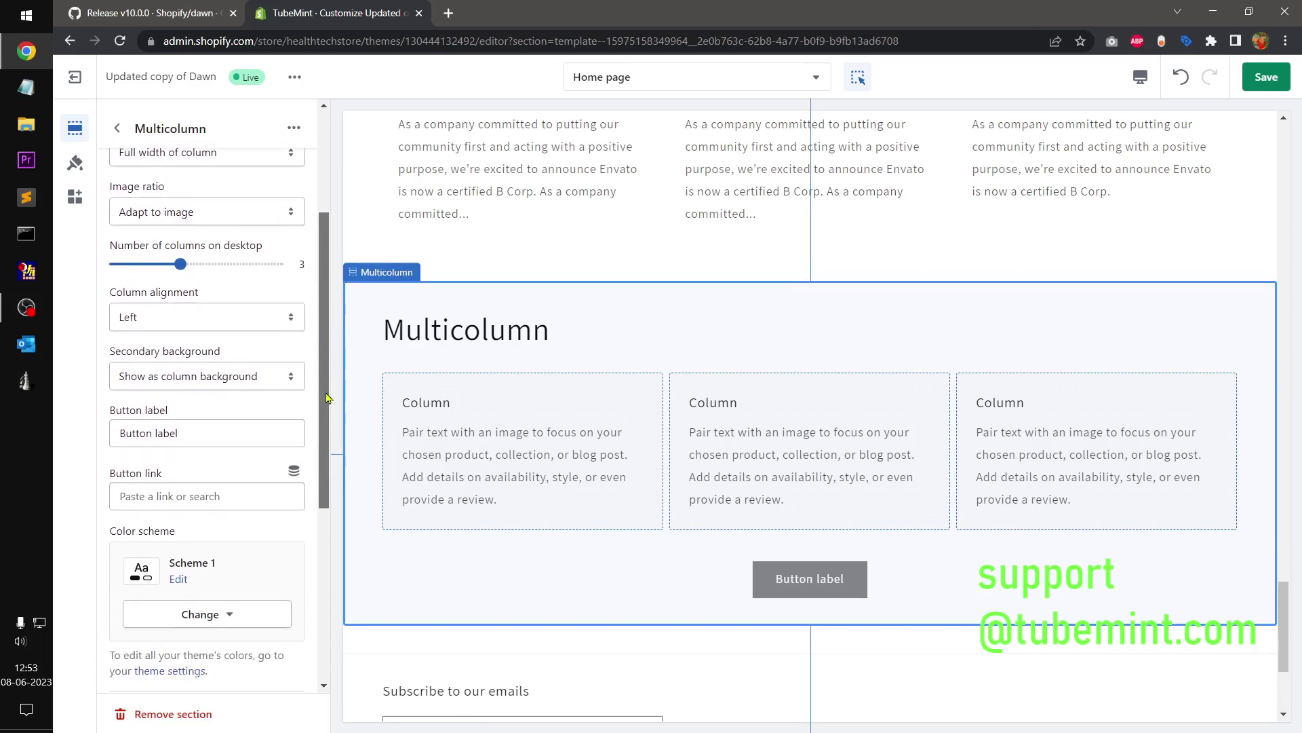
left_click(190, 380)
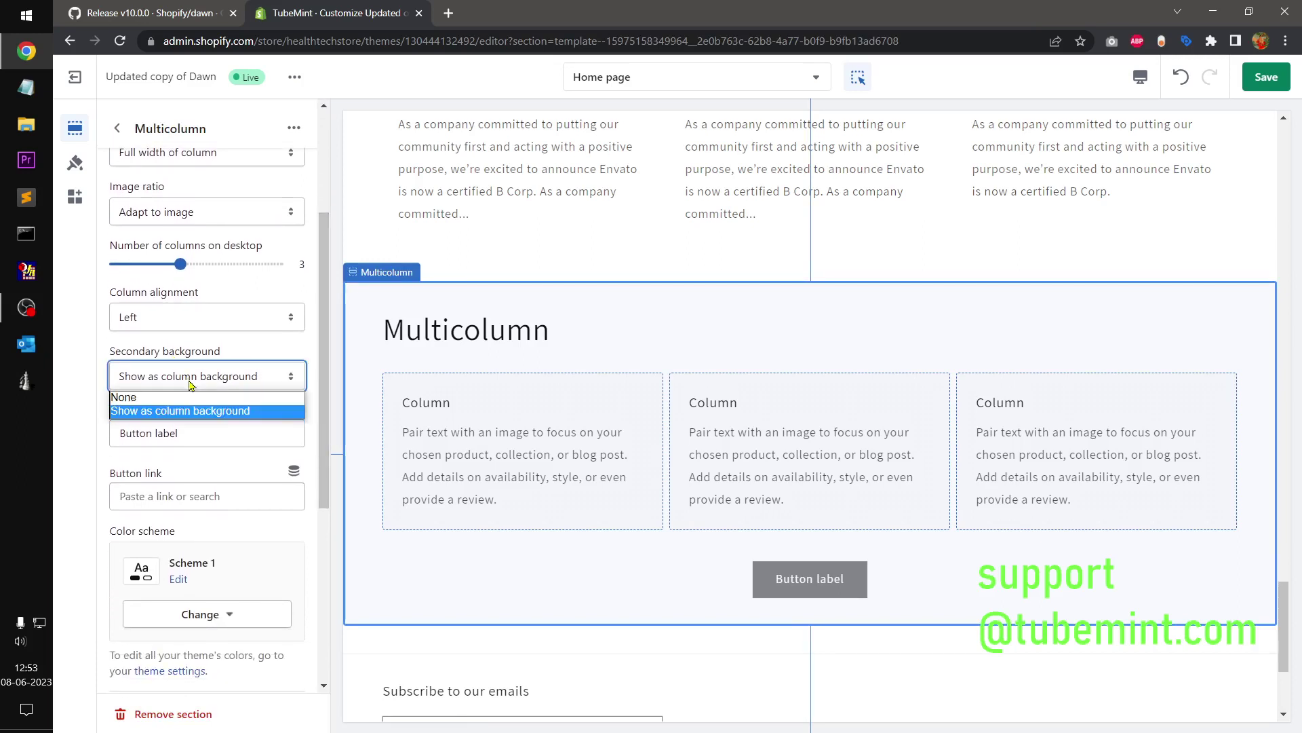
left_click(180, 411)
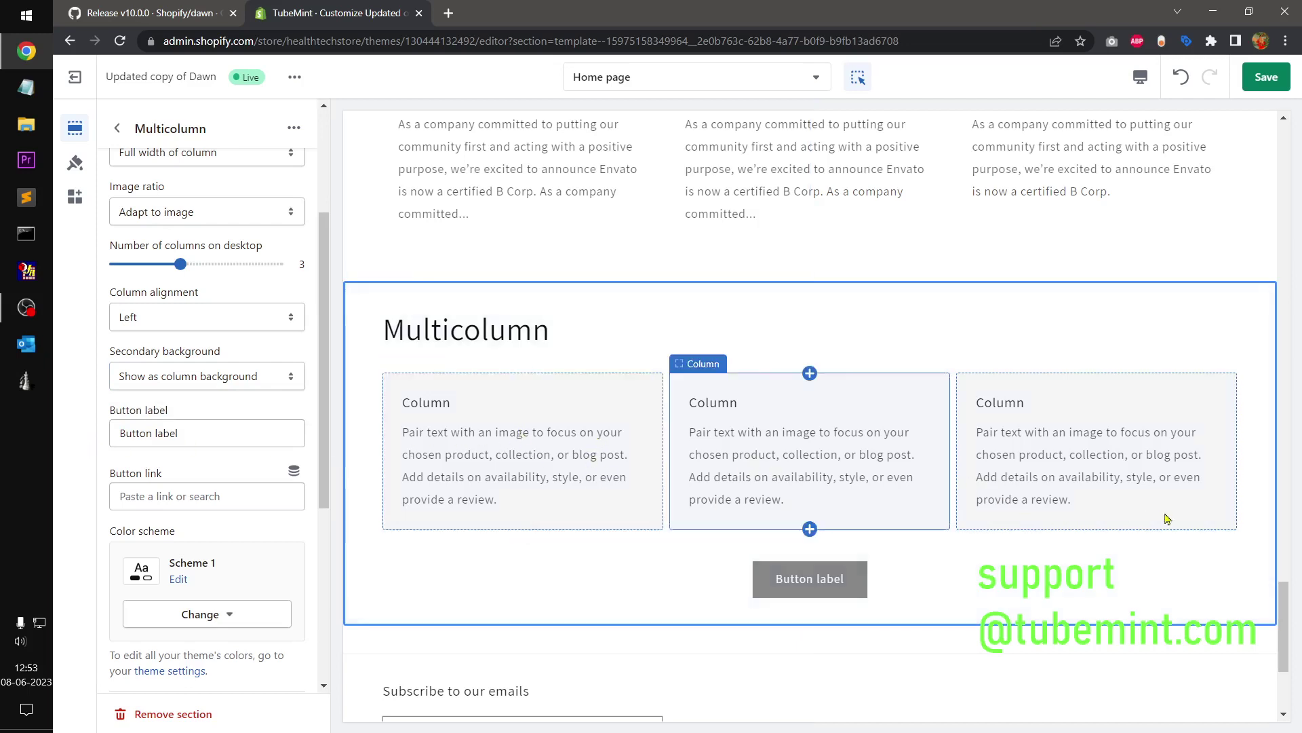
left_click_drag(331, 506, 340, 687)
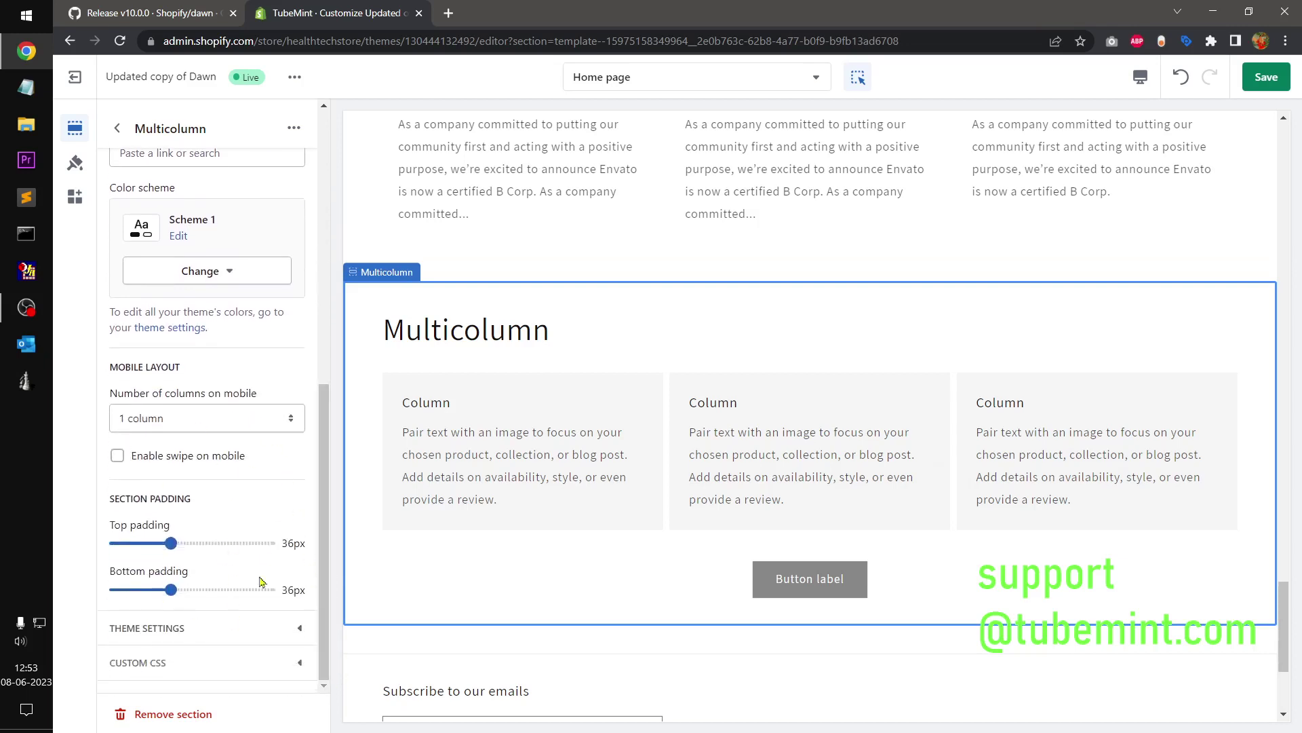
- Expand the Multicolumn section's theme settings and try turning Reveal sections on scroll off and back on
left_click(228, 628)
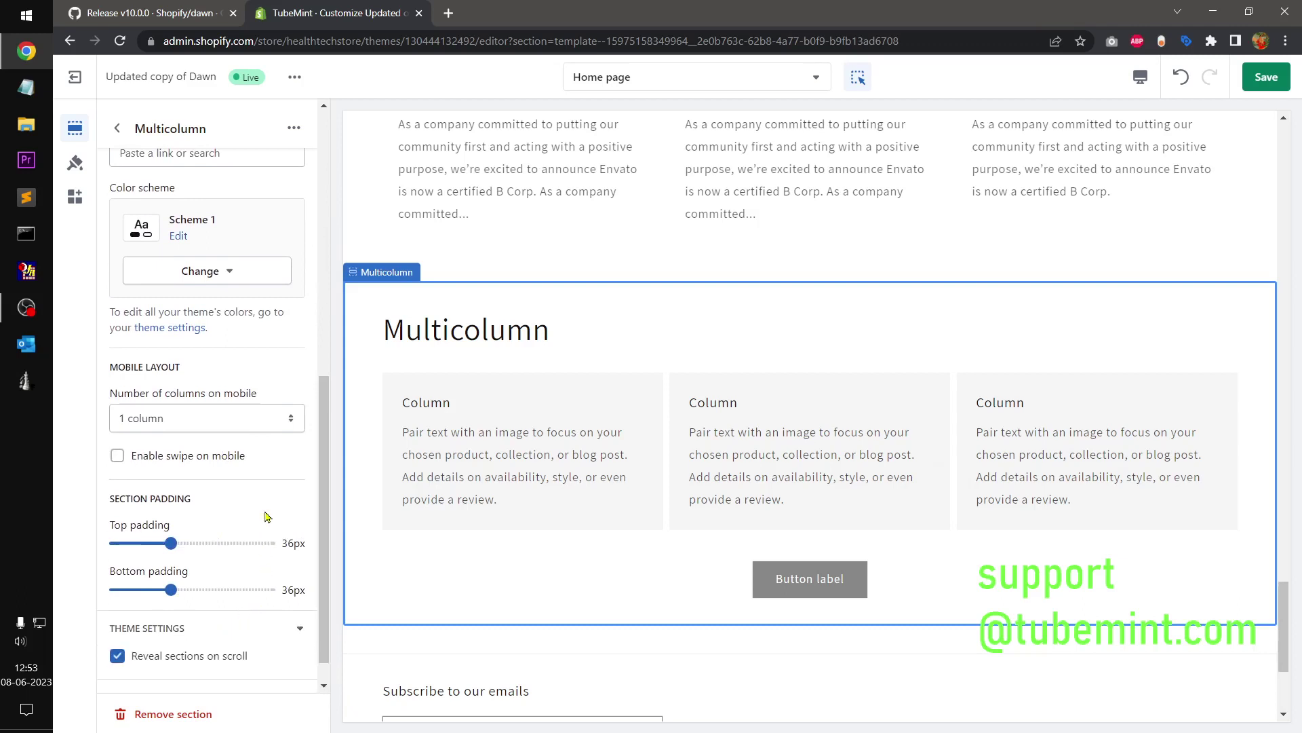
scroll(326, 597, "down", 1)
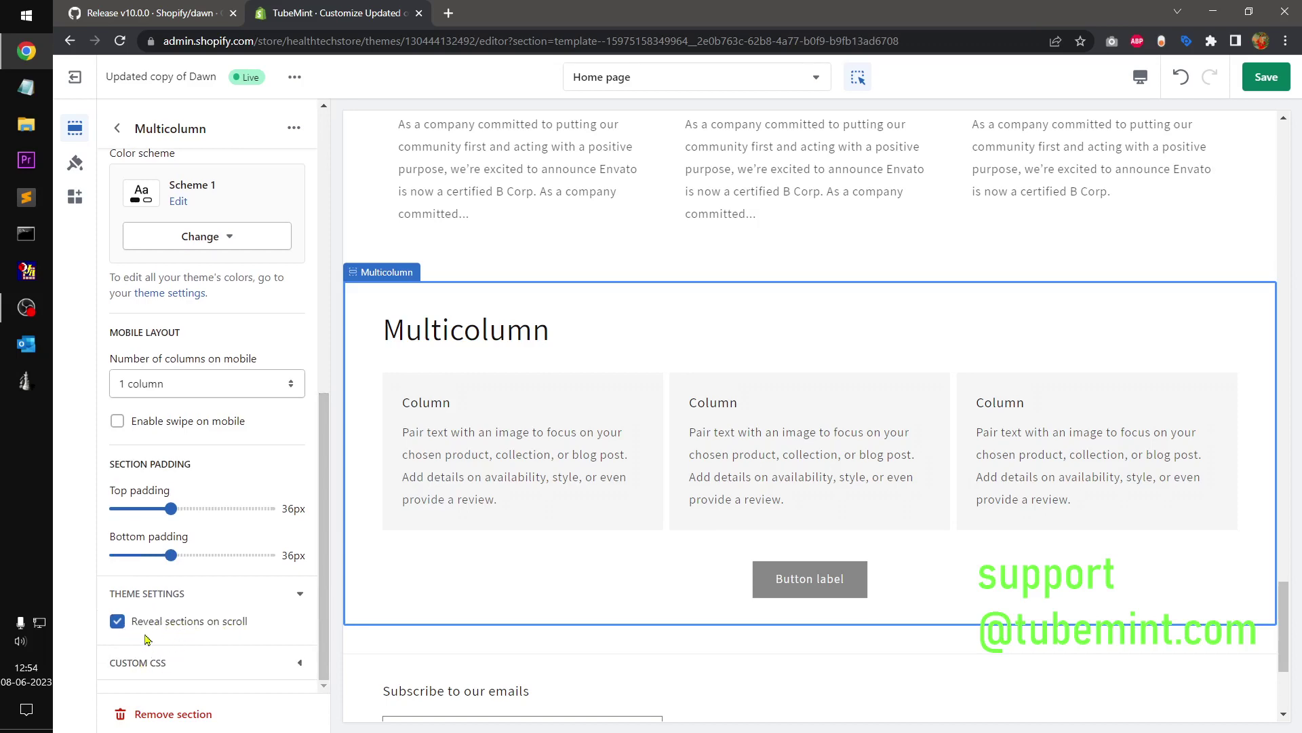
mouse_move(1293, 618)
left_mouse_down()
mouse_move(1292, 513)
mouse_move(1300, 642)
left_mouse_up()
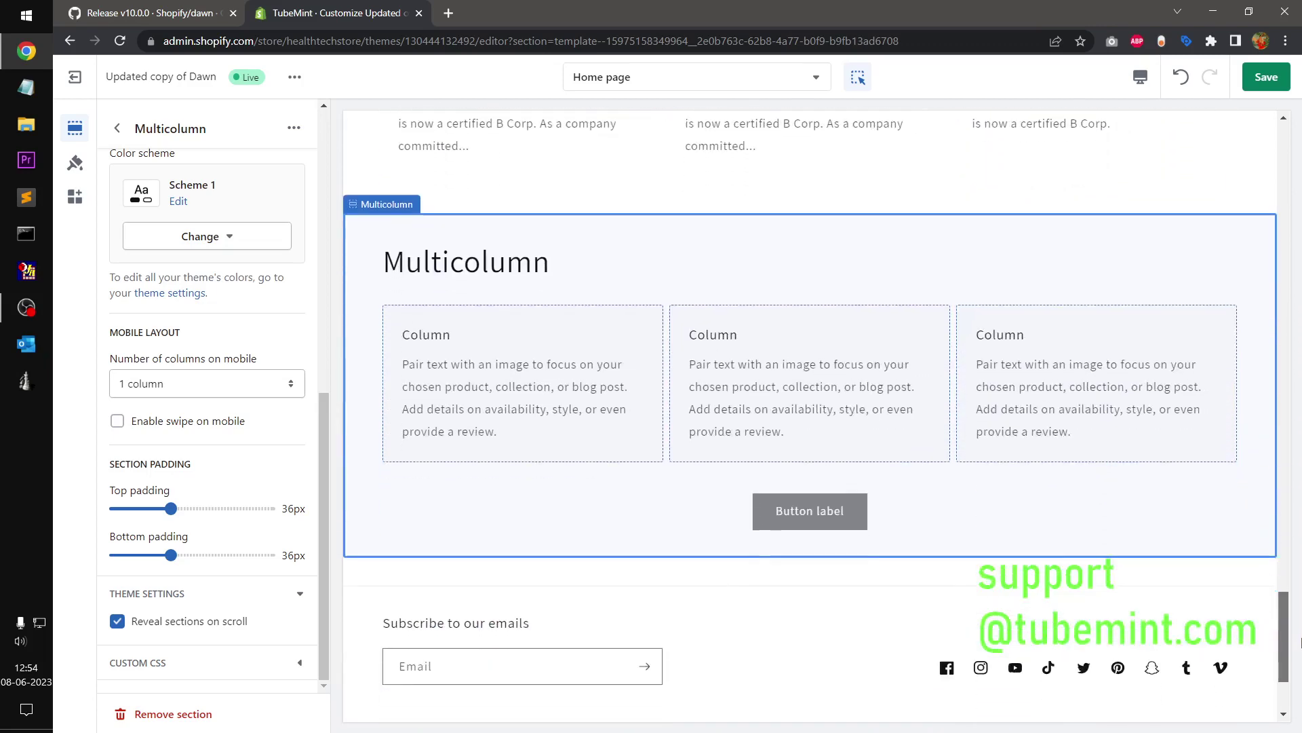
left_click(191, 623)
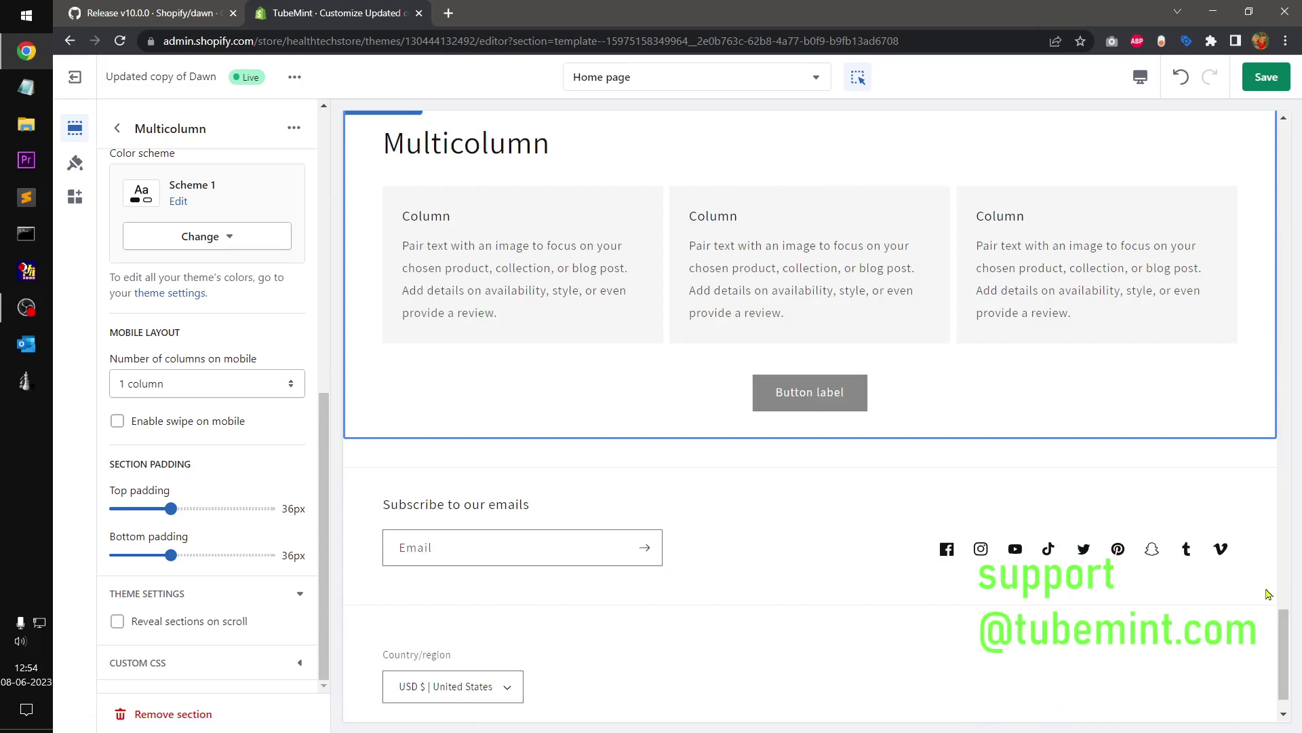
left_click(166, 621)
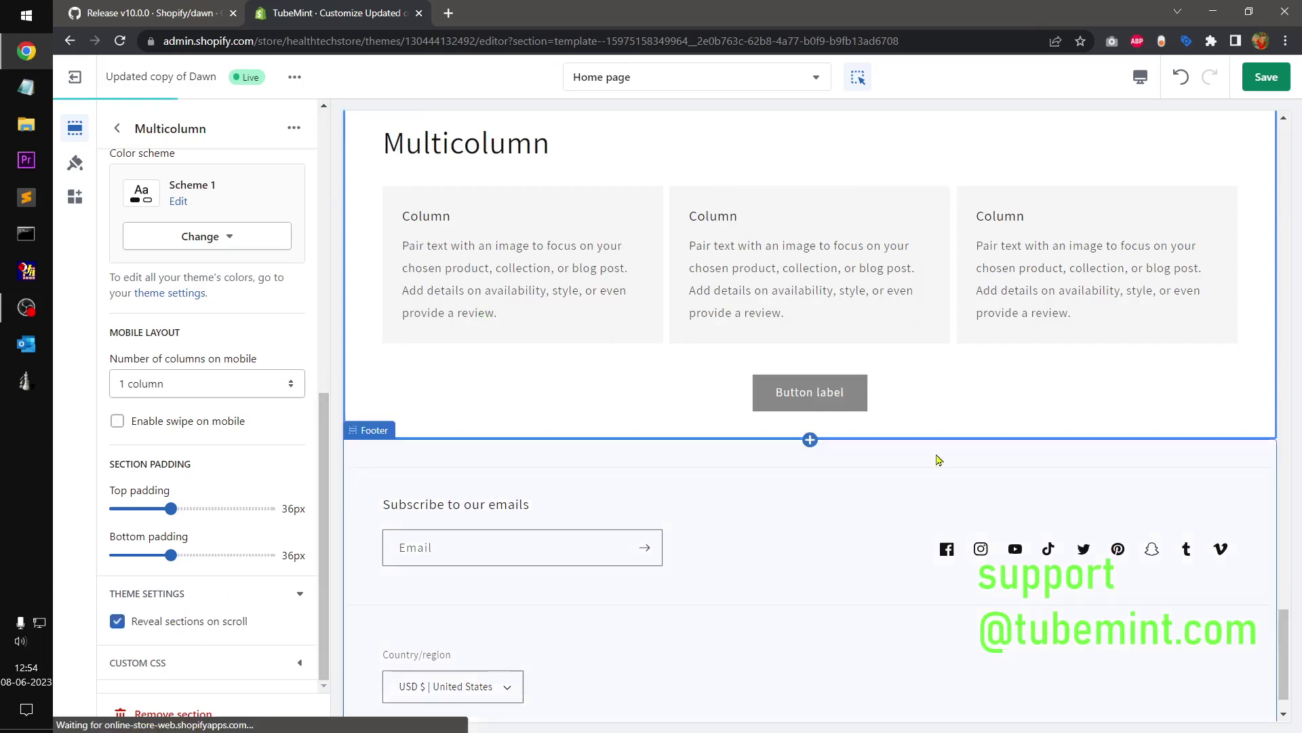
- Save the theme changes, then open the settings of the Featured collection section above Blog posts
left_click(1264, 80)
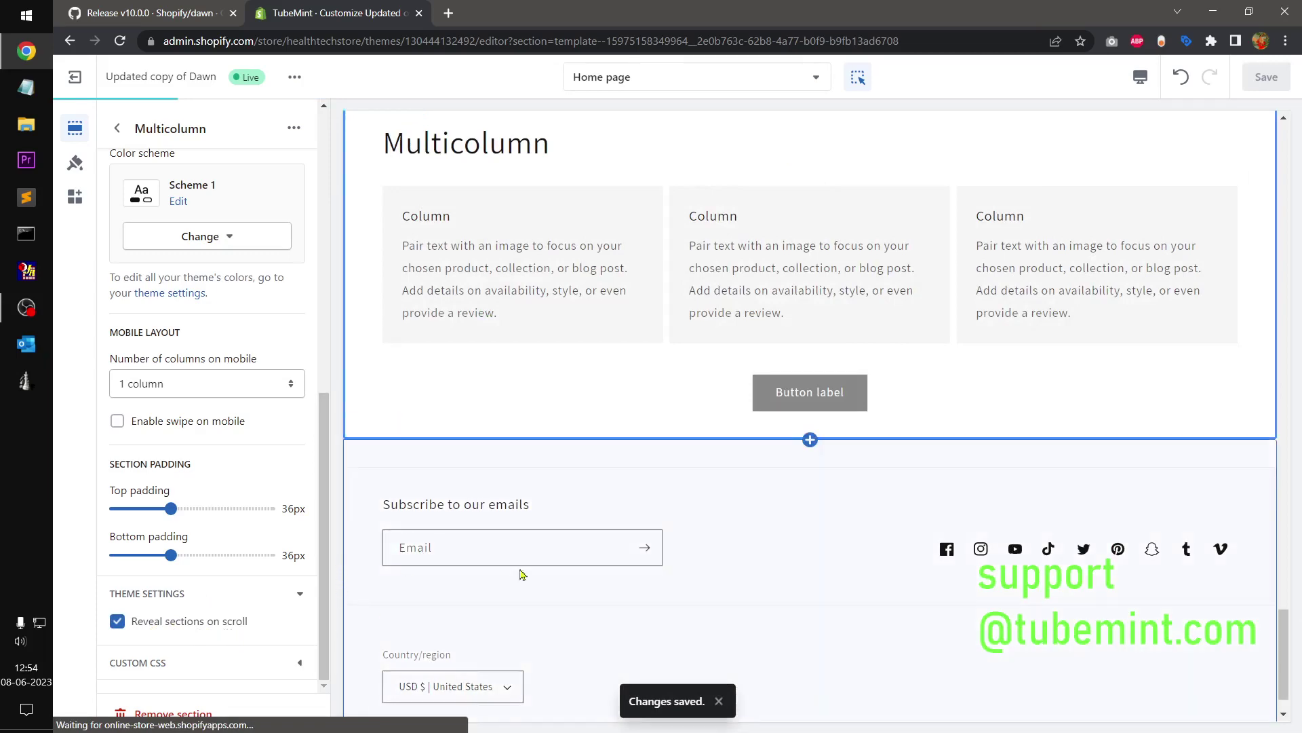
scroll(660, 573, "up", 15)
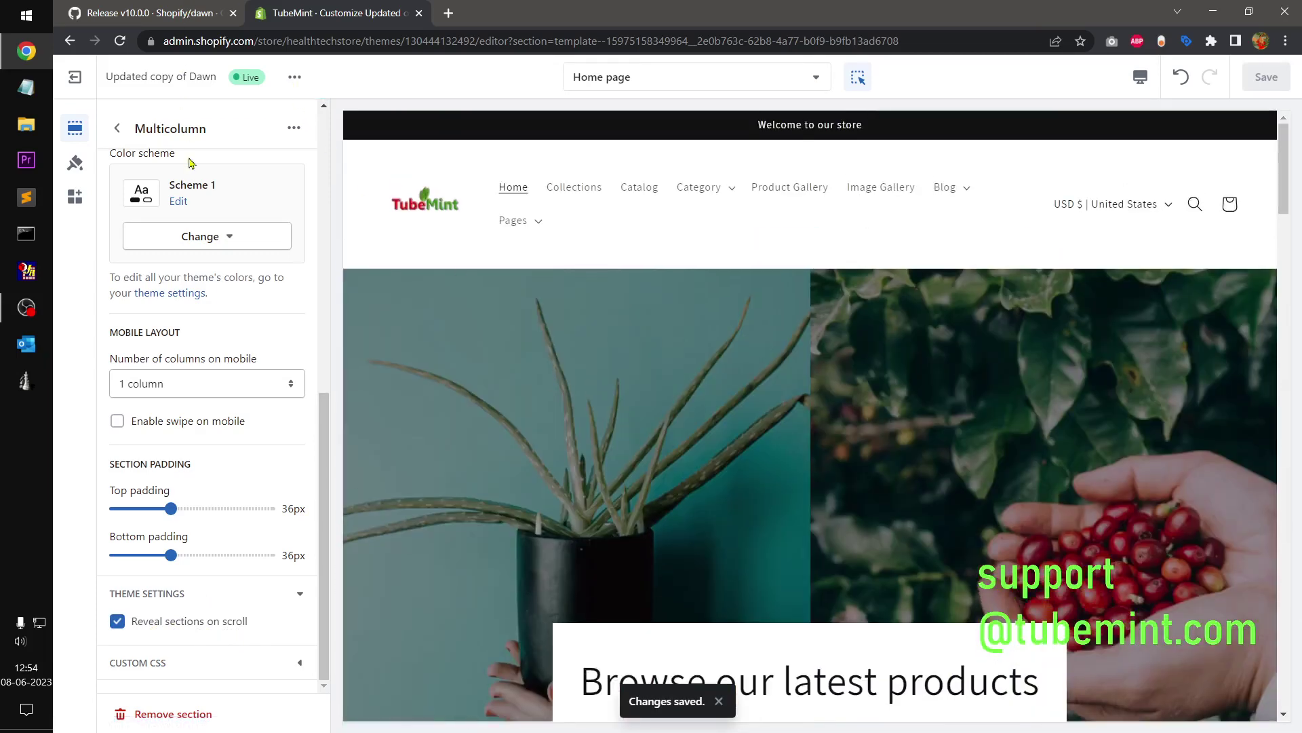
left_click(116, 128)
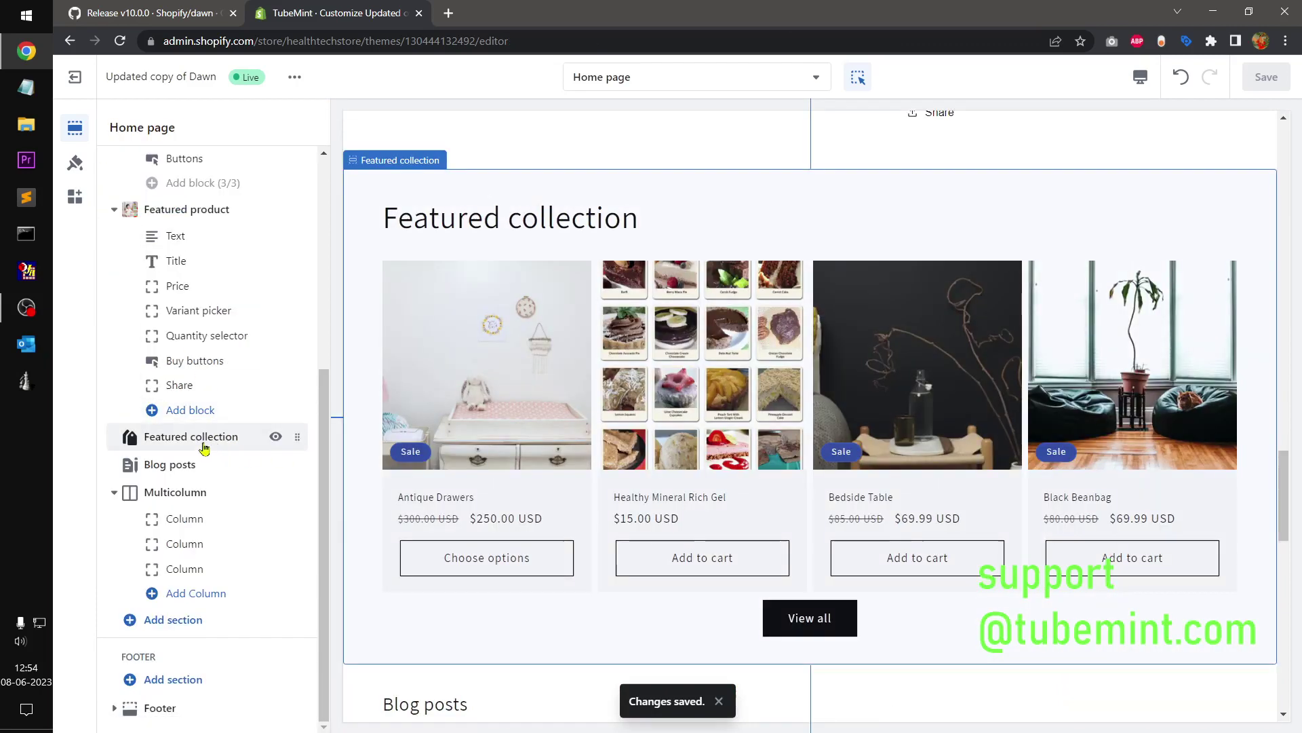
left_click(203, 442)
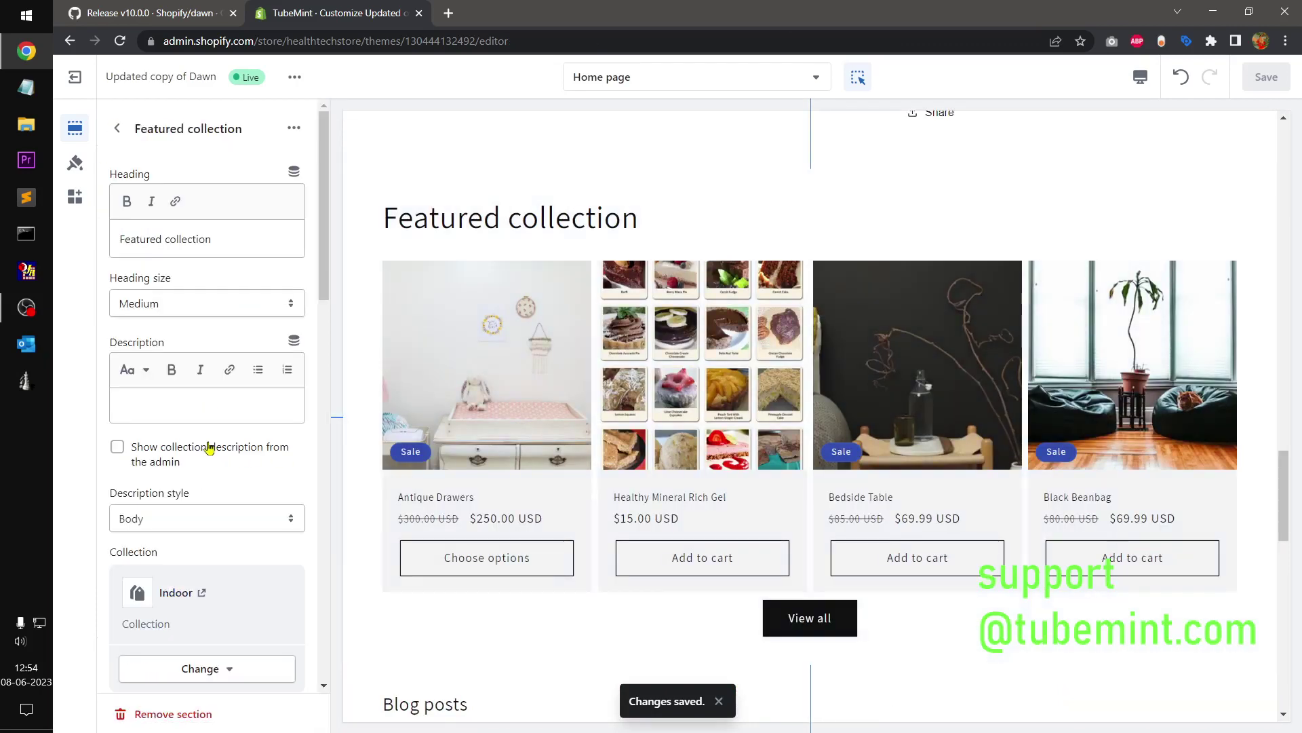
- Review the Featured collection section's options and its expanded theme settings, and return to the home page's section list
scroll(232, 464, "down", 10)
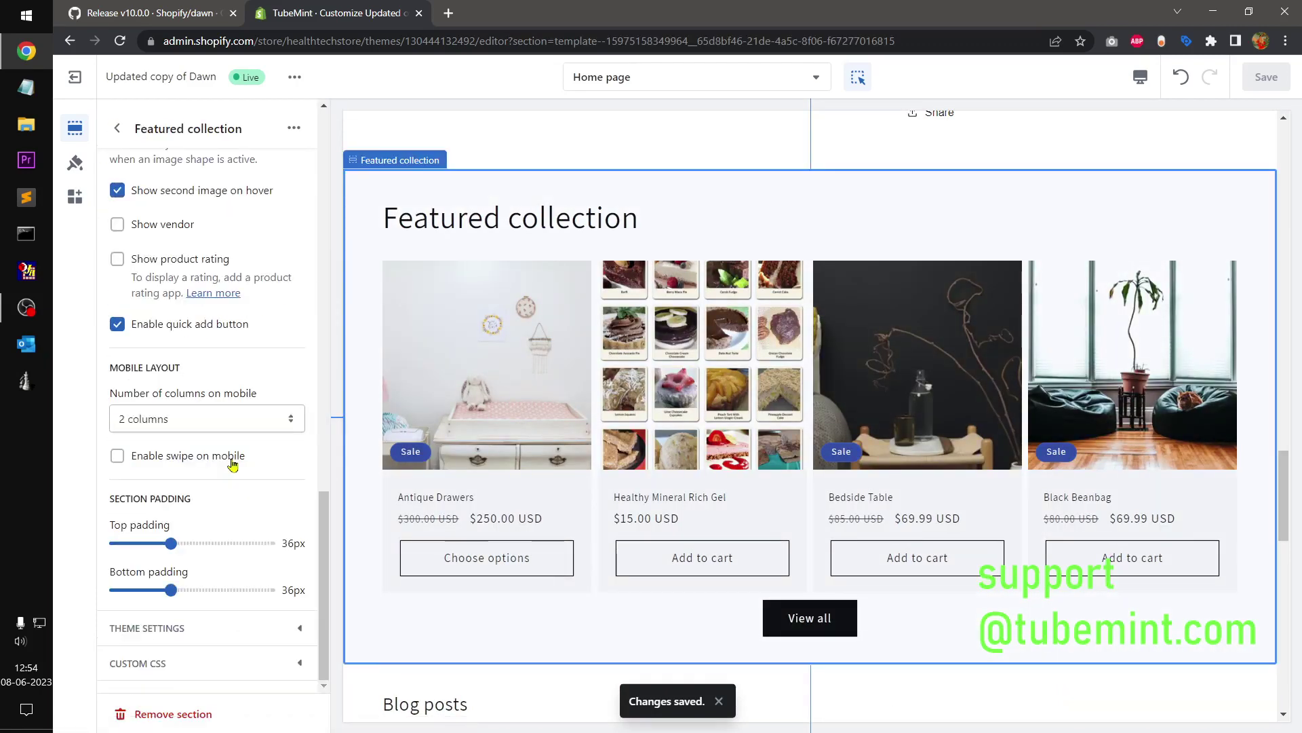
left_click(213, 638)
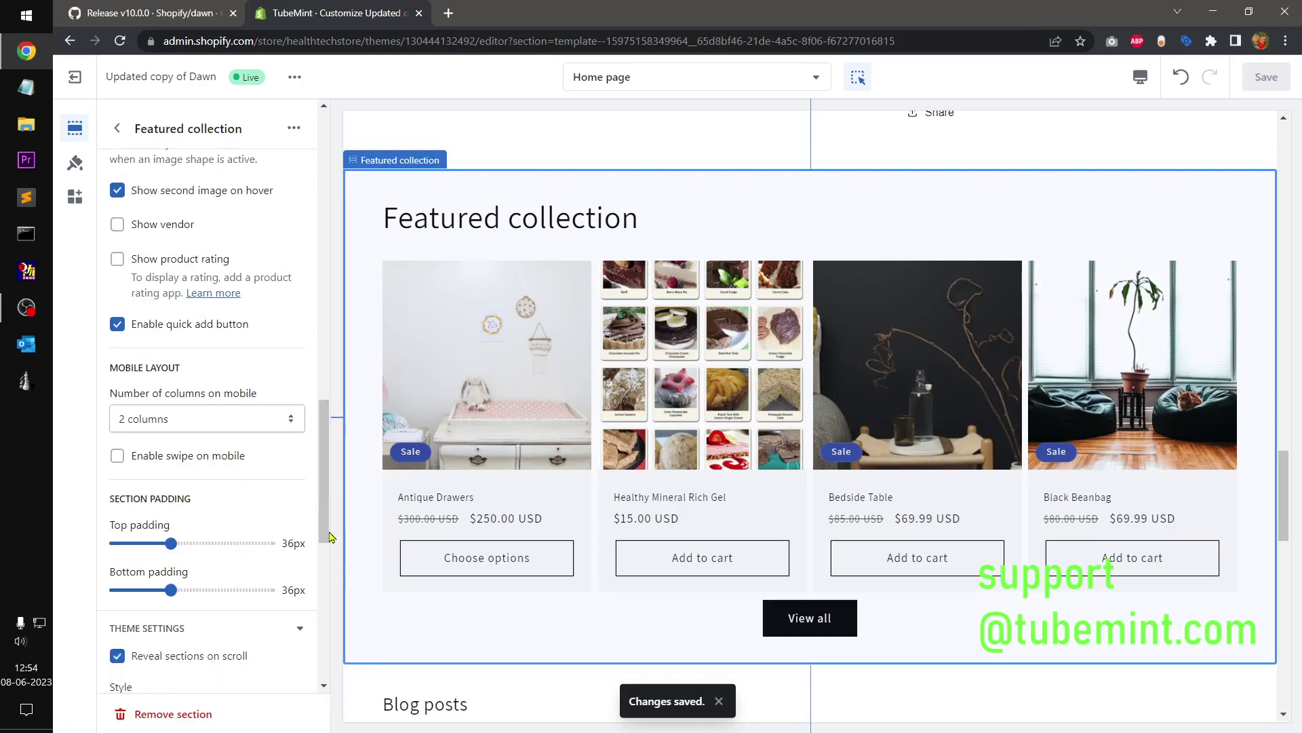
scroll(320, 563, "down", 3)
left_click_drag(316, 571, 307, 685)
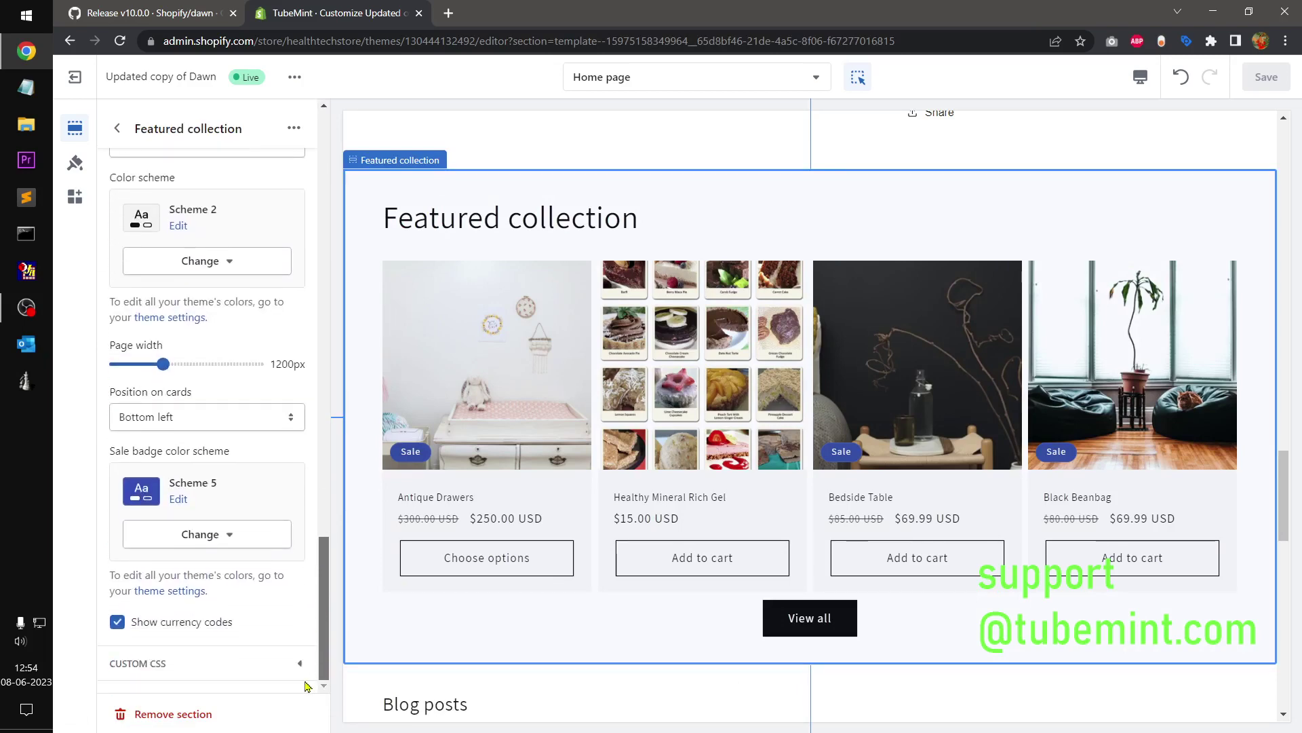
scroll(299, 663, "up", 15)
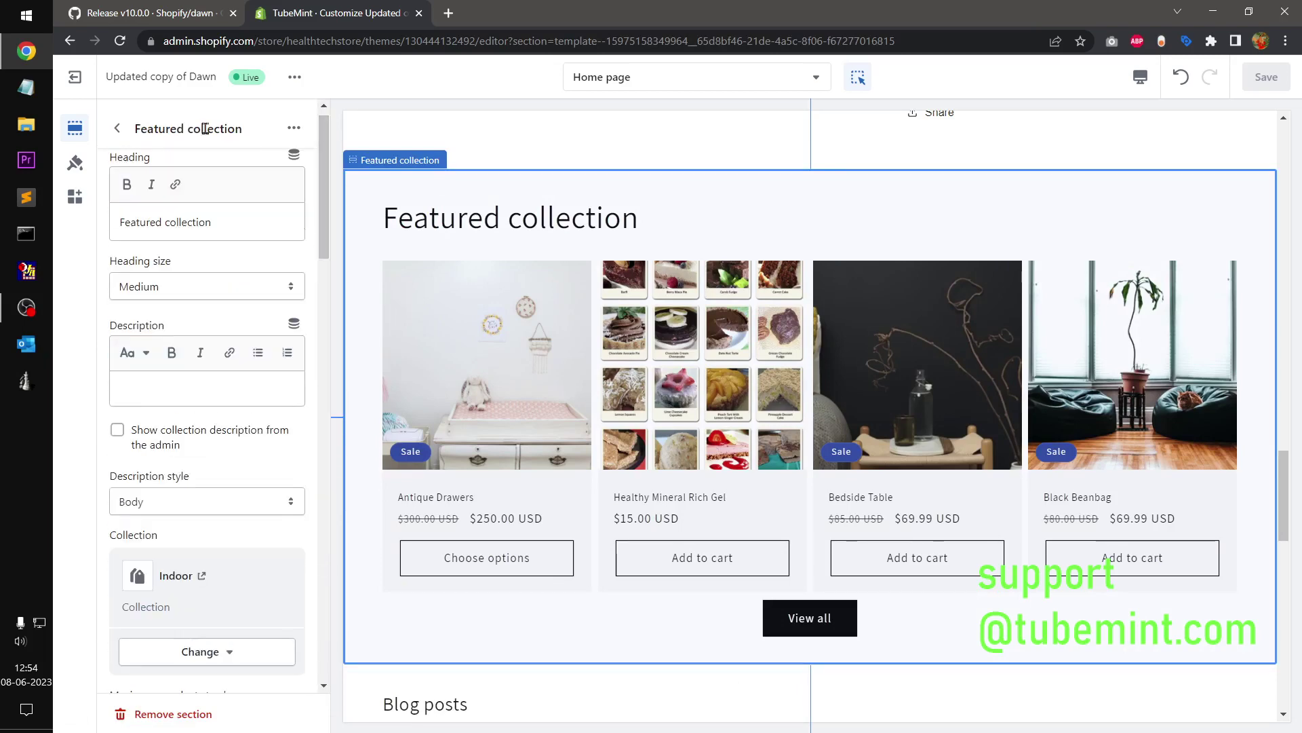
left_click(117, 128)
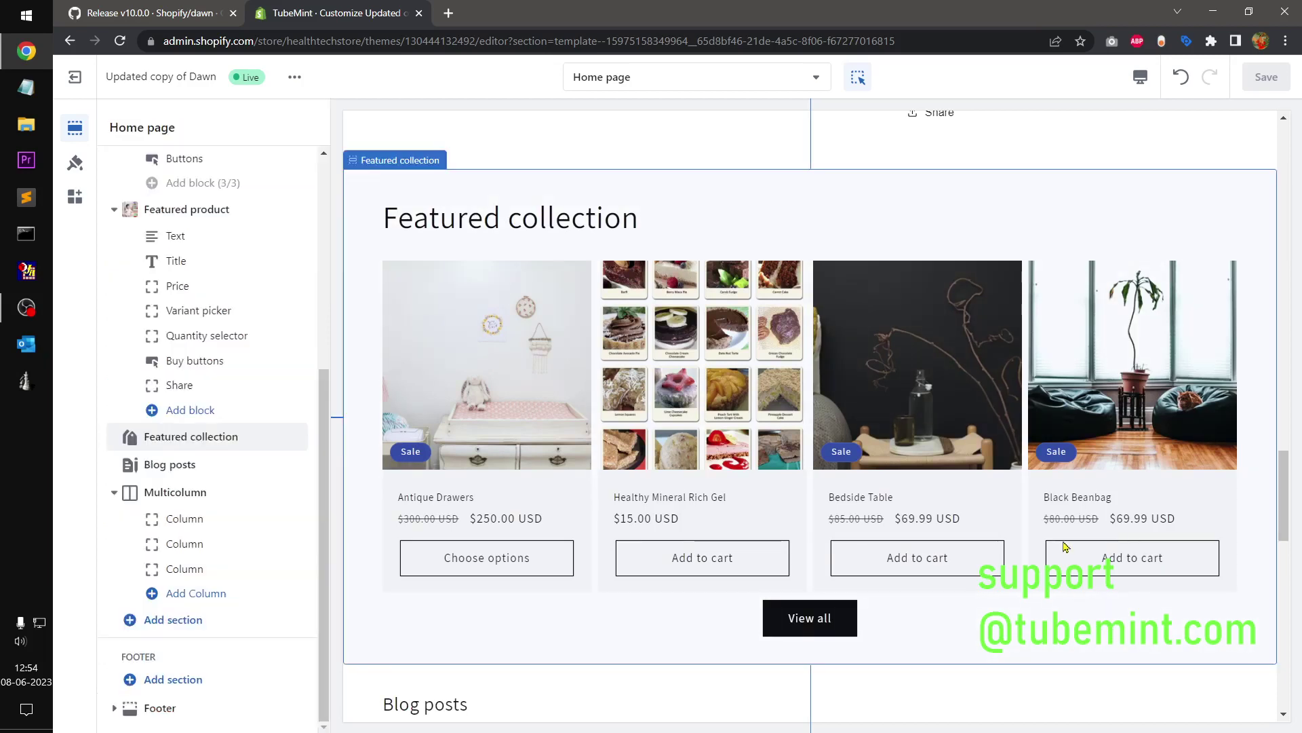
- Look through the home page preview down to the footer, and recheck the end of the Dawn v10.0.0 release notes on GitHub
scroll(1064, 546, "down", 10)
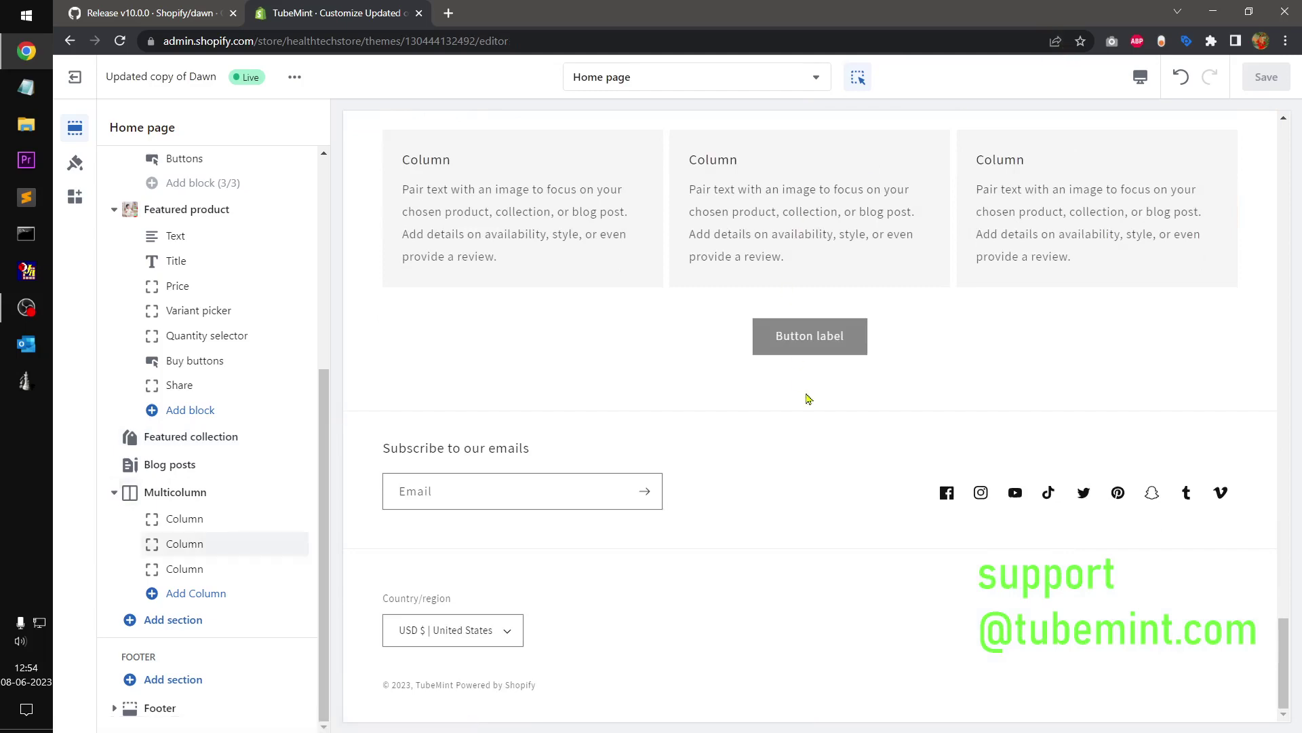
scroll(742, 465, "up", 20)
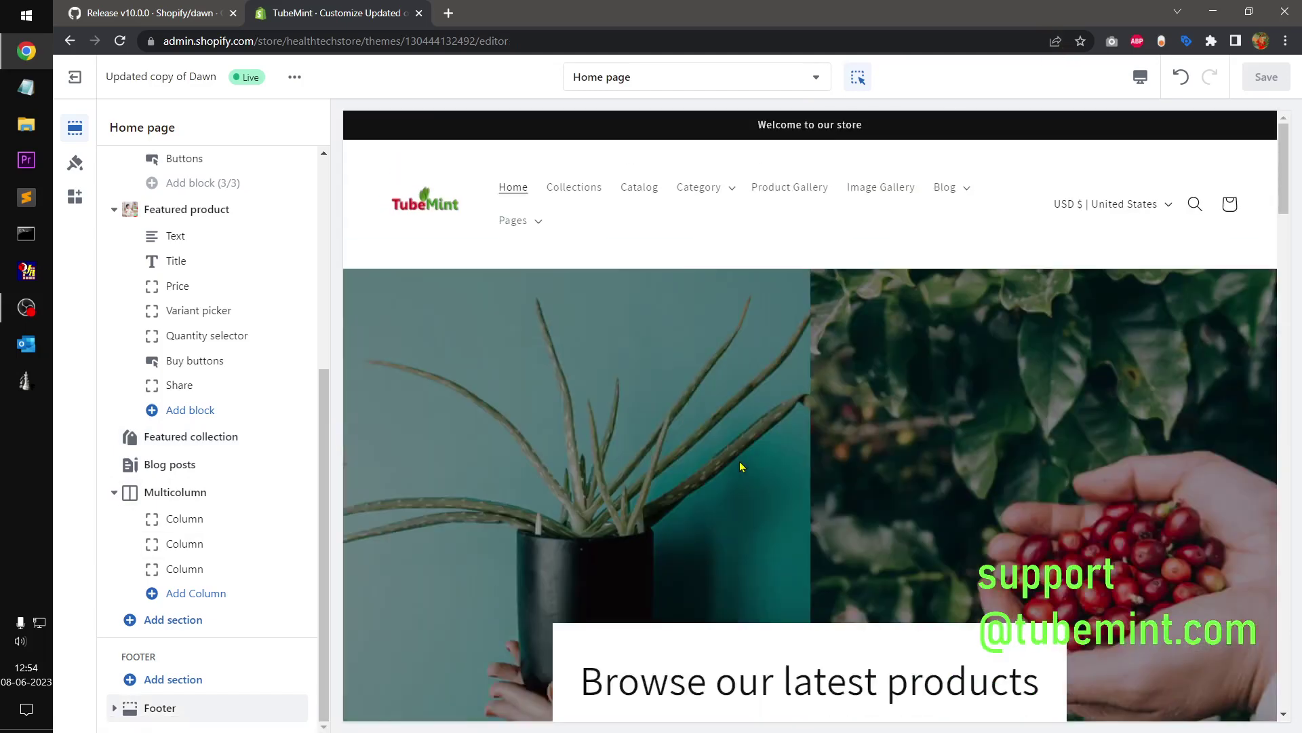
left_click(182, 9)
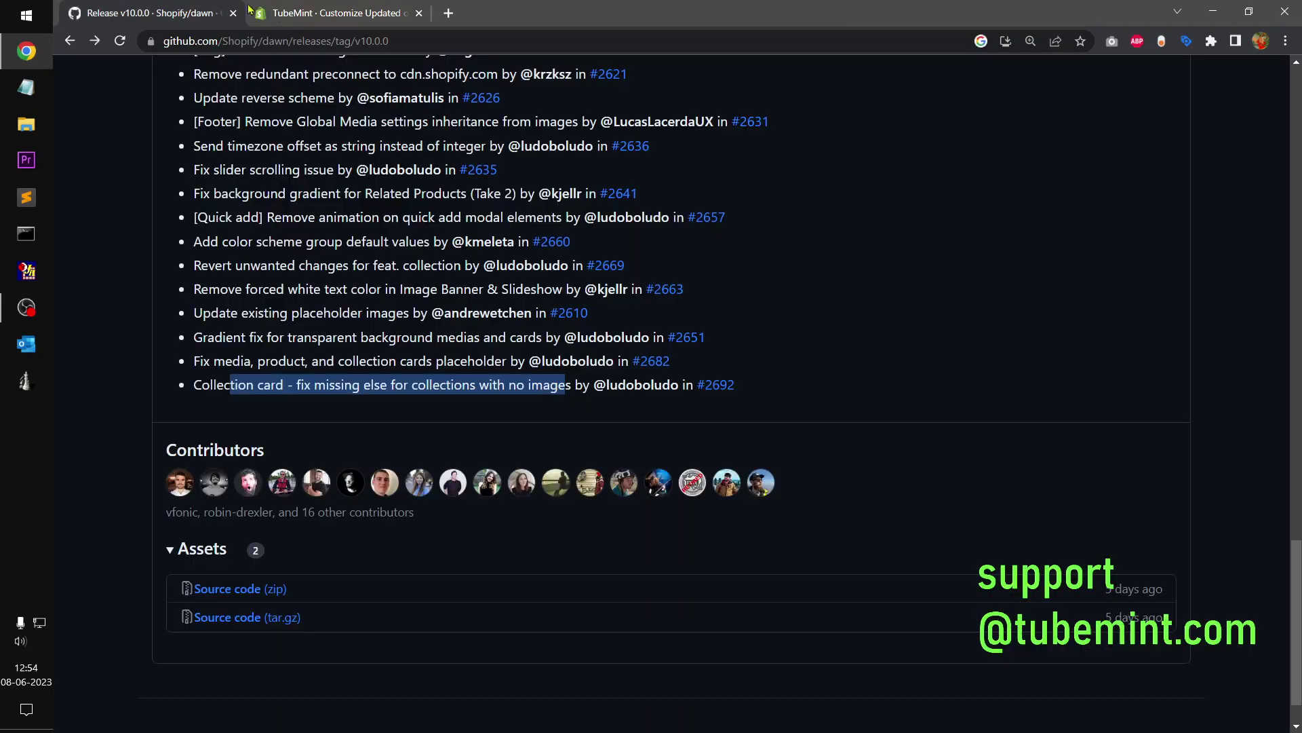
left_click(384, 327)
- Switch back to the Shopify theme editor, review the Cart options in the global theme settings, and collapse them
left_click(365, 9)
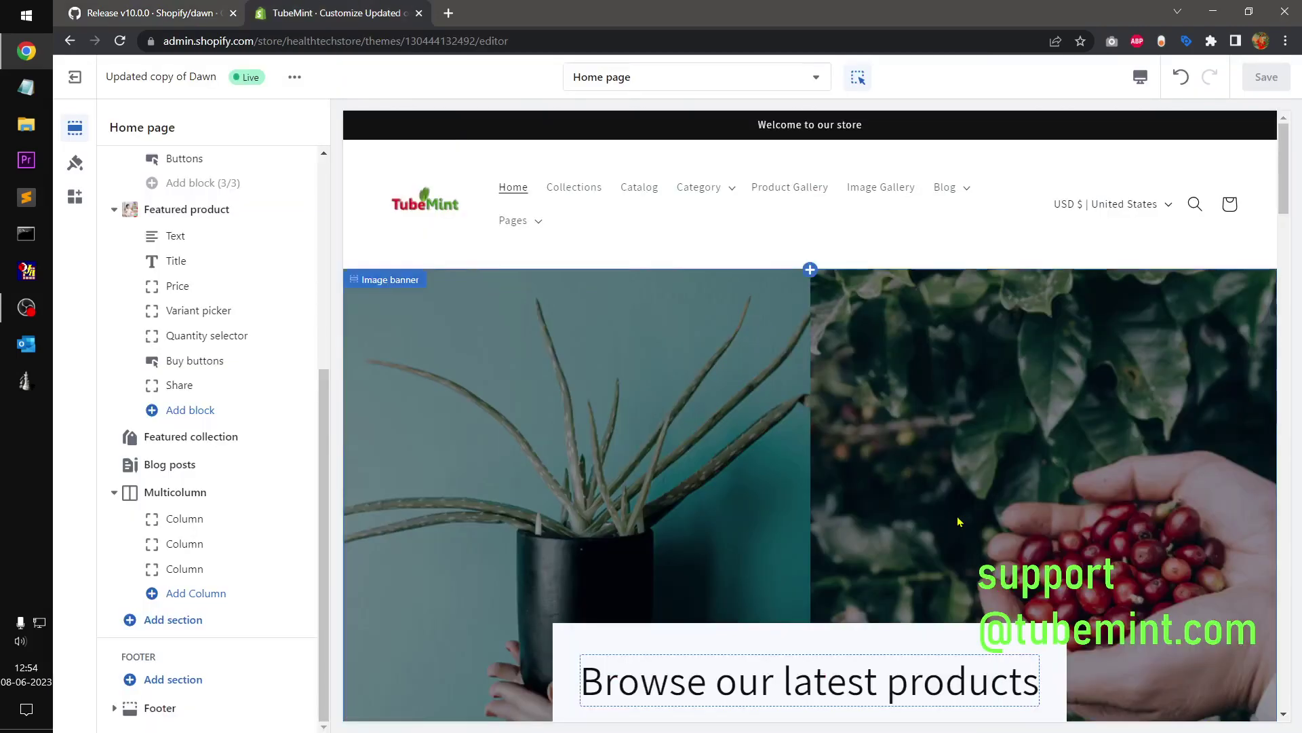
left_click(77, 163)
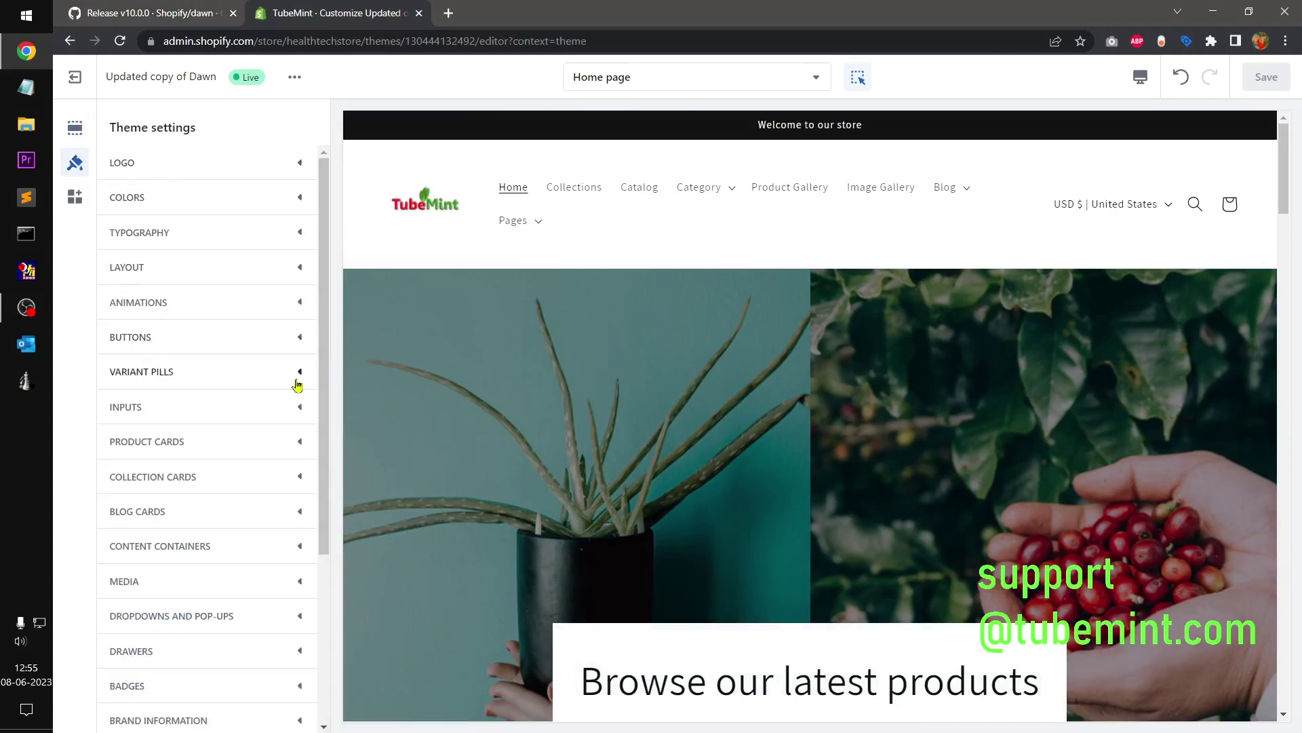
left_click_drag(323, 456, 311, 631)
left_click(280, 607)
left_click_drag(326, 510, 334, 686)
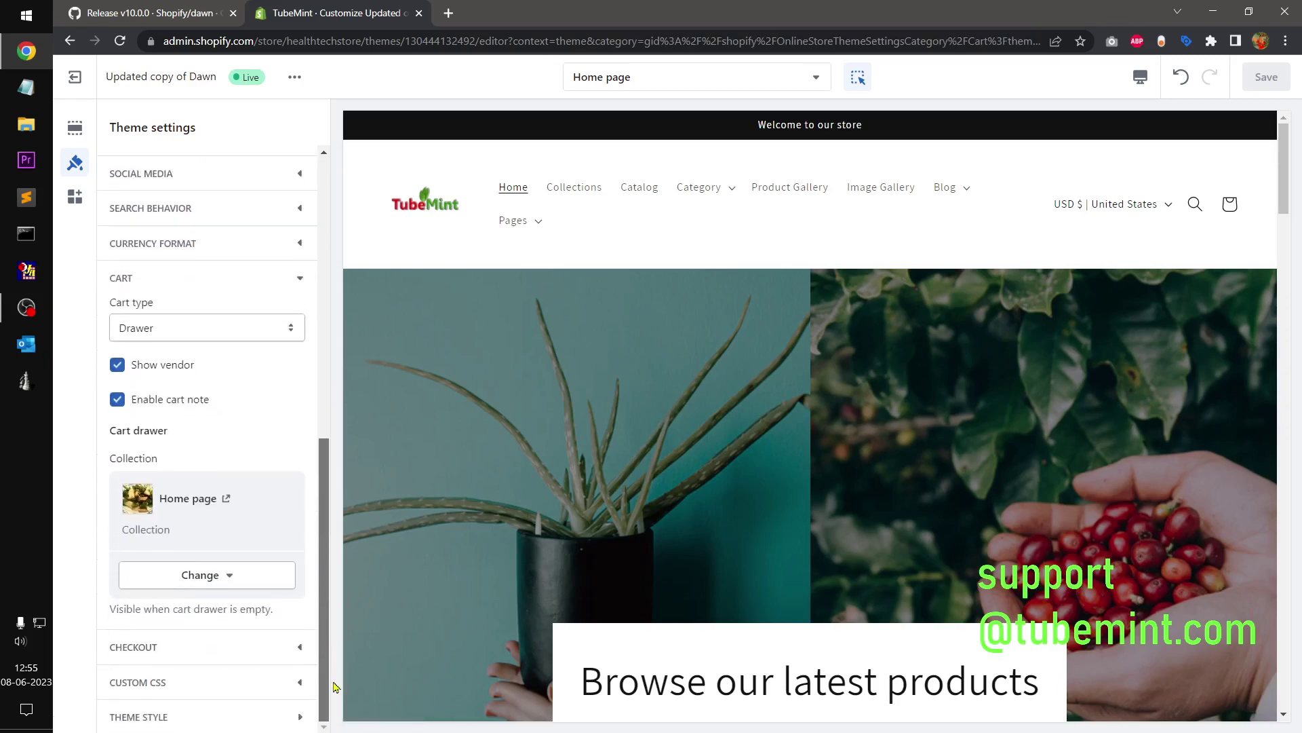
left_click(274, 276)
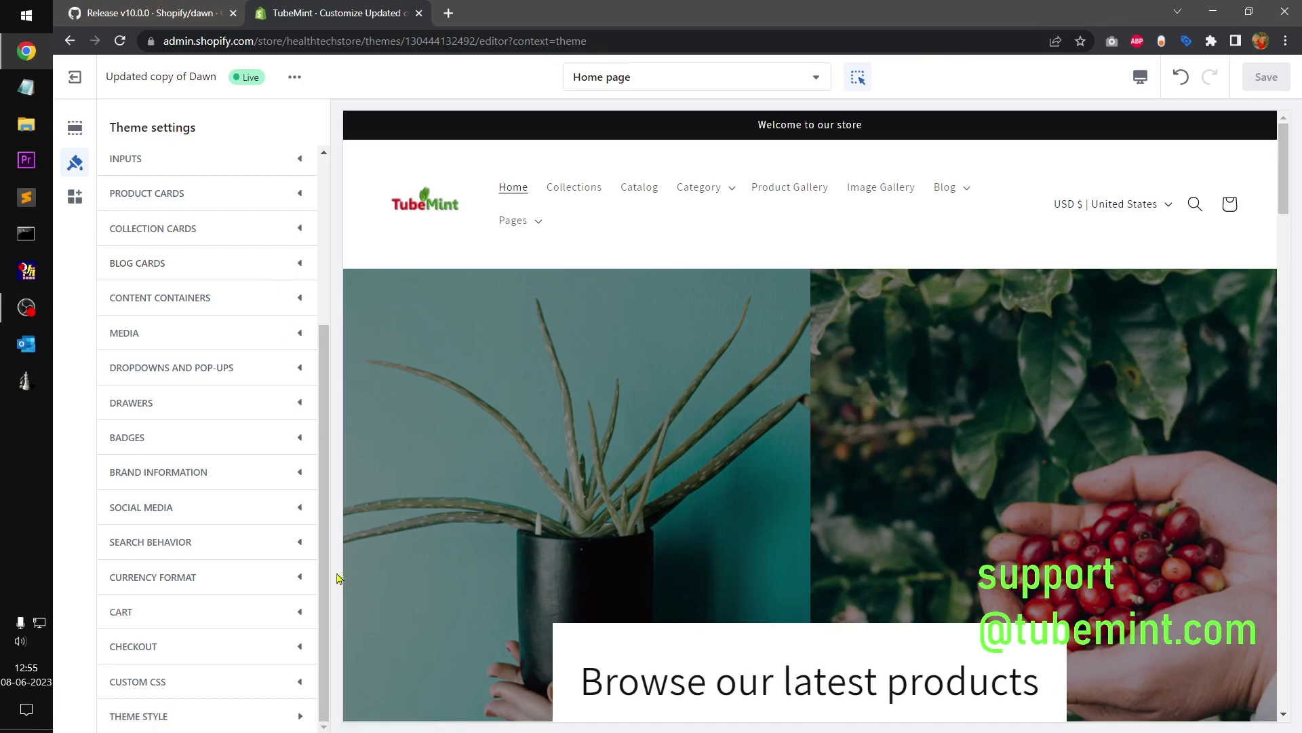
- Review the Checkout options in the global theme settings and look over the home page preview down to Blog posts
left_click(298, 652)
scroll(321, 407, "down", 3)
scroll(319, 474, "down", 8)
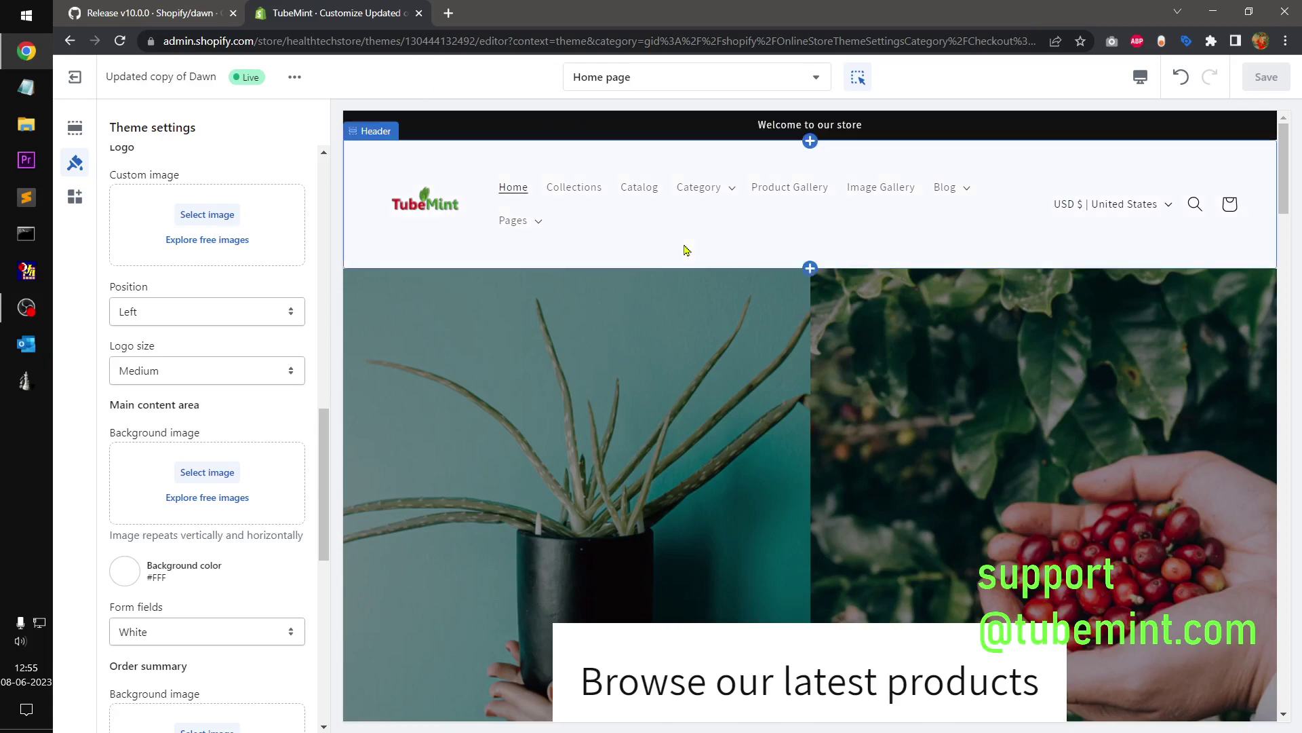
scroll(685, 250, "down", 20)
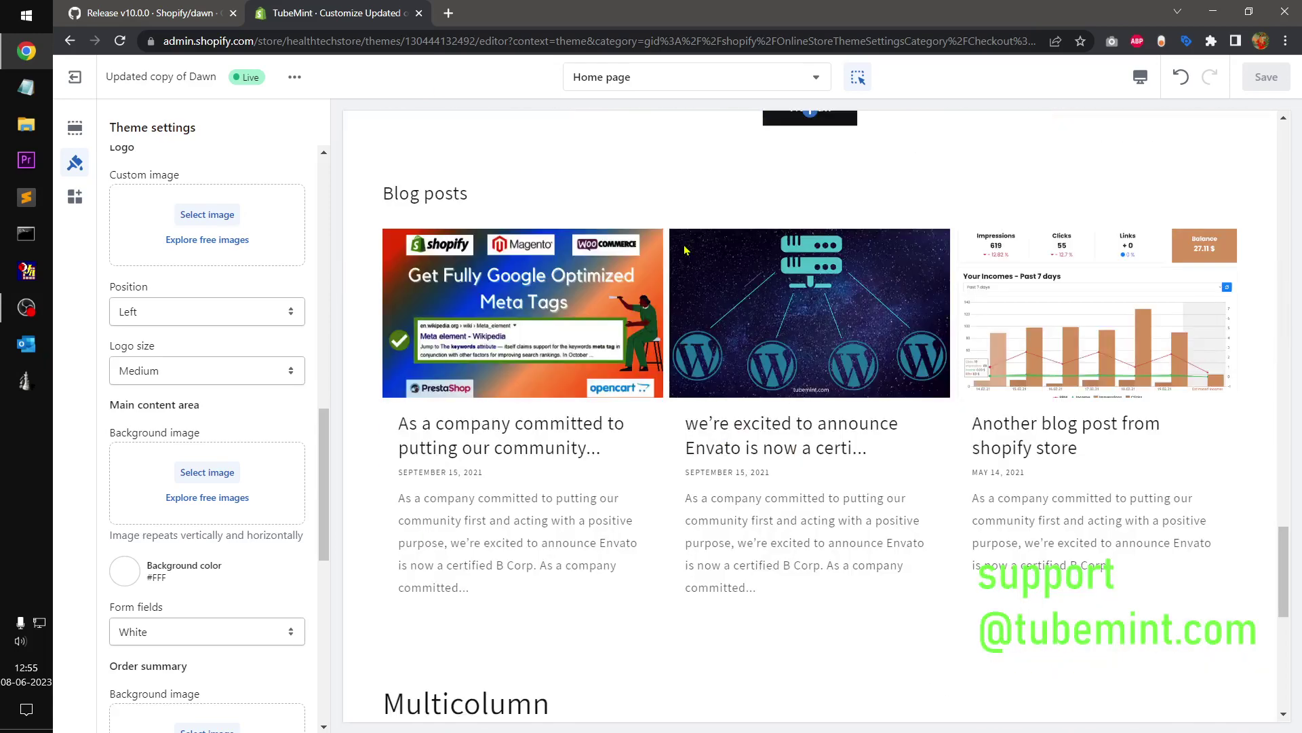